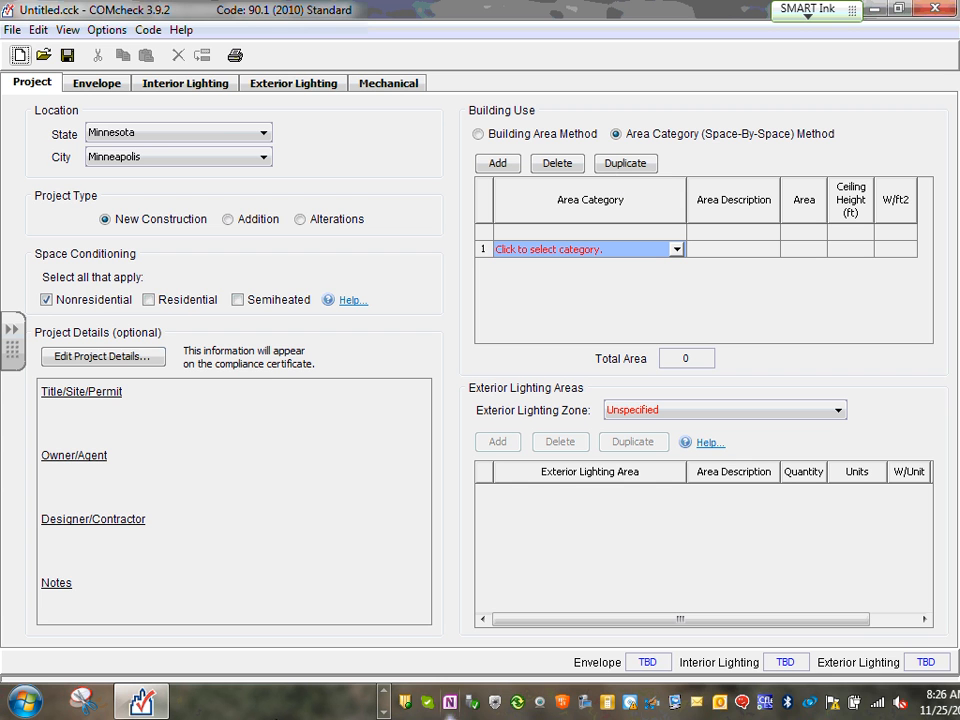
# Keep Minnesota and Minneapolis as the project location and review the Options menu unchanged
pyautogui.click(268, 138)
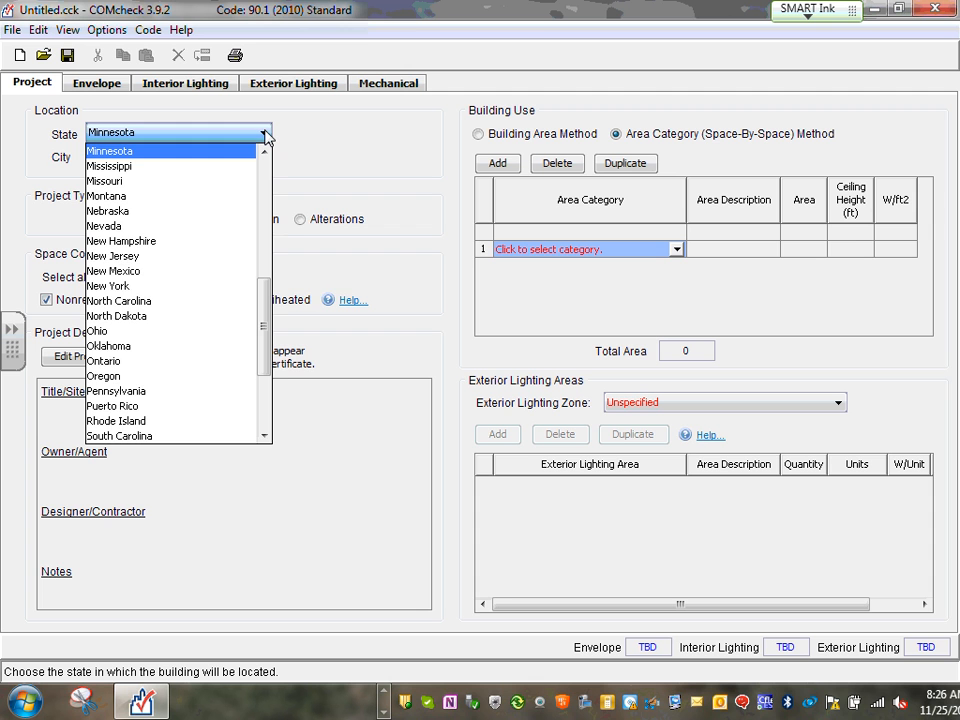
pyautogui.click(266, 136)
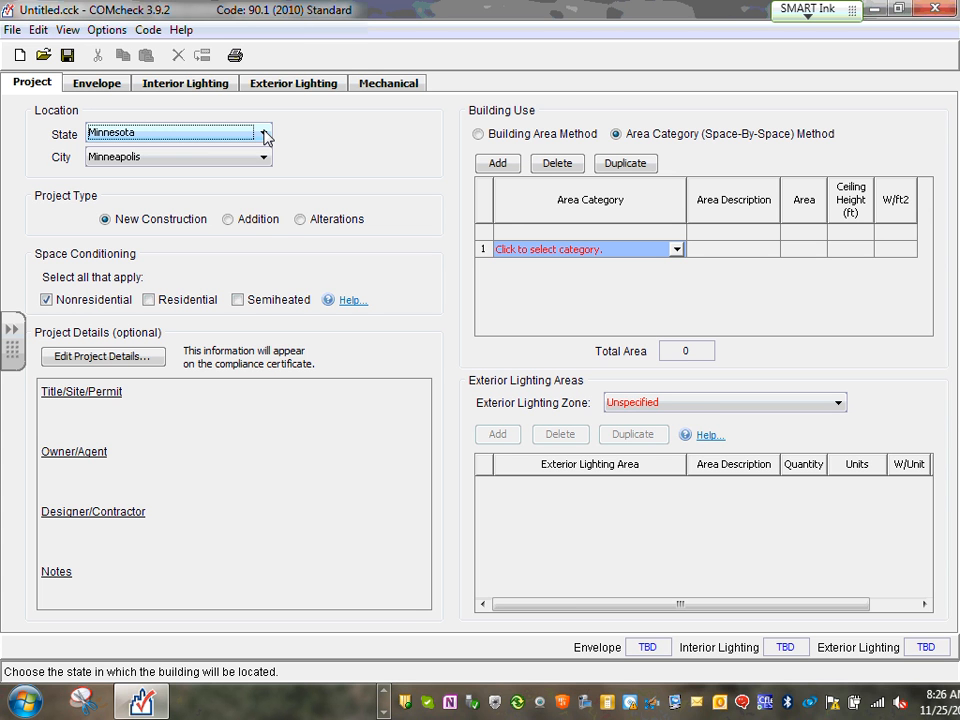
pyautogui.click(264, 160)
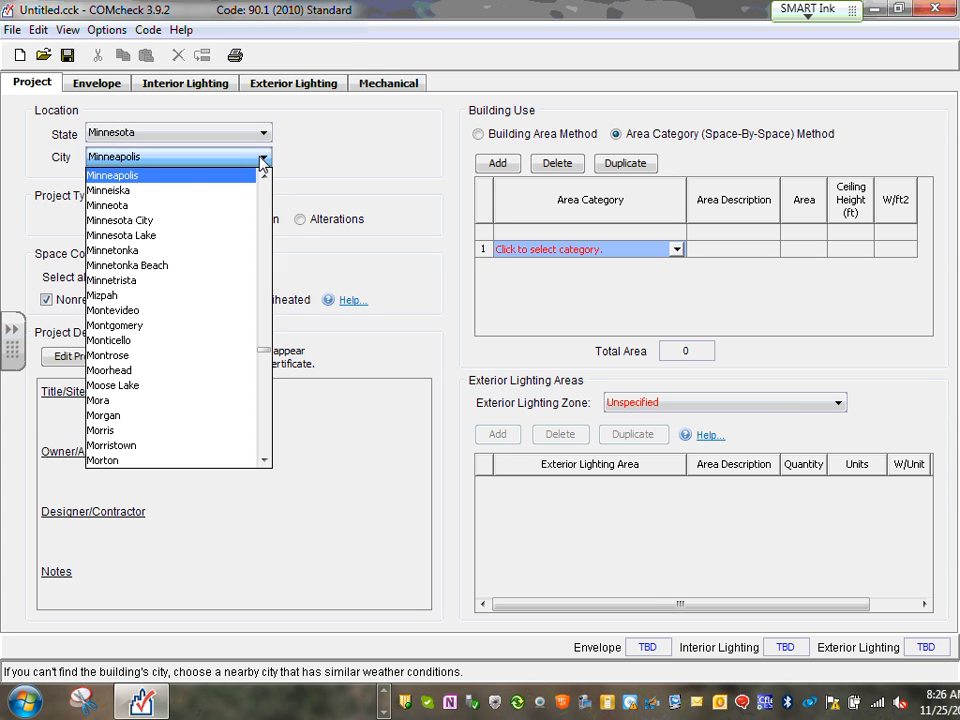
pyautogui.click(264, 160)
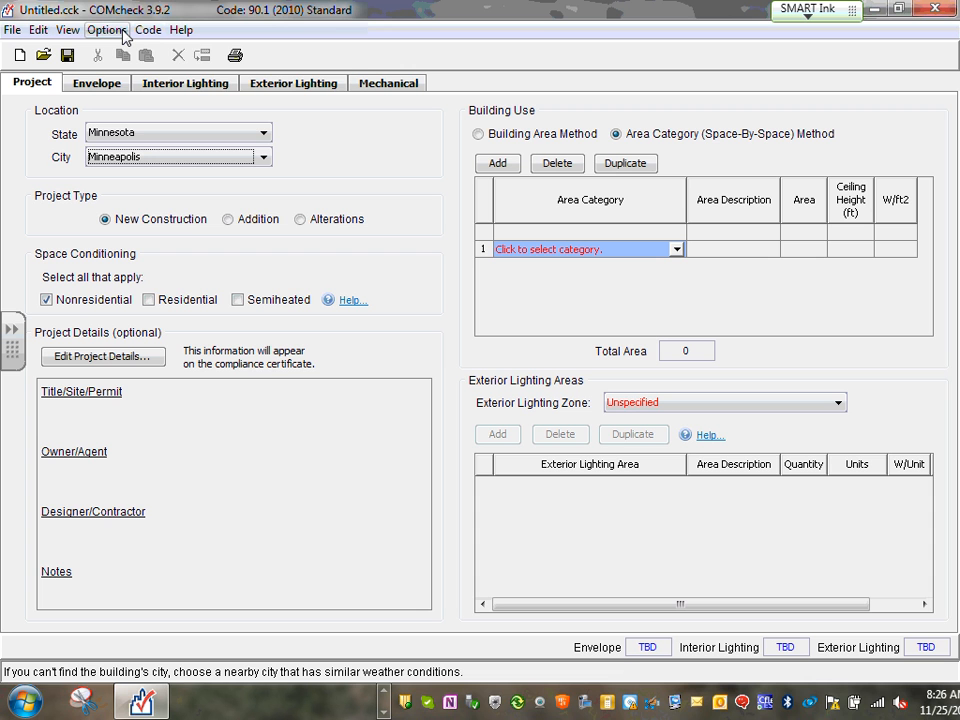
pyautogui.click(108, 32)
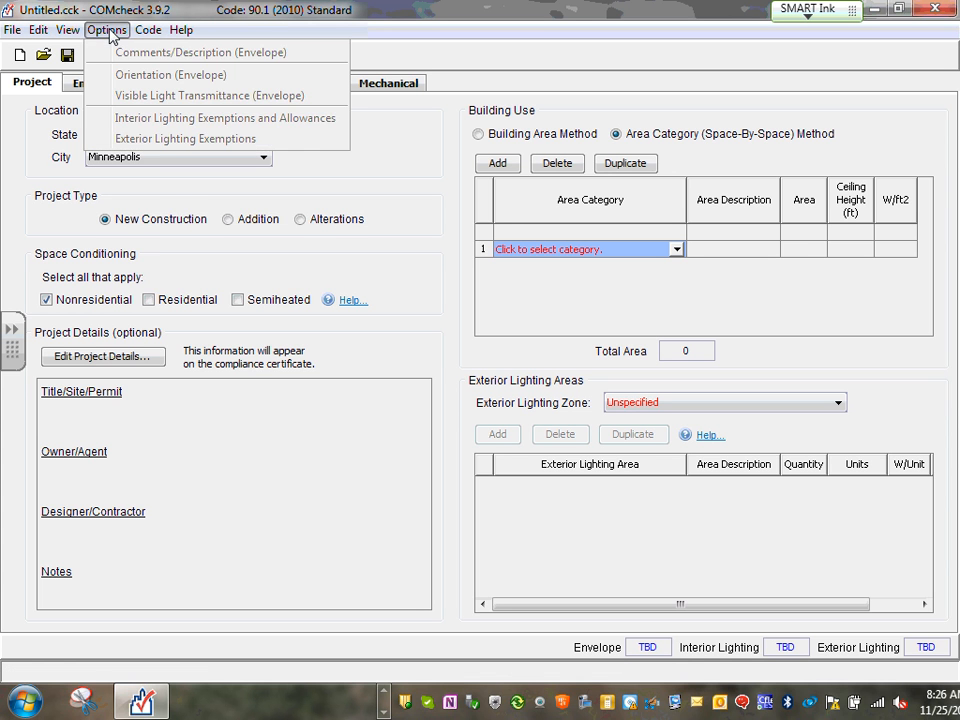
pyautogui.moveTo(147, 30)
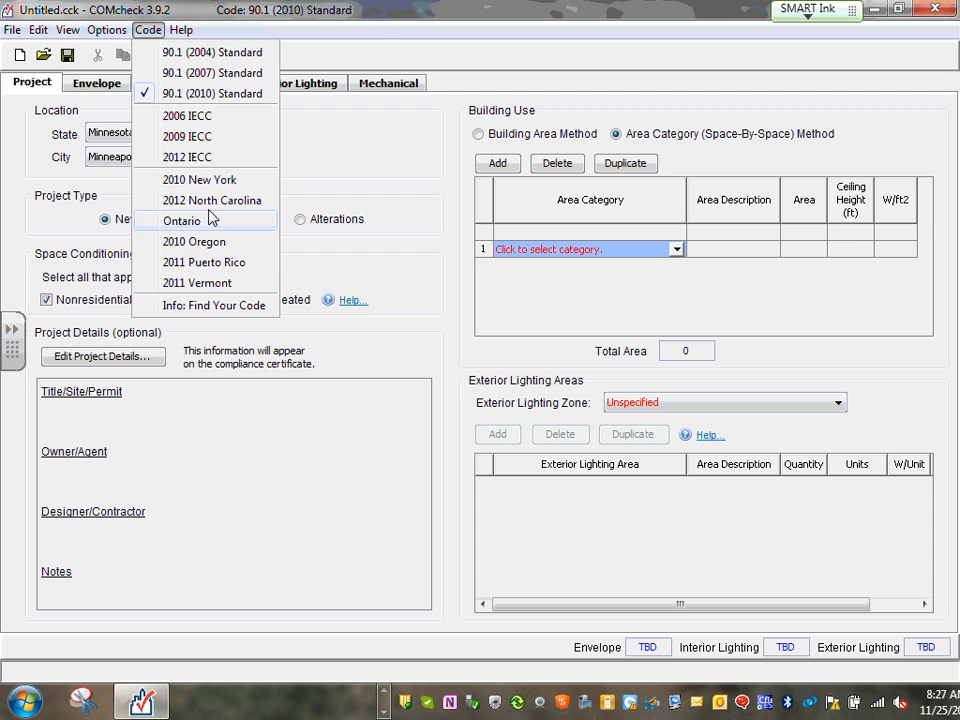
pyautogui.click(392, 52)
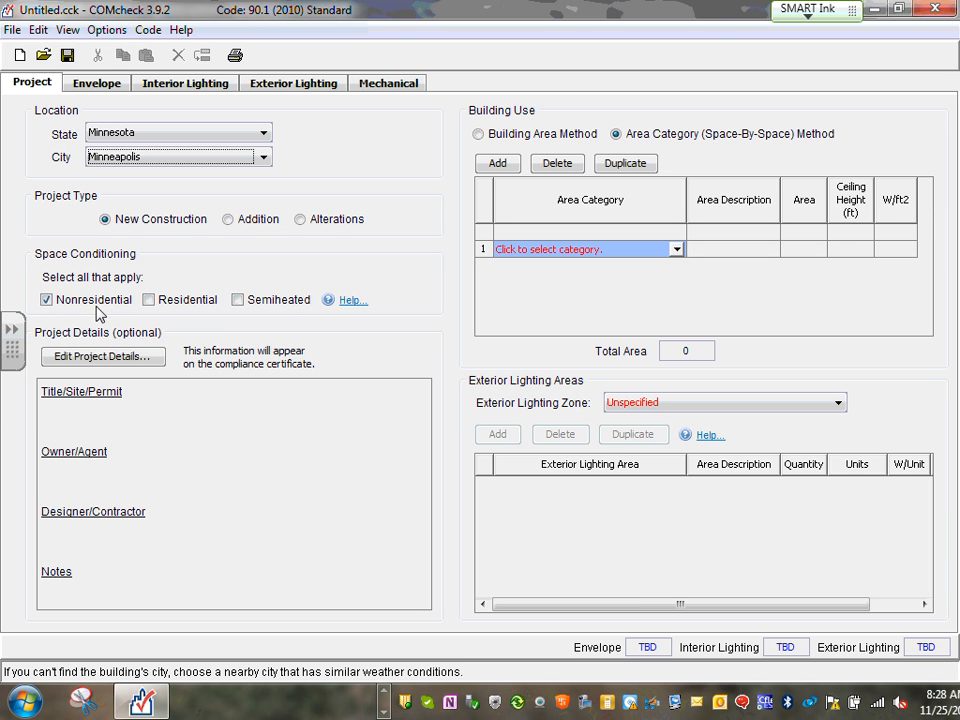
# Enter project title Commercial Project plus the site's street address, city Minneapolis and zip code
pyautogui.click(121, 360)
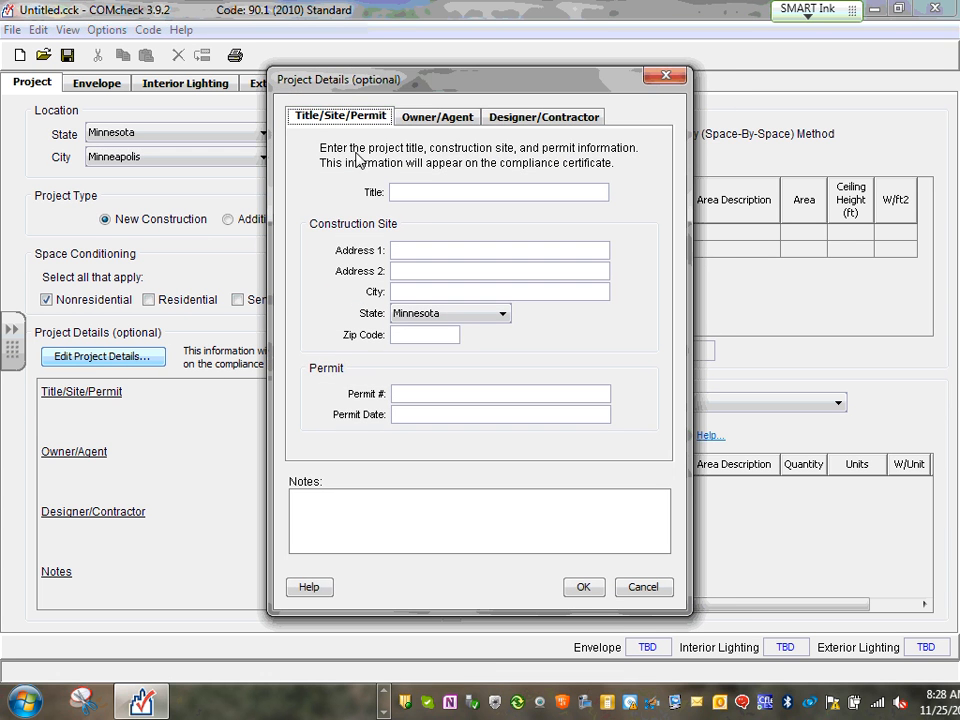
pyautogui.click(420, 192)
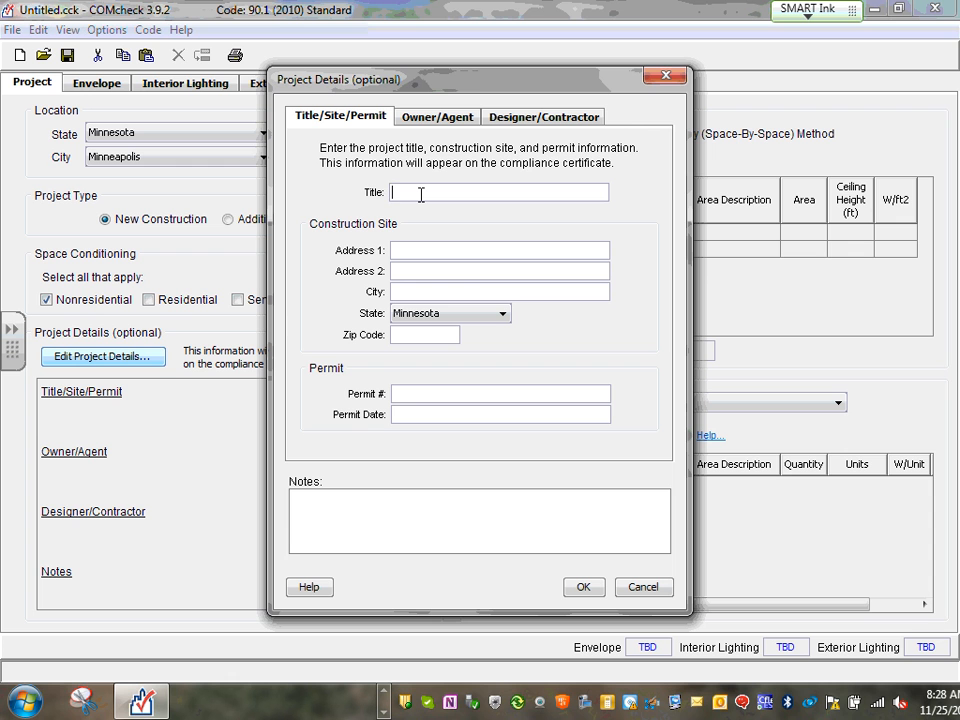
pyautogui.write('C')
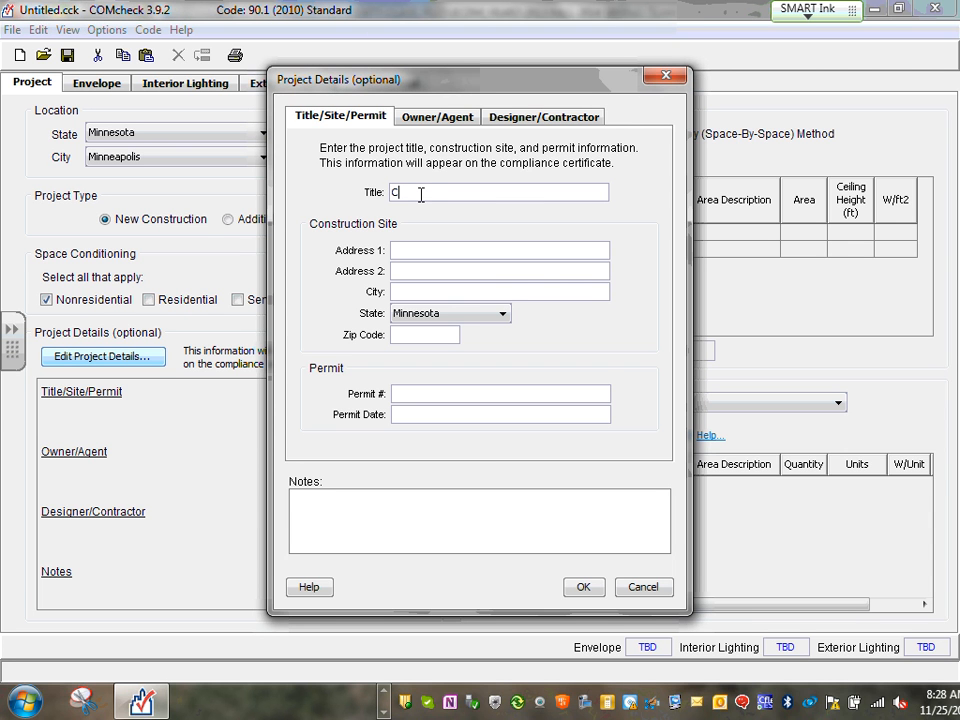
pyautogui.write('ommercial Project')
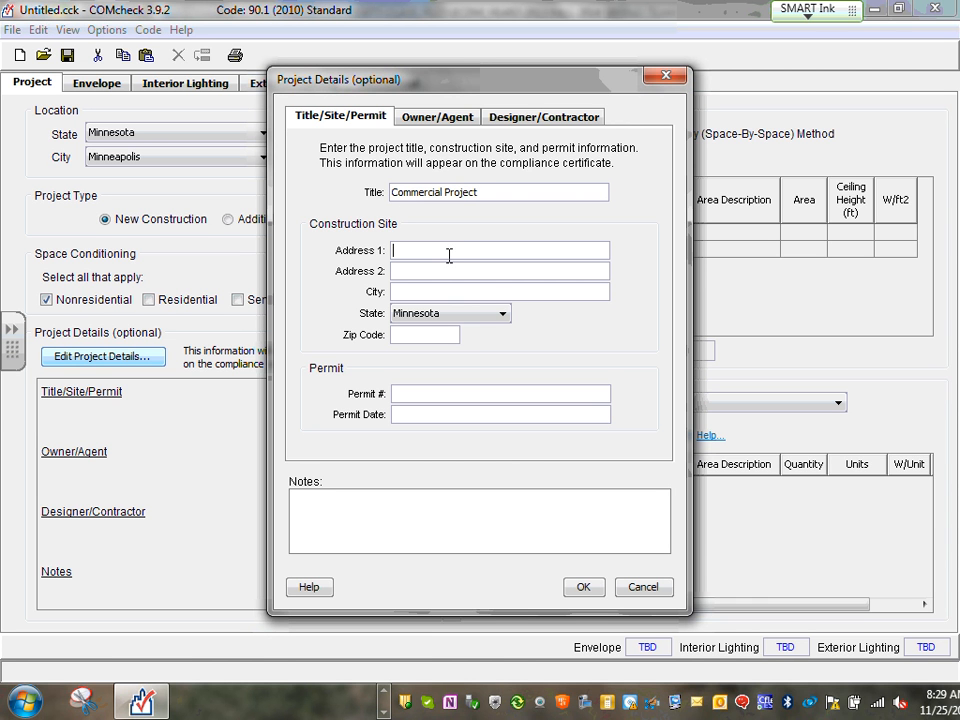
pyautogui.click(449, 256)
pyautogui.click(430, 293)
pyautogui.write('Minneapolis')
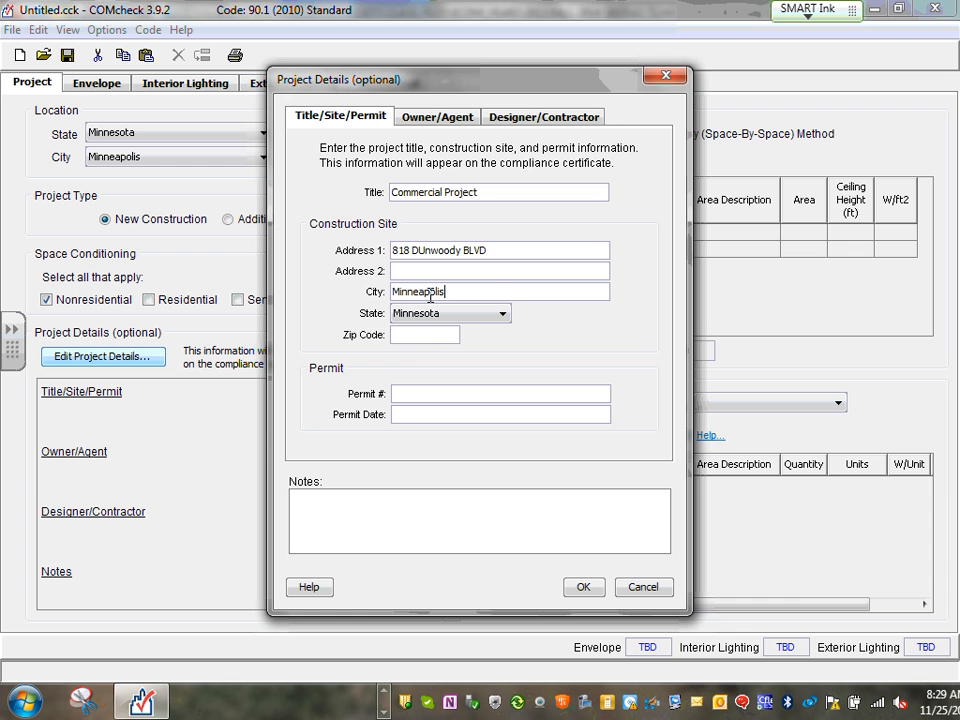
pyautogui.press('Tab')
pyautogui.click(434, 336)
pyautogui.write('55403')
# Enter the permit number and the permit date 11-25-13
pyautogui.click(458, 396)
pyautogui.write('001')
pyautogui.click(433, 415)
pyautogui.write('11-29')
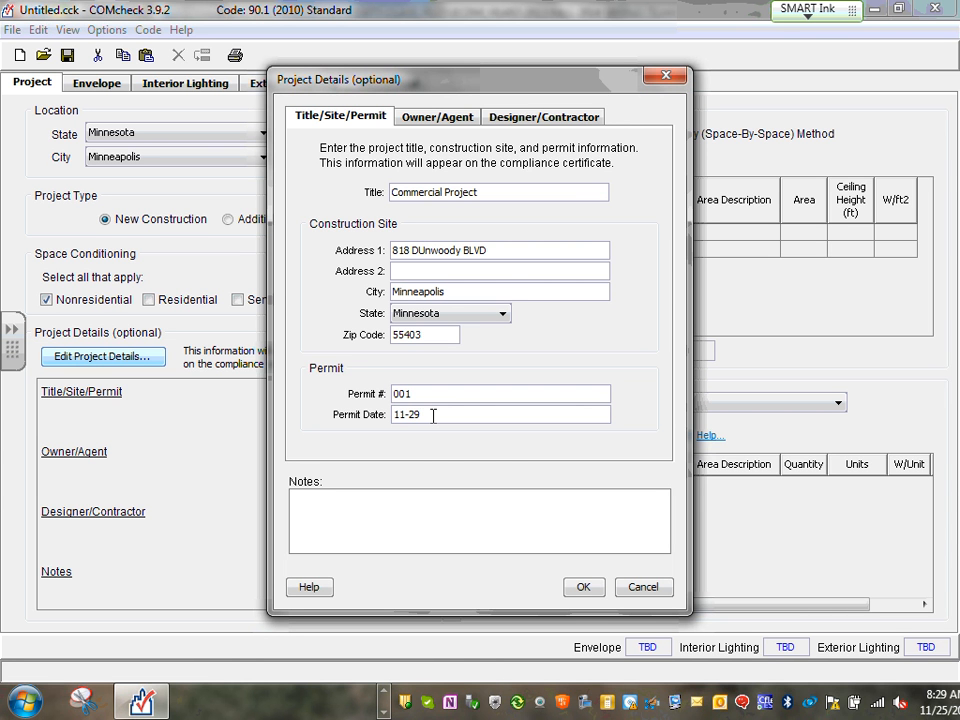
pyautogui.press('BackSpace')
pyautogui.write('5-13')
pyautogui.click(374, 508)
# Enter the owner/agent's first name, last name and company DCT
pyautogui.click(448, 118)
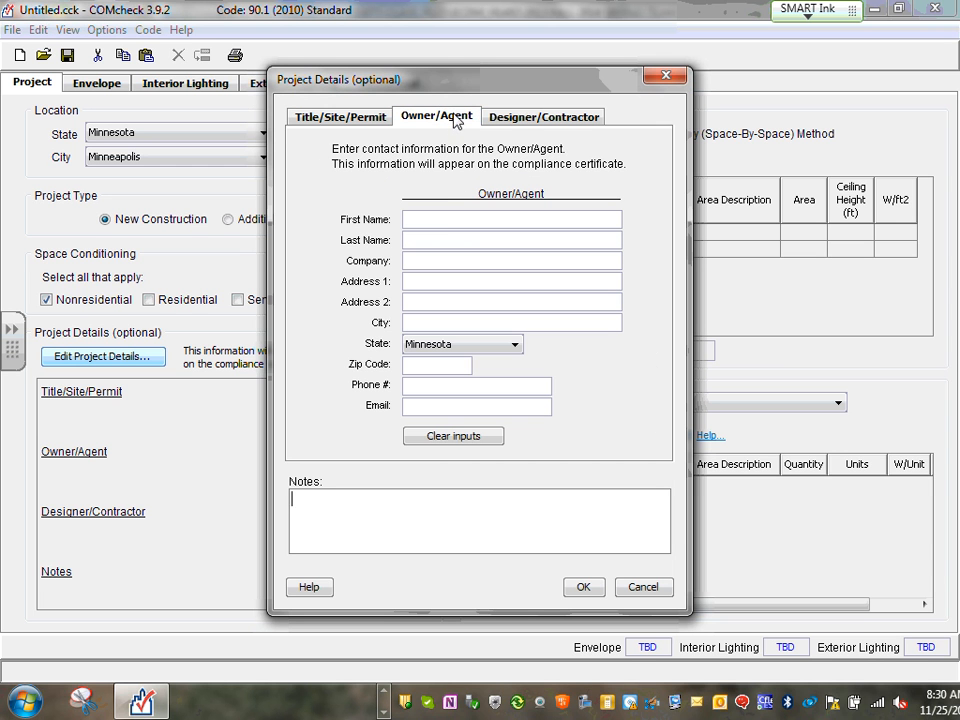
pyautogui.click(440, 222)
pyautogui.click(452, 239)
pyautogui.click(450, 262)
pyautogui.write('DCT')
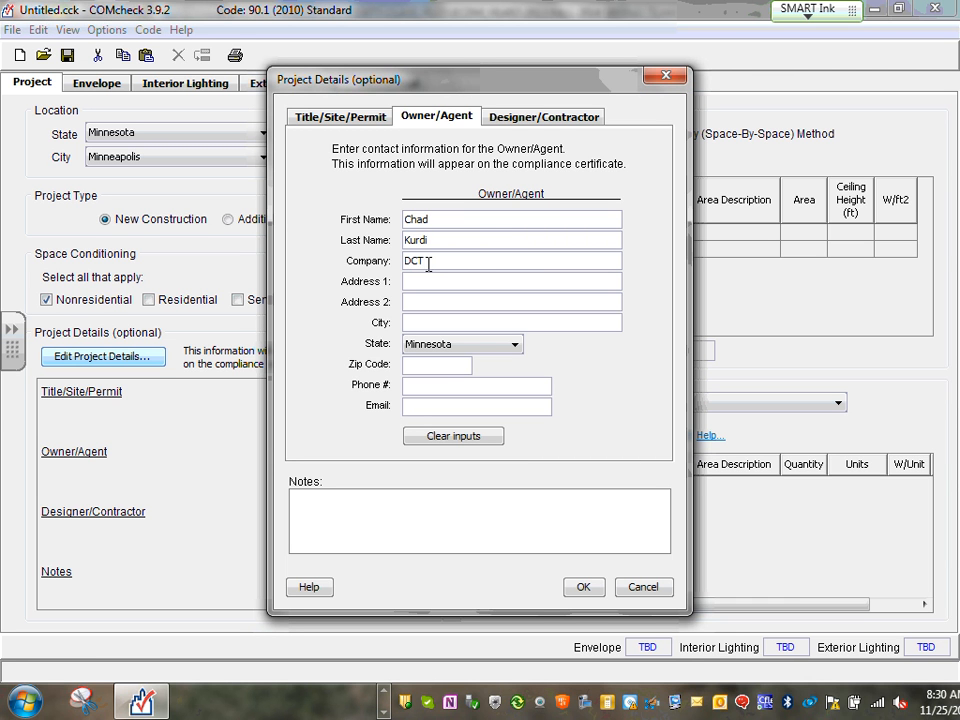
# Add the owner/agent's phone number and e-mail address
pyautogui.click(420, 282)
pyautogui.click(423, 389)
pyautogui.click(432, 407)
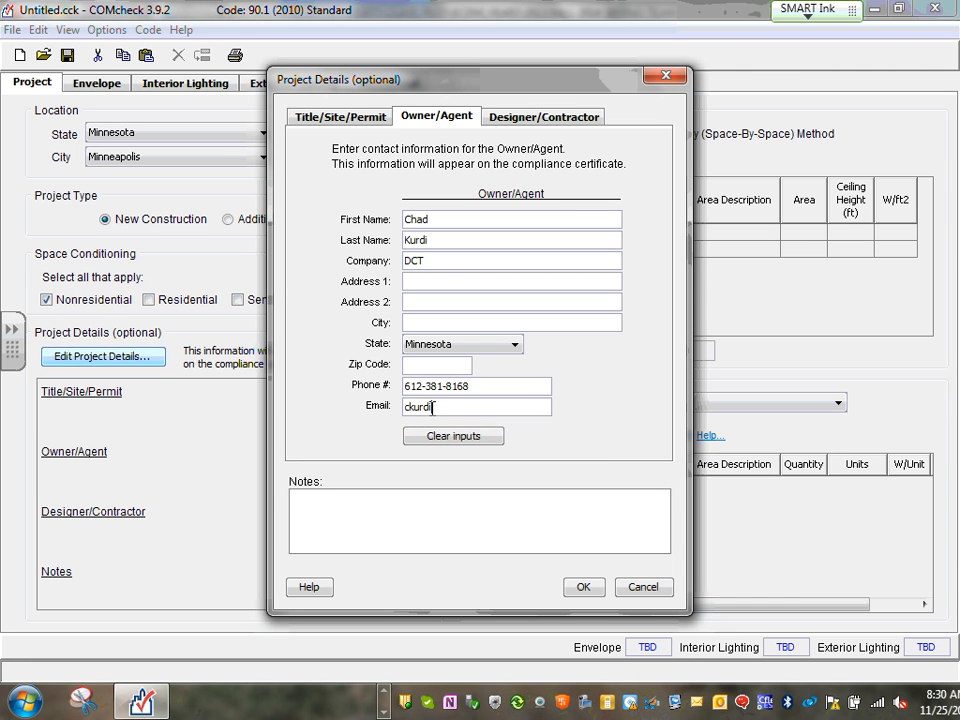
pyautogui.click(461, 495)
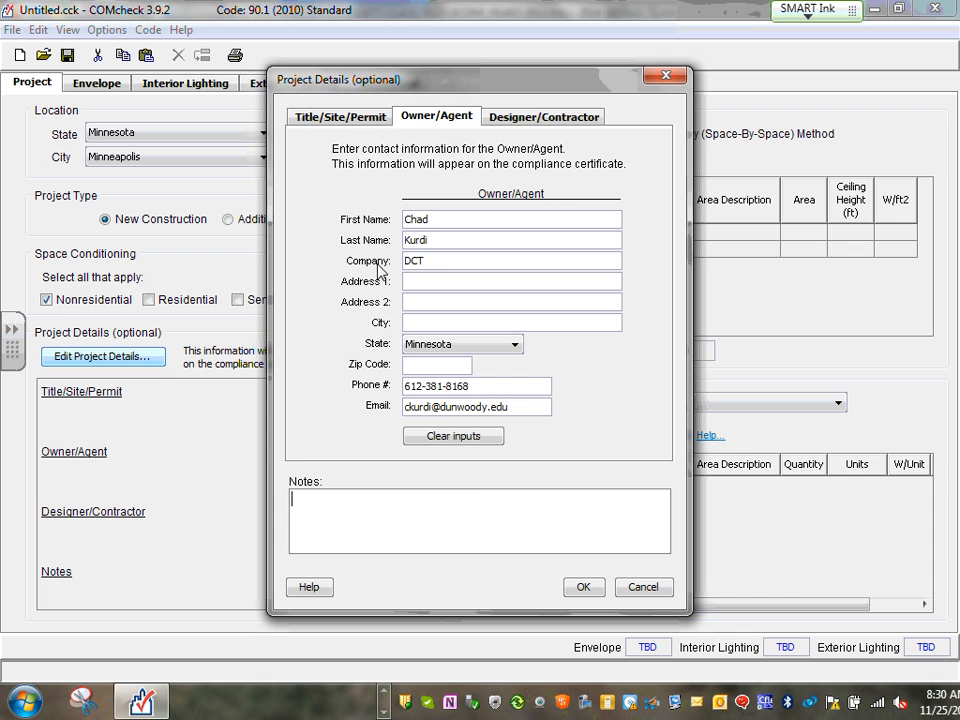
pyautogui.click(538, 117)
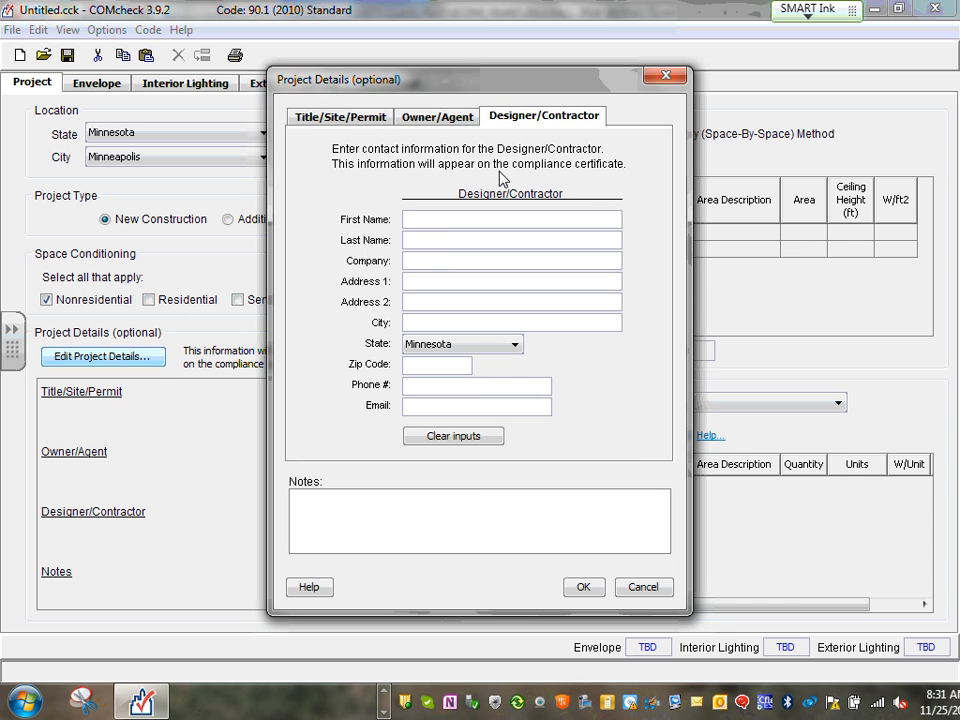
# Enter the designer/contractor's first and last name, company DCT and e-mail address
pyautogui.click(451, 218)
pyautogui.click(428, 239)
pyautogui.click(456, 260)
pyautogui.write('DCT')
pyautogui.press('Tab')
pyautogui.press('Tab')
pyautogui.press('Tab')
pyautogui.press('Tab')
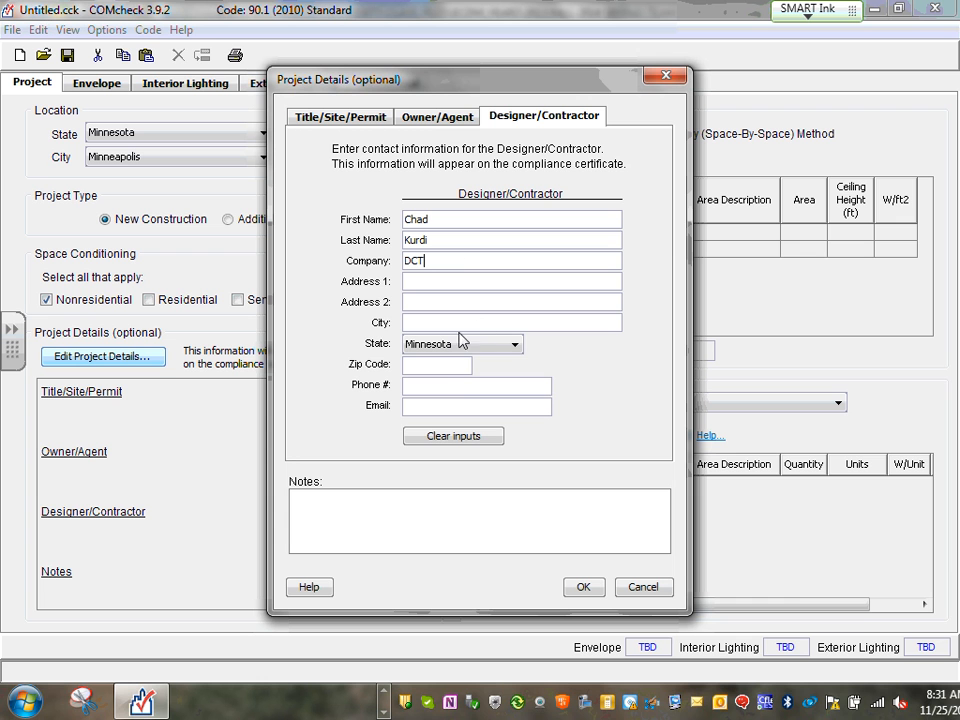
pyautogui.click(446, 383)
pyautogui.click(426, 403)
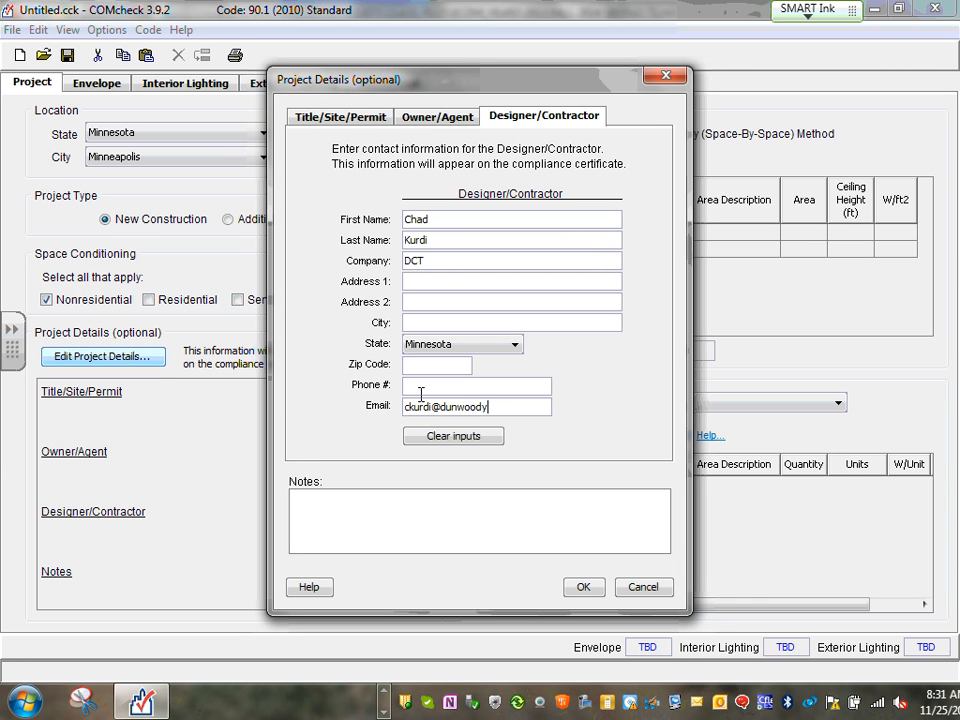
# Save and close the project details form, then return to the COMcheck window
pyautogui.click(588, 587)
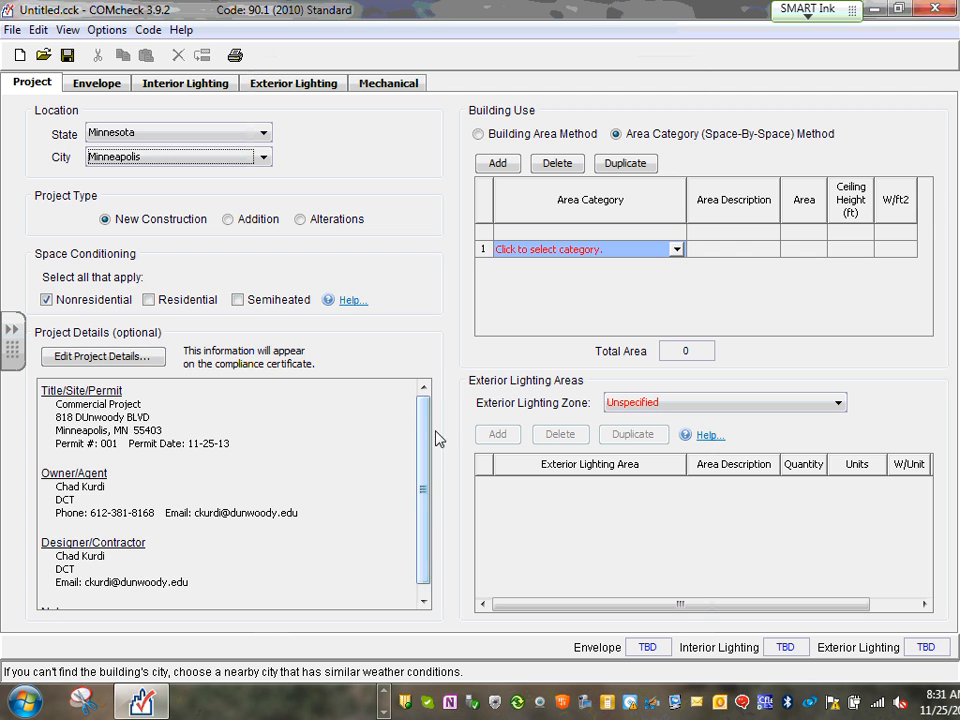
pyautogui.moveTo(422, 420); pyautogui.dragTo(420, 497)
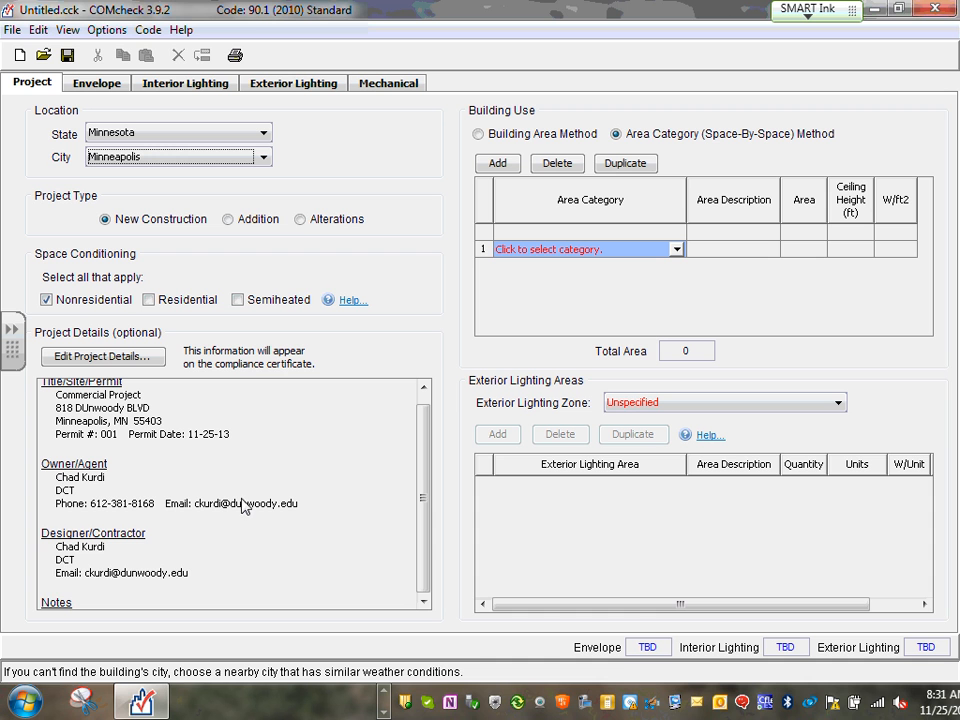
pyautogui.click(384, 697)
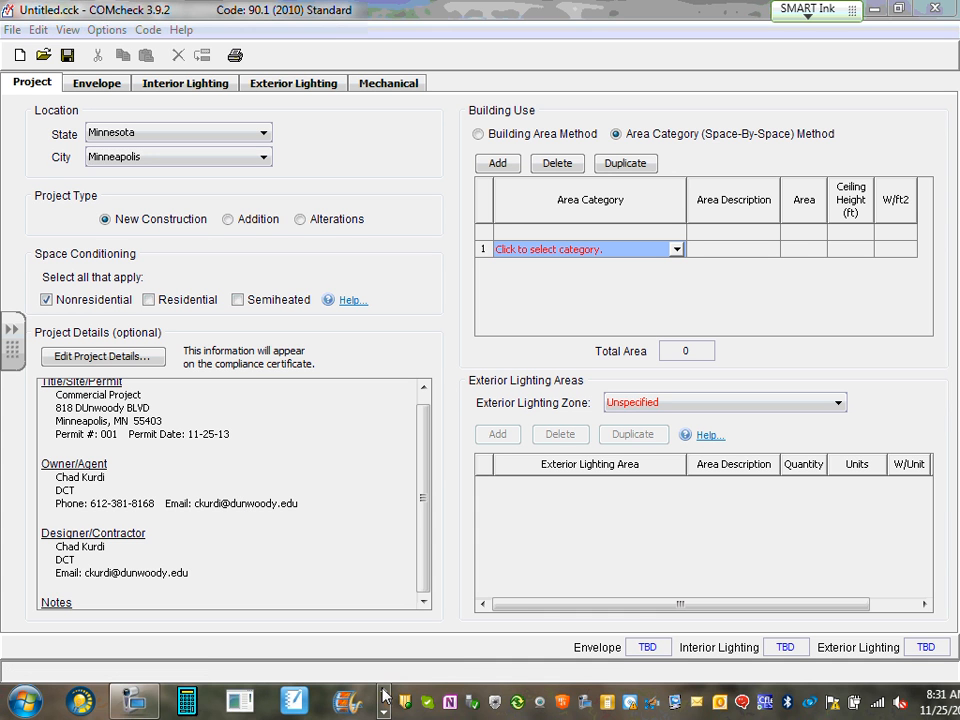
pyautogui.click(421, 444)
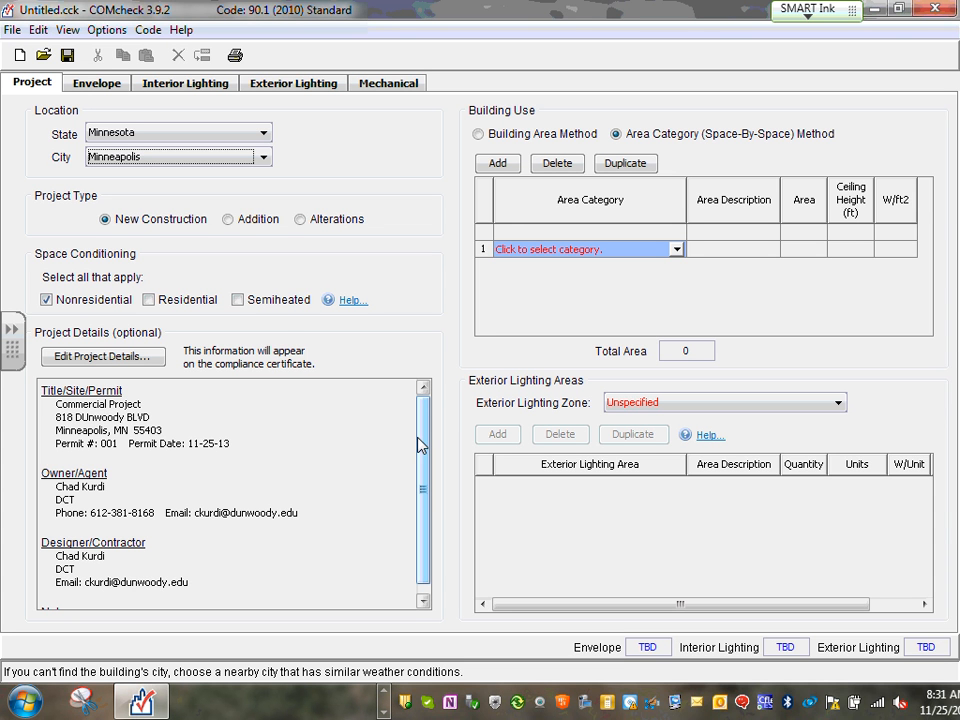
# Review the saved project details on each tab, then move to the Envelope section
pyautogui.click(128, 358)
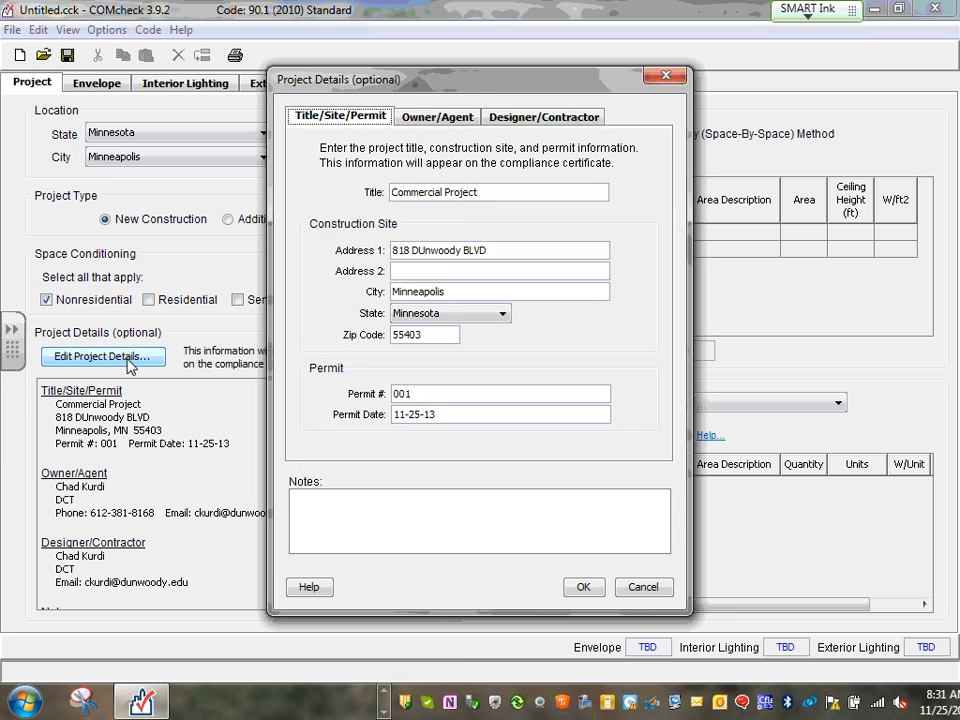
pyautogui.click(585, 117)
pyautogui.click(420, 117)
pyautogui.click(386, 119)
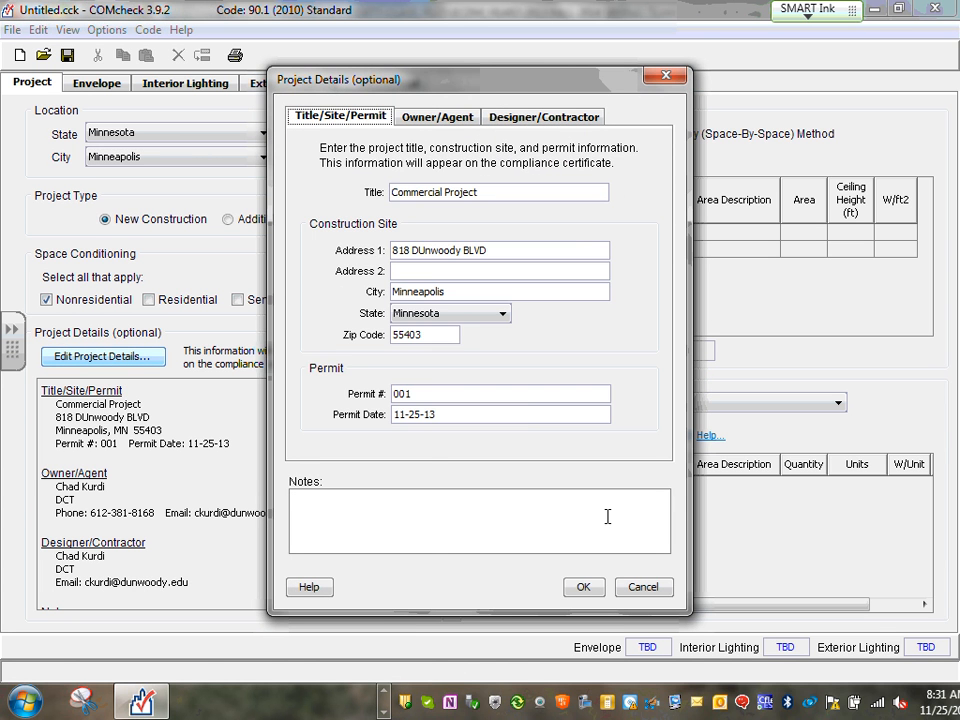
pyautogui.click(583, 587)
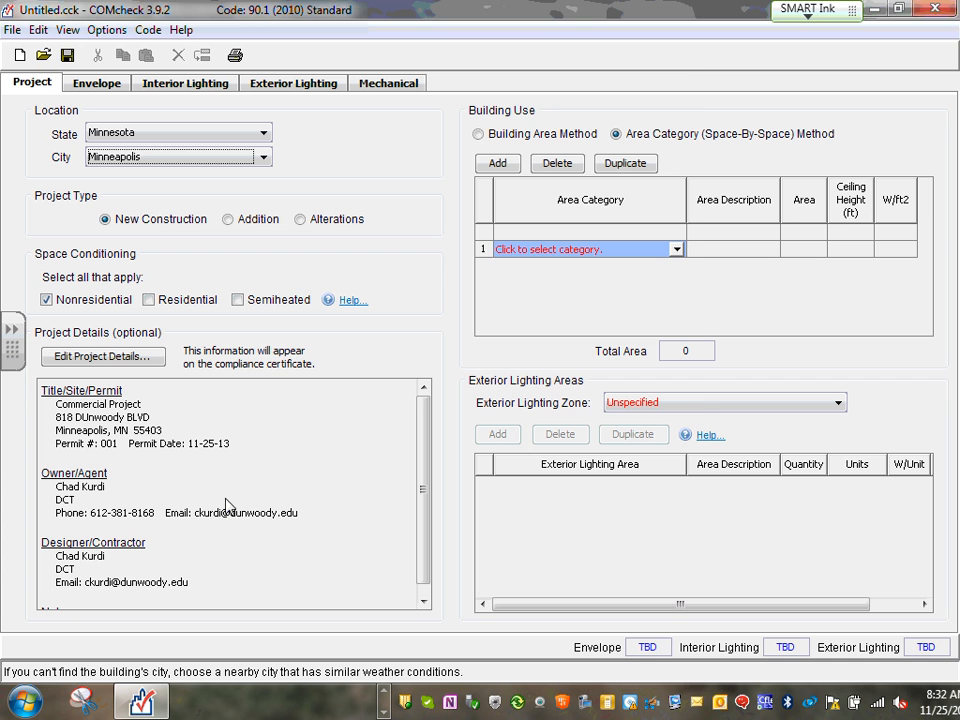
pyautogui.click(100, 356)
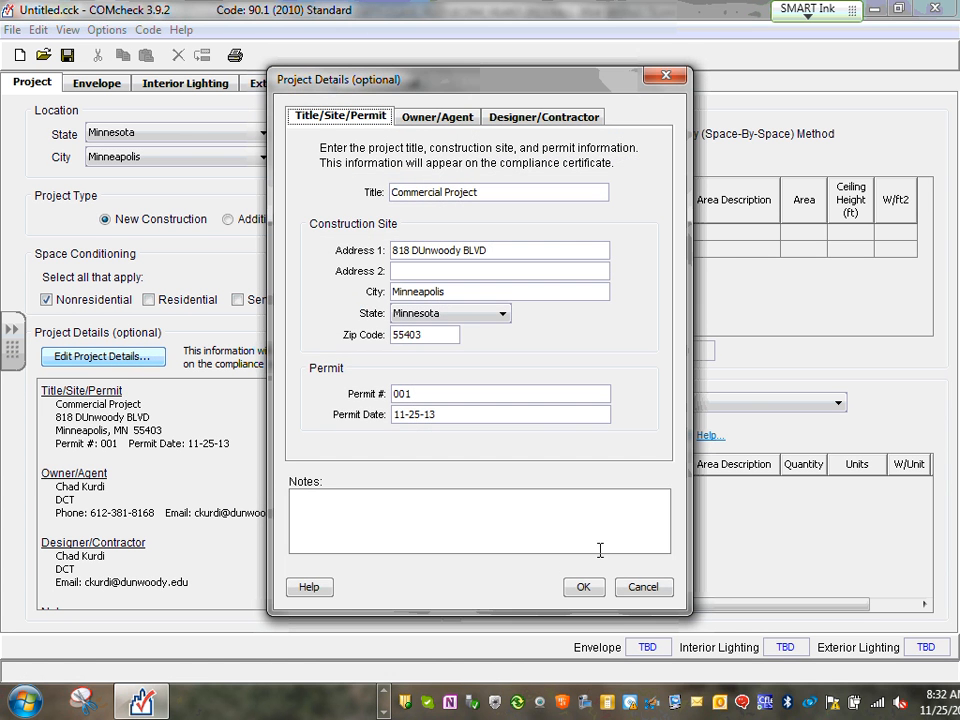
pyautogui.click(638, 587)
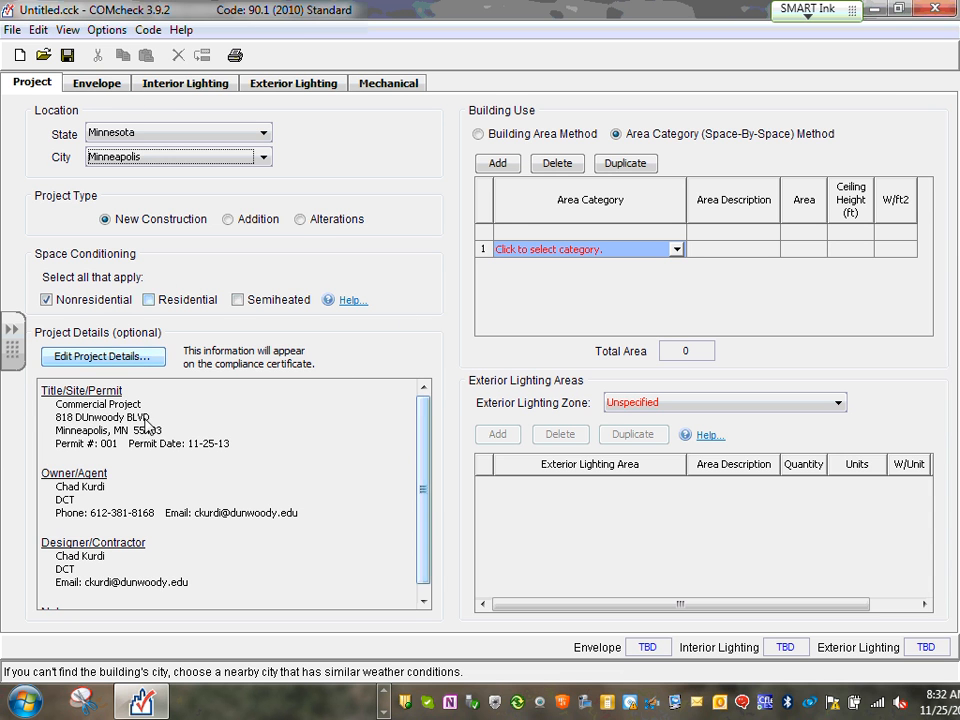
pyautogui.click(92, 86)
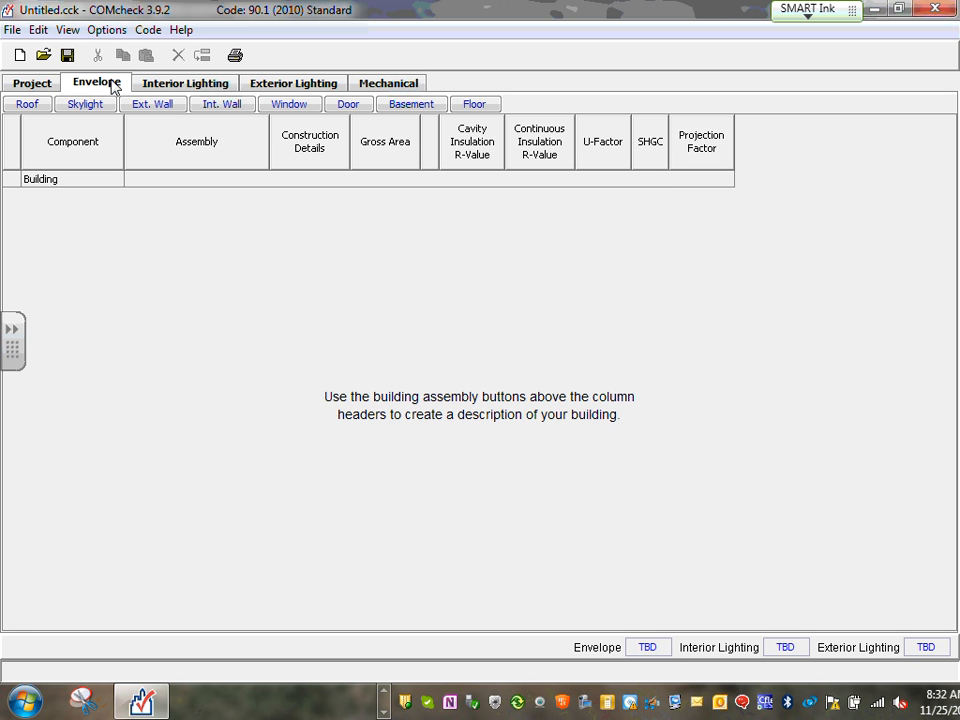
# Browse the Mechanical, Envelope, Interior and Exterior Lighting screens, then return to Project and show Options
pyautogui.click(405, 86)
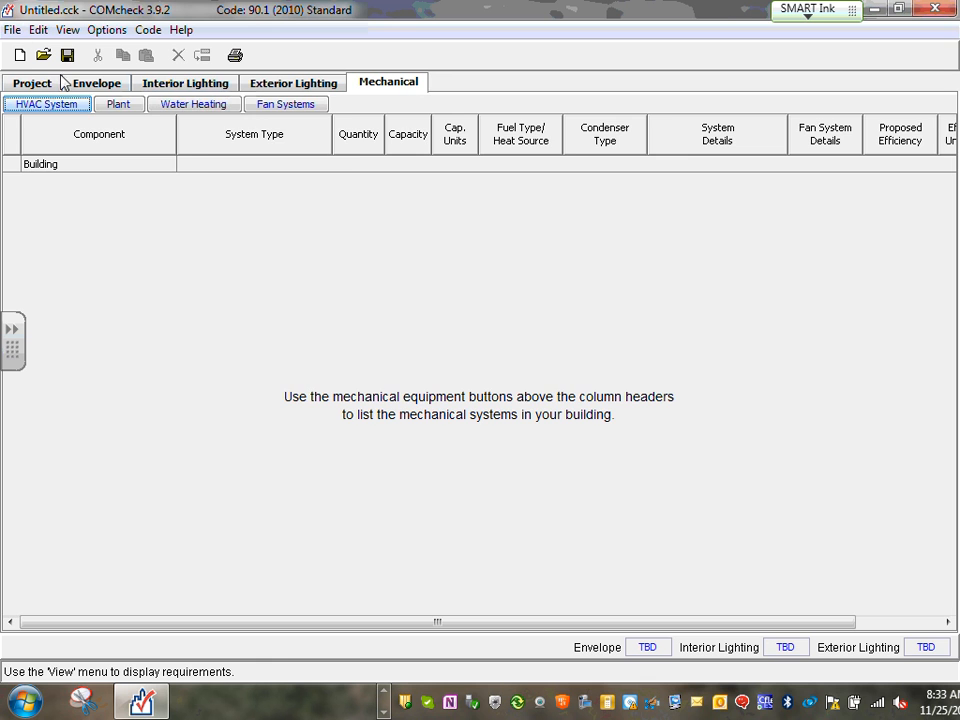
pyautogui.click(99, 85)
pyautogui.click(405, 88)
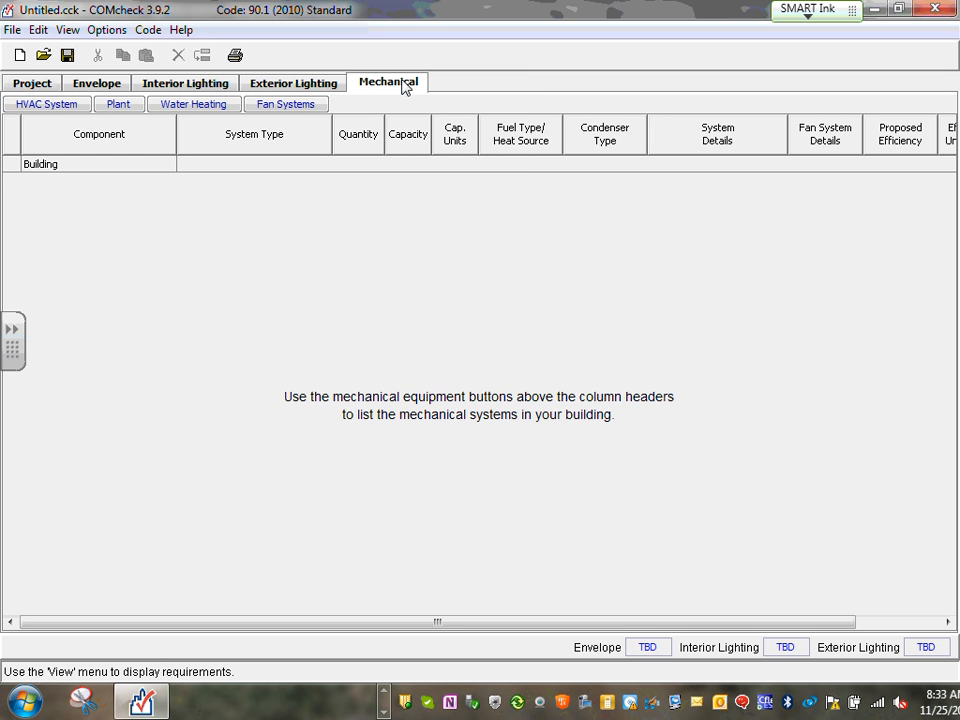
pyautogui.click(205, 90)
pyautogui.click(299, 88)
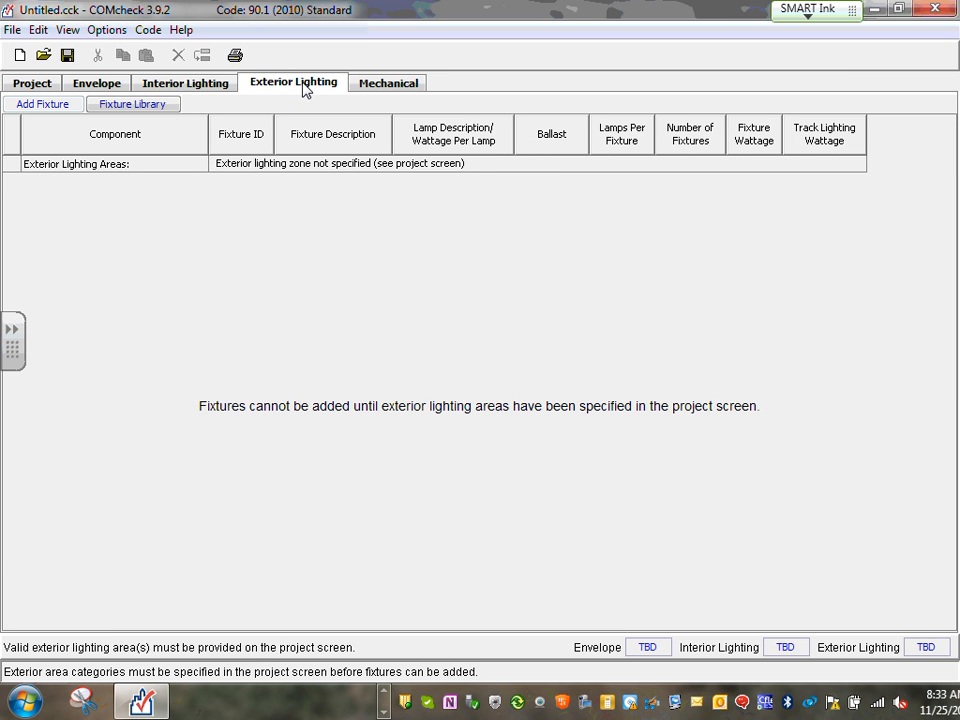
pyautogui.click(170, 88)
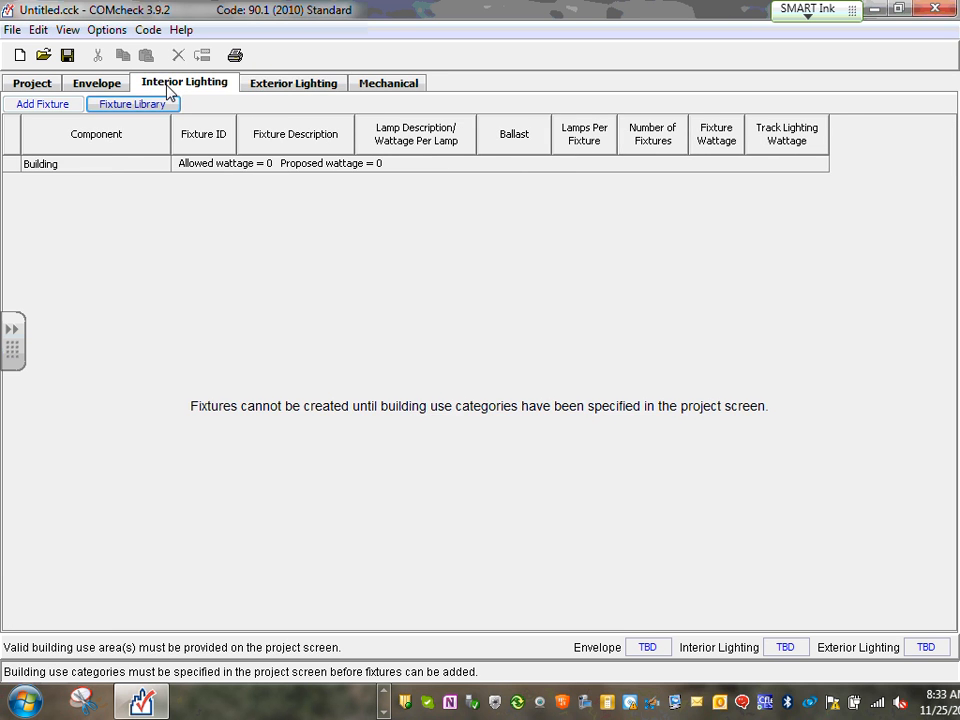
pyautogui.click(293, 88)
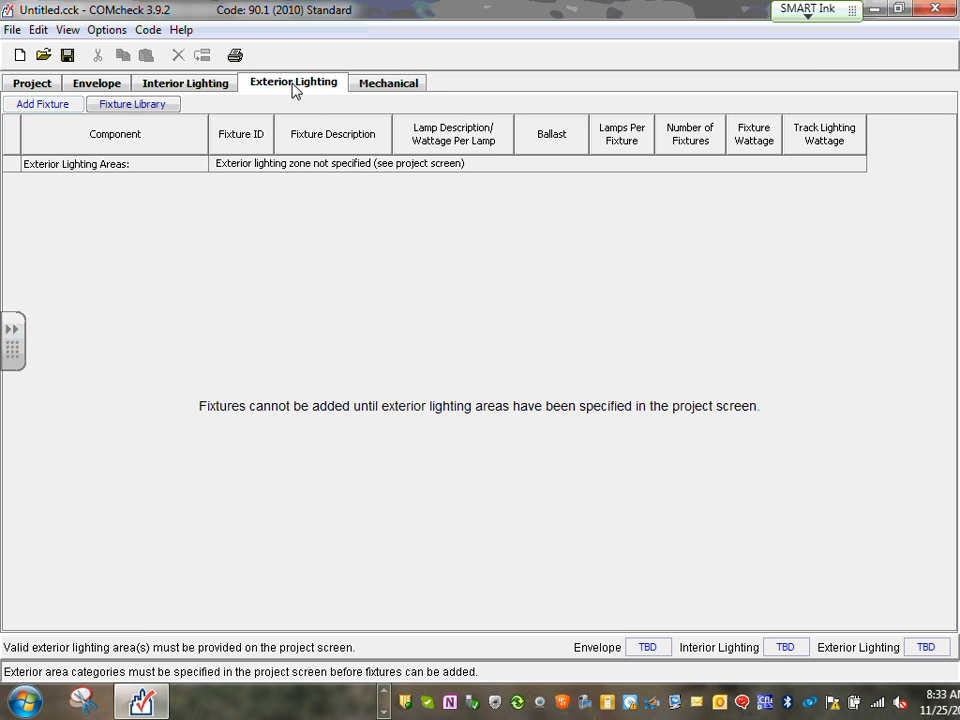
pyautogui.click(38, 84)
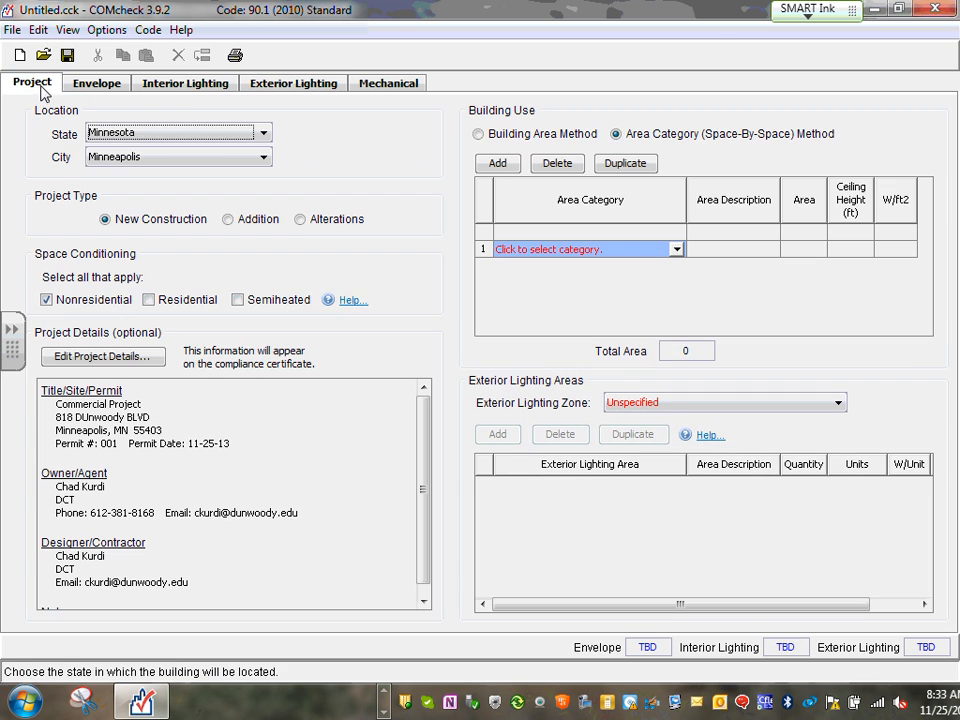
pyautogui.click(184, 88)
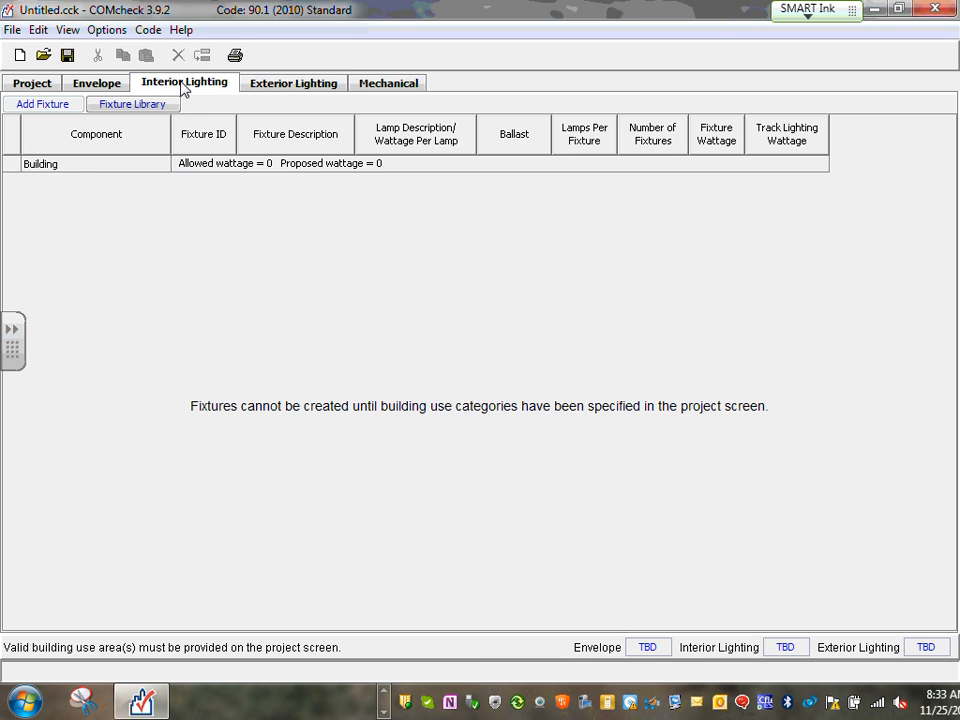
pyautogui.click(314, 88)
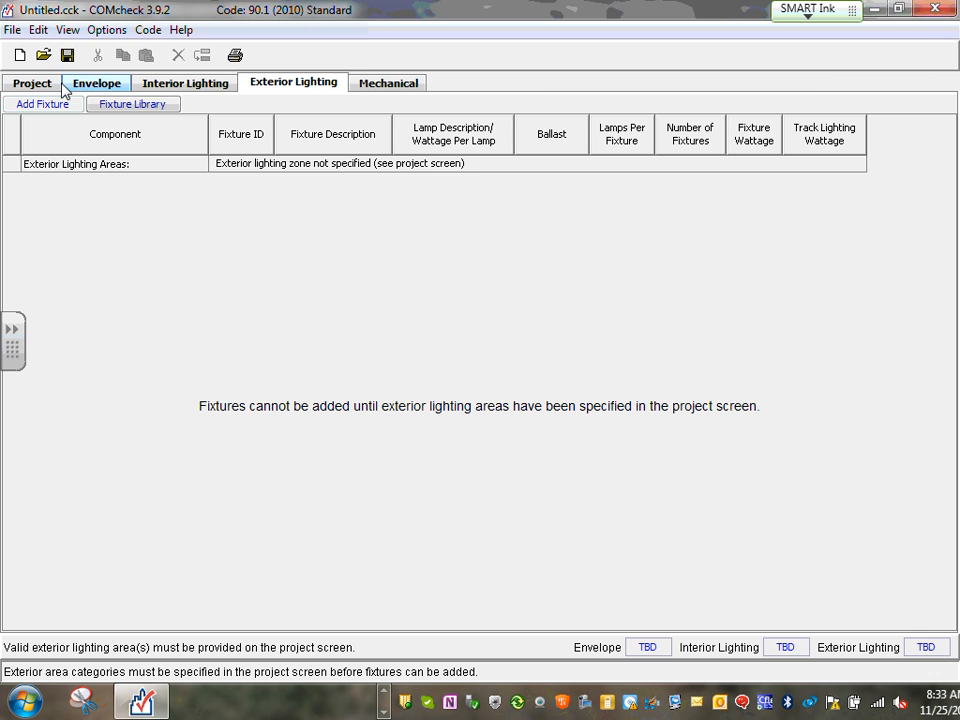
pyautogui.click(27, 86)
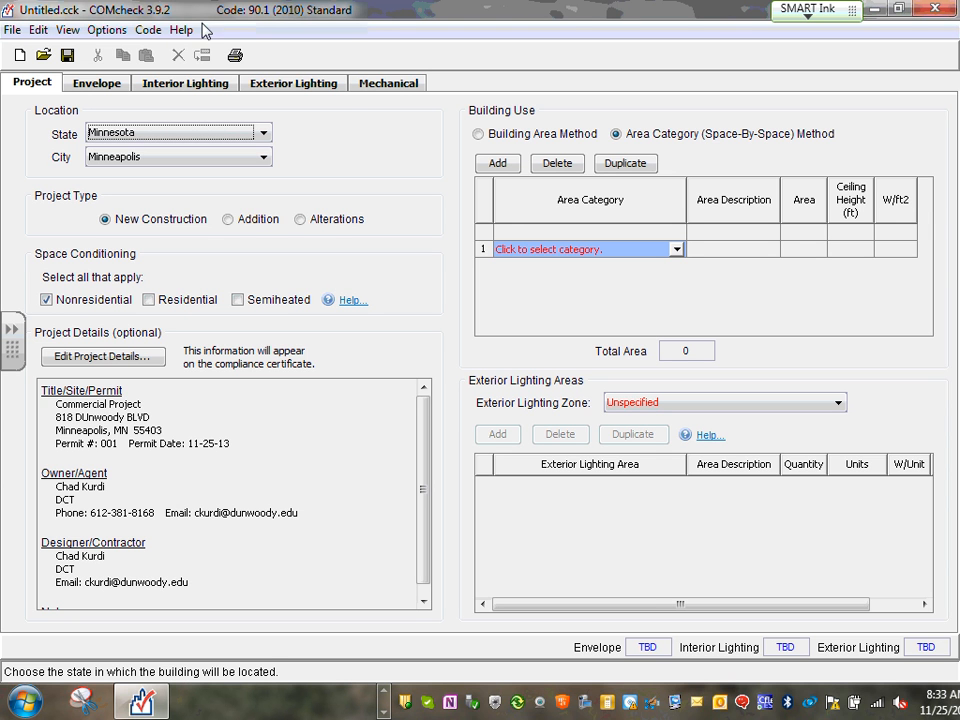
pyautogui.click(105, 31)
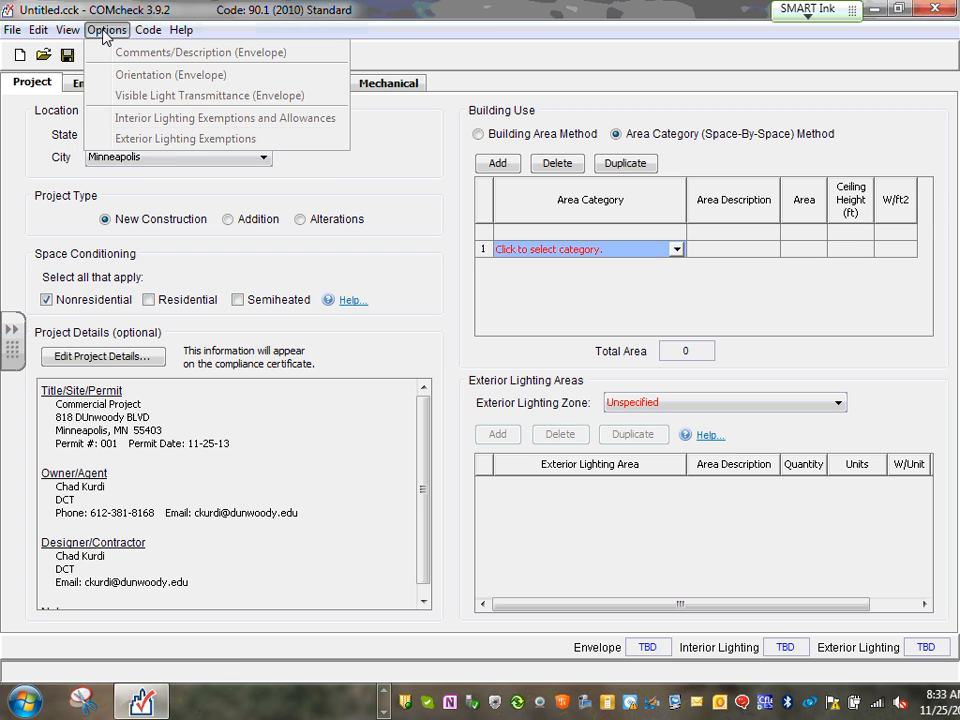
# Close the Options menu without selecting any exemption
pyautogui.click(535, 35)
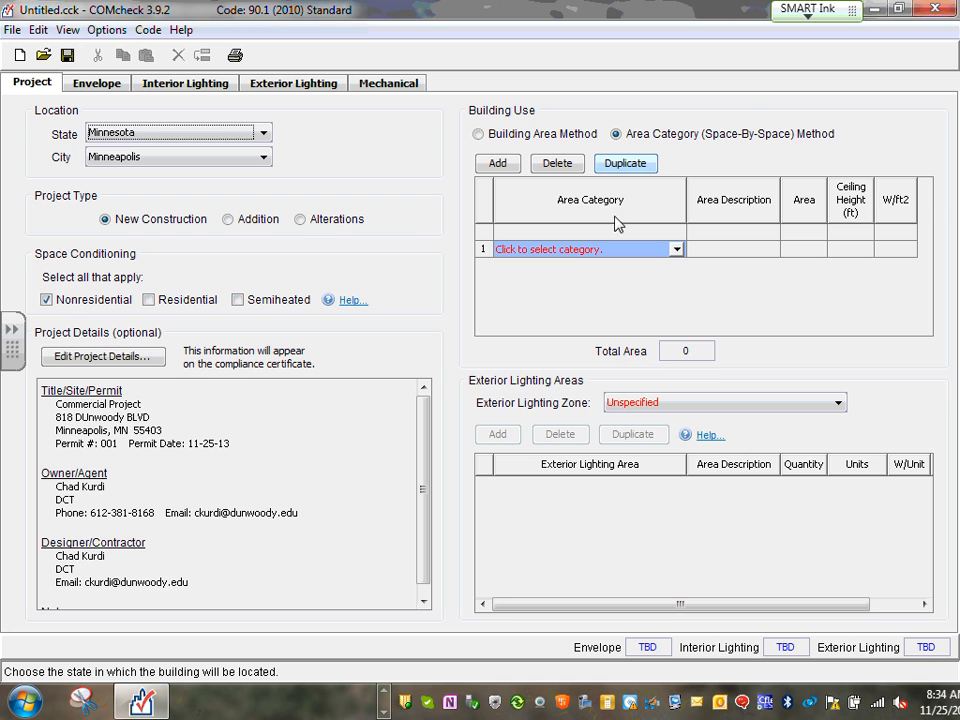
# Restore and reposition the COMcheck window, then bring the AutoCAD floor plan to the front
pyautogui.doubleClick(568, 12)
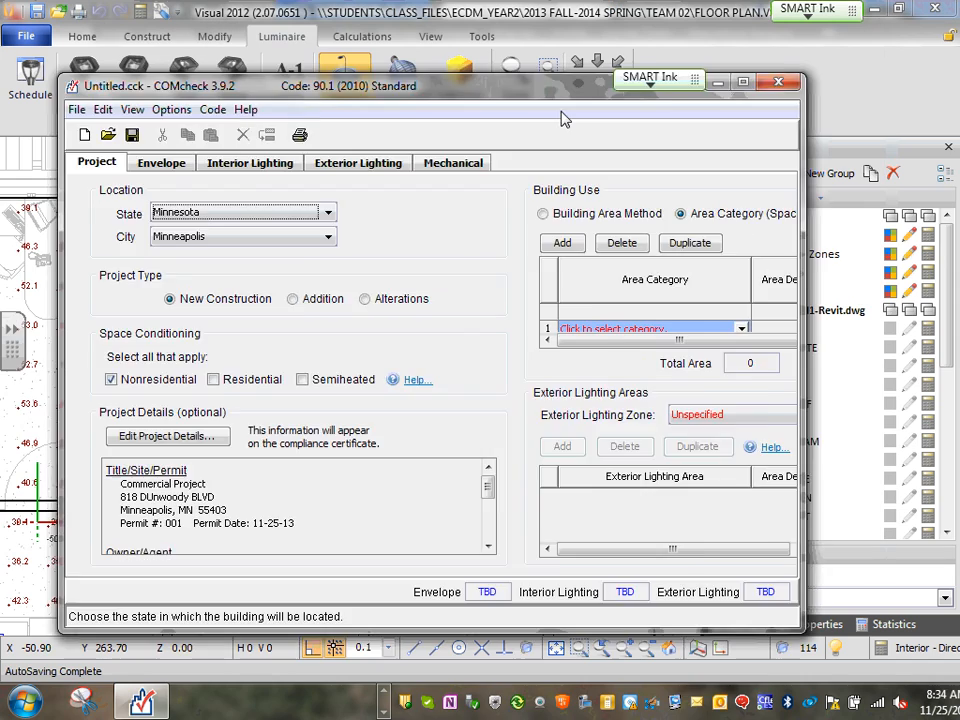
pyautogui.moveTo(571, 92); pyautogui.dragTo(611, 26)
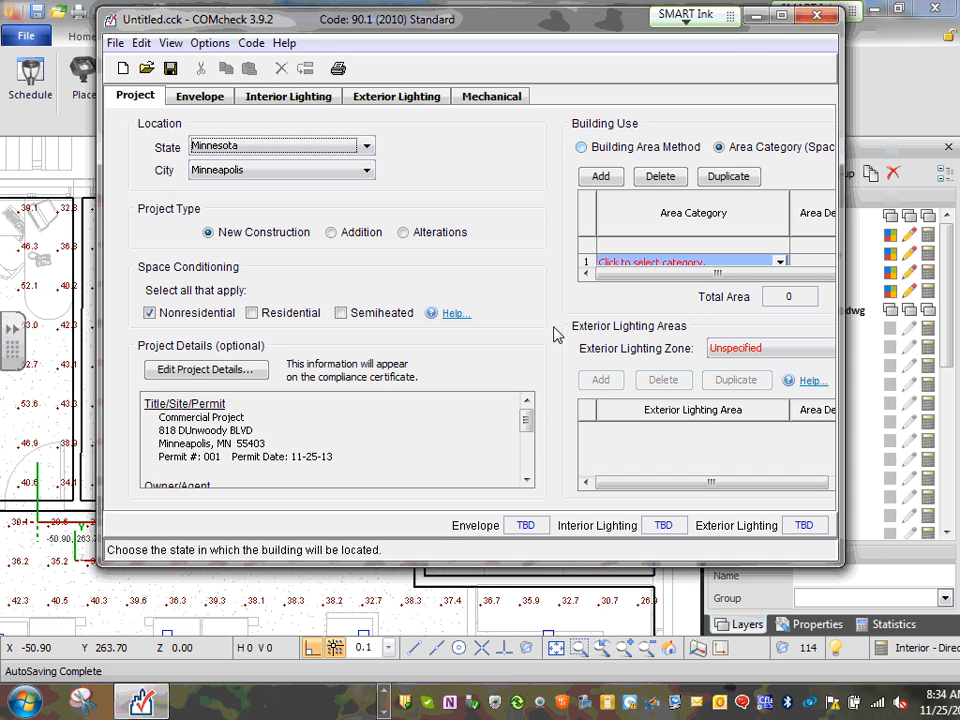
pyautogui.click(385, 700)
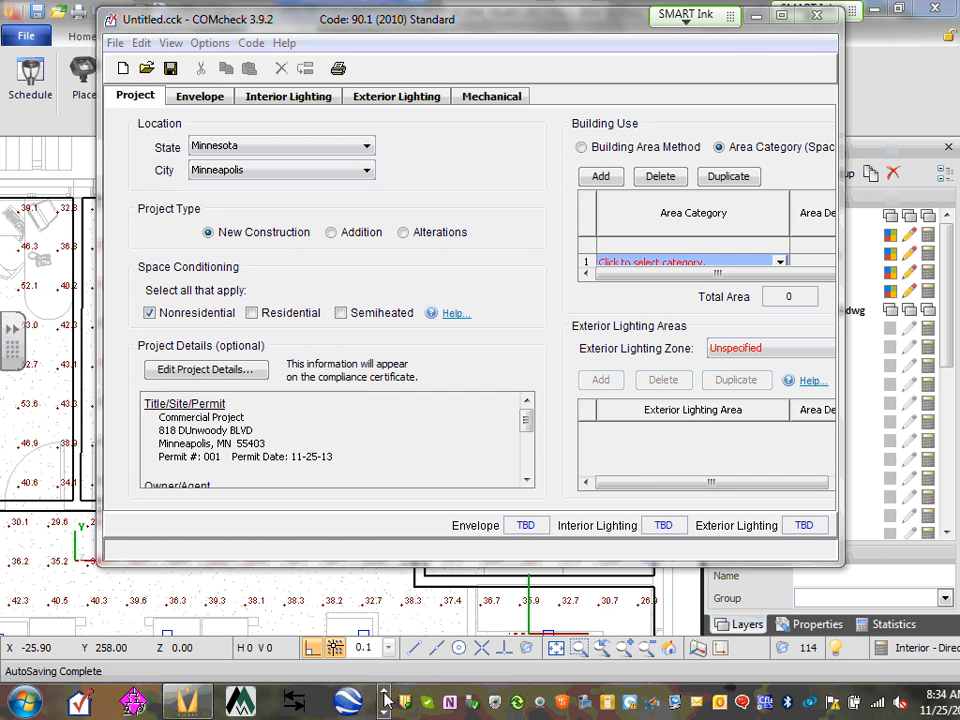
pyautogui.click(386, 698)
pyautogui.click(386, 698)
pyautogui.click(386, 698)
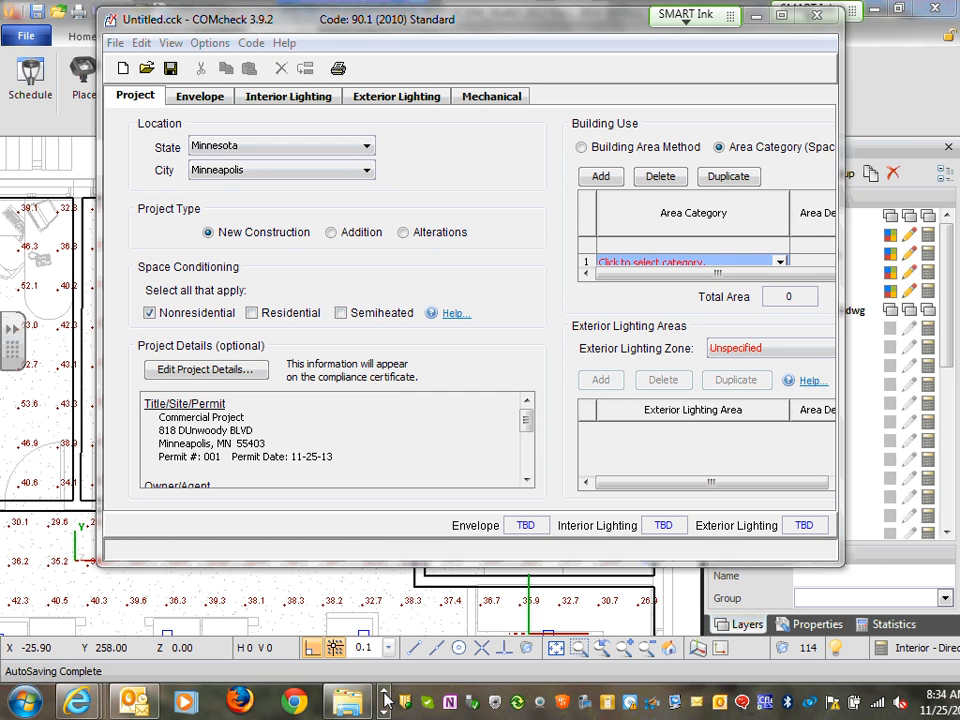
pyautogui.click(386, 712)
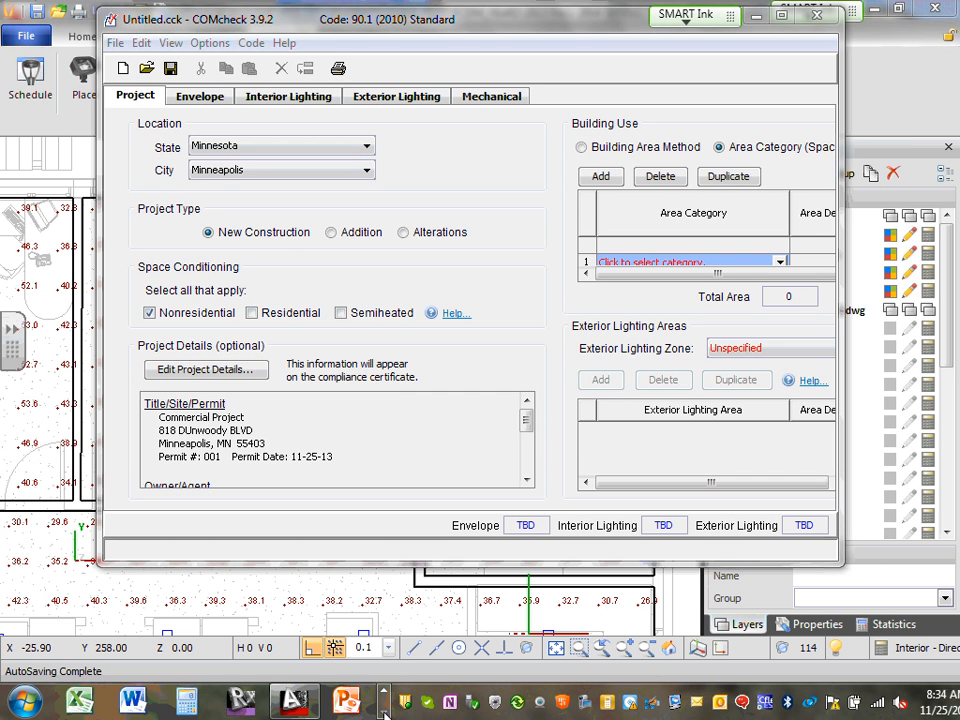
pyautogui.click(293, 700)
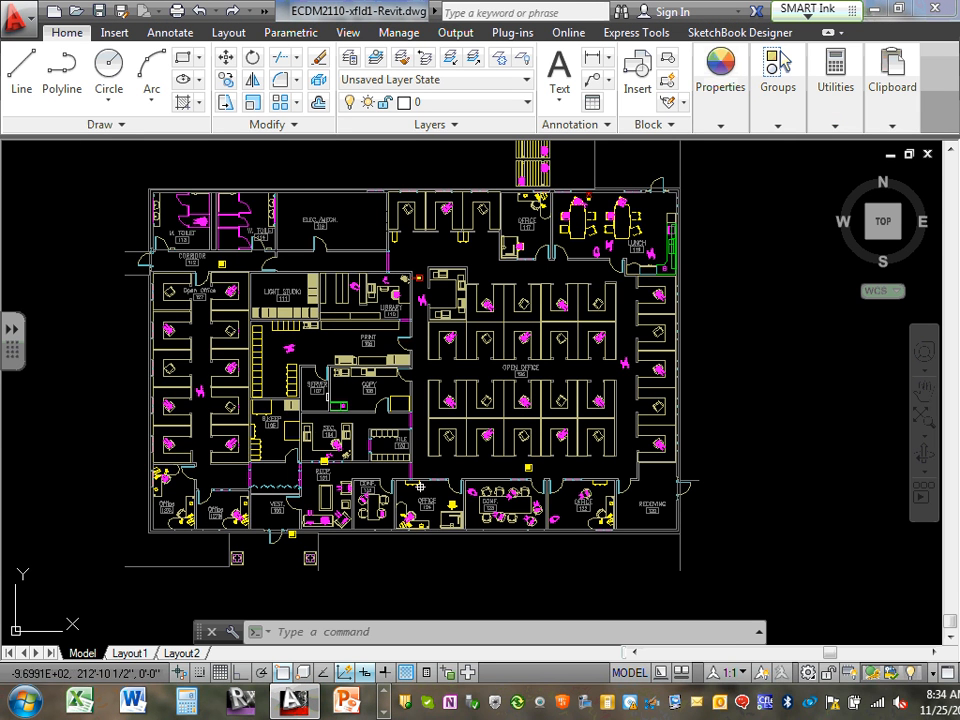
# Zoom and pan the plan onto OFFICE 124 between conference rooms 123 and 125
pyautogui.scroll(6, 513, 558)
pyautogui.moveTo(593, 429); pyautogui.dragTo(416, 531, button='middle')
pyautogui.scroll(-7, 385, 480)
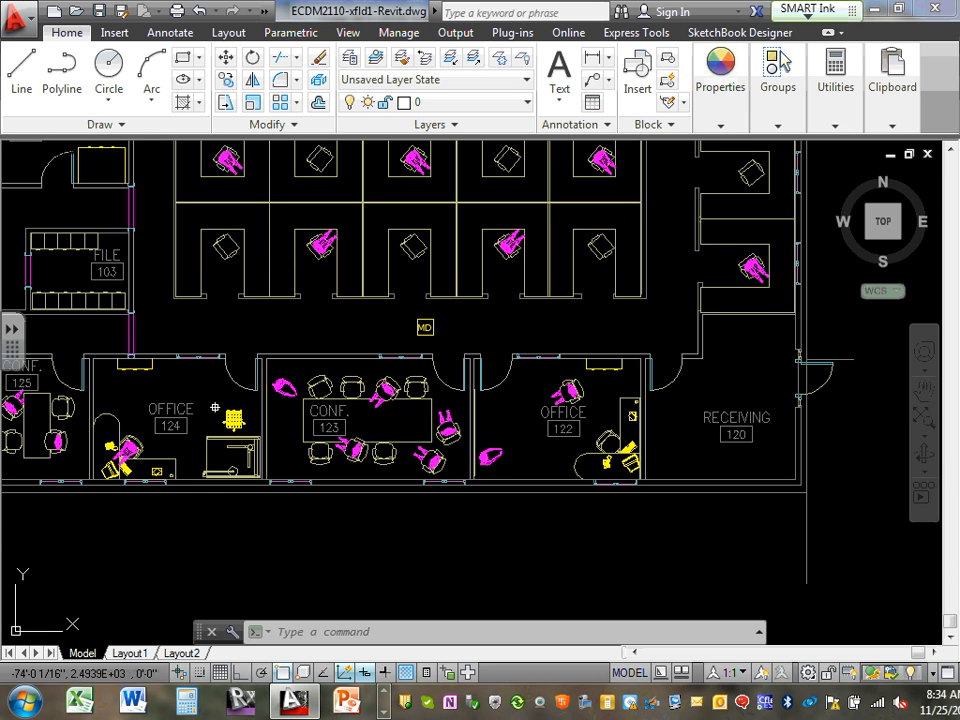
pyautogui.moveTo(181, 406); pyautogui.dragTo(504, 400, button='middle')
pyautogui.scroll(4, 504, 395)
pyautogui.scroll(4, 503, 397)
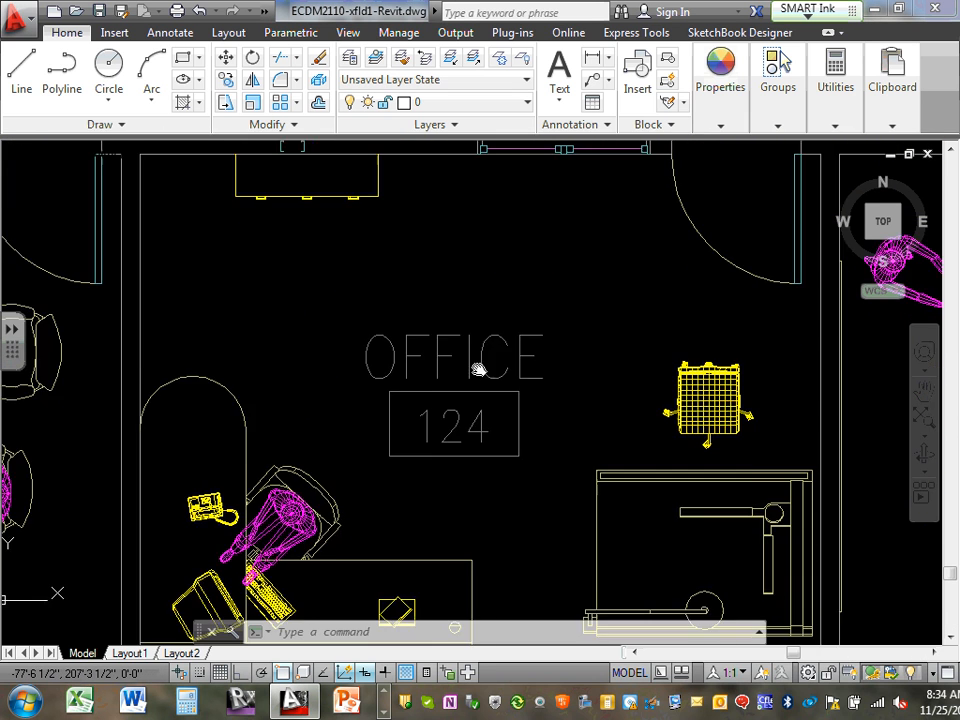
pyautogui.scroll(-6, 459, 328)
pyautogui.scroll(2, 452, 353)
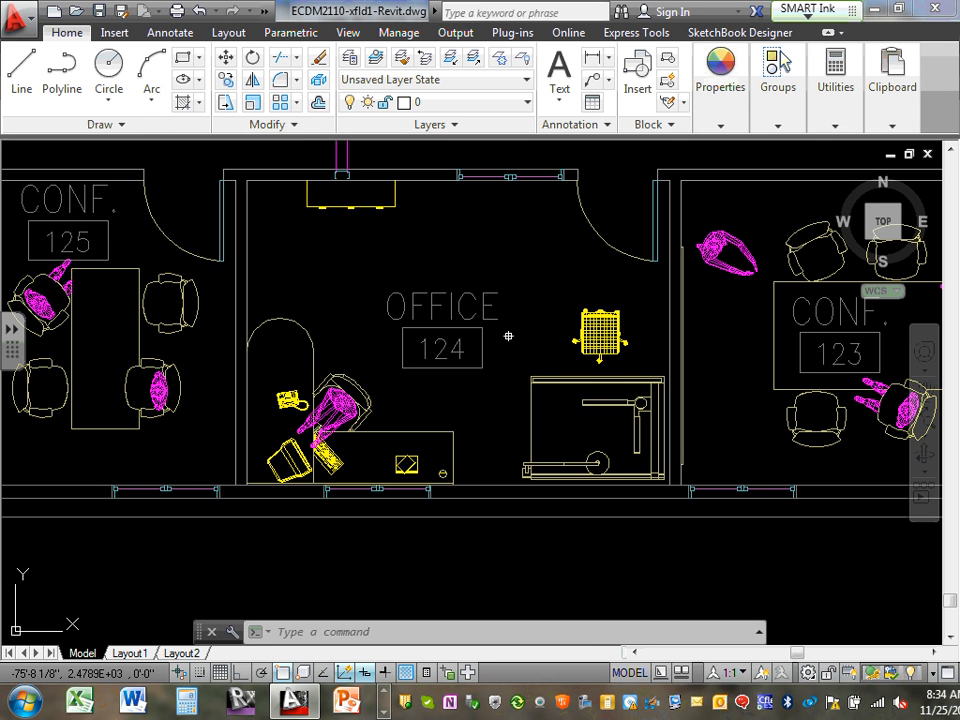
# Start AREA, dock the command line at the bottom and turn on Ortho, cancelling a stray wall pick
pyautogui.write('AREA')
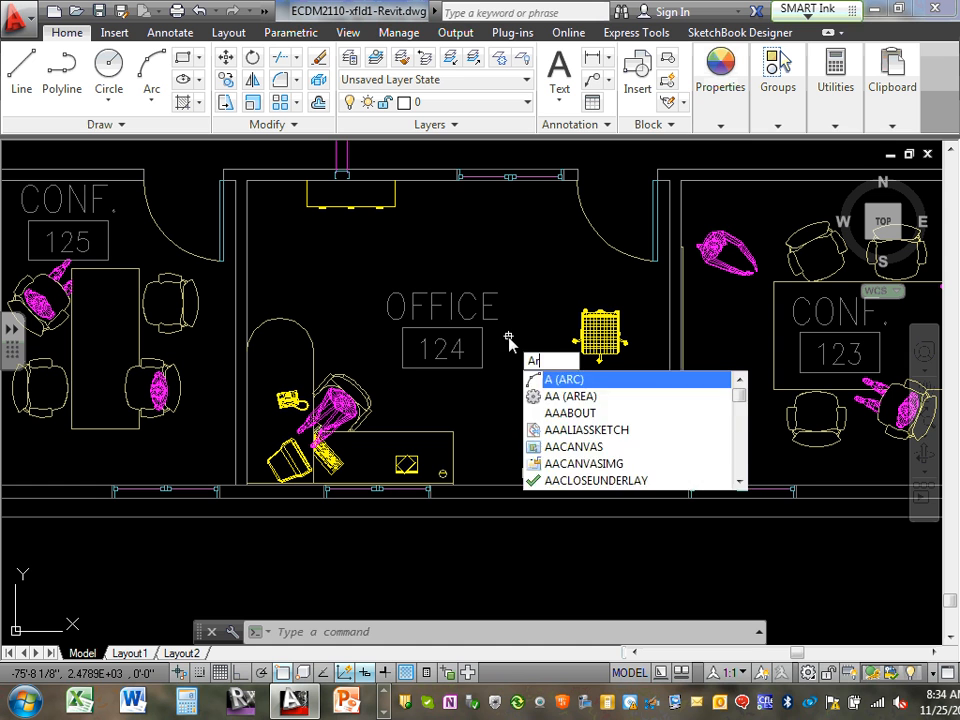
pyautogui.press('Return')
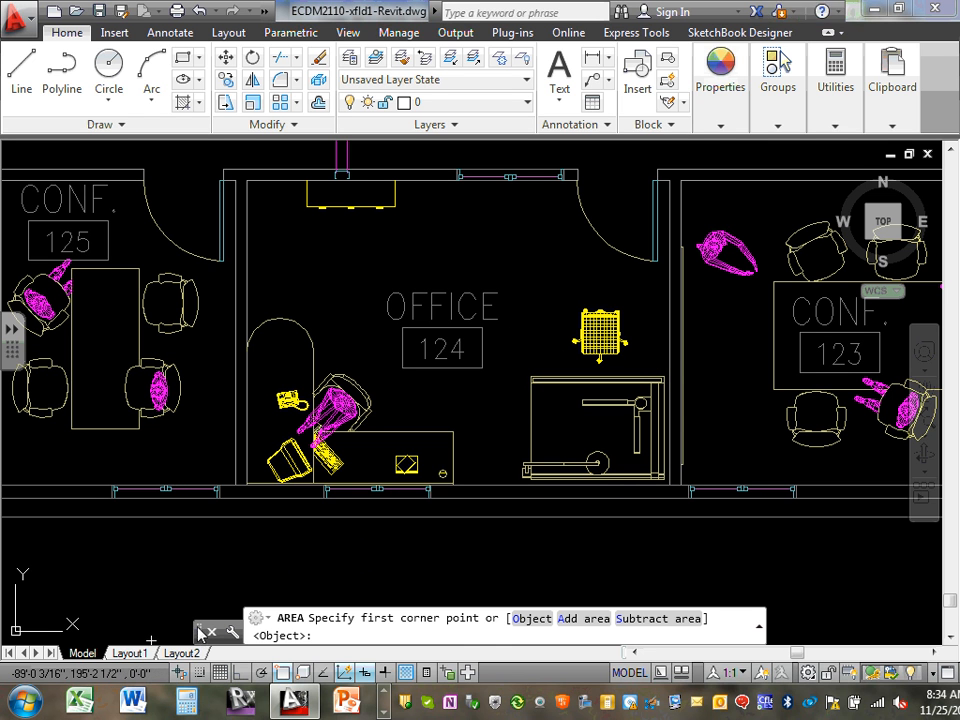
pyautogui.moveTo(199, 633)
pyautogui.mouseDown()
pyautogui.moveTo(134, 676)
pyautogui.moveTo(134, 667)
pyautogui.mouseUp()
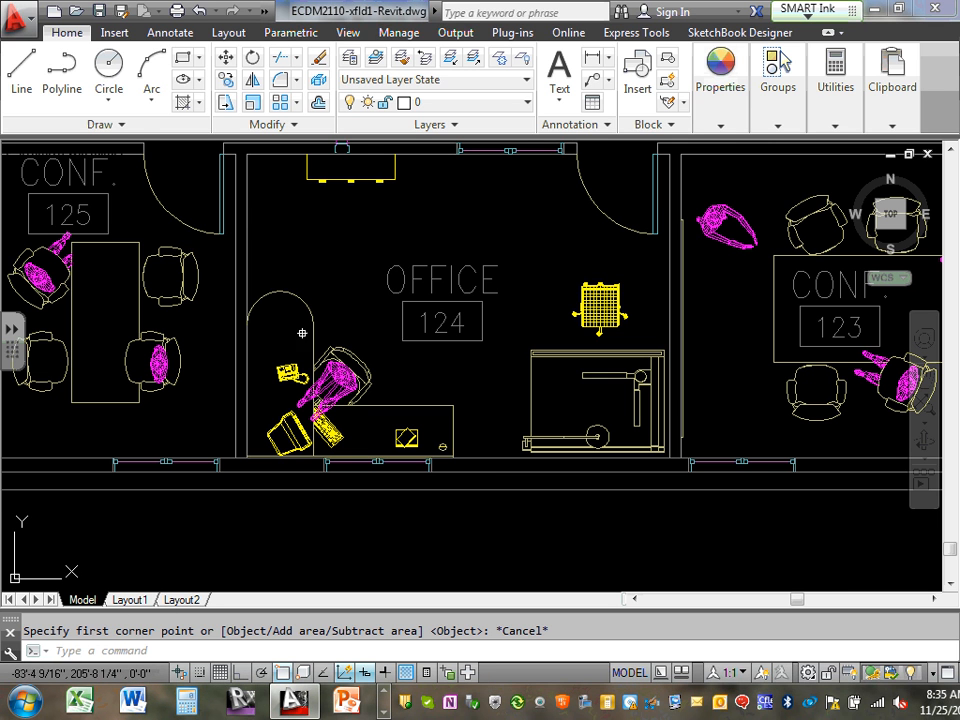
pyautogui.click(240, 677)
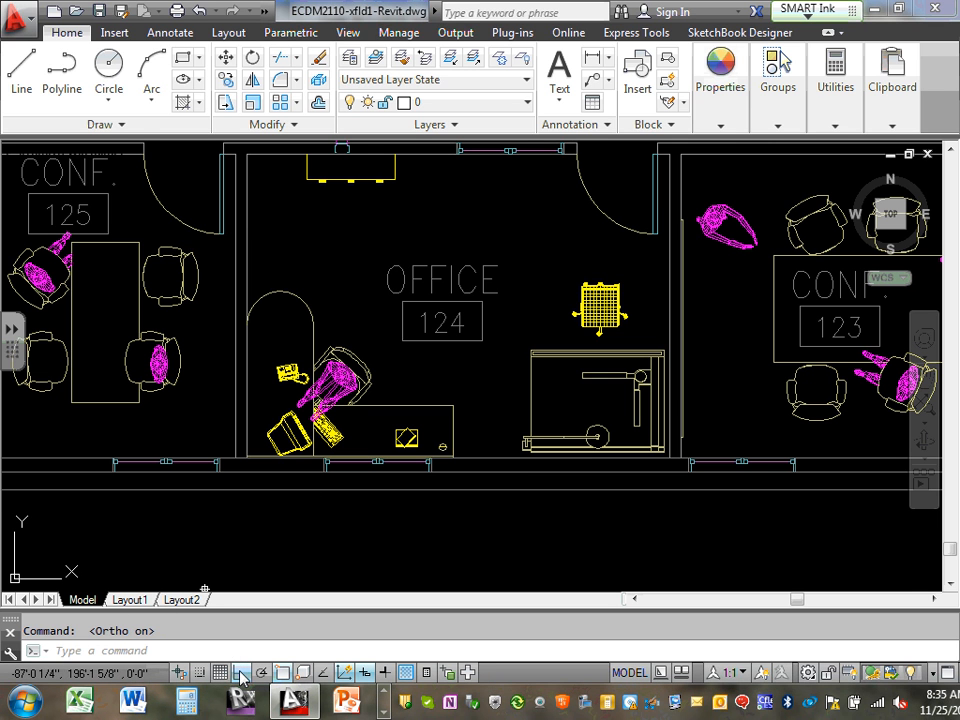
pyautogui.scroll(6, 251, 175)
pyautogui.scroll(-5, 251, 175)
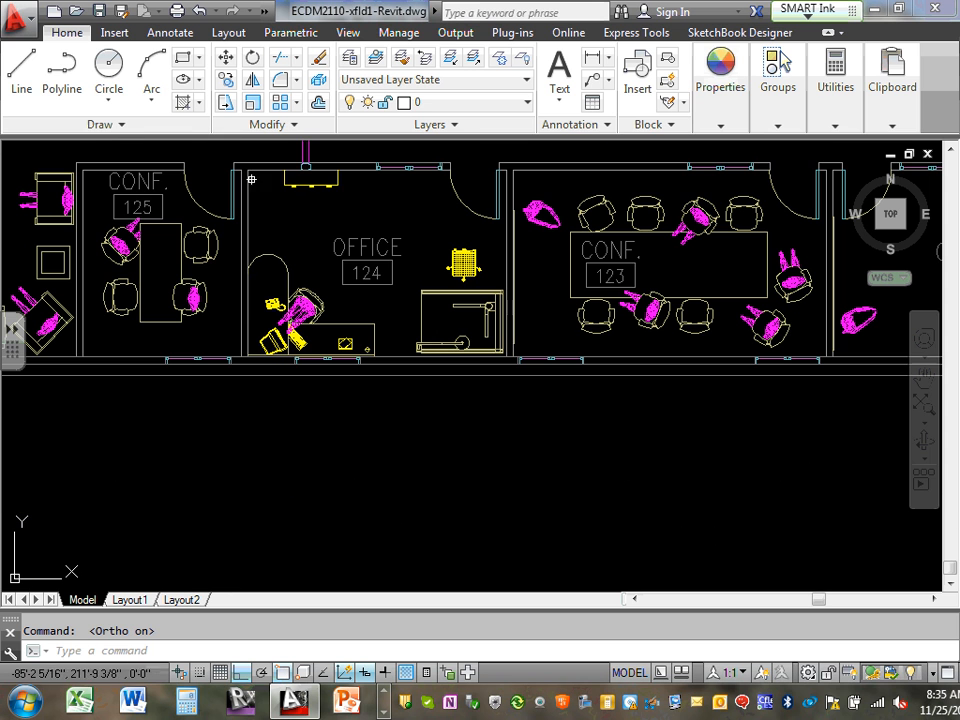
pyautogui.click(248, 178)
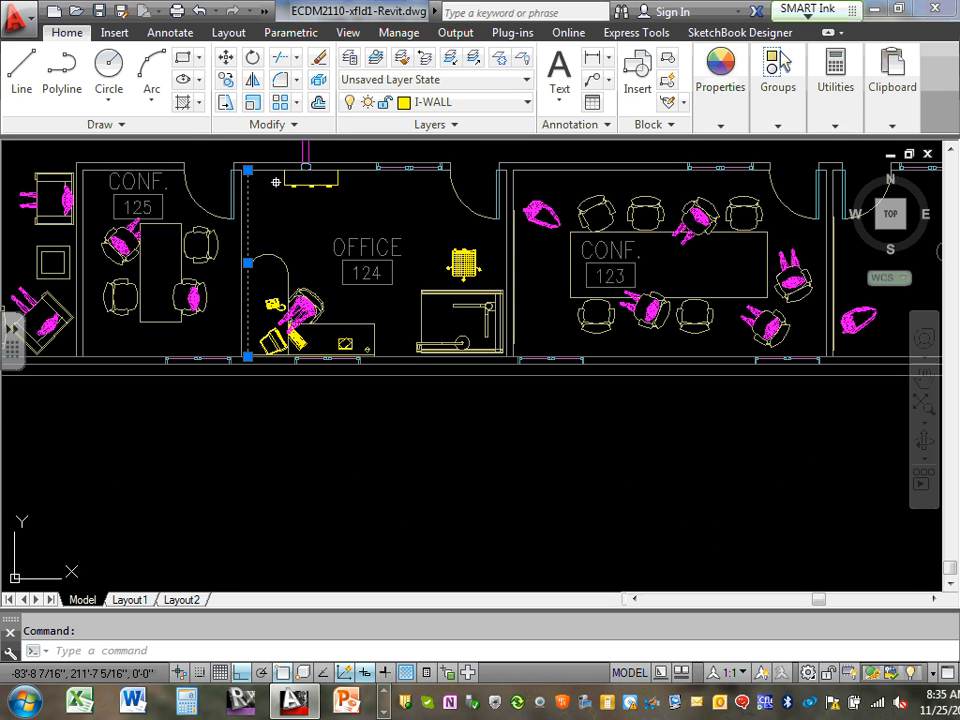
pyautogui.press('Escape')
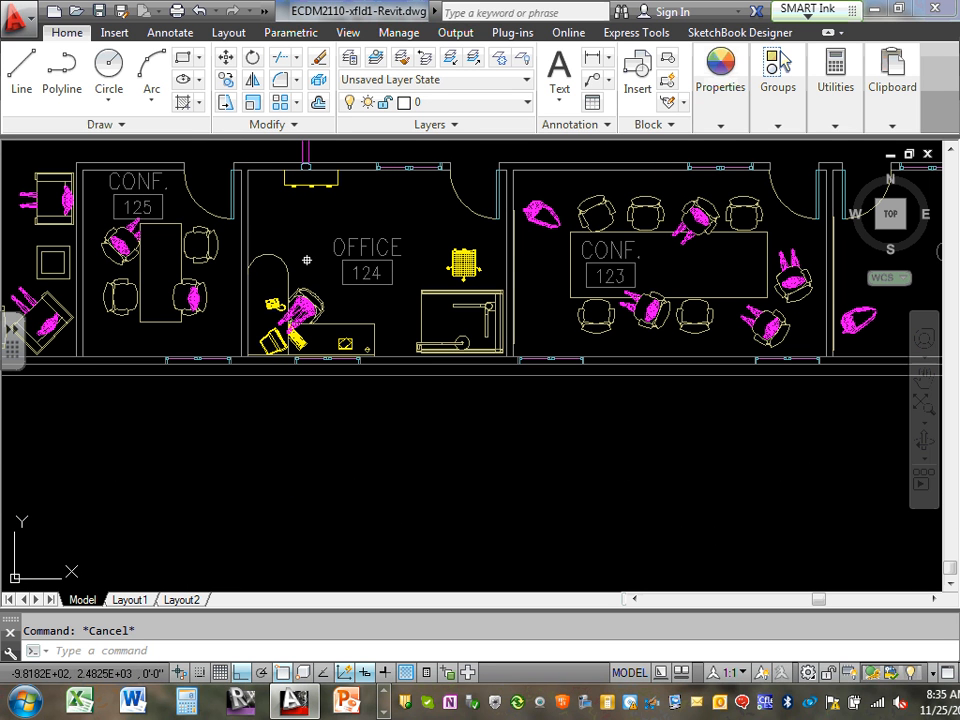
# Restart AREA and pick the first four corners of Office 124
pyautogui.write('area')
pyautogui.press('Return')
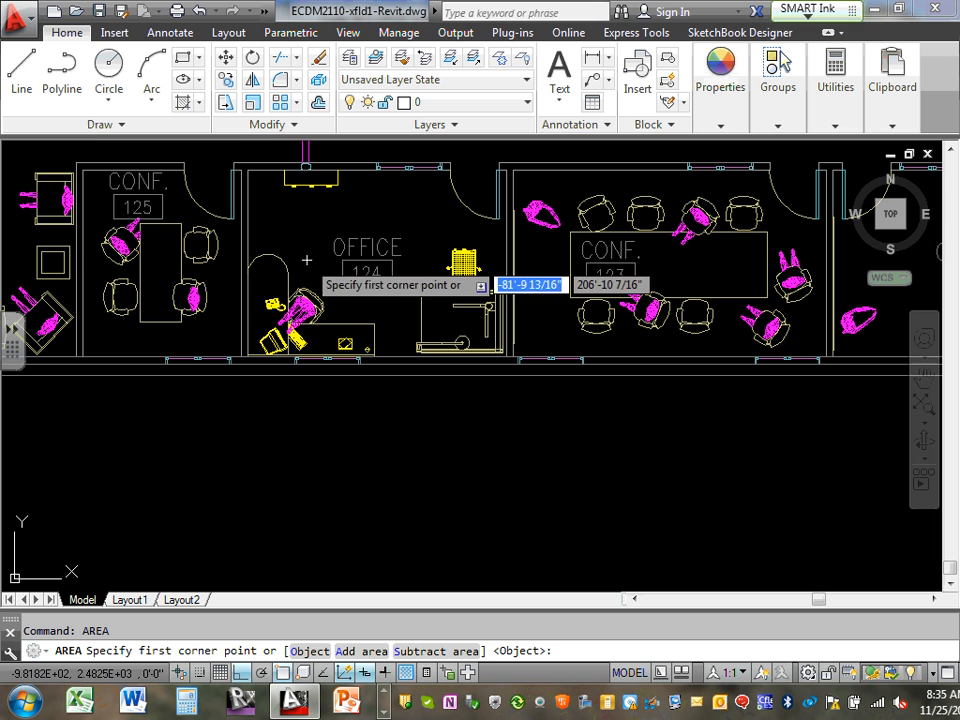
pyautogui.click(247, 168)
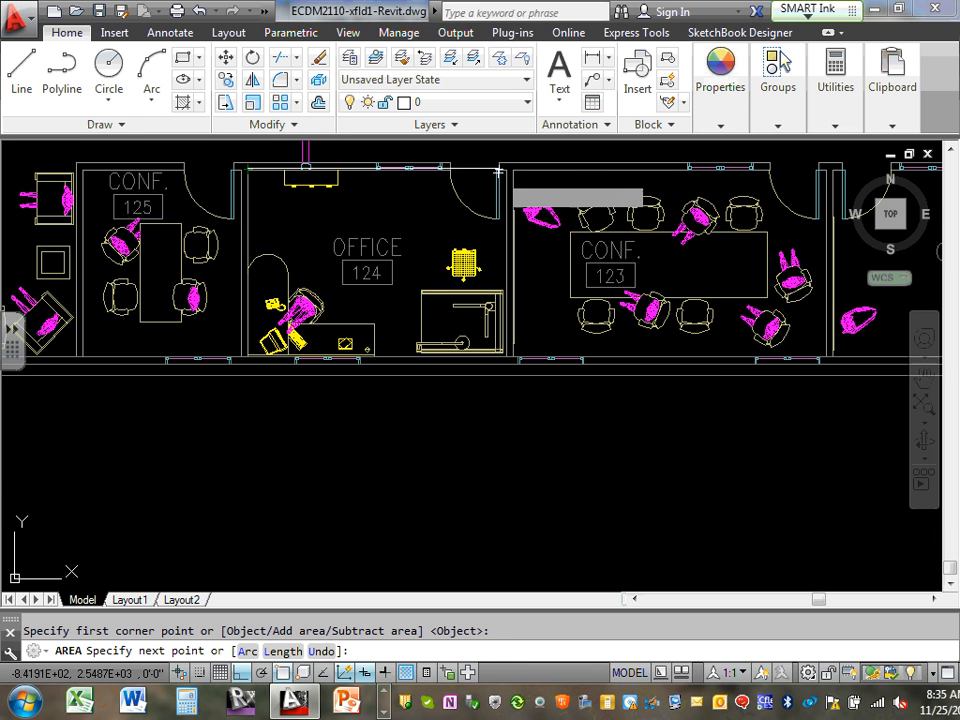
pyautogui.scroll(4, 500, 170)
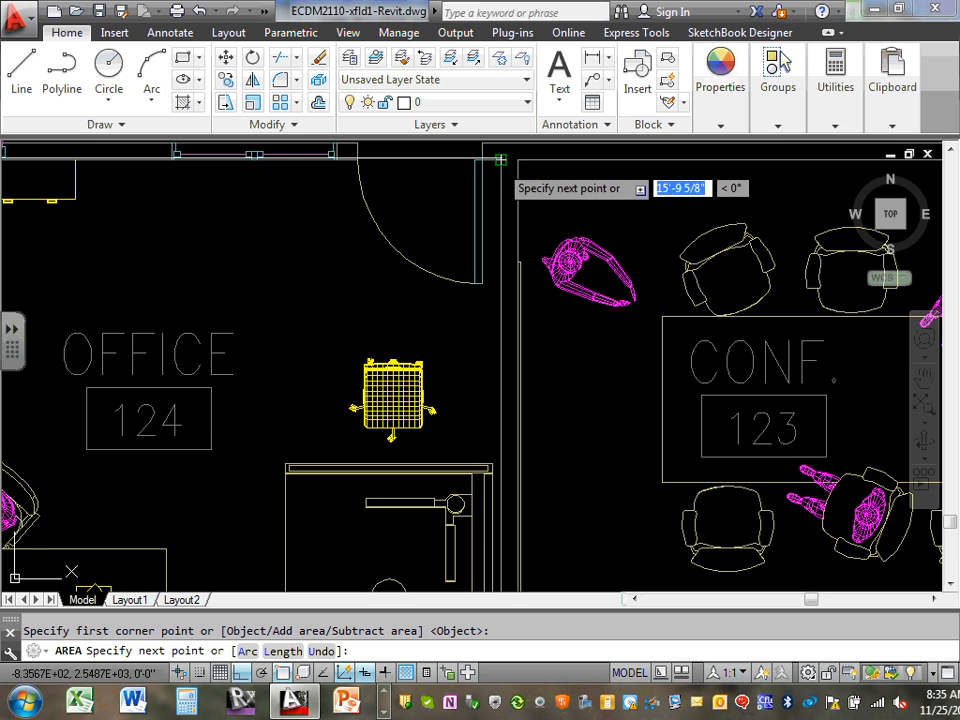
pyautogui.click(501, 160)
pyautogui.scroll(-6, 492, 212)
pyautogui.scroll(6, 485, 238)
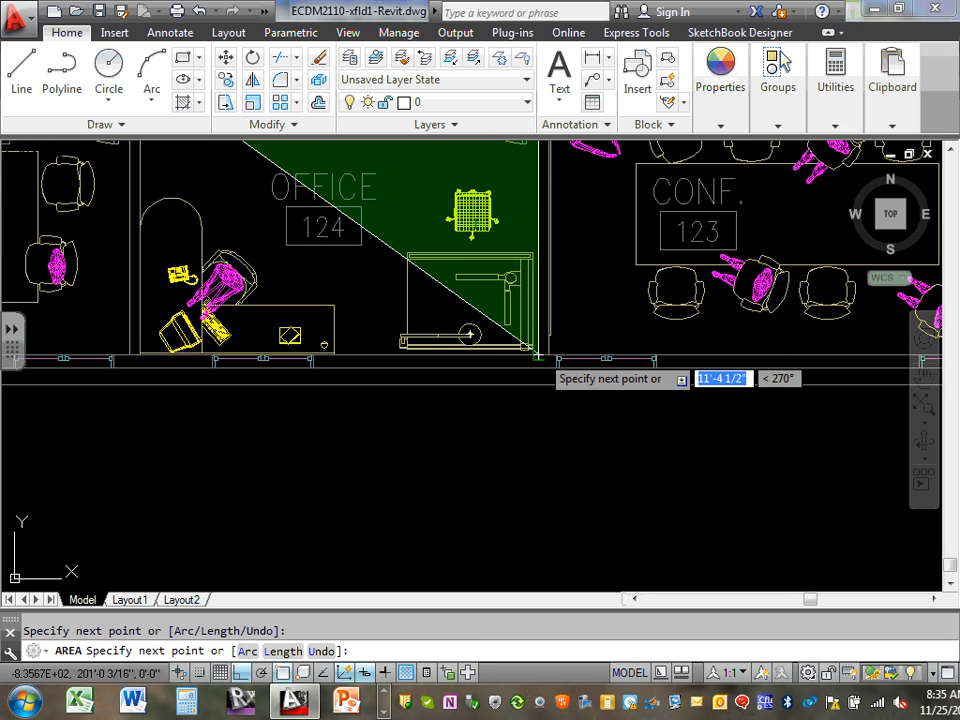
pyautogui.click(537, 354)
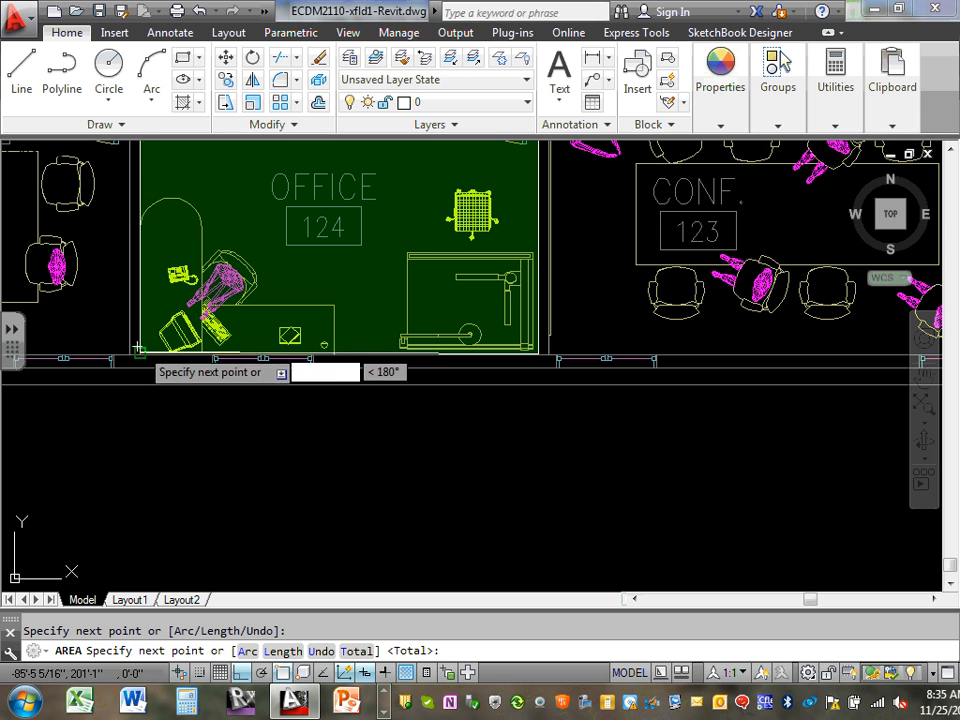
pyautogui.scroll(-5, 160, 320)
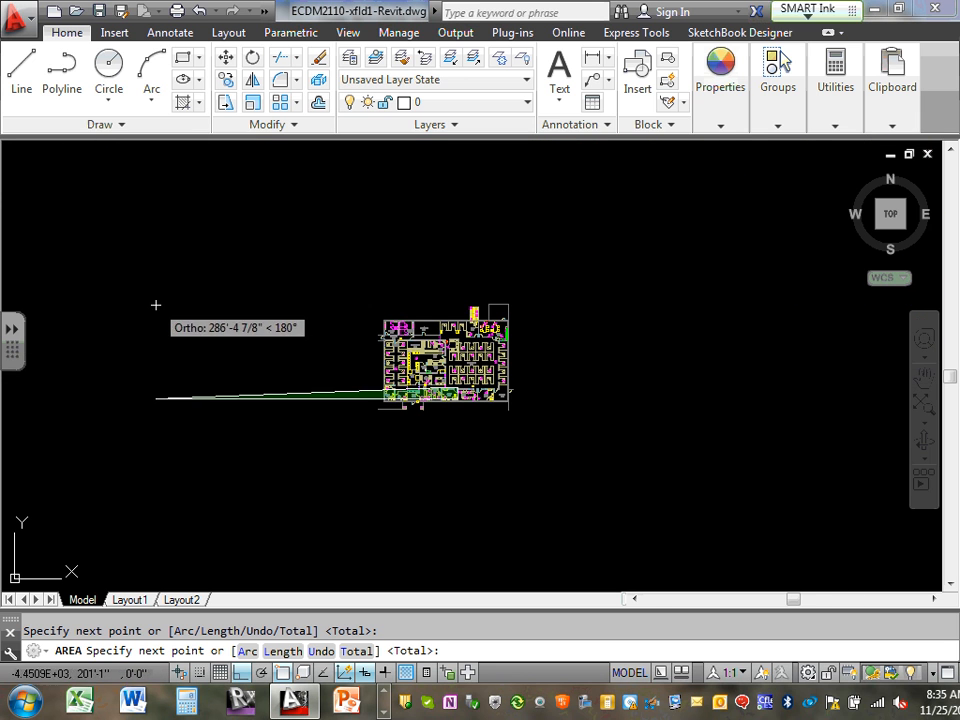
pyautogui.scroll(6, 357, 385)
pyautogui.click(699, 442)
# Close Office 124's outline and finish, reporting 179.2103 sq ft with perimeter 54'-3 7/16"
pyautogui.scroll(2, 712, 431)
pyautogui.moveTo(712, 431); pyautogui.dragTo(392, 372, button='middle')
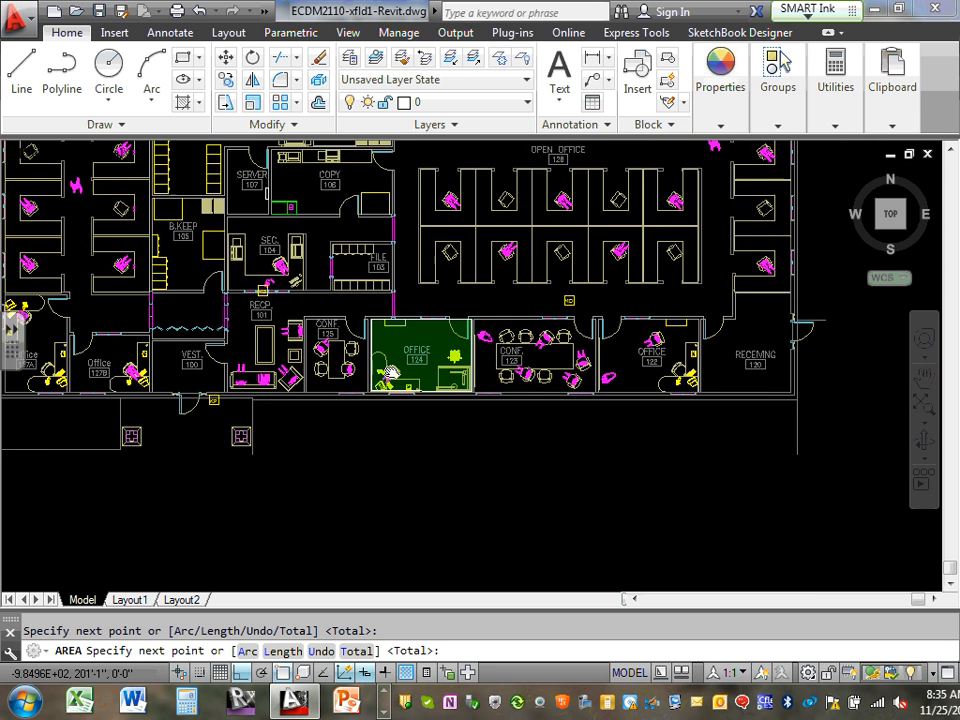
pyautogui.scroll(5, 385, 365)
pyautogui.scroll(3, 339, 285)
pyautogui.scroll(-7, 333, 291)
pyautogui.scroll(5, 337, 262)
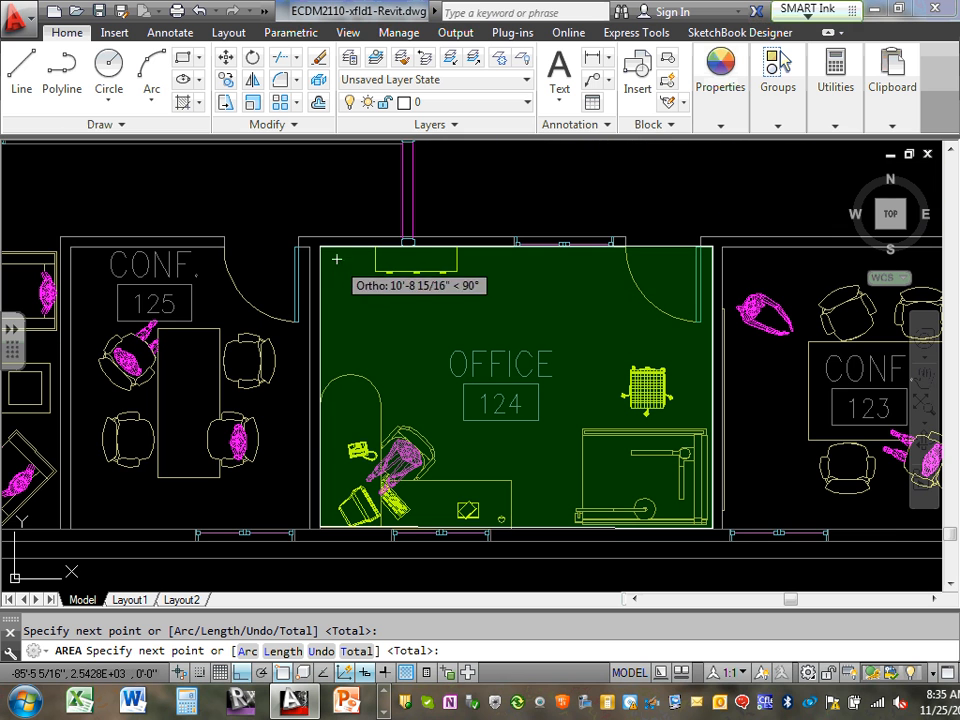
pyautogui.click(320, 246)
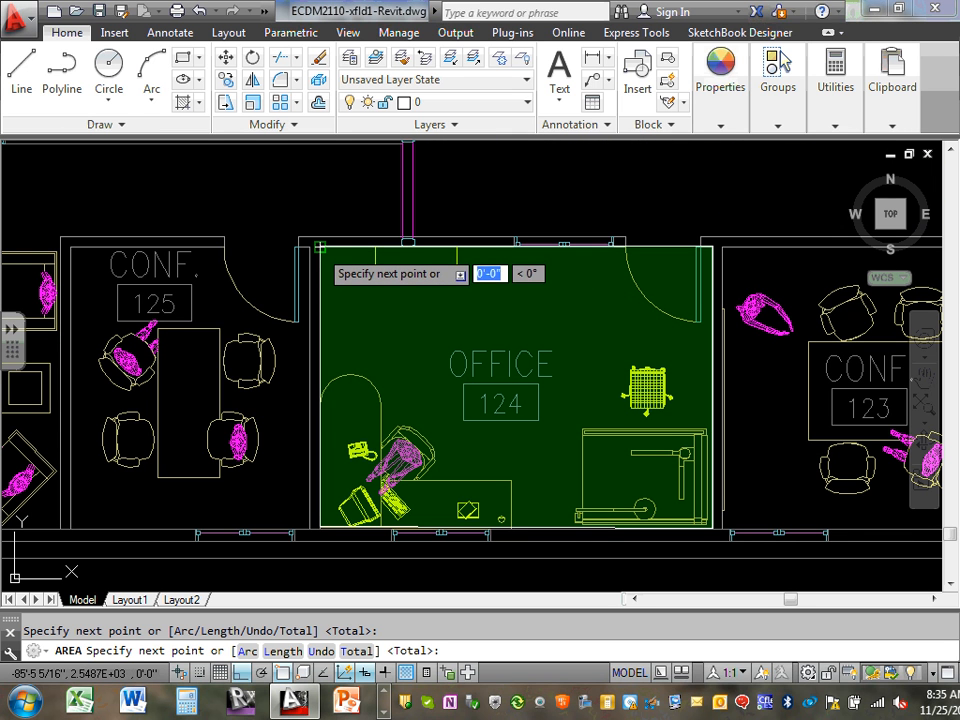
pyautogui.rightClick(322, 248)
pyautogui.click(366, 263)
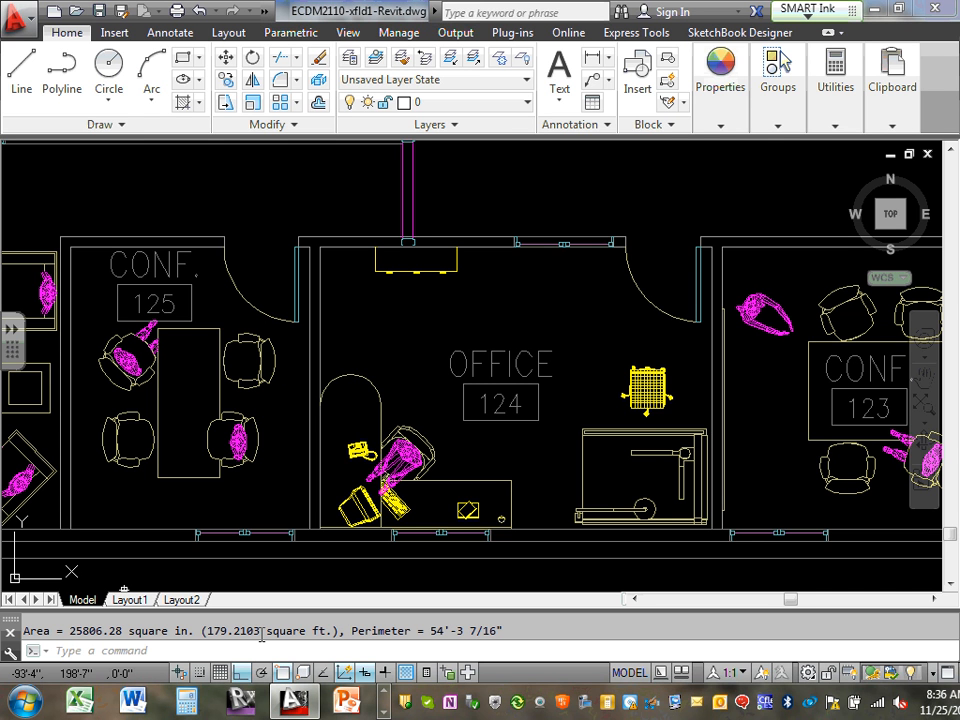
# Back in COMcheck, set row 1's area category to Common Space Types: Office - Enclosed (1.11 W/ft2)
pyautogui.click(876, 10)
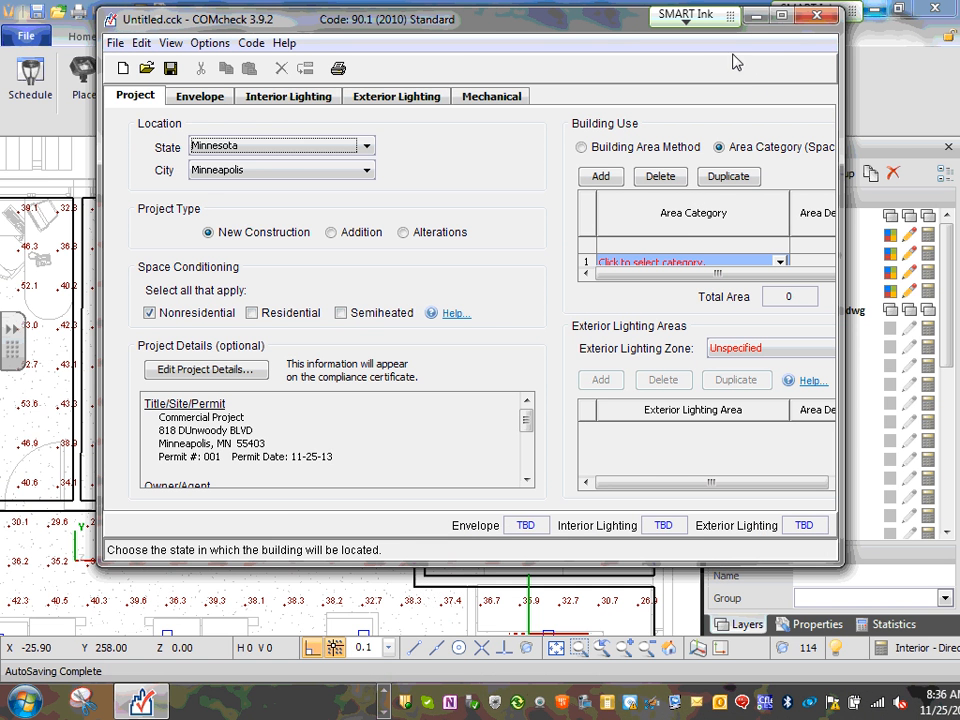
pyautogui.click(779, 16)
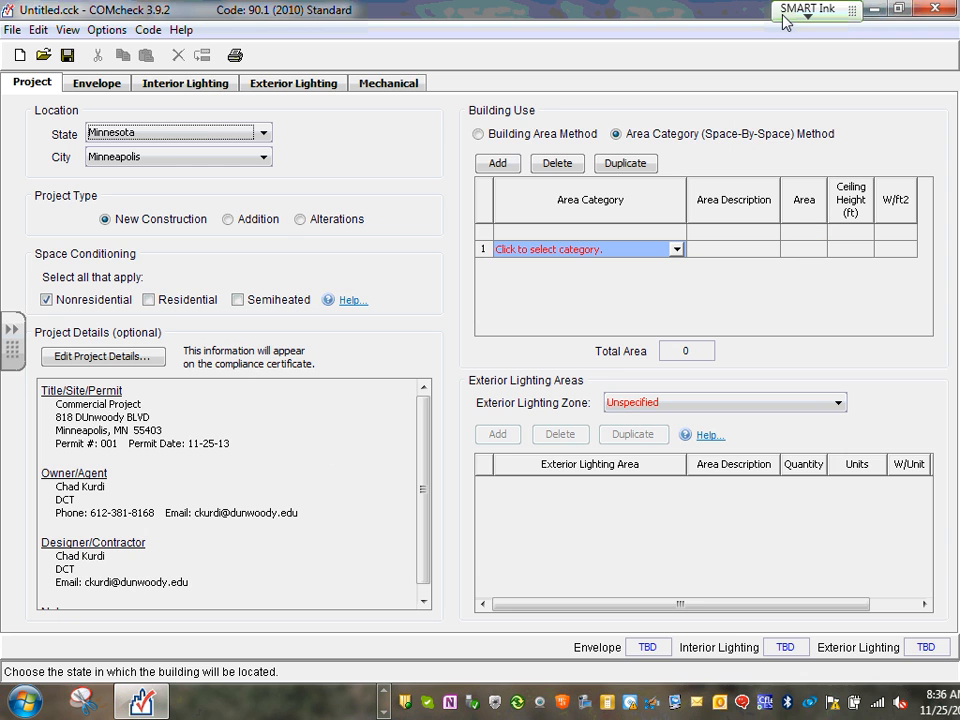
pyautogui.click(677, 251)
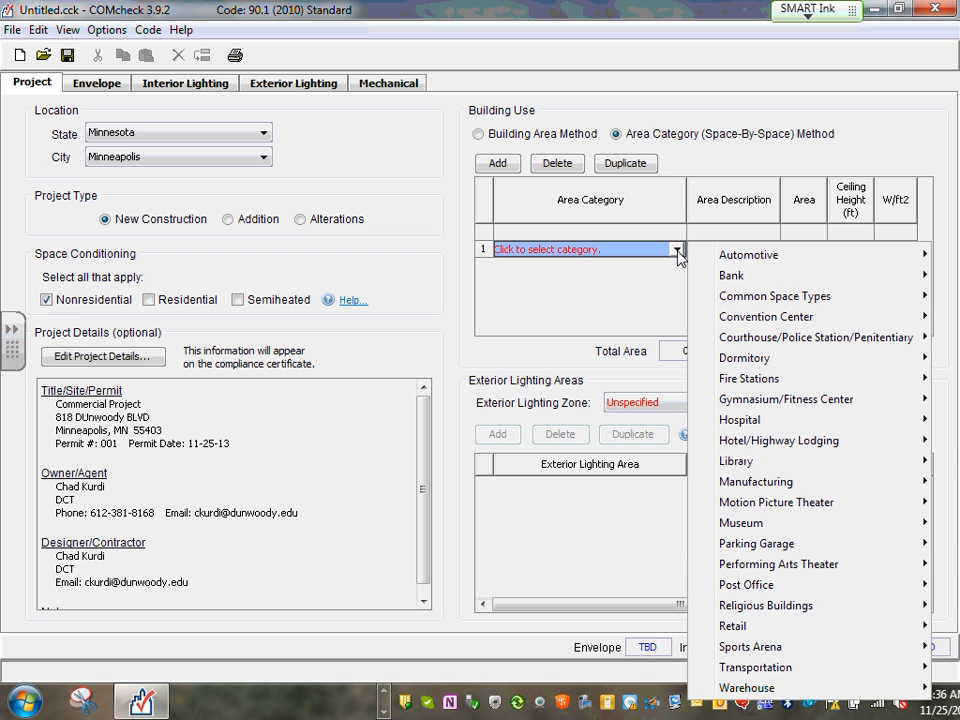
pyautogui.moveTo(806, 306)
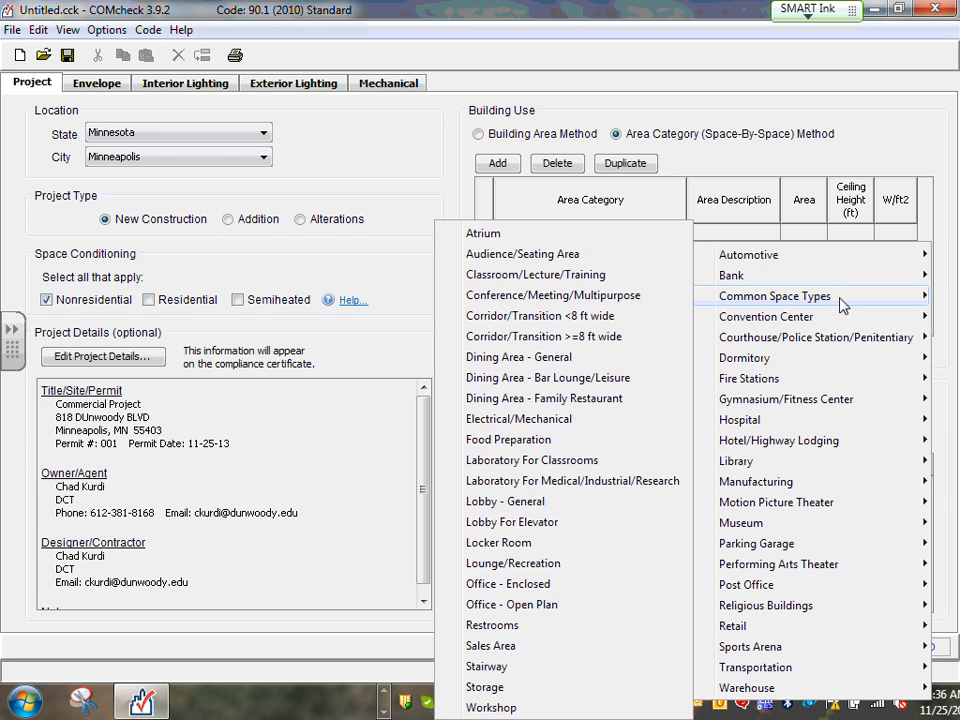
pyautogui.moveTo(829, 317)
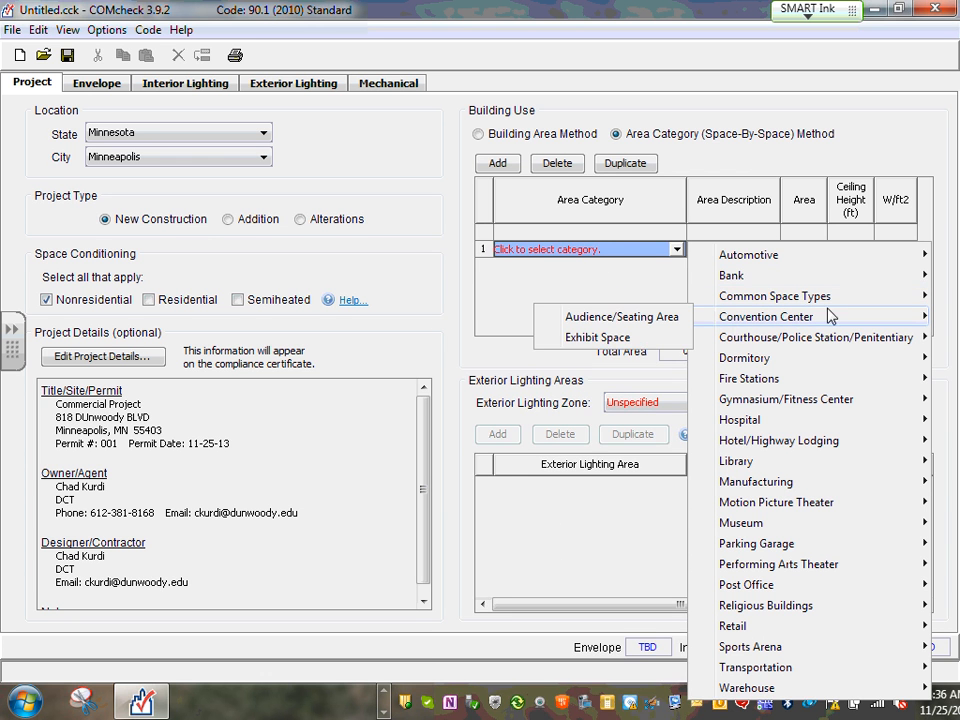
pyautogui.moveTo(818, 279)
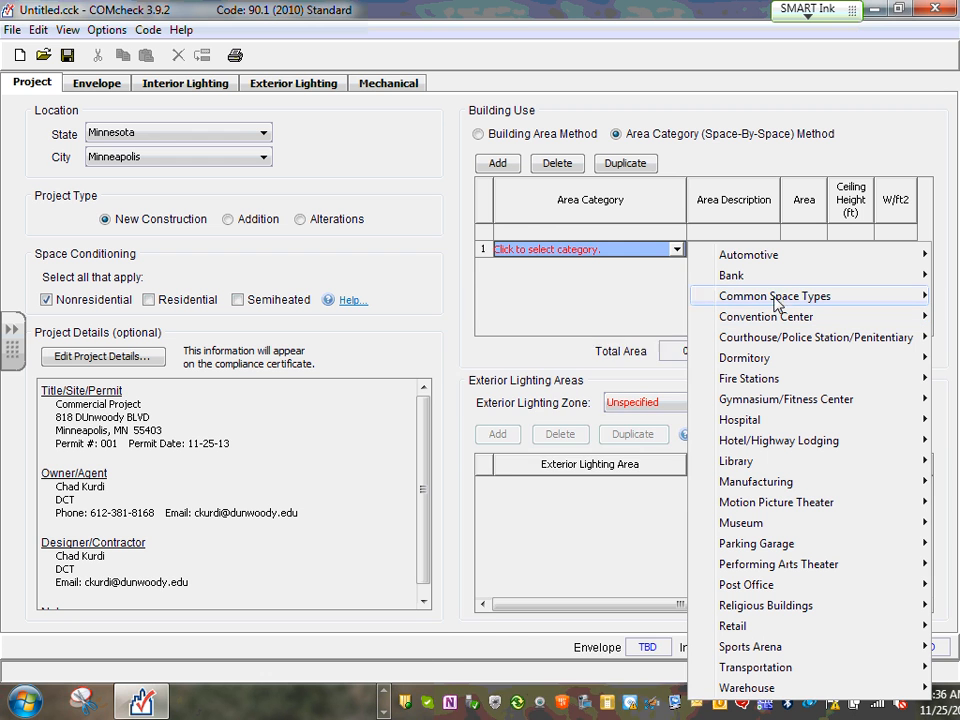
pyautogui.moveTo(777, 300)
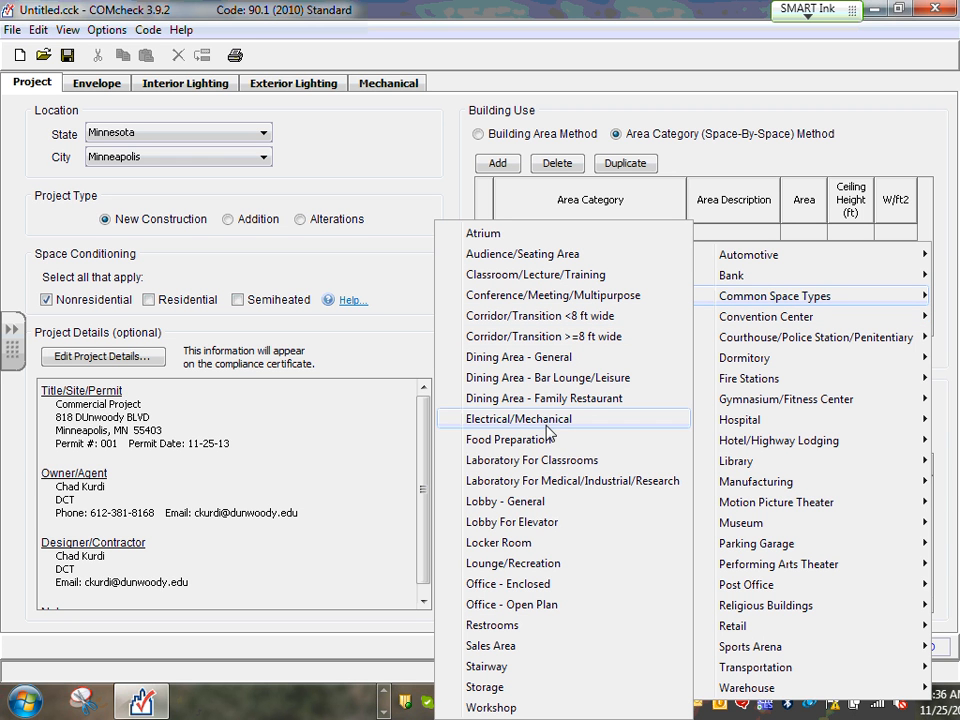
pyautogui.click(527, 589)
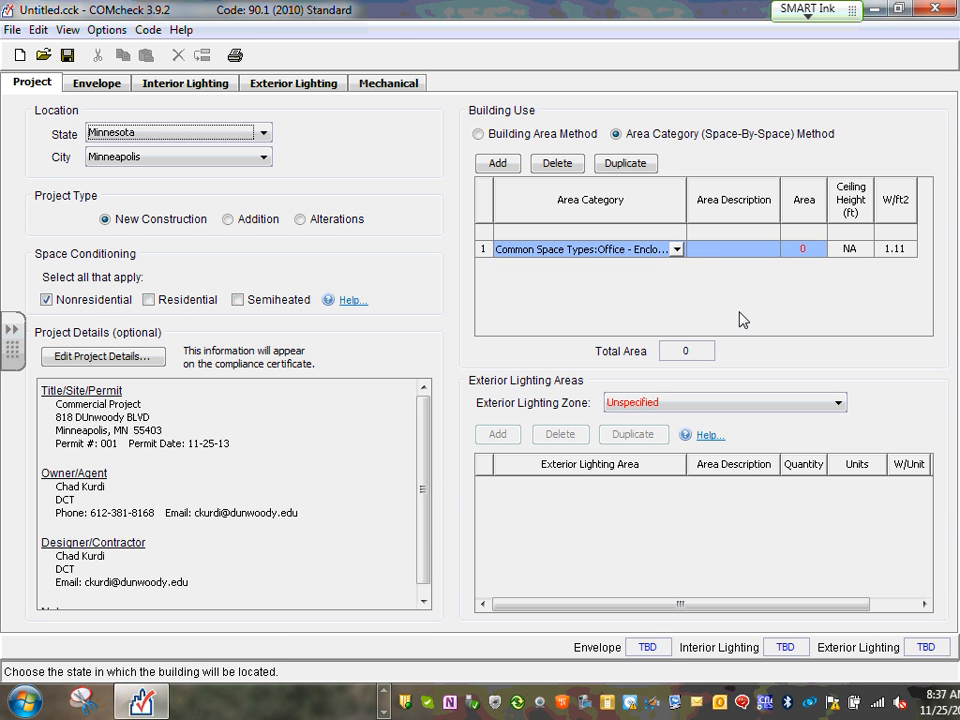
# Enter area description 124 and area 179 in row 1, then dismiss the mail popup
pyautogui.click(729, 249)
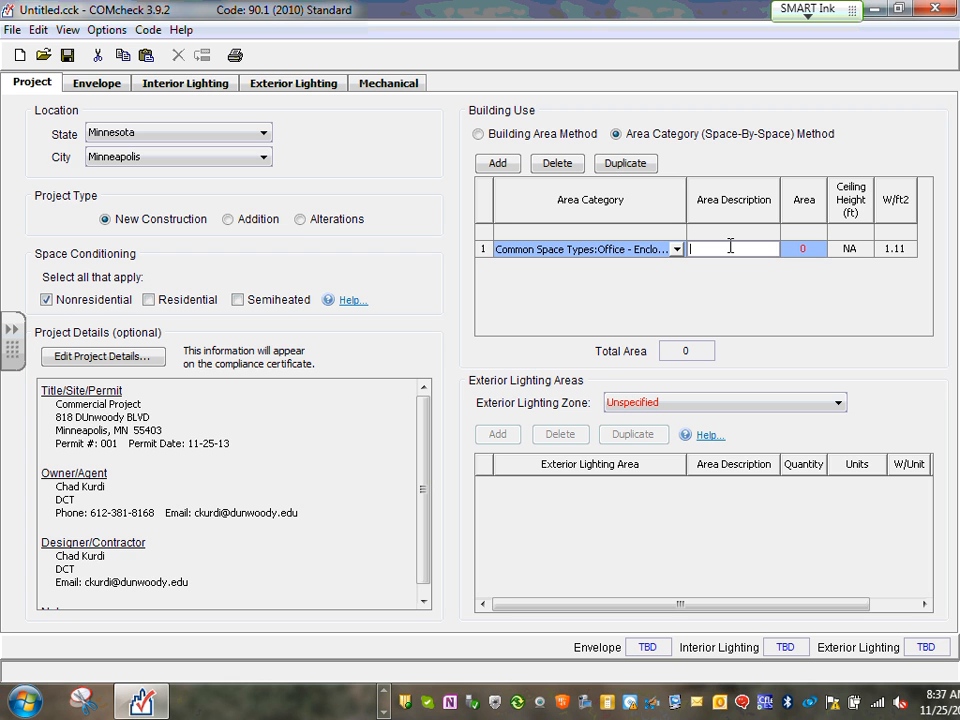
pyautogui.write('124')
pyautogui.click(815, 249)
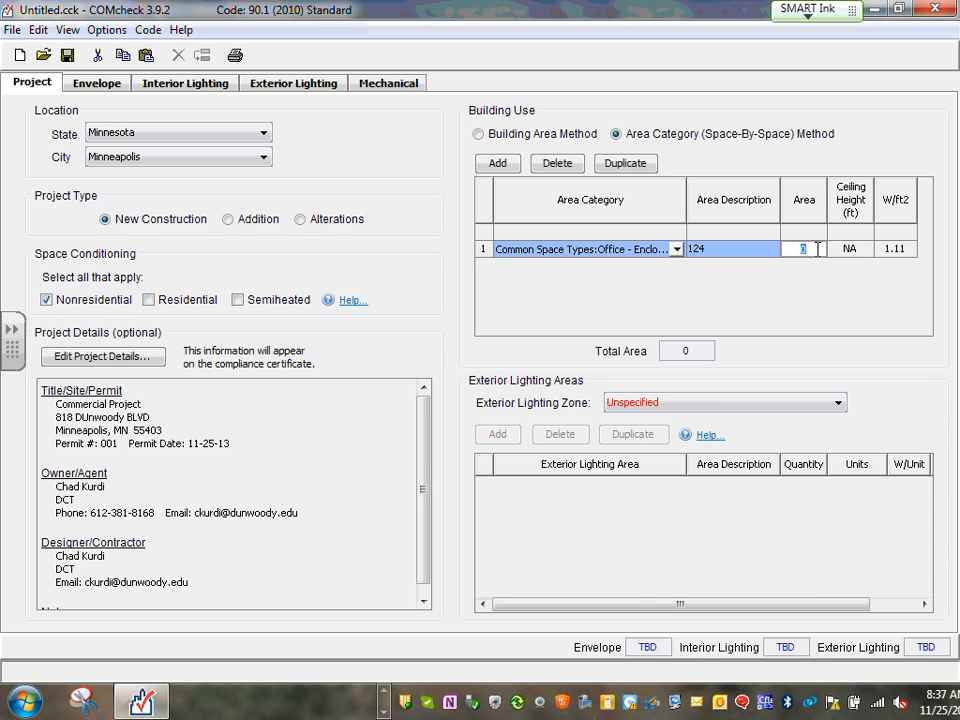
pyautogui.write('19')
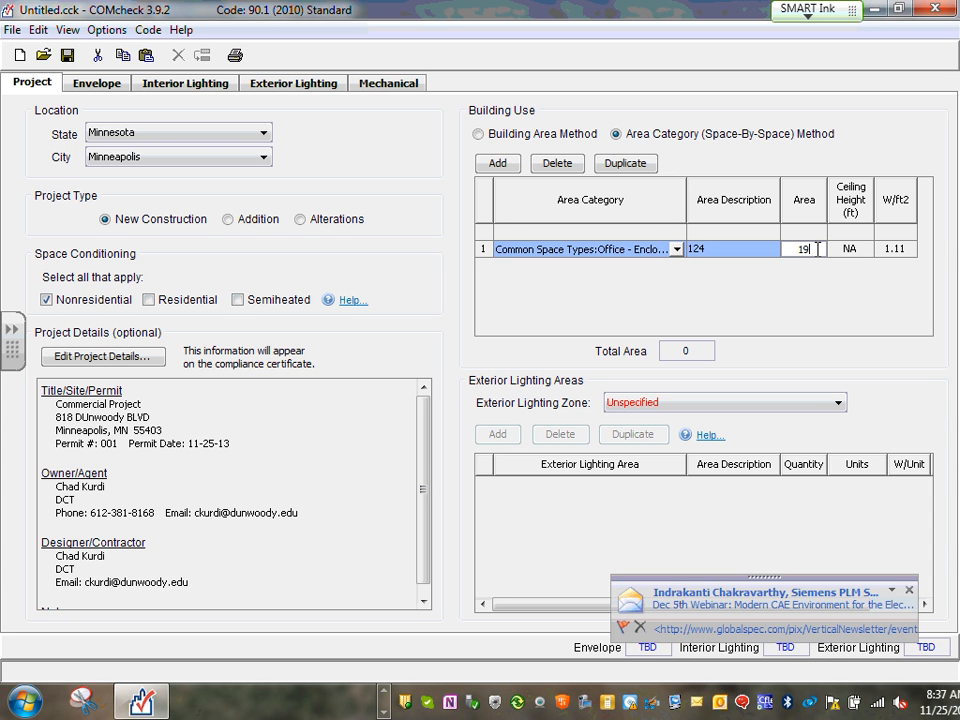
pyautogui.press('BackSpace')
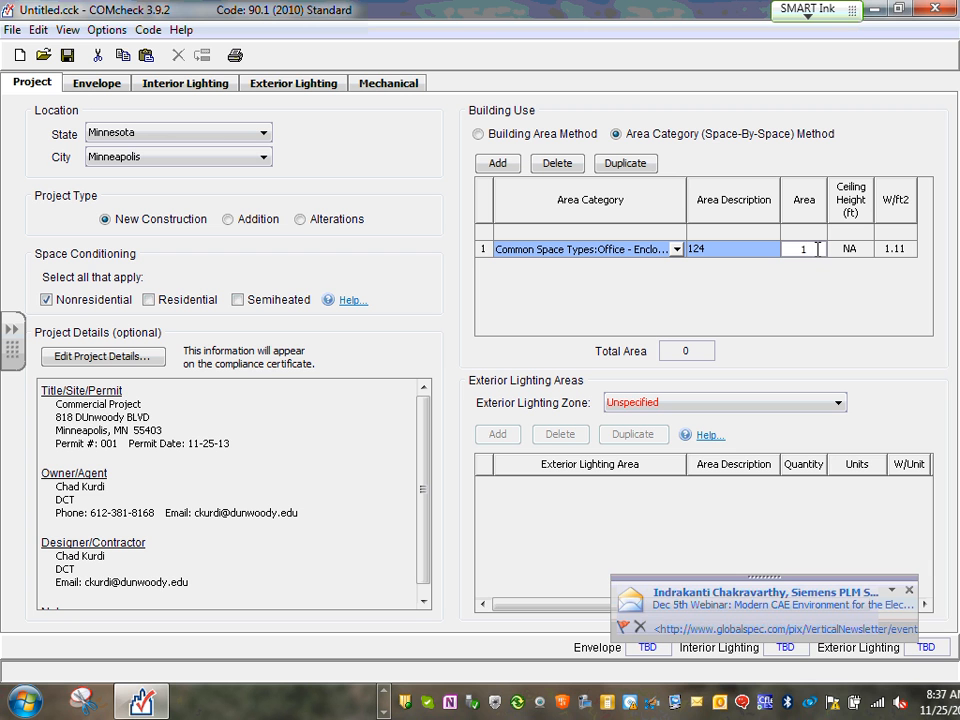
pyautogui.write('79')
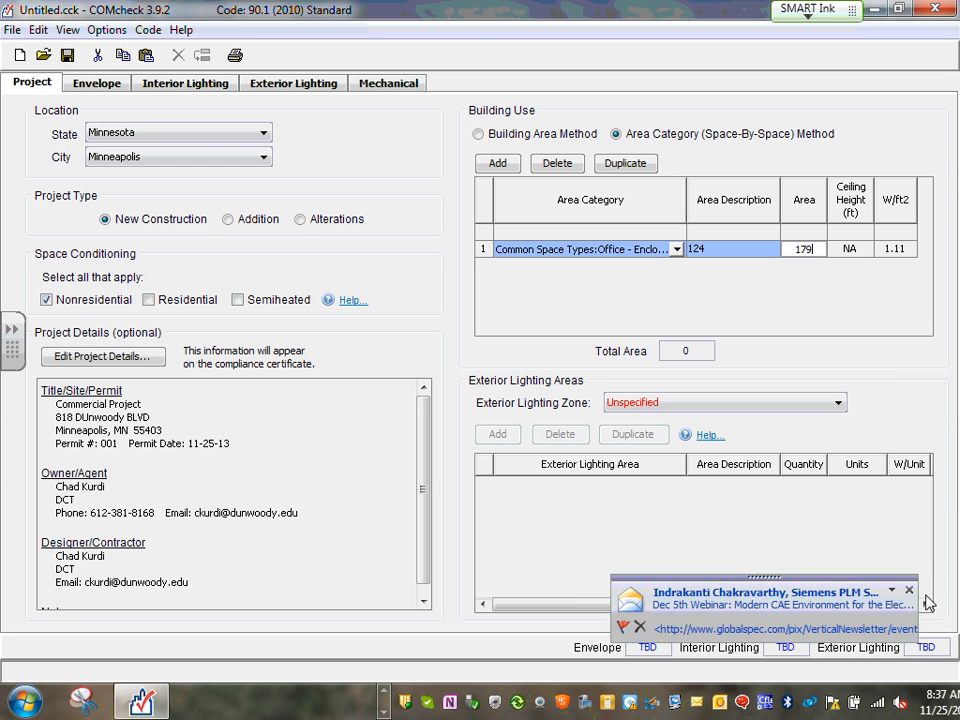
pyautogui.click(909, 590)
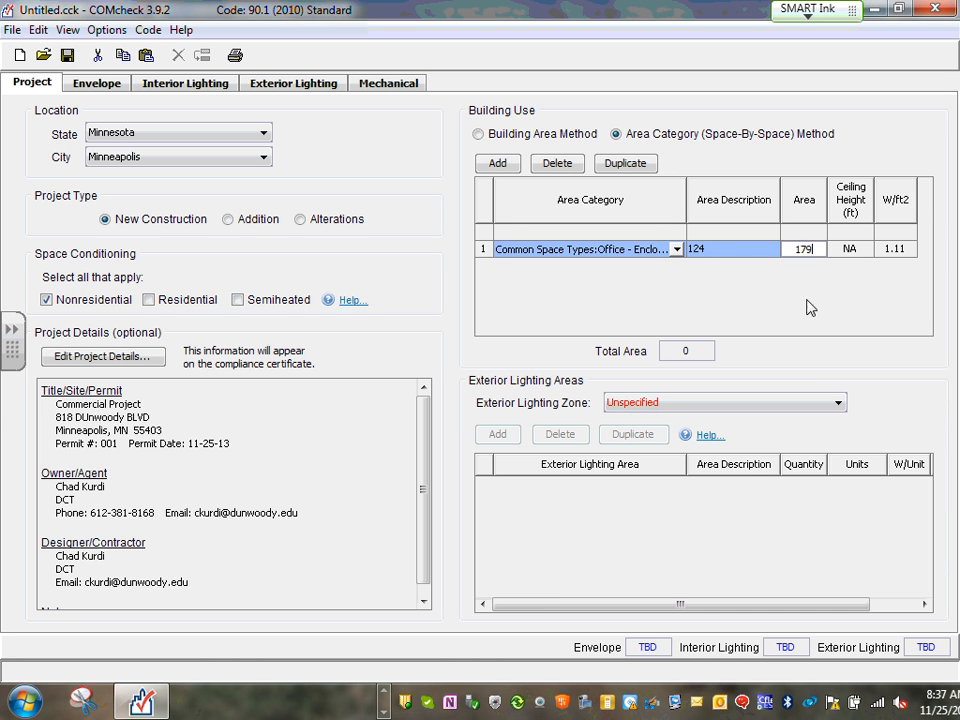
# Duplicate the Office - Enclosed row, describe the copy as 123, and select its area cell
pyautogui.click(628, 167)
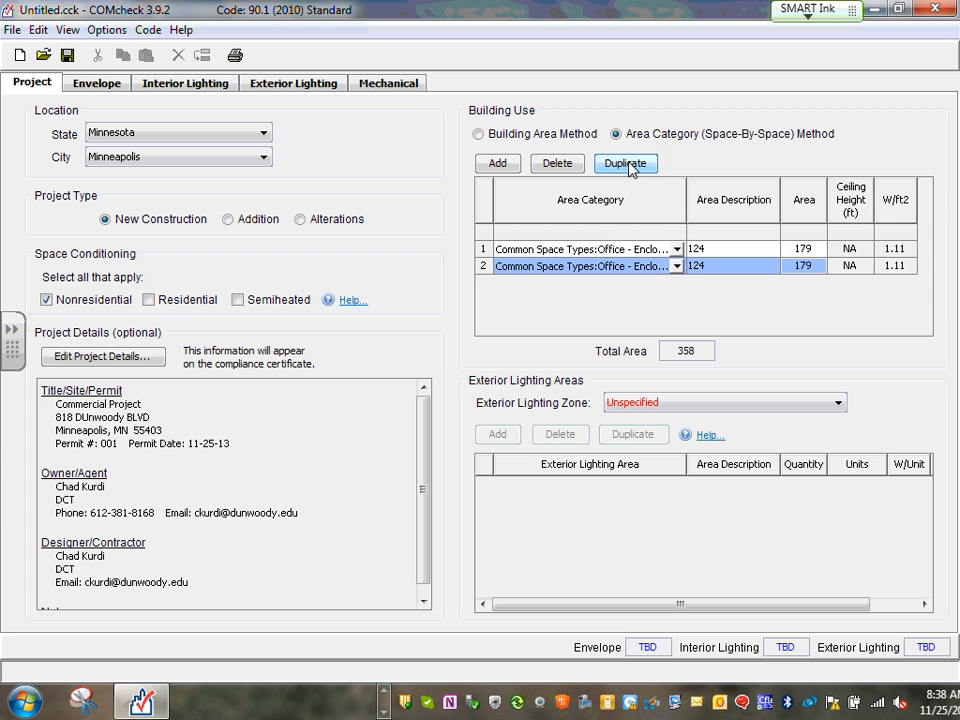
pyautogui.doubleClick(730, 265)
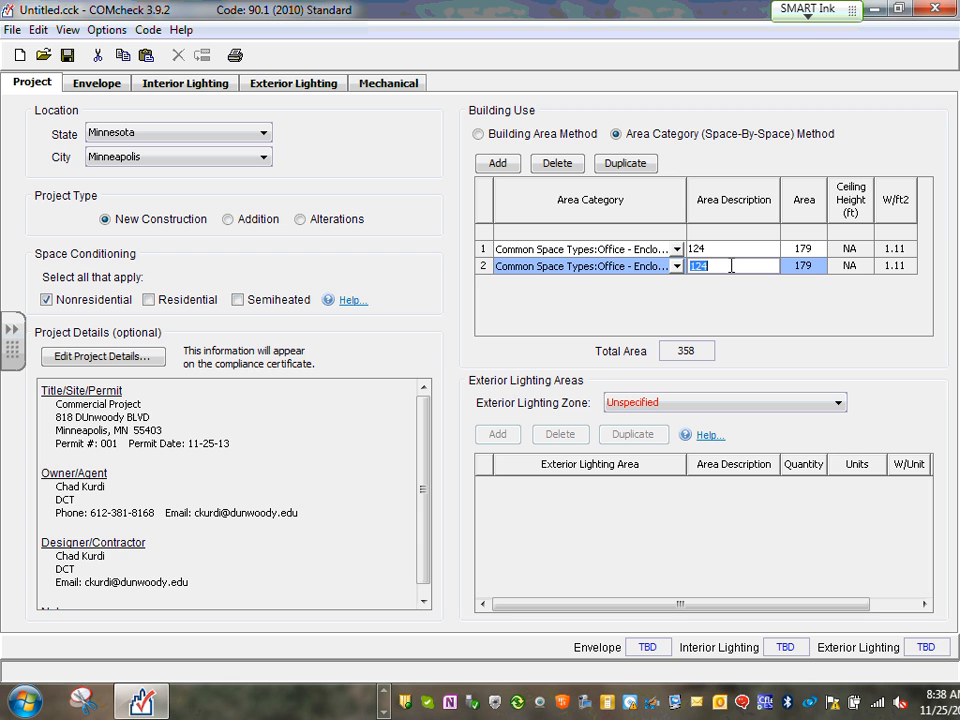
pyautogui.write('123')
pyautogui.doubleClick(810, 265)
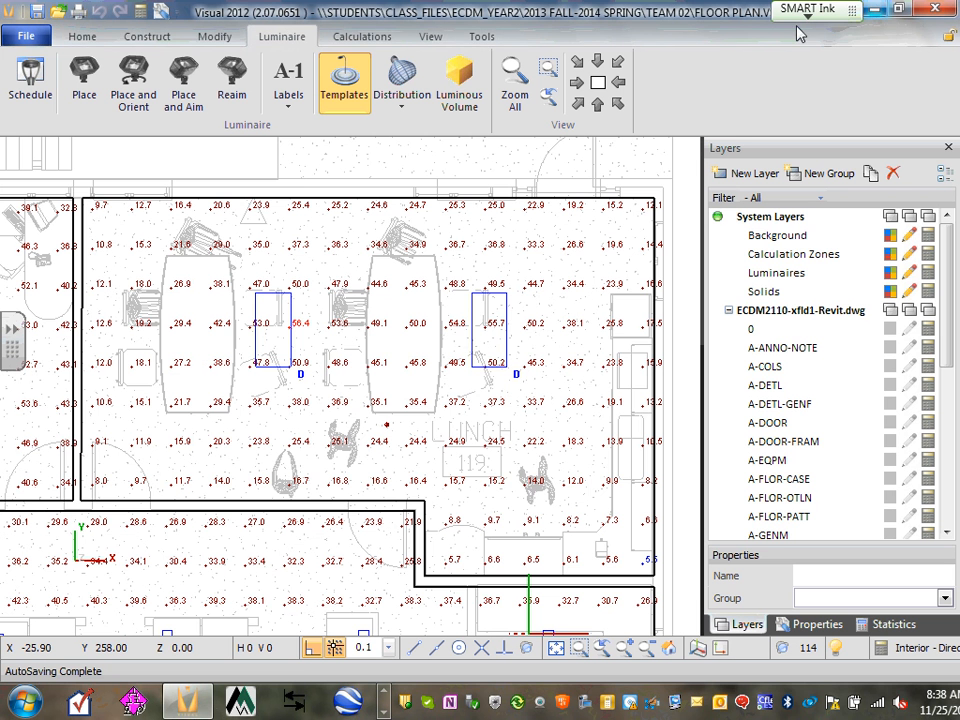
# Bring the AutoCAD floor plan forward and centre the view on conference room 123
pyautogui.click(876, 9)
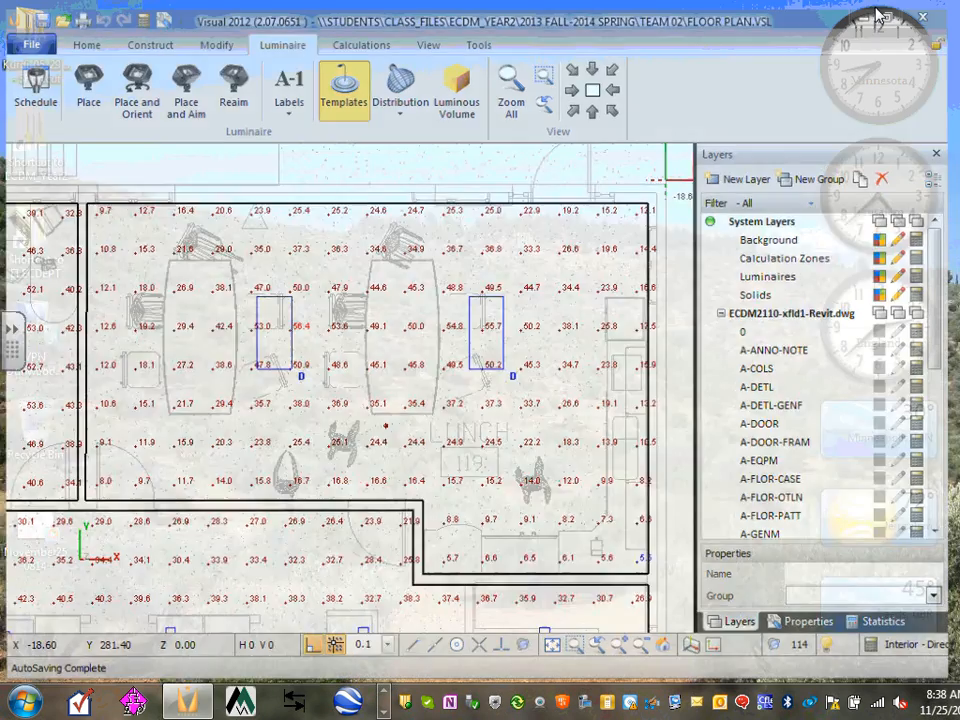
pyautogui.click(385, 691)
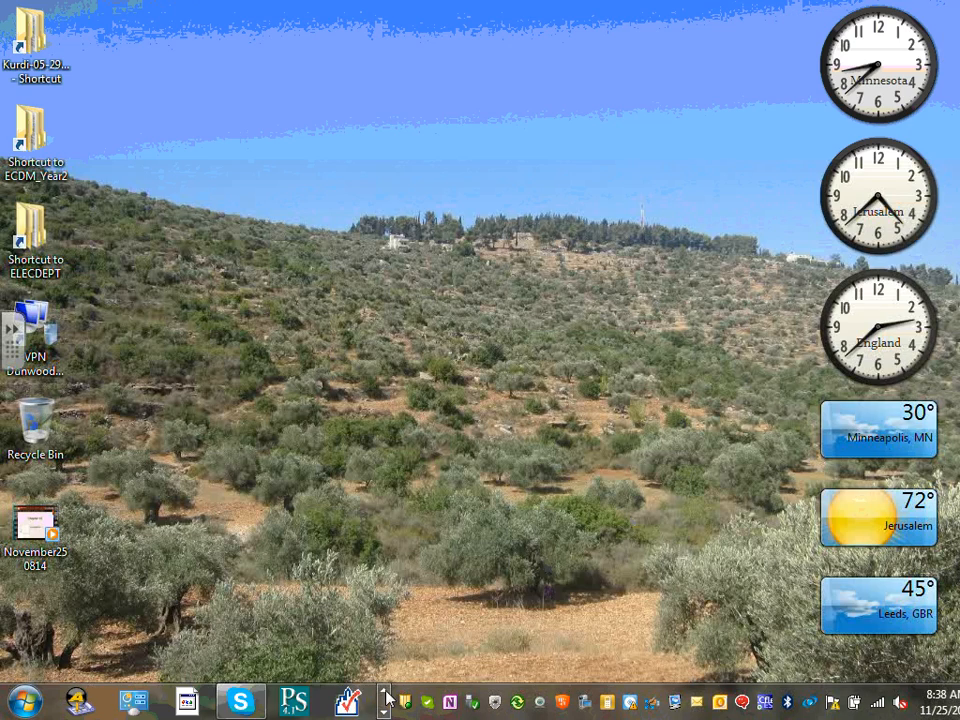
pyautogui.click(385, 691)
pyautogui.click(295, 700)
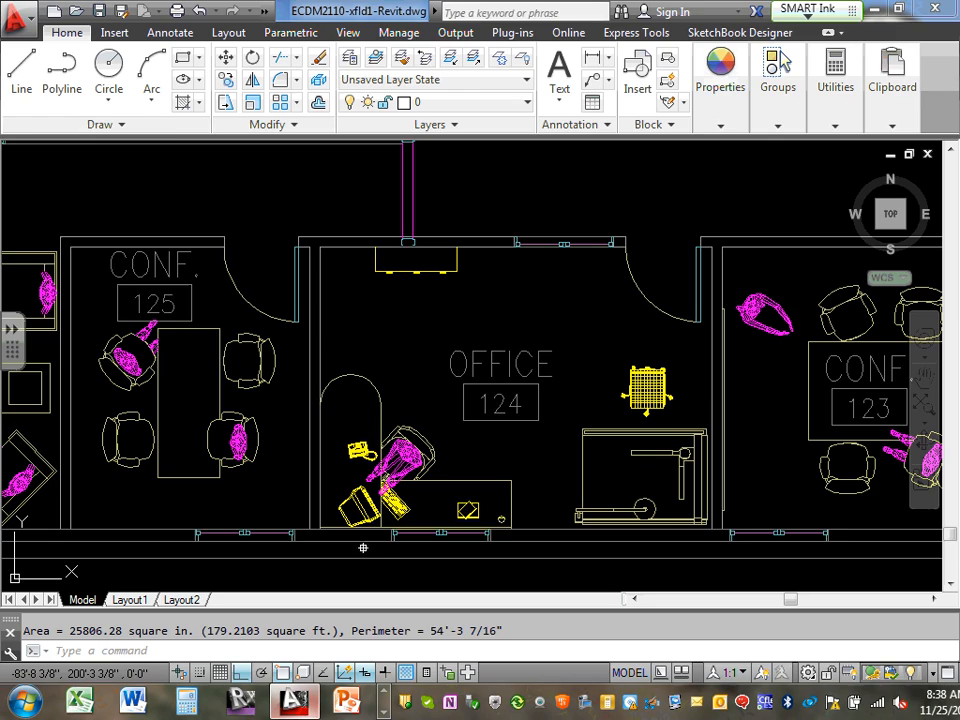
pyautogui.scroll(-2, 456, 363)
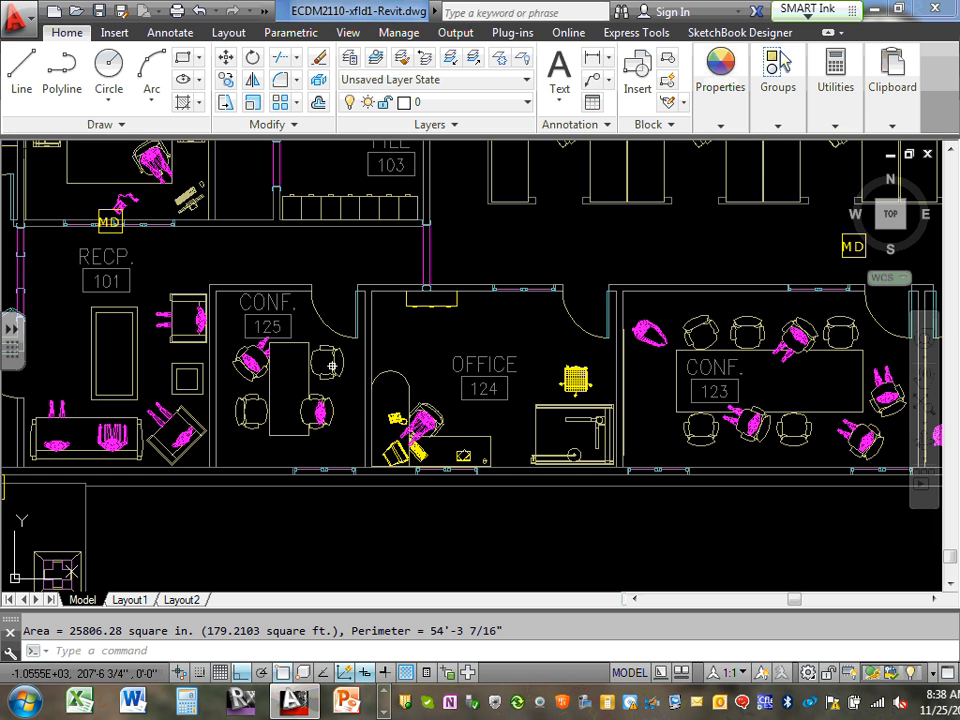
pyautogui.moveTo(643, 354); pyautogui.dragTo(381, 354, button='middle')
pyautogui.scroll(2, 380, 340)
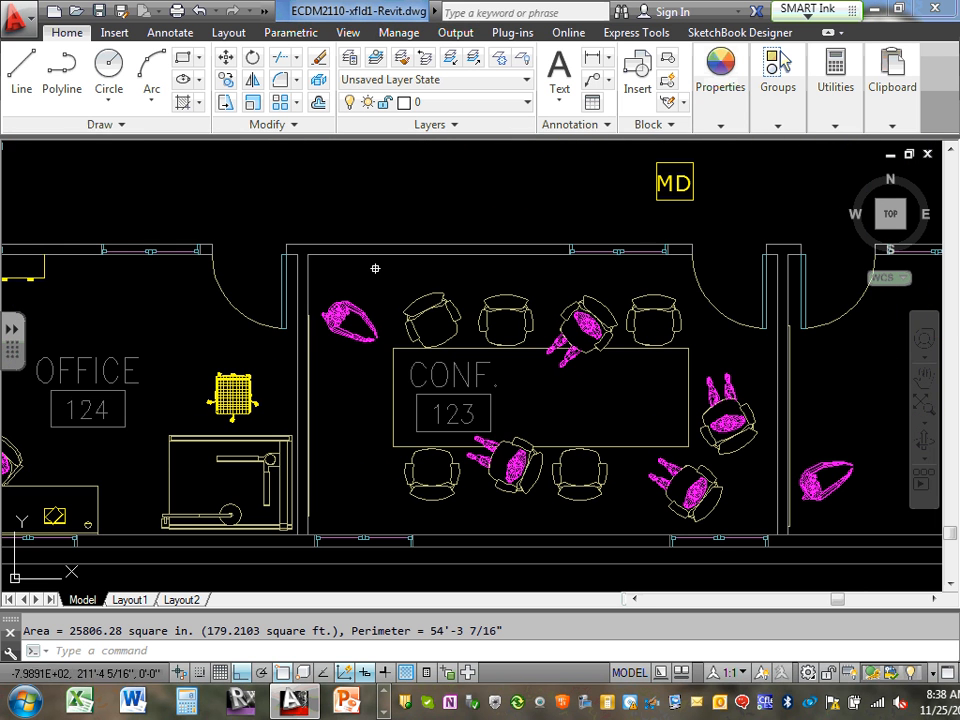
# Measure CONF 123's four inner corners with AREA, about 217.13 sq ft, then minimise AutoCAD
pyautogui.write('area')
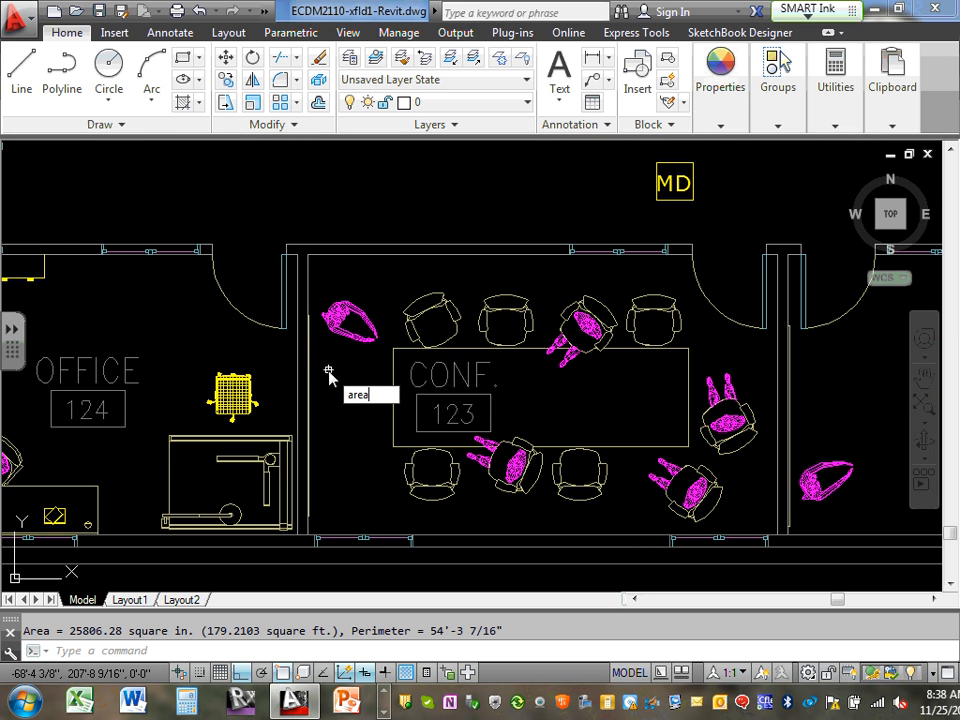
pyautogui.press('Return')
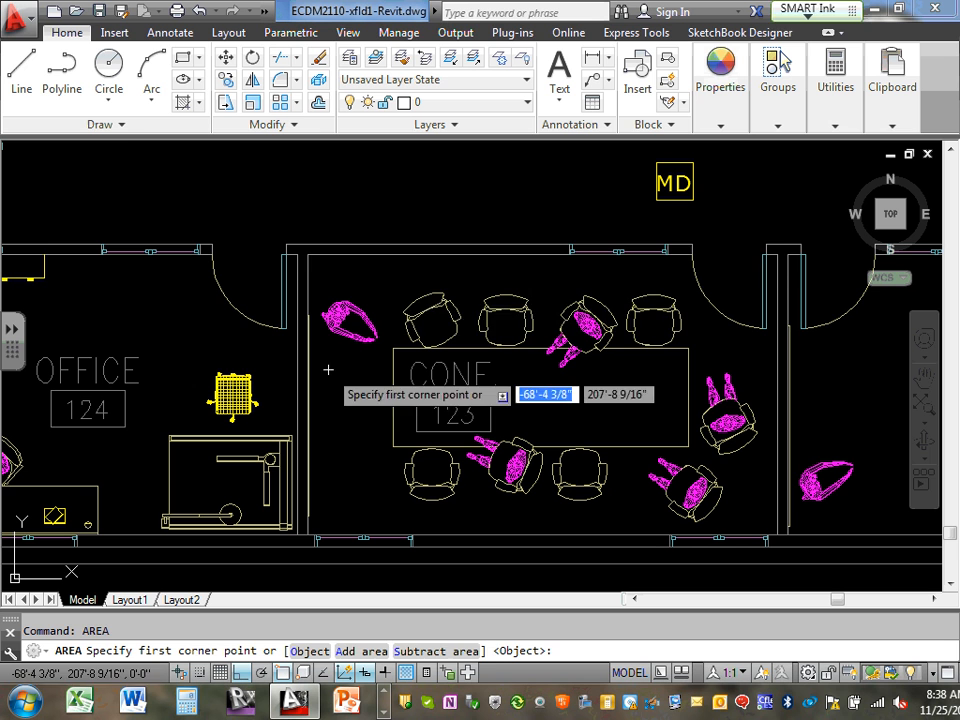
pyautogui.click(308, 256)
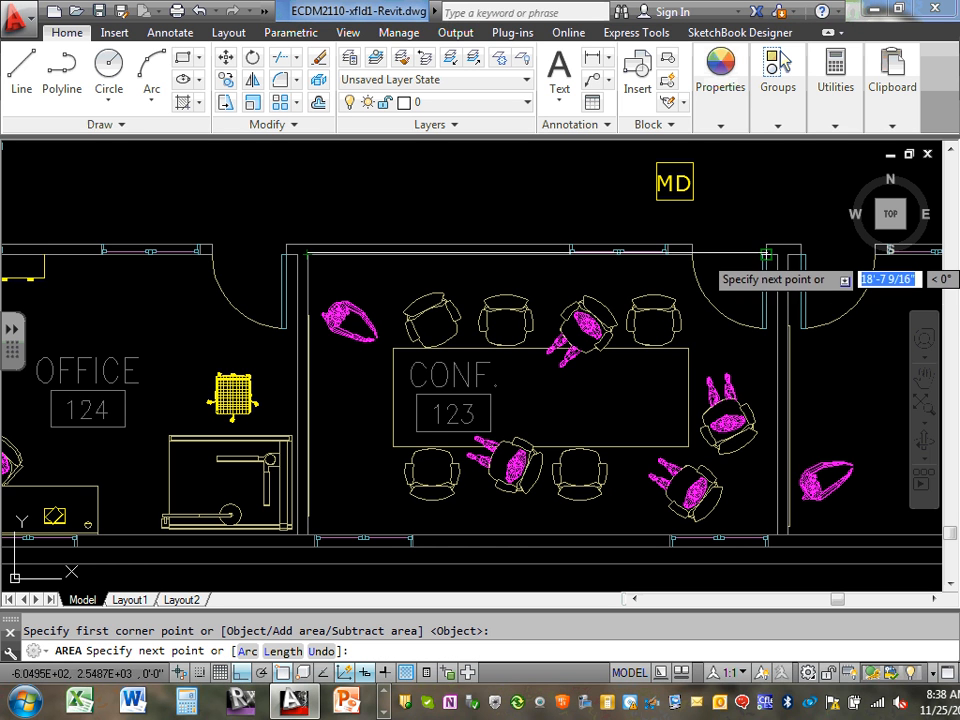
pyautogui.click(777, 256)
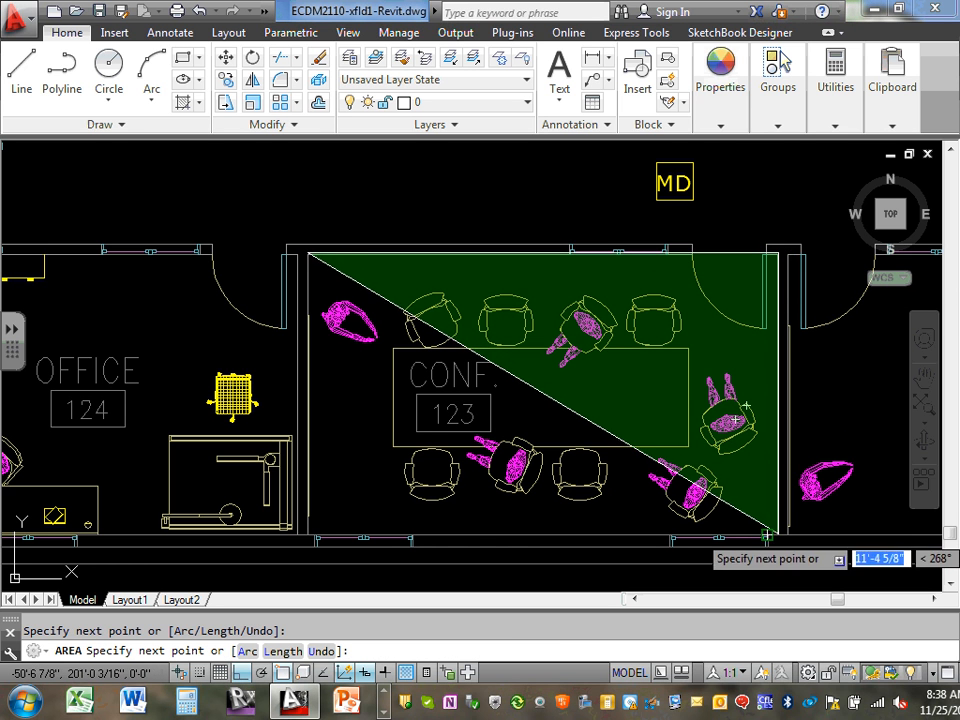
pyautogui.click(777, 533)
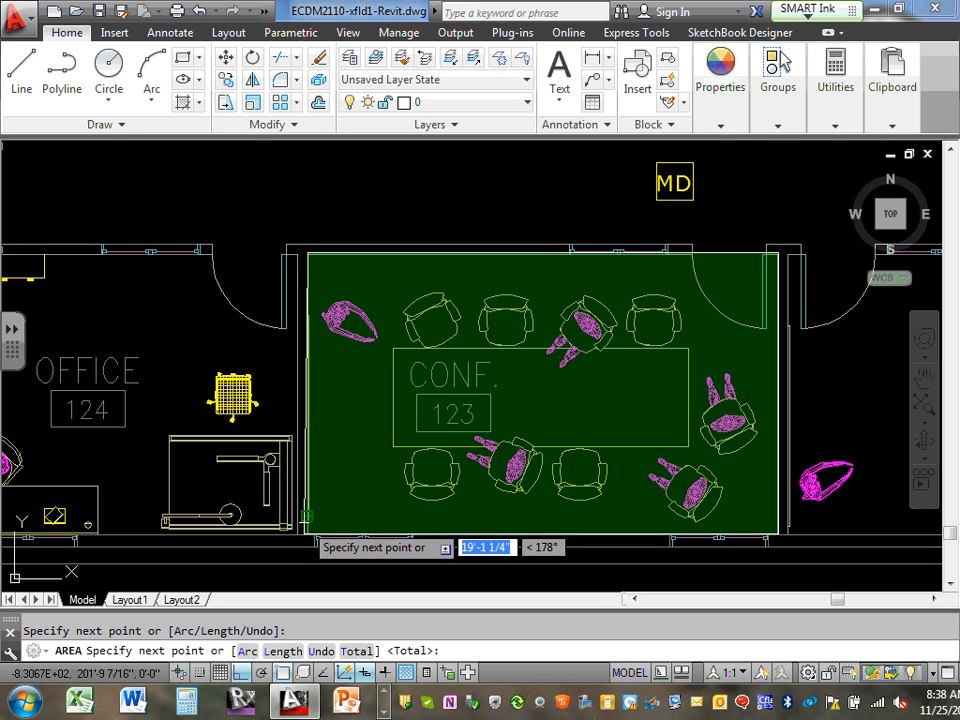
pyautogui.click(307, 530)
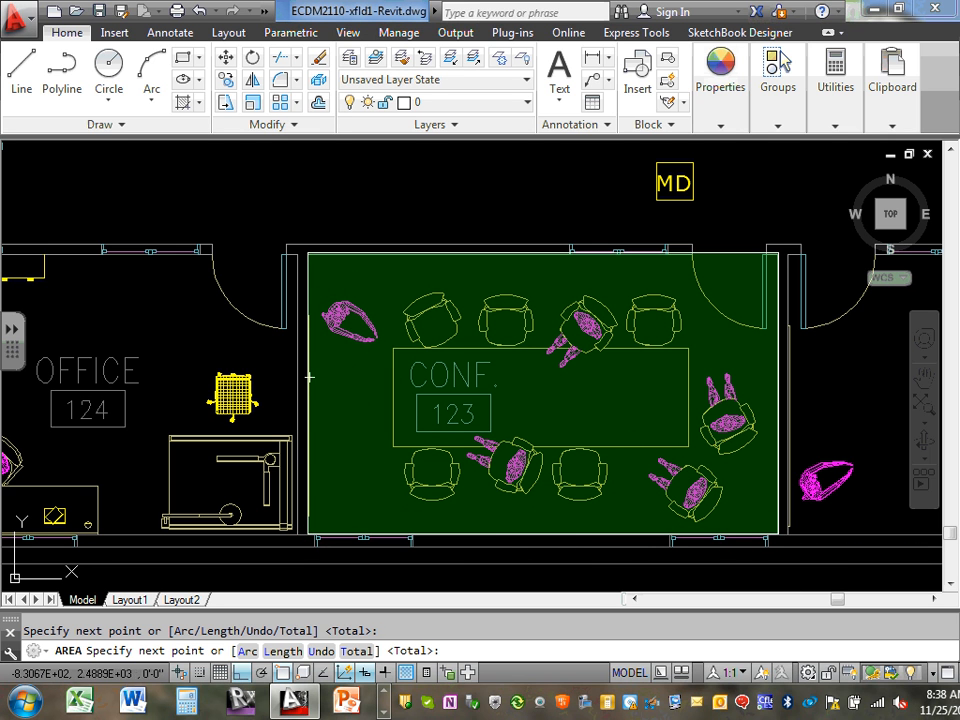
pyautogui.click(304, 244)
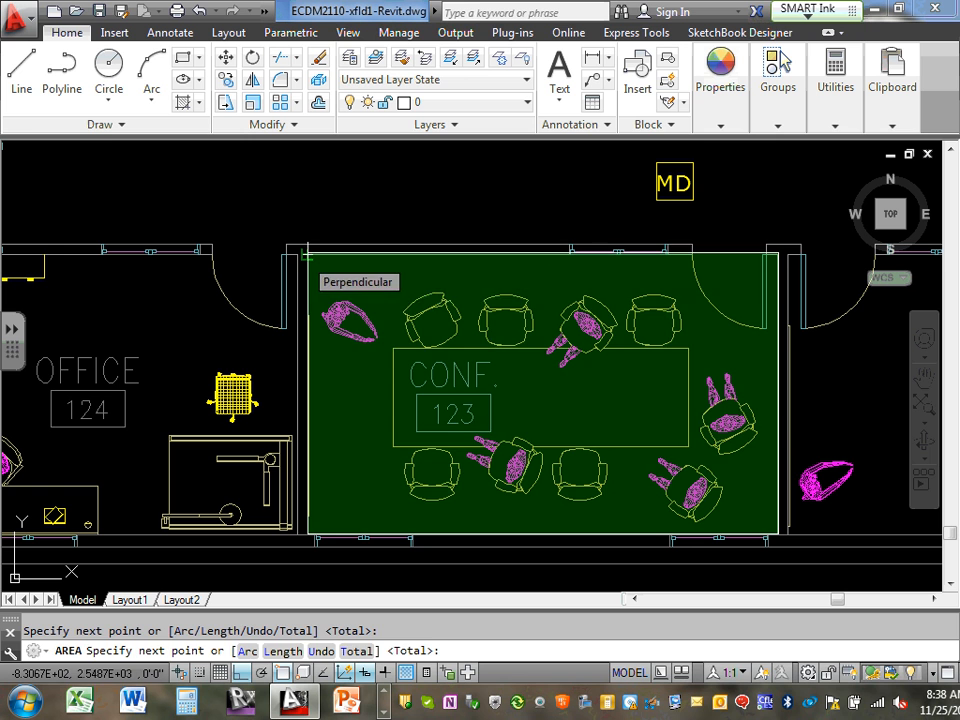
pyautogui.press('Return')
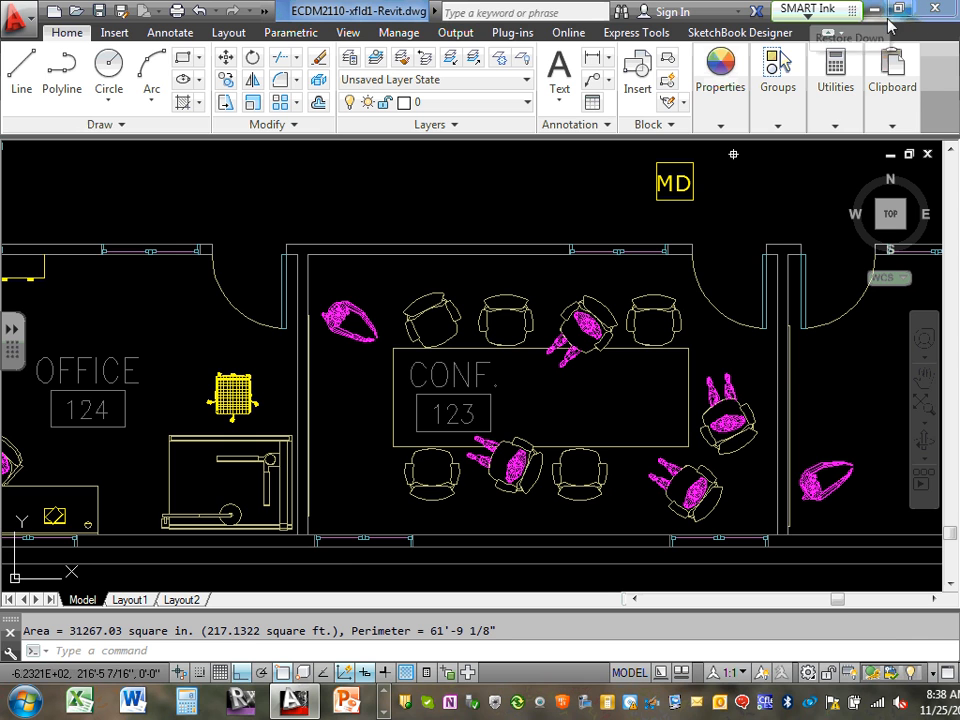
pyautogui.click(296, 710)
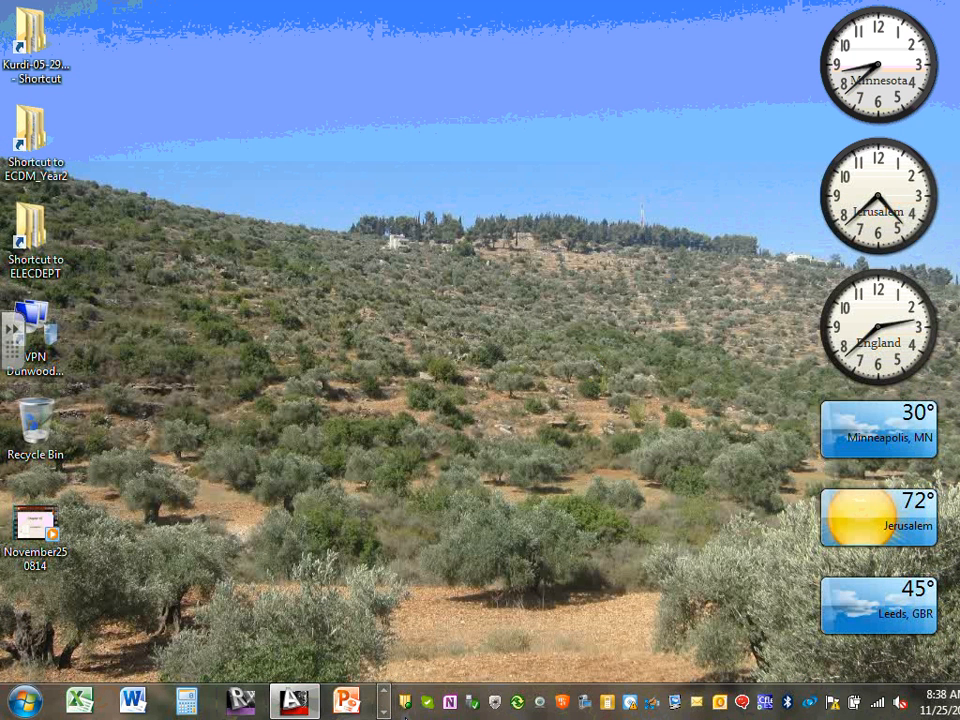
pyautogui.click(384, 712)
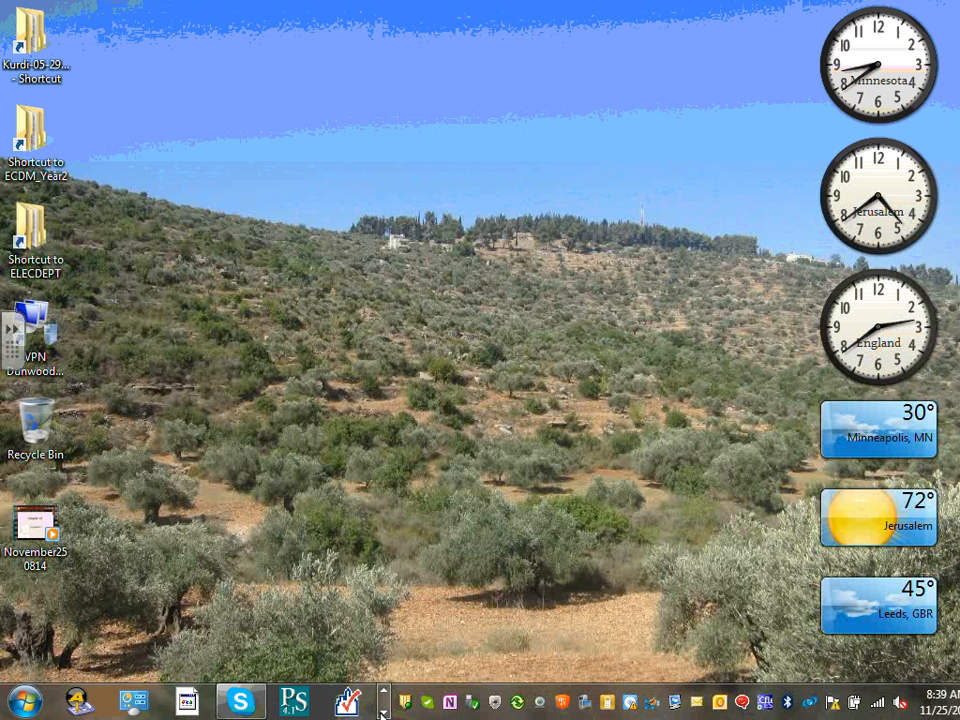
pyautogui.click(384, 712)
pyautogui.click(88, 706)
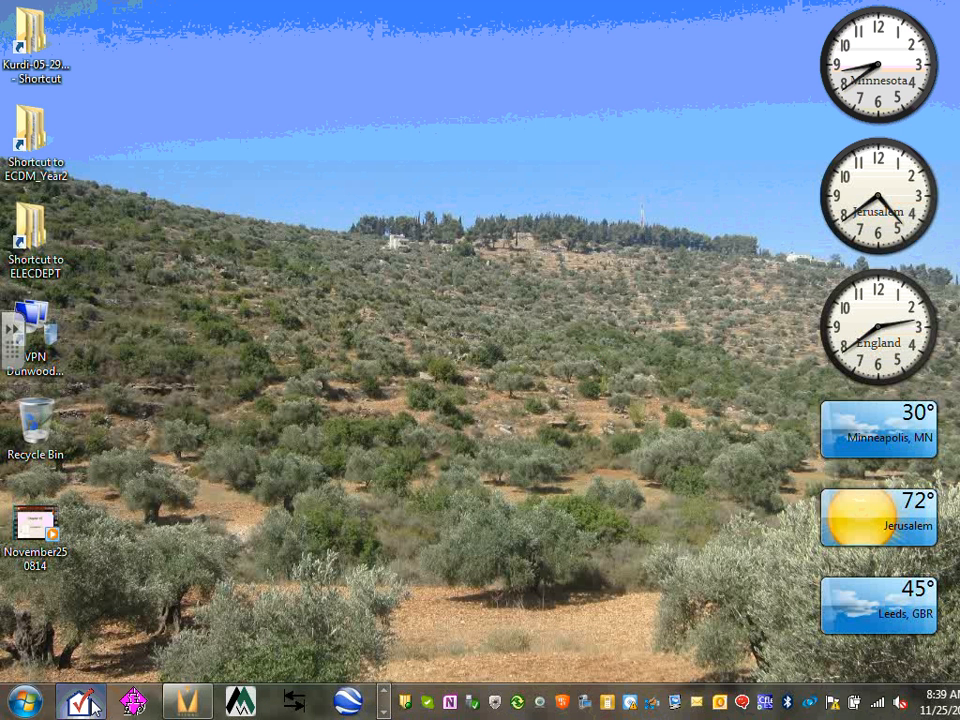
pyautogui.click(384, 693)
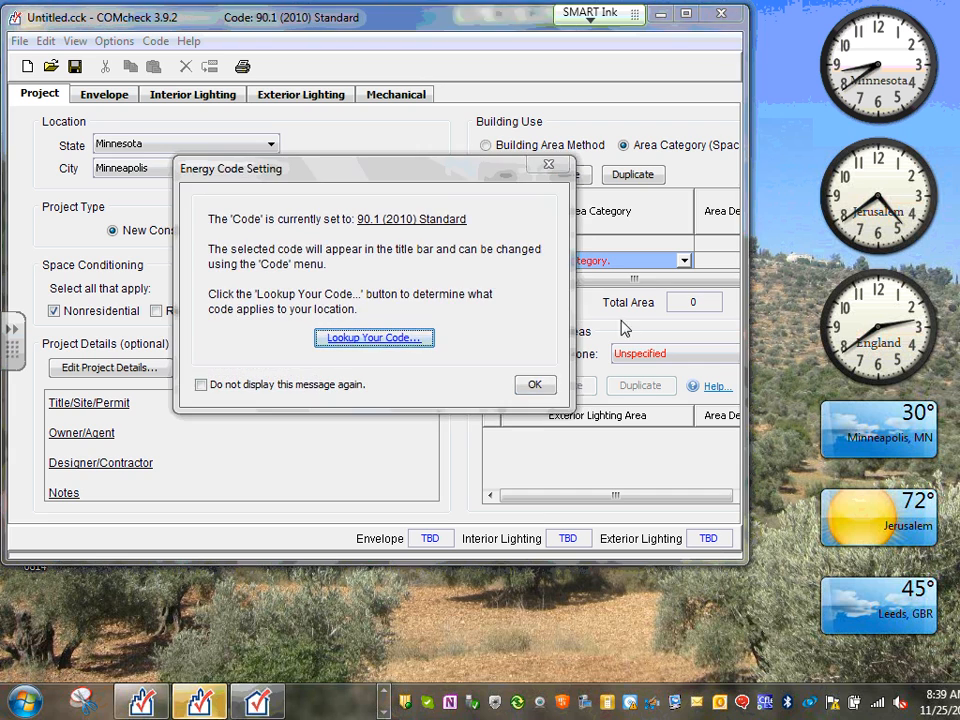
pyautogui.click(536, 384)
pyautogui.click(721, 14)
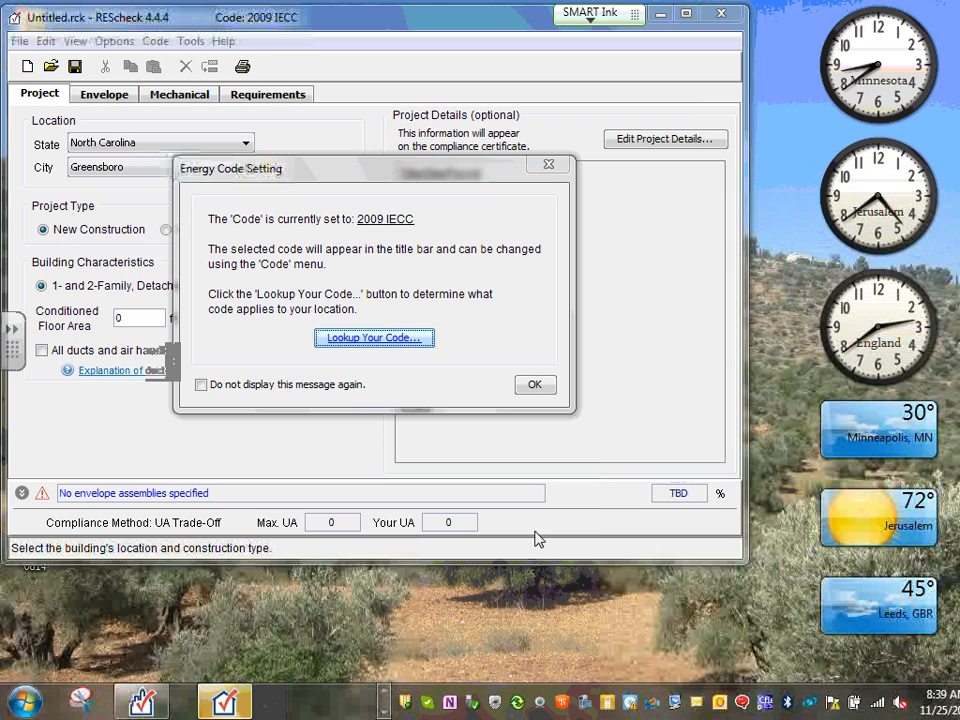
pyautogui.click(533, 383)
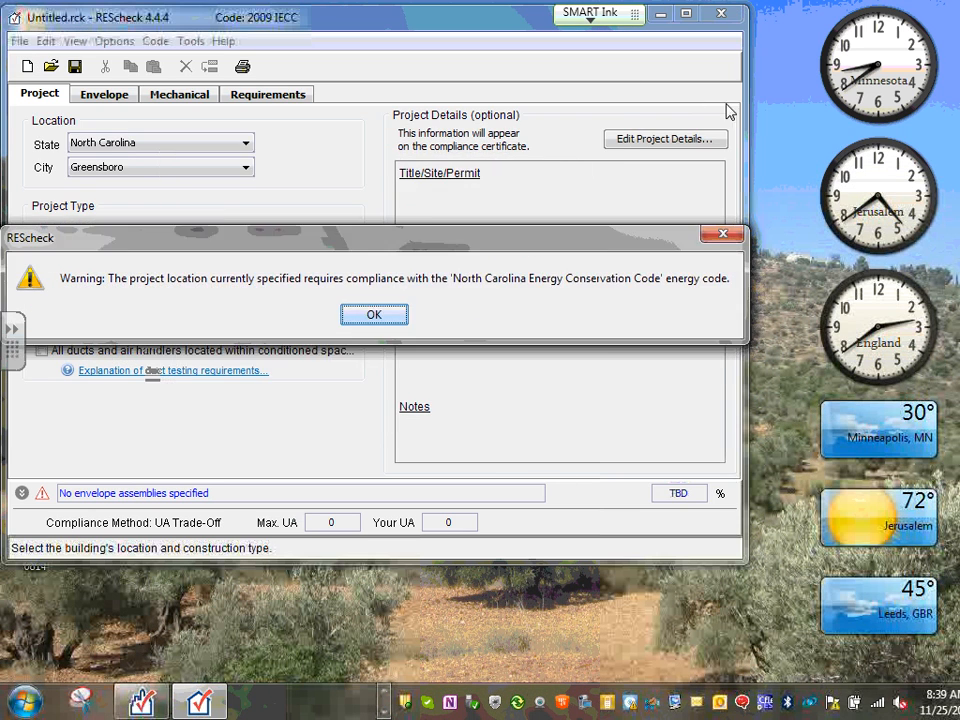
pyautogui.click(710, 236)
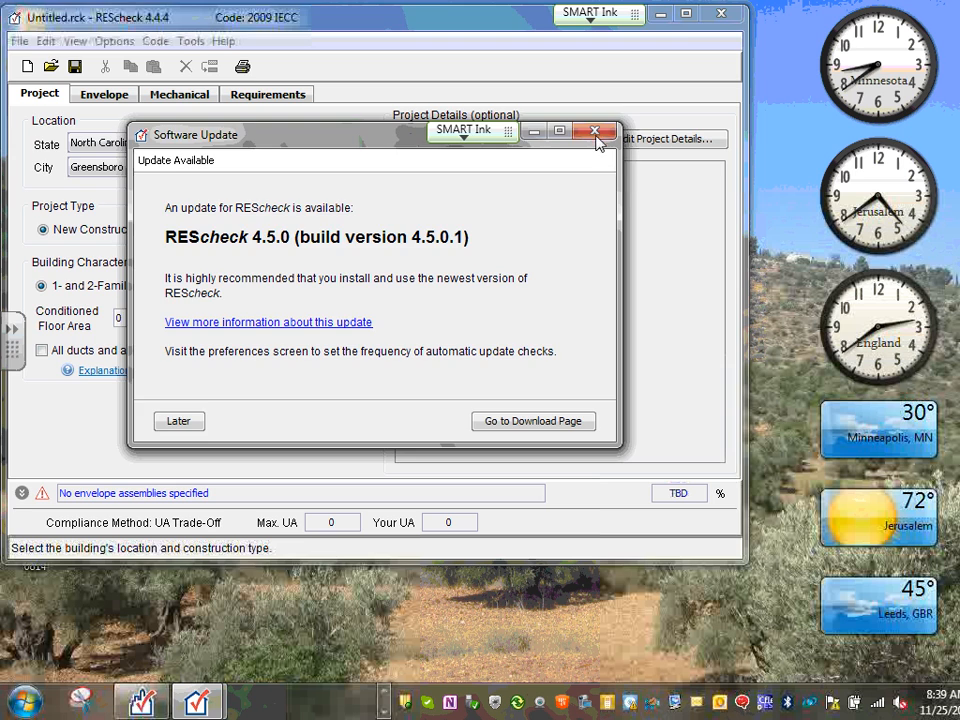
pyautogui.click(594, 130)
pyautogui.click(721, 14)
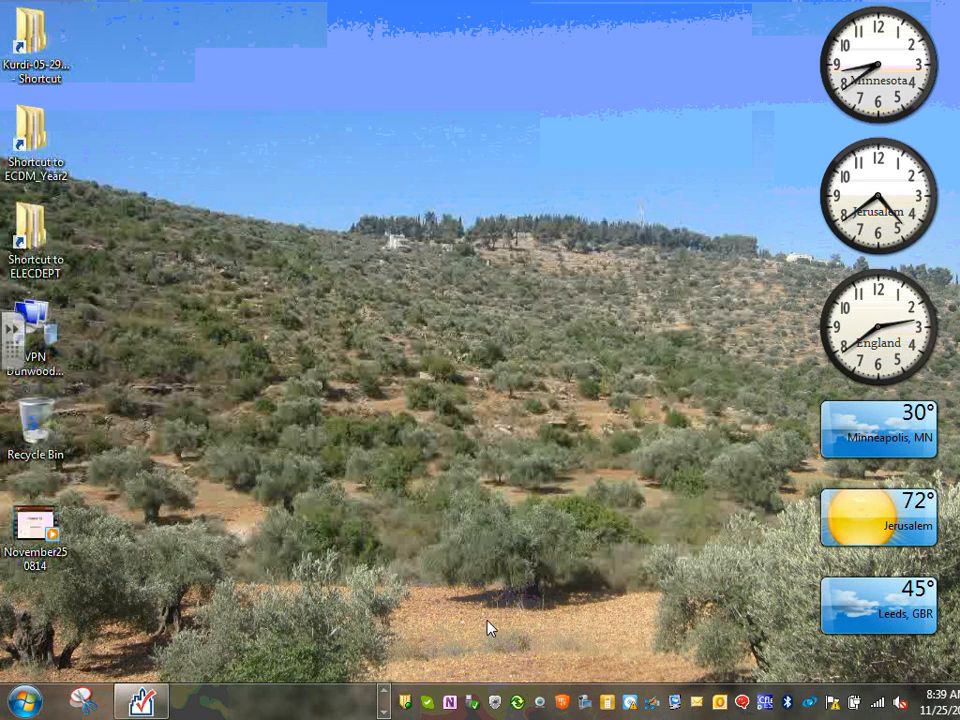
pyautogui.click(140, 700)
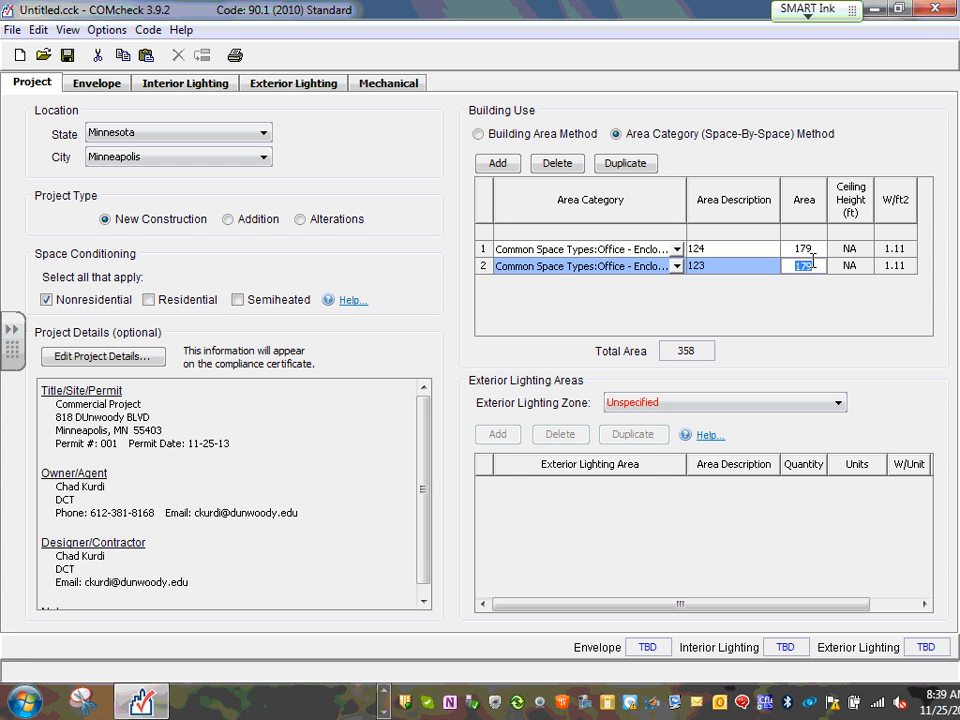
# Enter 217 as room 123's area, bringing the total area to 396
pyautogui.write('217')
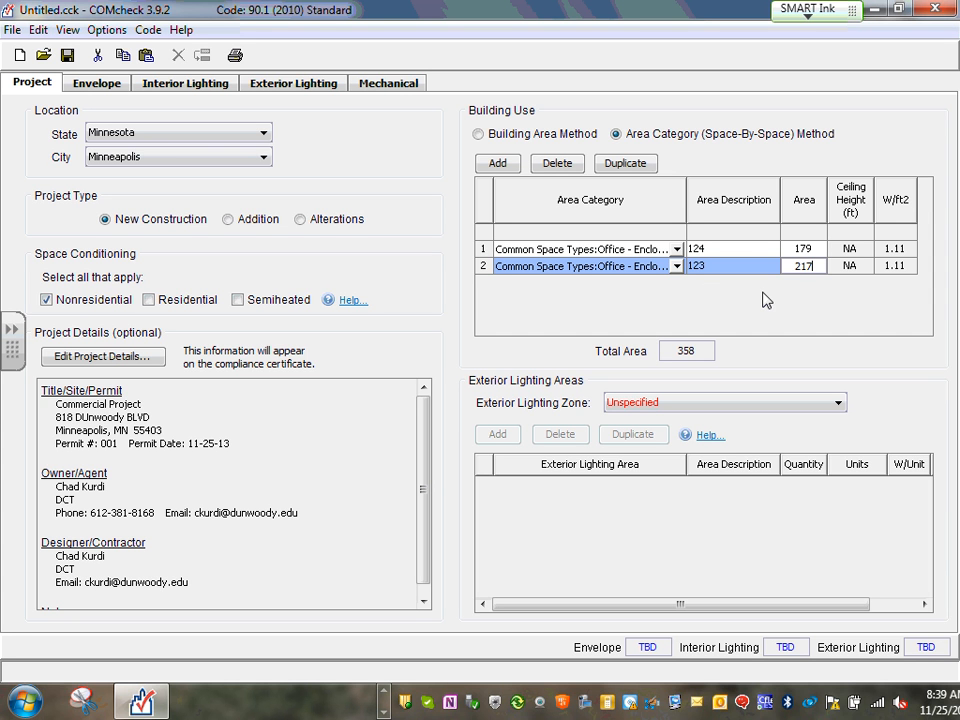
pyautogui.click(852, 250)
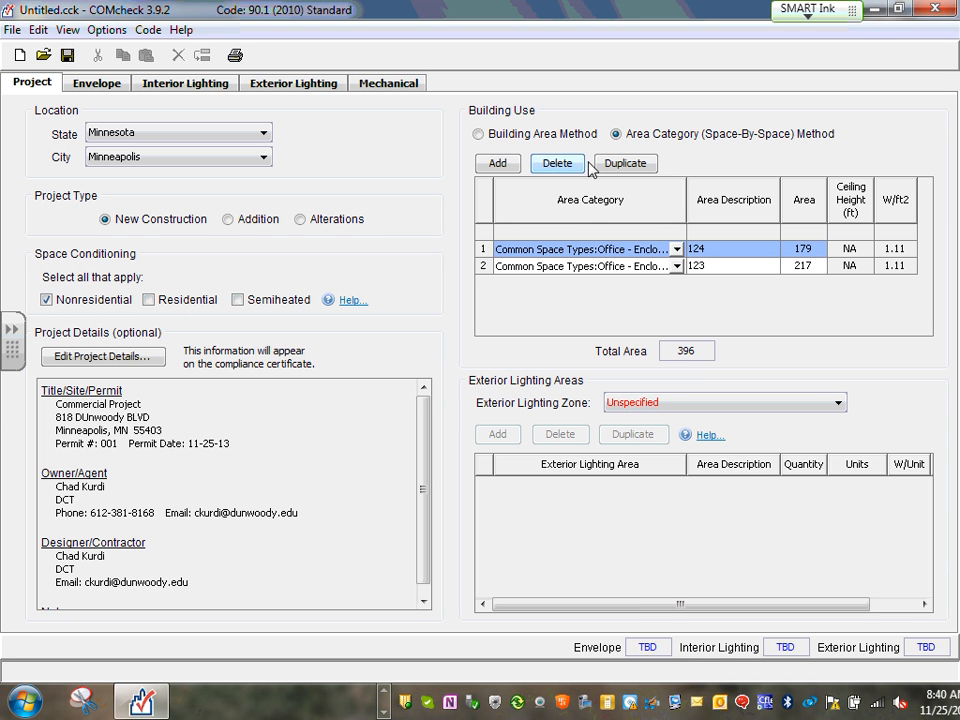
# Add a third space row set to Common Space Types > Office - Open Plan
pyautogui.click(497, 164)
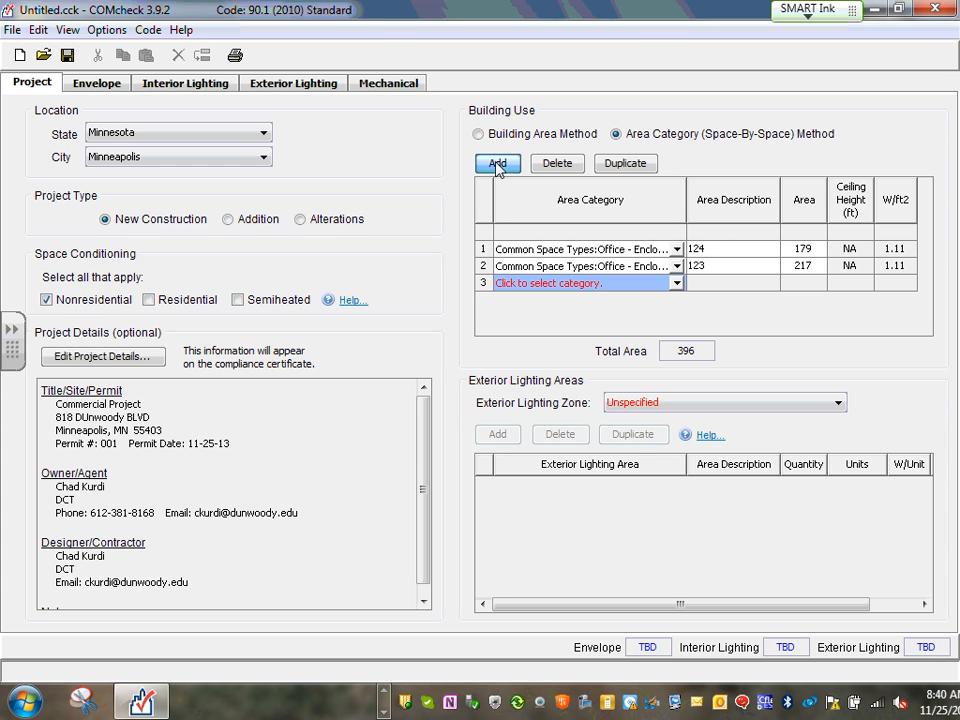
pyautogui.click(678, 285)
pyautogui.moveTo(848, 322)
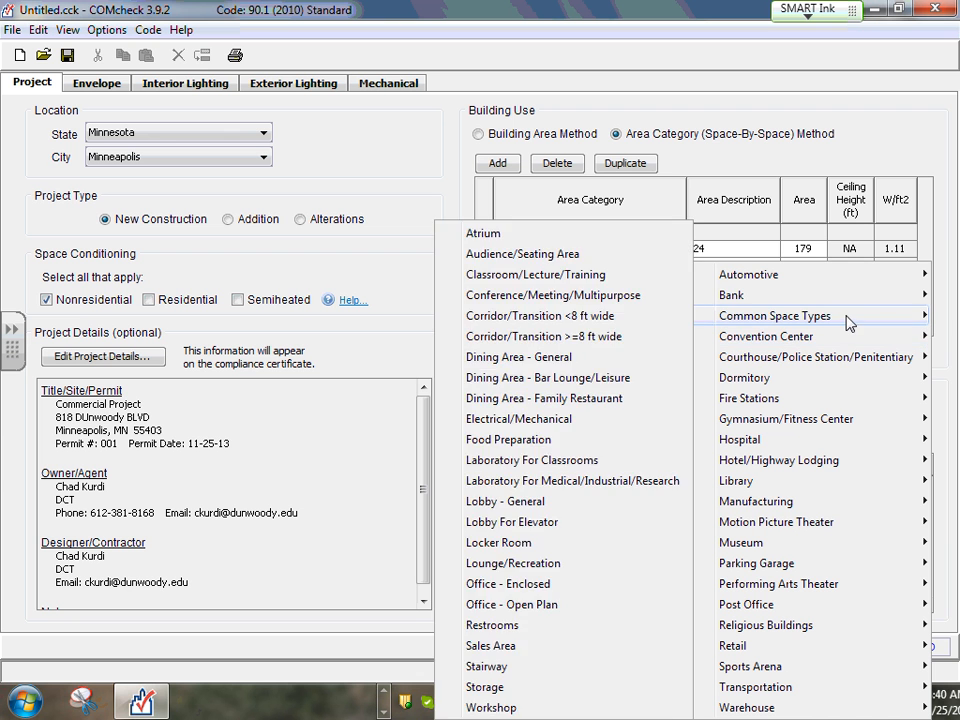
pyautogui.moveTo(770, 337)
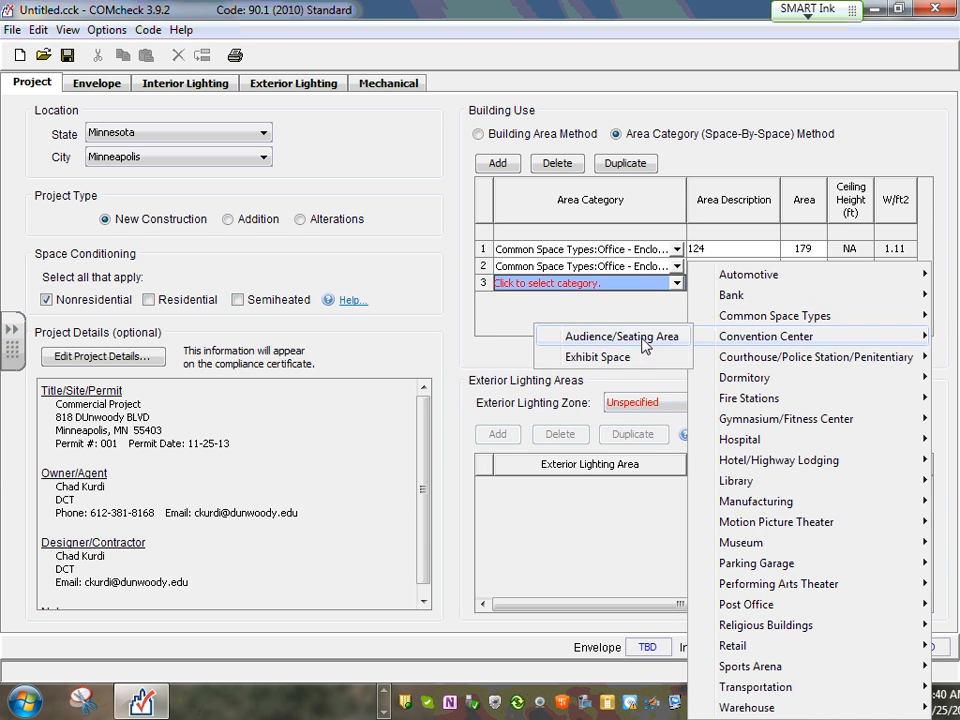
pyautogui.moveTo(814, 317)
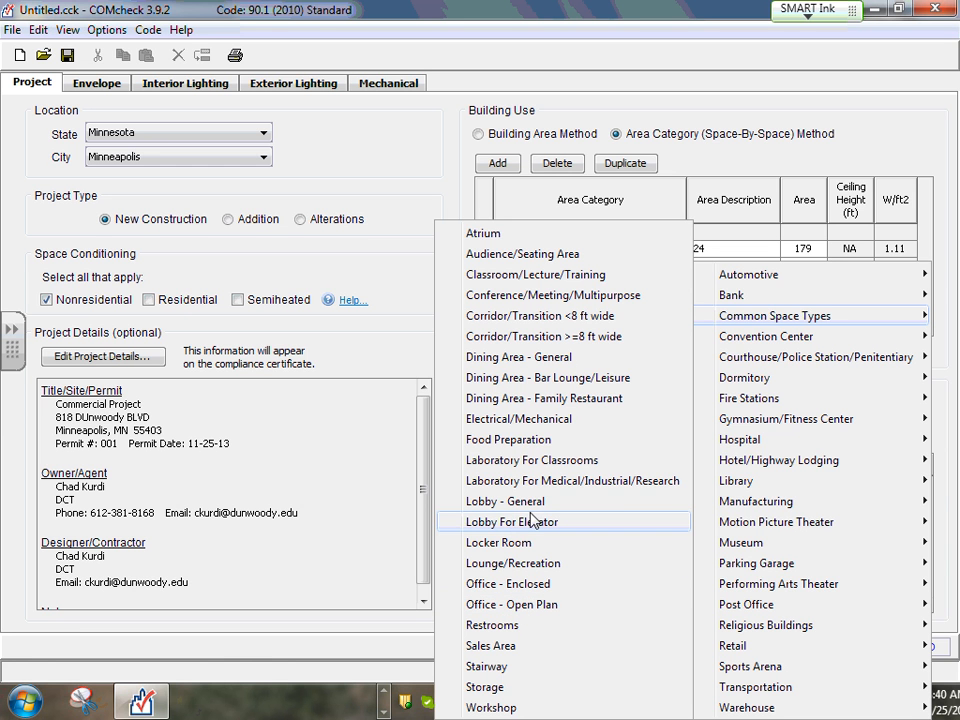
pyautogui.click(518, 606)
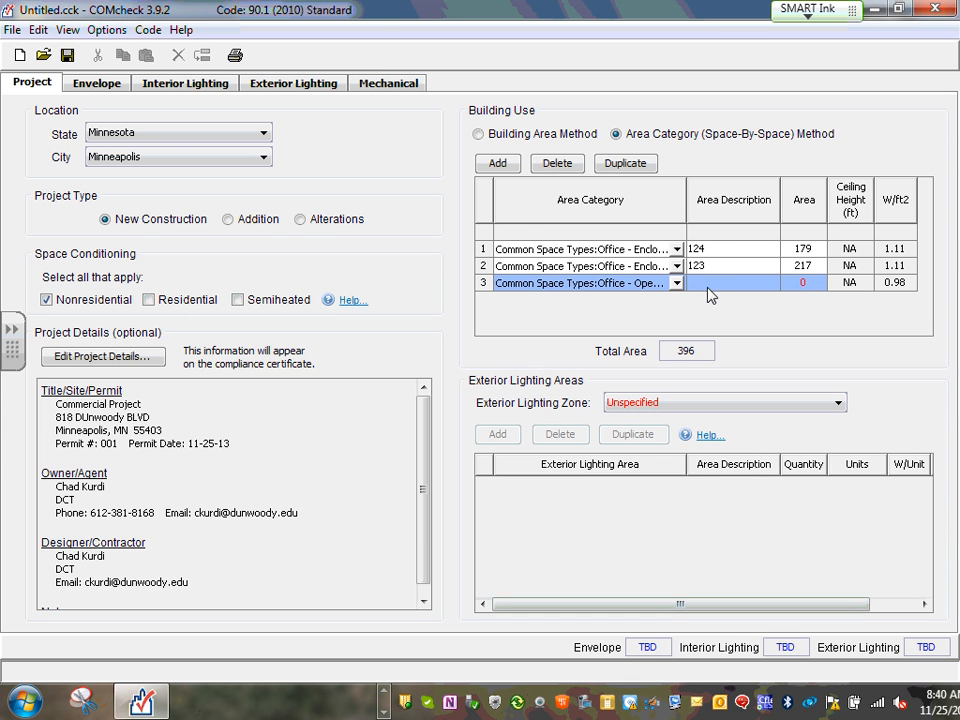
# Describe row 3 as 126, select its area cell, and switch back to AutoCAD
pyautogui.click(732, 283)
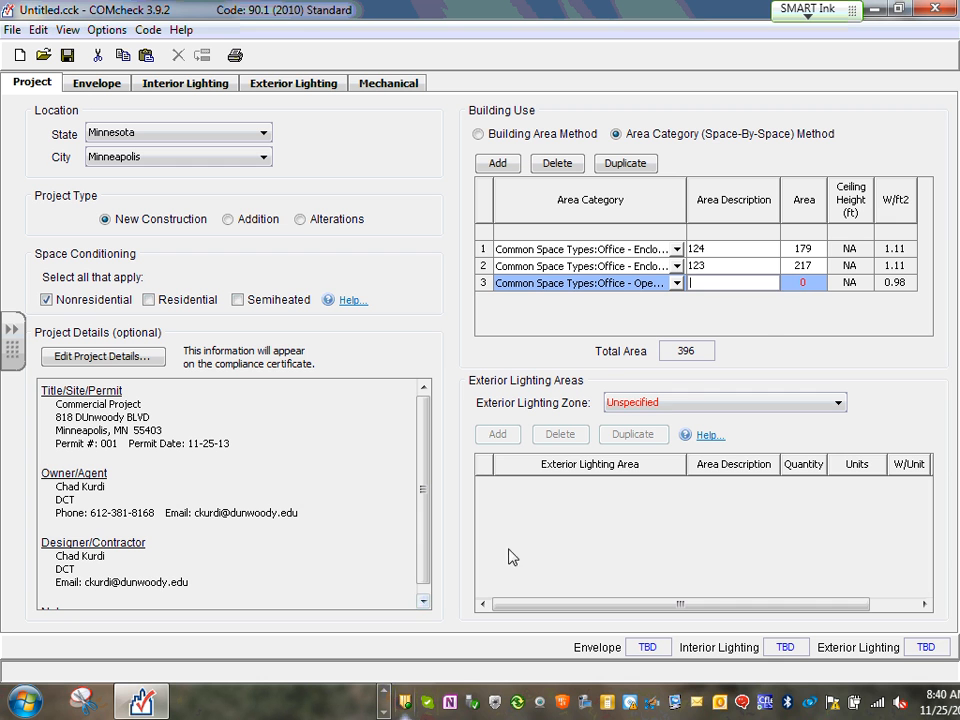
pyautogui.click(803, 283)
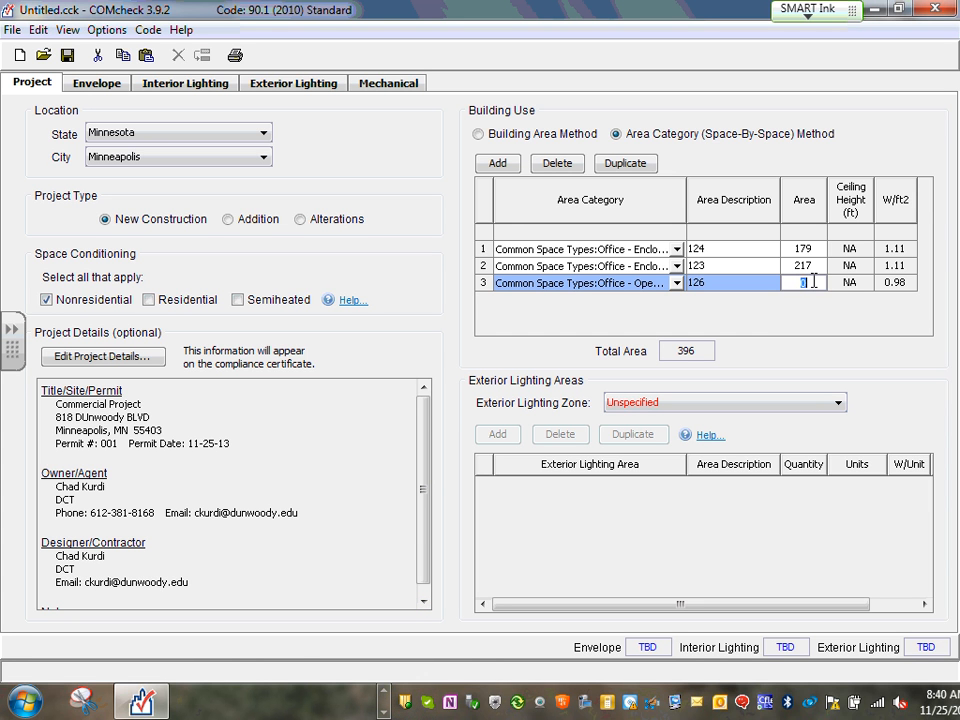
pyautogui.click(388, 692)
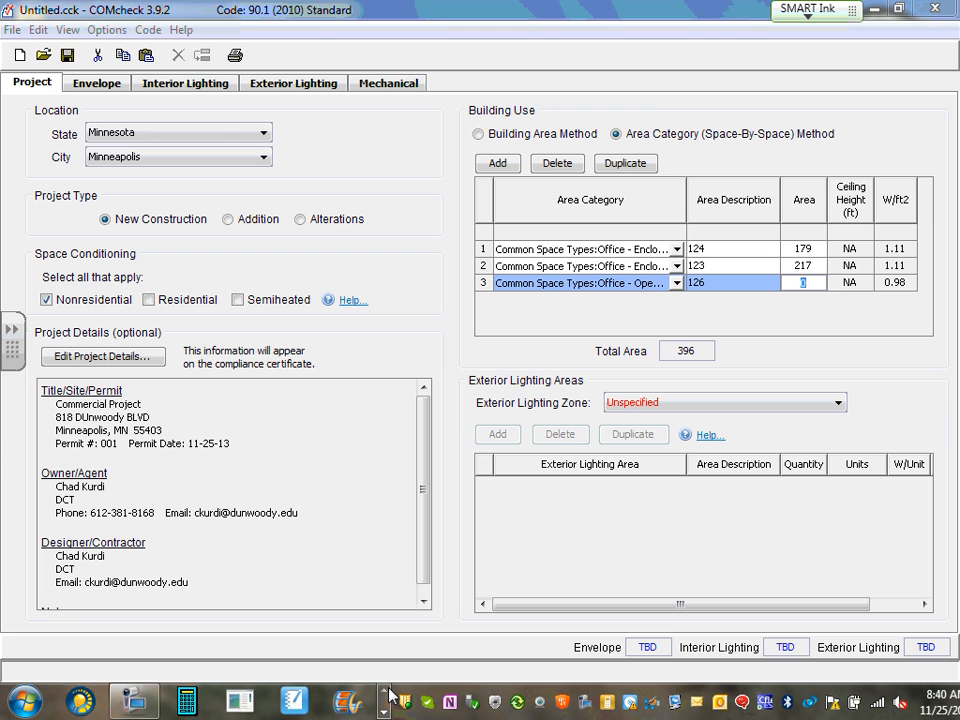
pyautogui.click(388, 692)
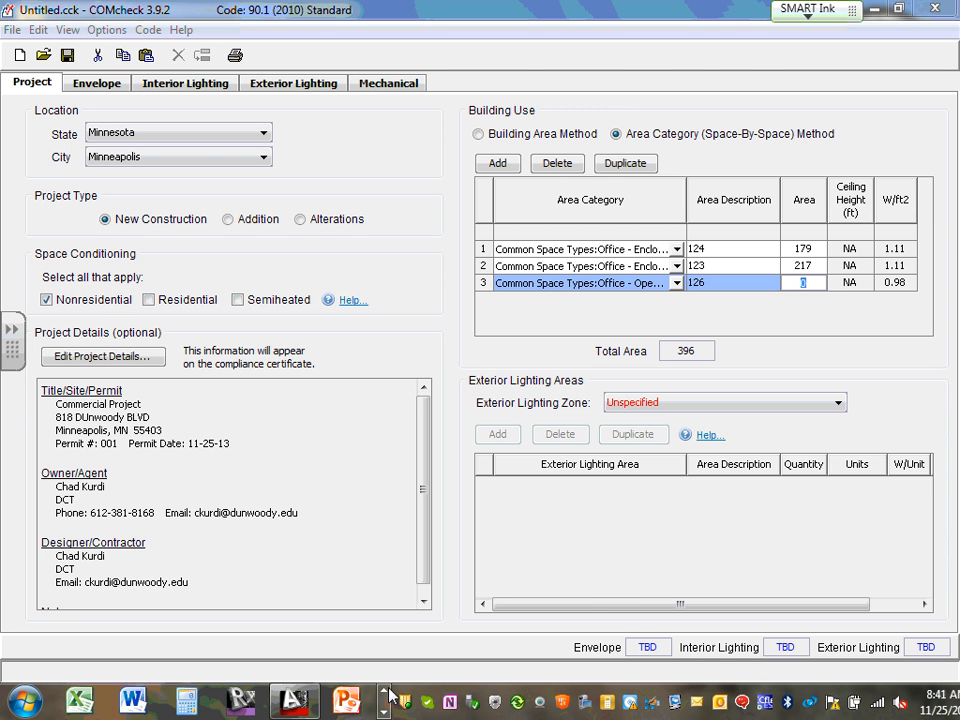
# Restore the AutoCAD floor plan and zoom in on Open Office 126
pyautogui.click(295, 700)
pyautogui.scroll(-10, 480, 360)
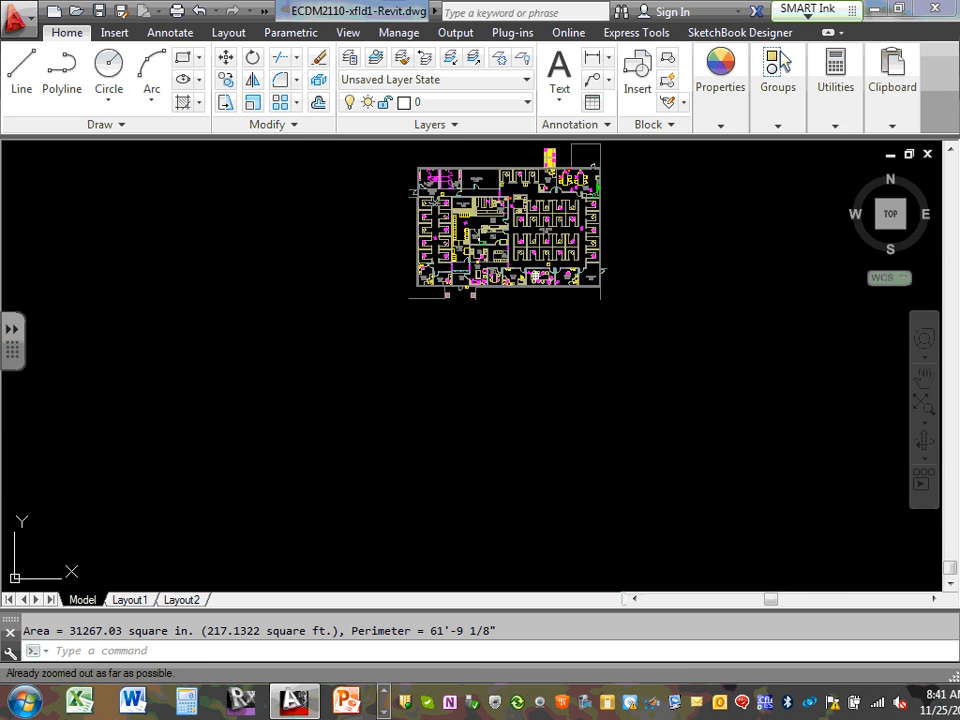
pyautogui.scroll(6, 522, 229)
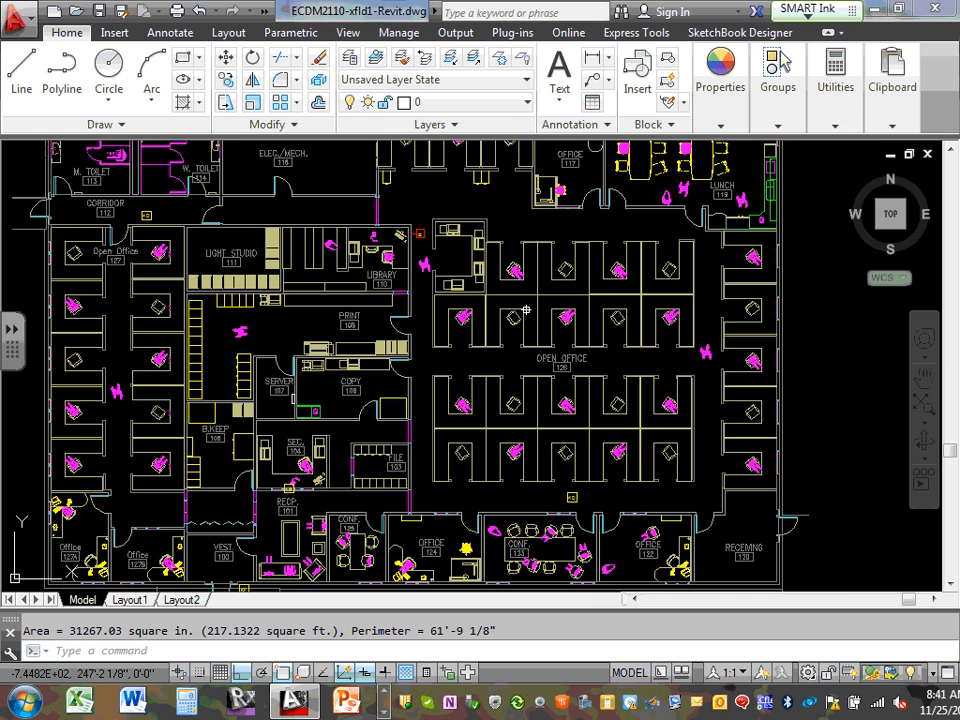
pyautogui.scroll(3, 524, 301)
pyautogui.scroll(-5, 524, 301)
pyautogui.scroll(3, 497, 268)
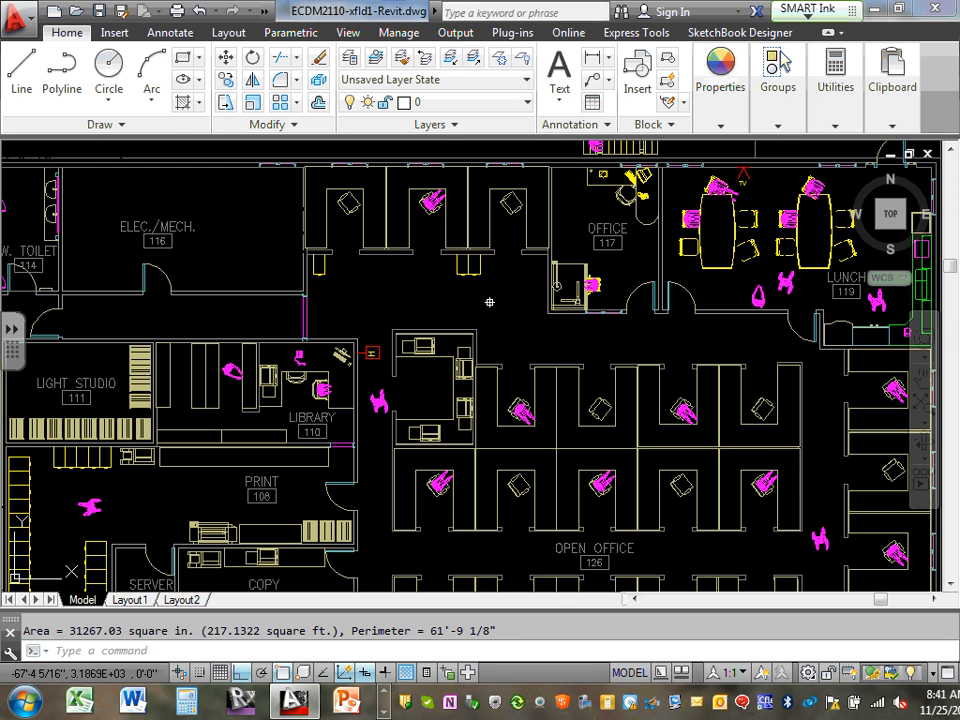
# Start an AREA measurement with Ortho on, picking corners along the top wall and Lunch 119
pyautogui.write('area')
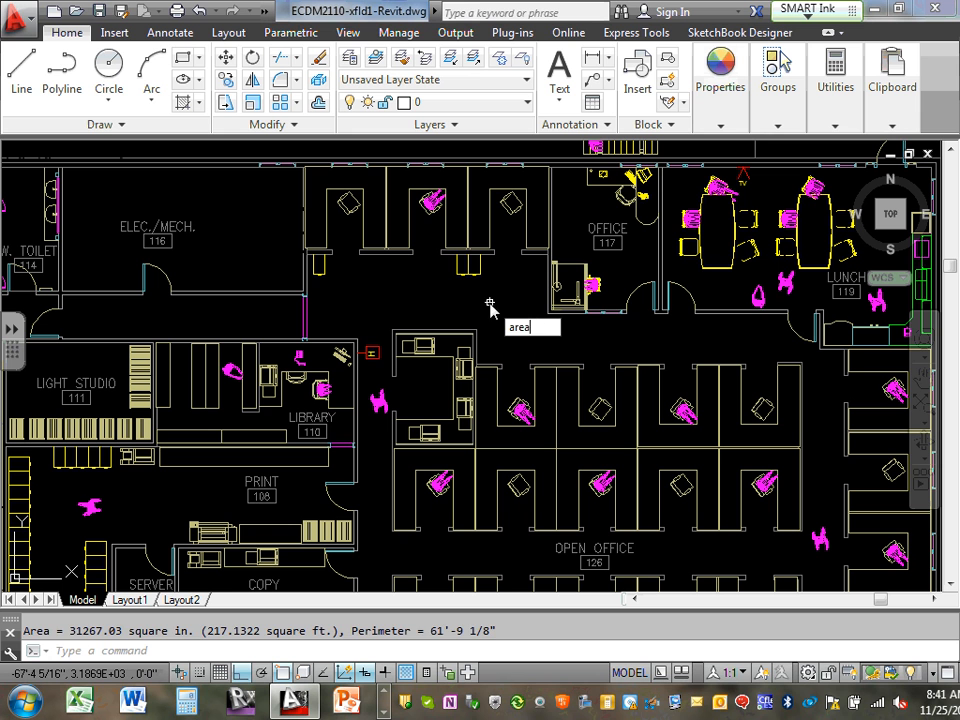
pyautogui.press('Return')
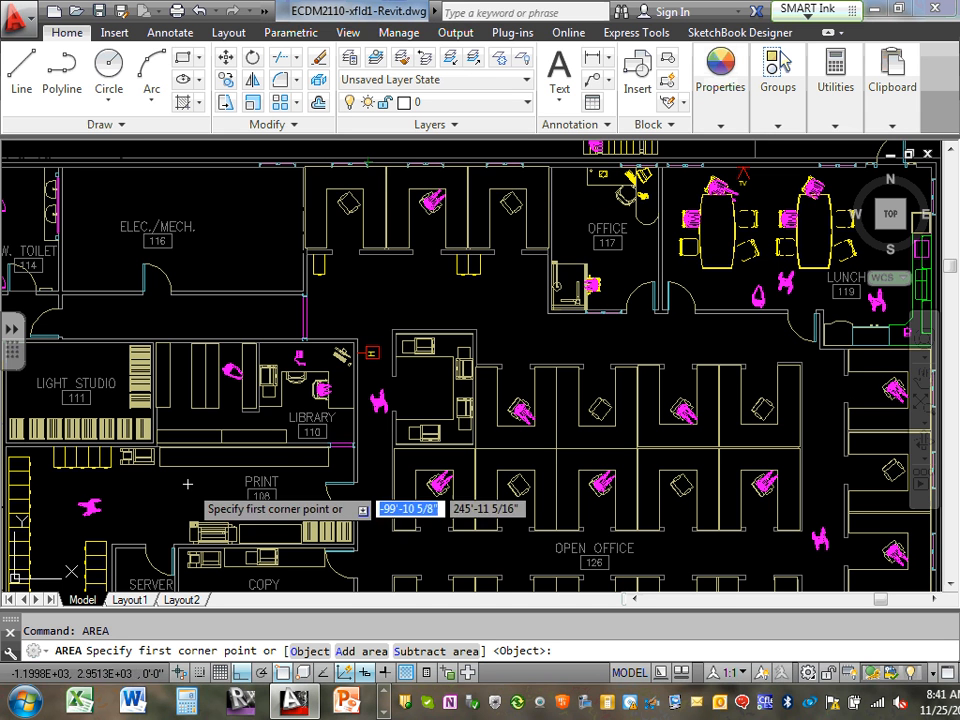
pyautogui.click(305, 165)
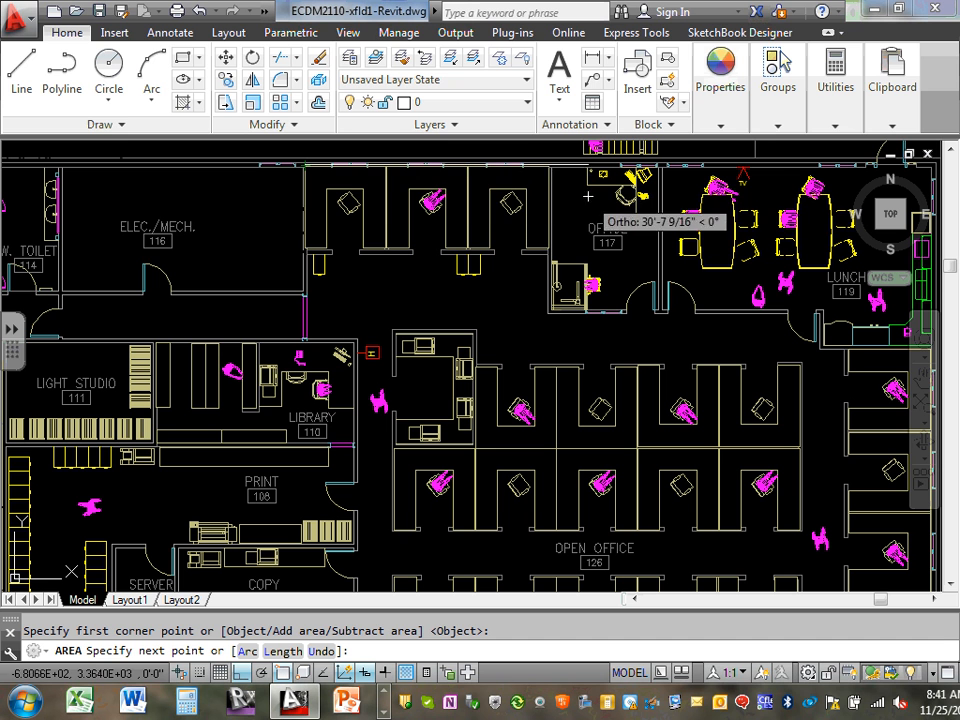
pyautogui.press('F8')
pyautogui.click(549, 170)
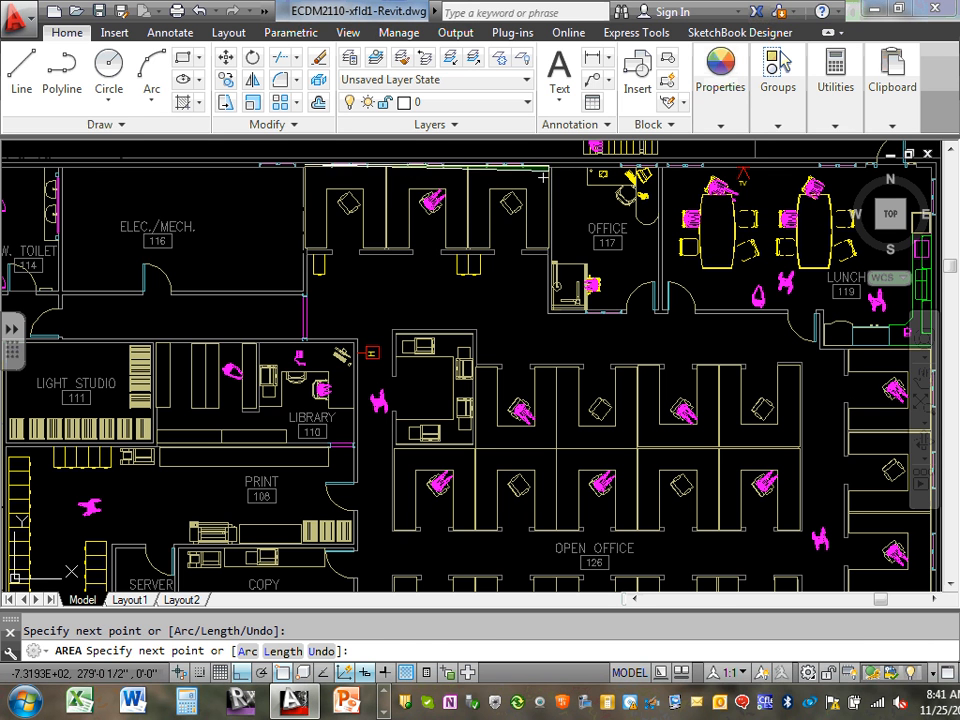
pyautogui.click(555, 305)
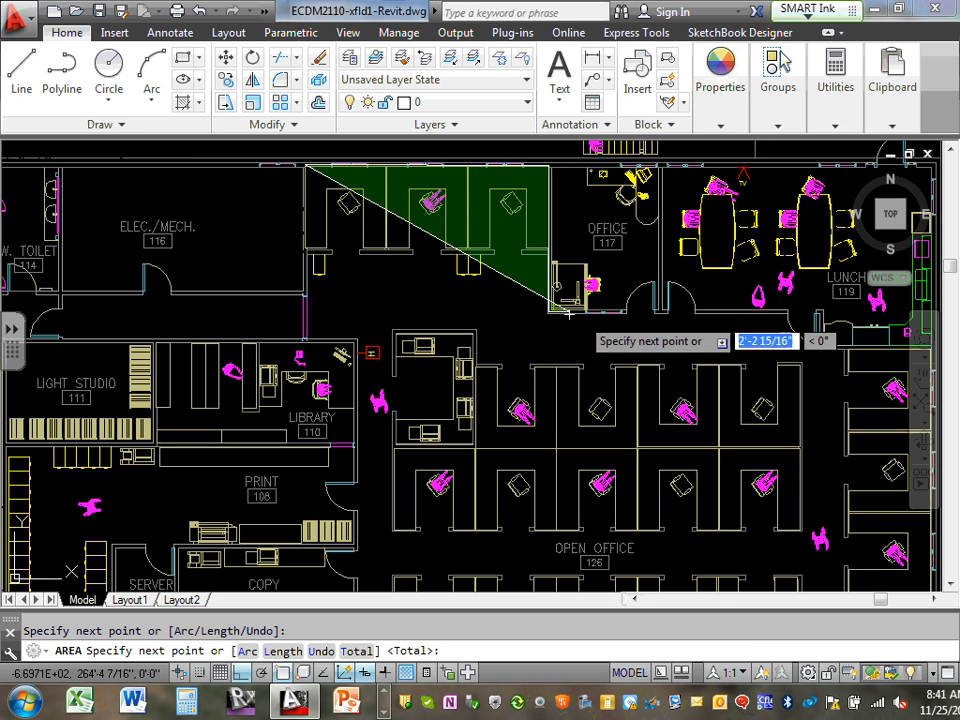
pyautogui.scroll(-6, 790, 322)
pyautogui.scroll(6, 822, 338)
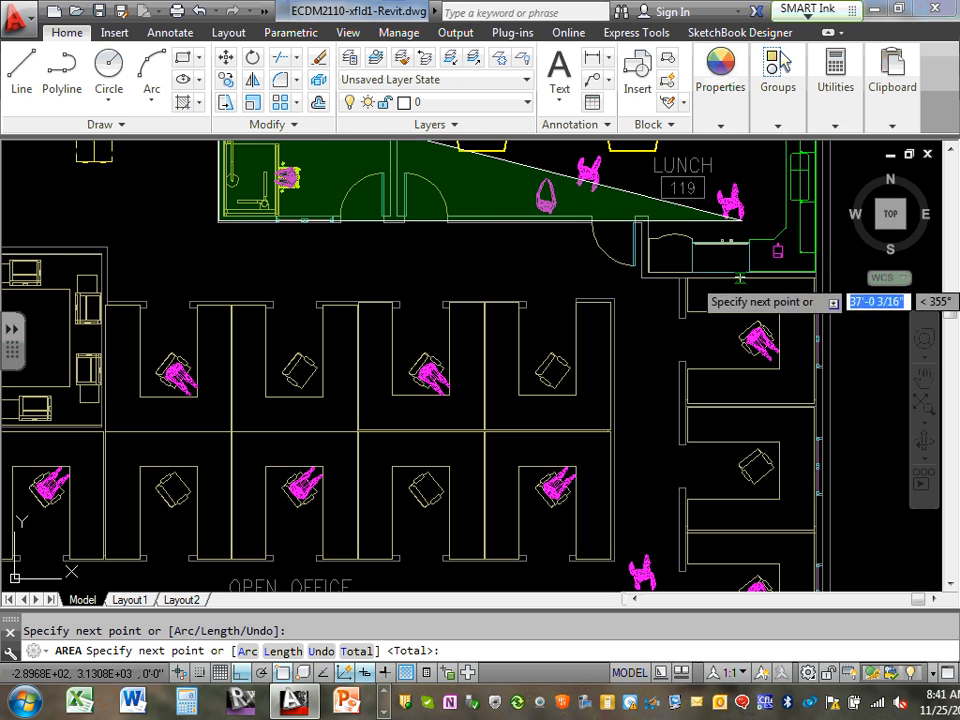
pyautogui.click(638, 218)
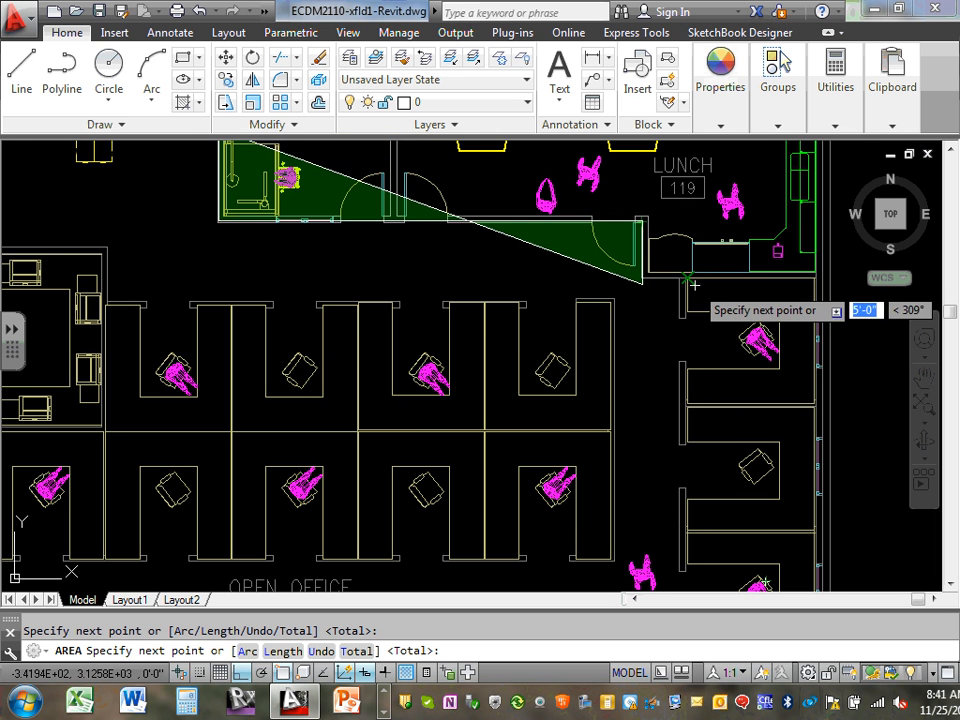
pyautogui.click(639, 277)
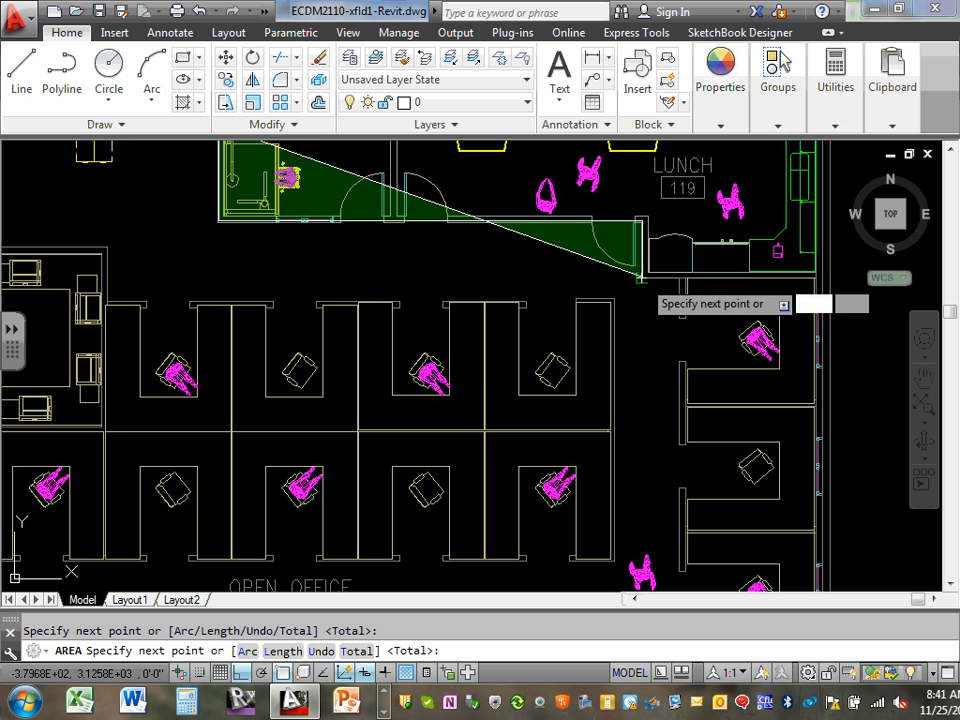
# Pan the plan to bring the rest of Open Office 126 into view
pyautogui.scroll(-10, 814, 356)
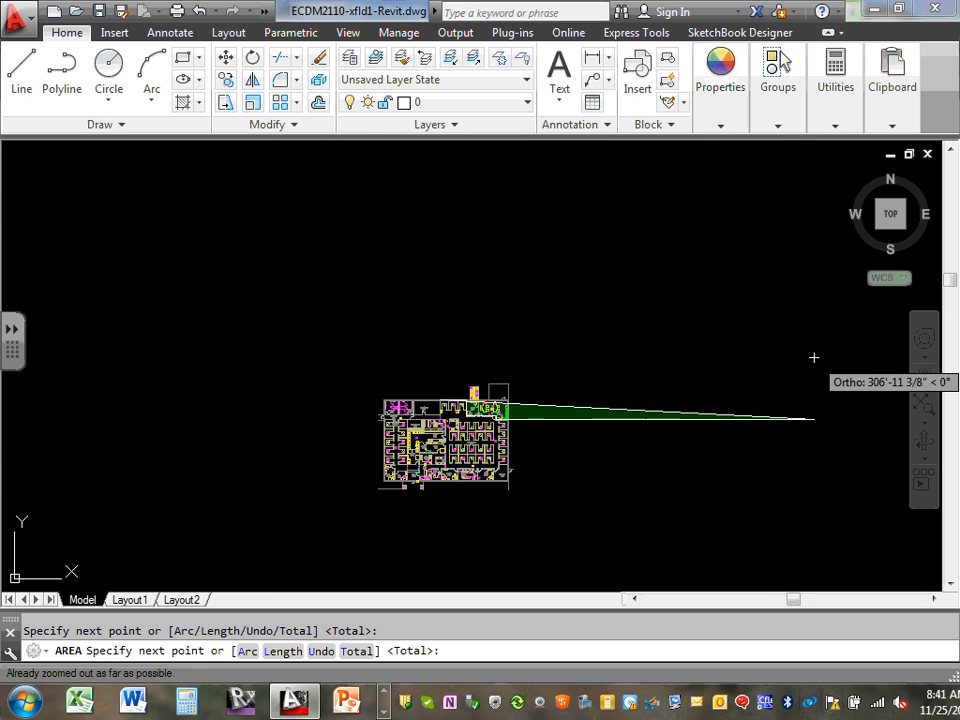
pyautogui.scroll(5, 474, 451)
pyautogui.moveTo(350, 480); pyautogui.dragTo(637, 388, button='middle')
pyautogui.moveTo(262, 394); pyautogui.dragTo(270, 442, button='middle')
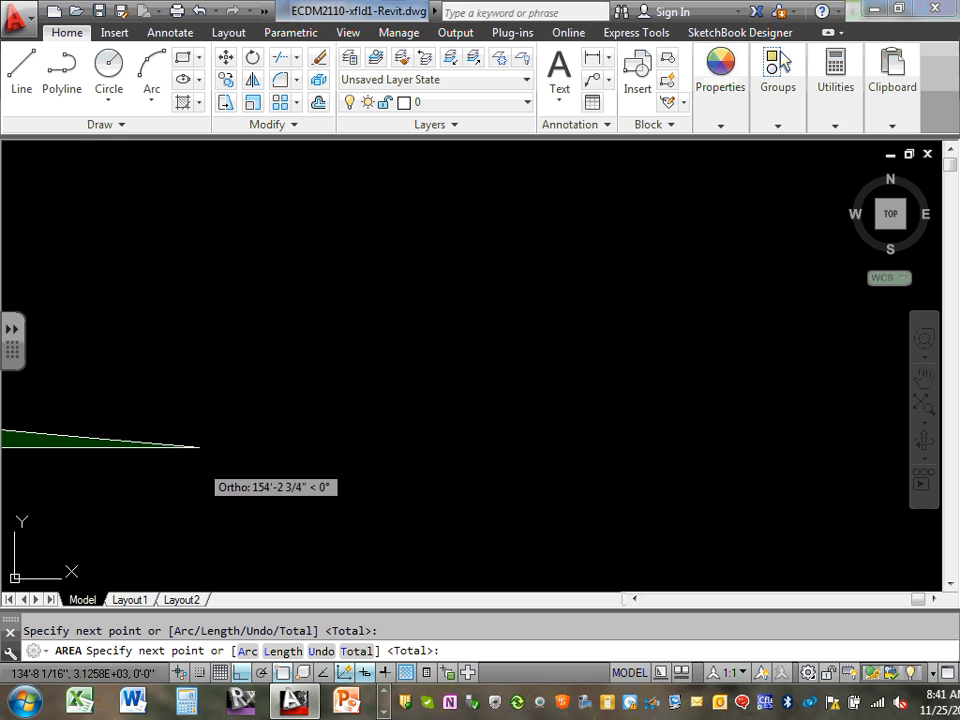
pyautogui.moveTo(176, 464)
pyautogui.mouseDown(button='middle')
pyautogui.moveTo(424, 448)
pyautogui.moveTo(429, 438)
pyautogui.mouseUp(button='middle')
pyautogui.moveTo(54, 416); pyautogui.dragTo(889, 344, button='middle')
pyautogui.scroll(-5, 214, 439)
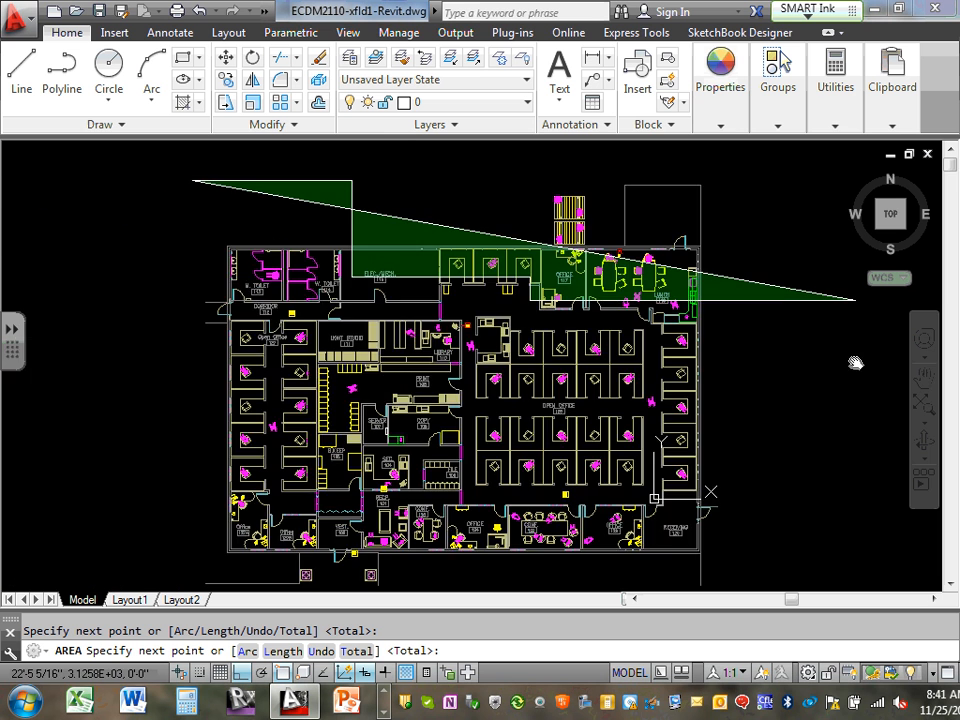
# Continue the outline through corners at the right exterior wall and cubicle wall
pyautogui.scroll(4, 821, 368)
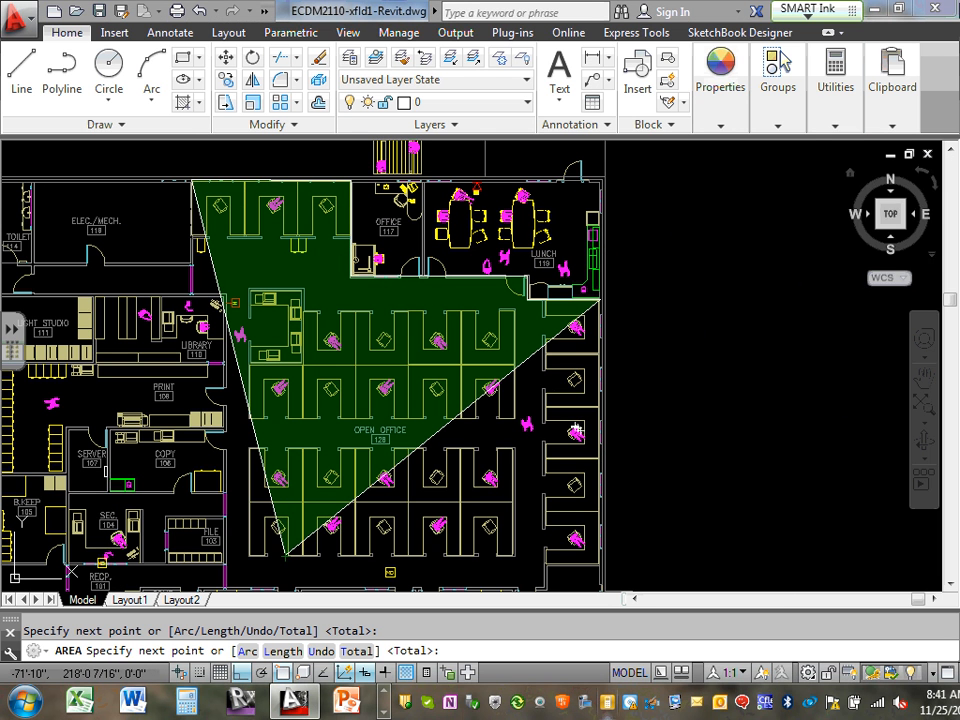
pyautogui.scroll(2, 615, 343)
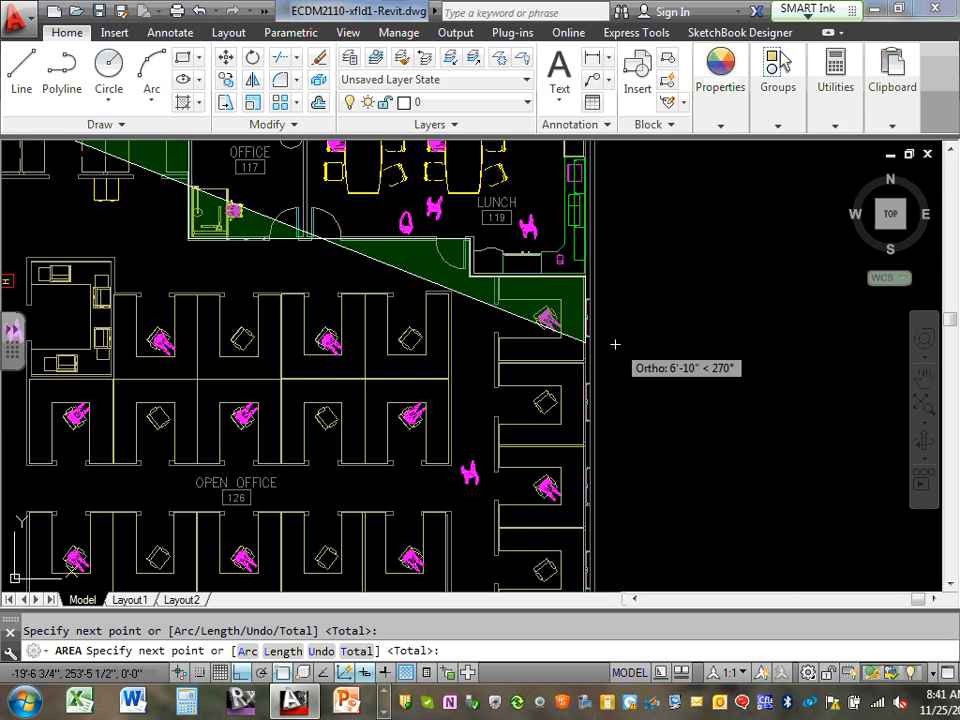
pyautogui.moveTo(634, 510); pyautogui.dragTo(692, 377, button='middle')
pyautogui.scroll(2, 692, 349)
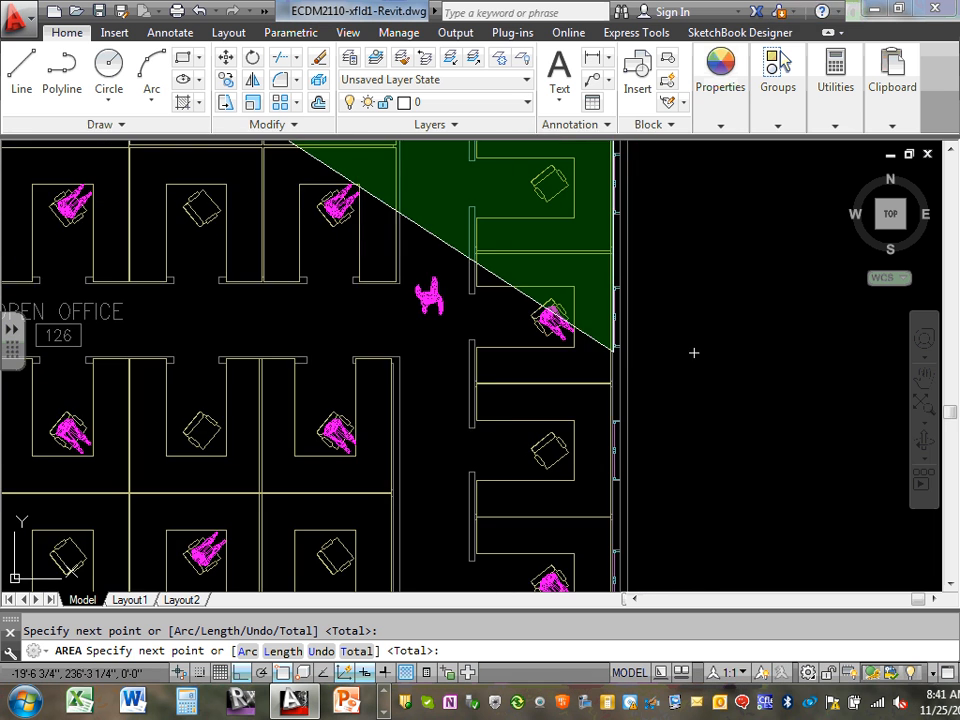
pyautogui.scroll(-10, 647, 439)
pyautogui.scroll(10, 637, 438)
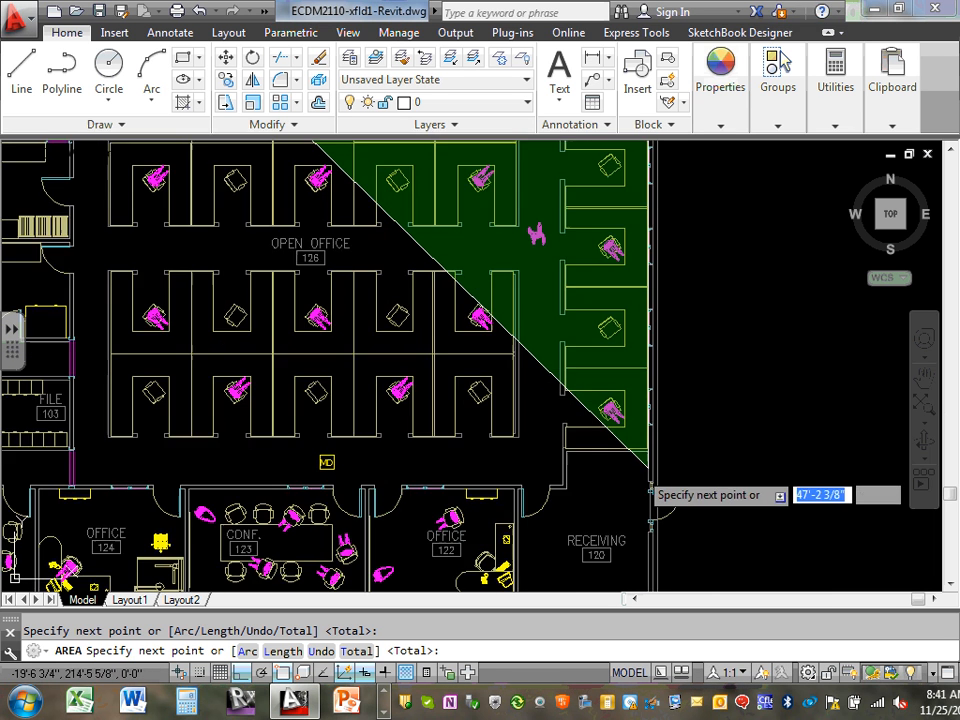
pyautogui.click(655, 417)
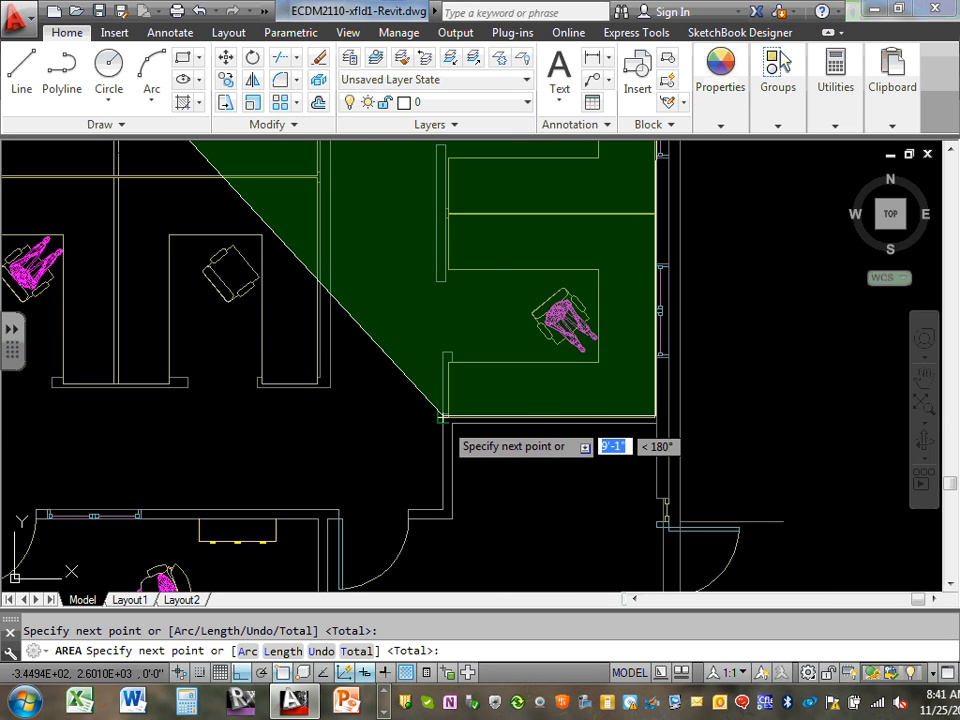
pyautogui.click(443, 416)
pyautogui.click(440, 508)
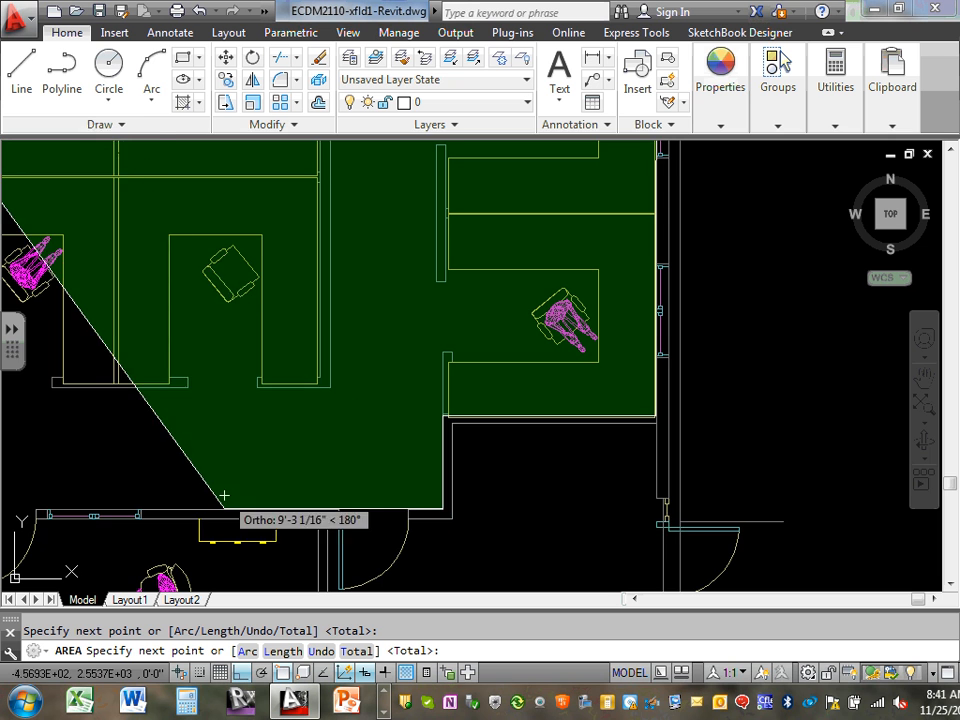
pyautogui.scroll(-8, 223, 500)
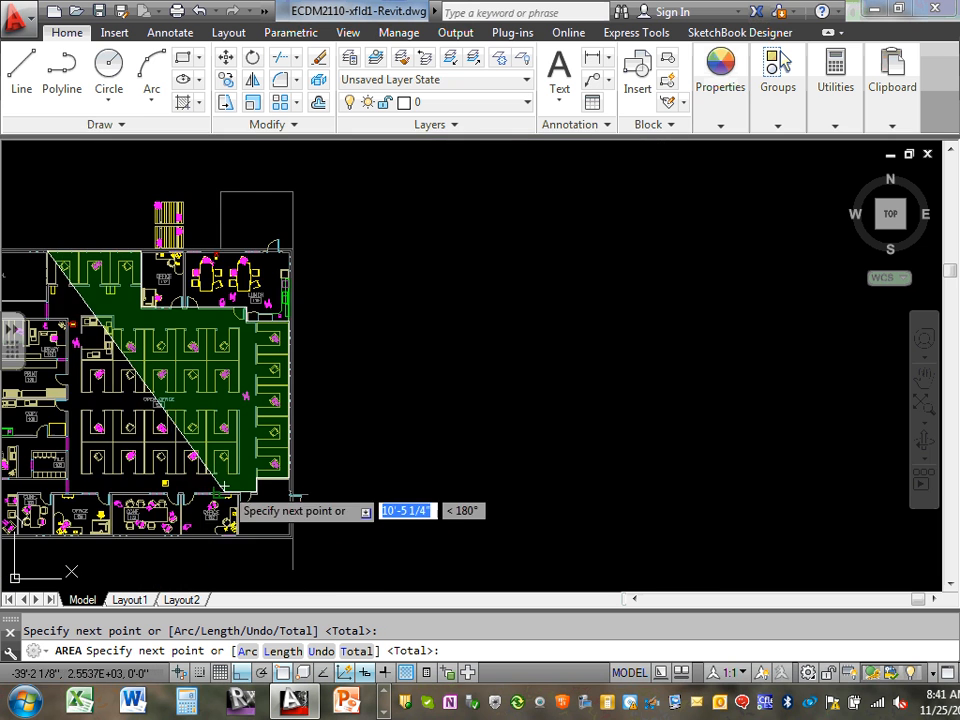
pyautogui.scroll(8, 64, 473)
# Close the outline at the left and library walls: 3557.32 sq ft, perimeter 271'-5 5/8"
pyautogui.click(64, 473)
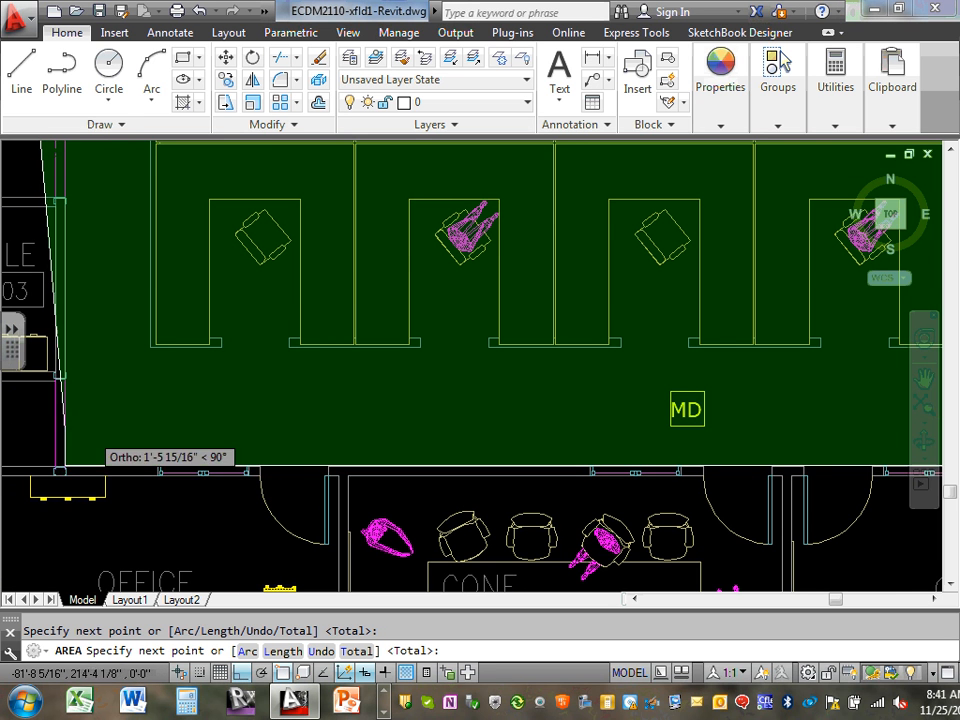
pyautogui.scroll(-5, 83, 431)
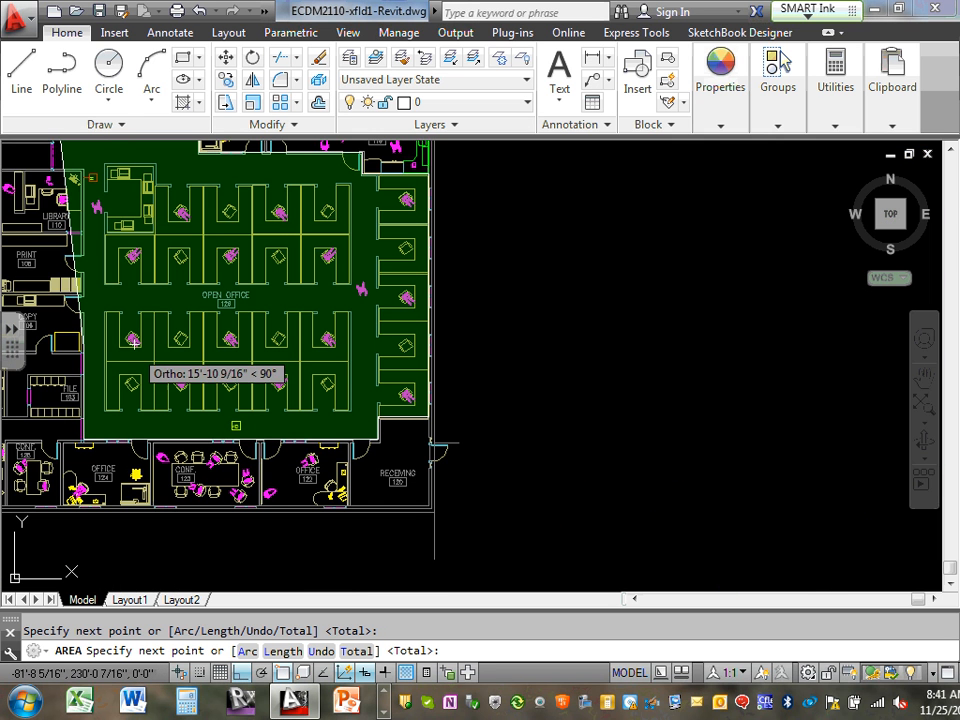
pyautogui.click(76, 181)
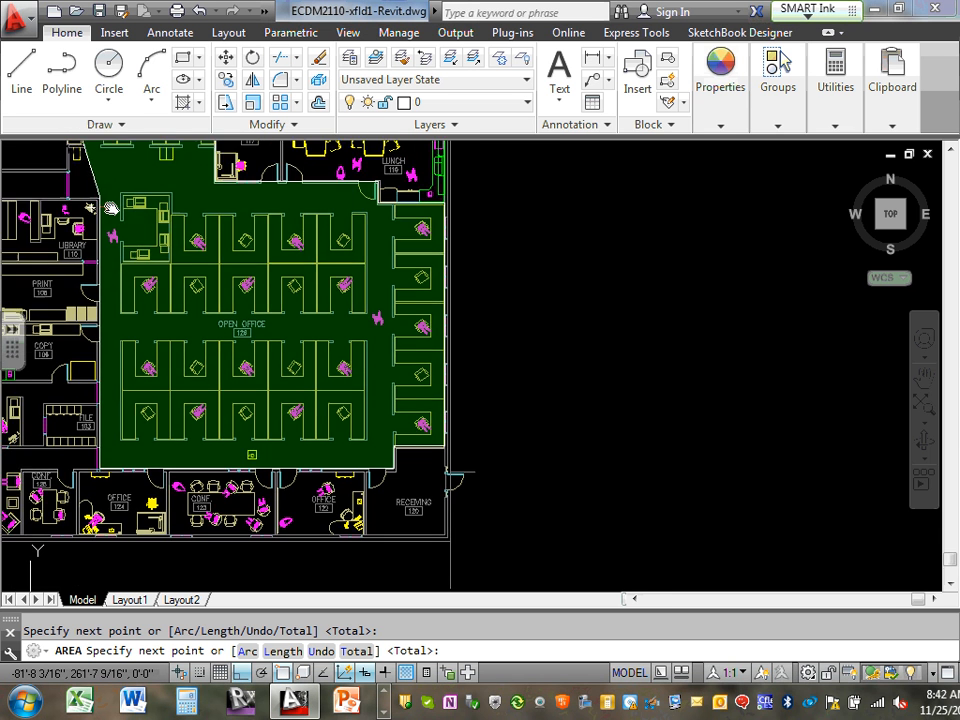
pyautogui.scroll(2, 107, 208)
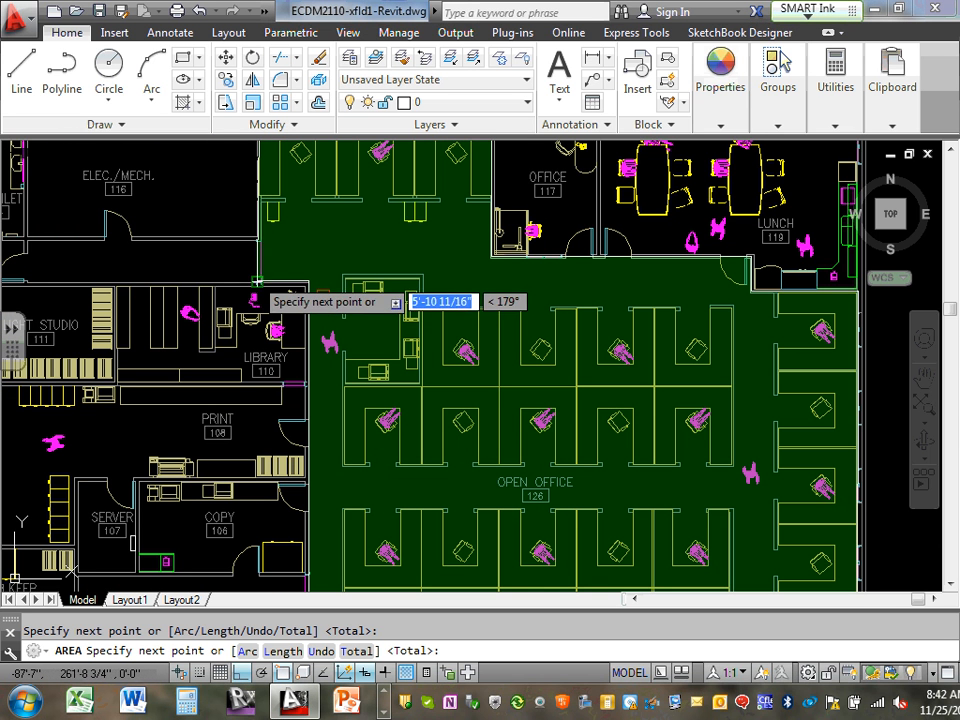
pyautogui.click(257, 282)
pyautogui.moveTo(258, 178); pyautogui.dragTo(262, 281, button='middle')
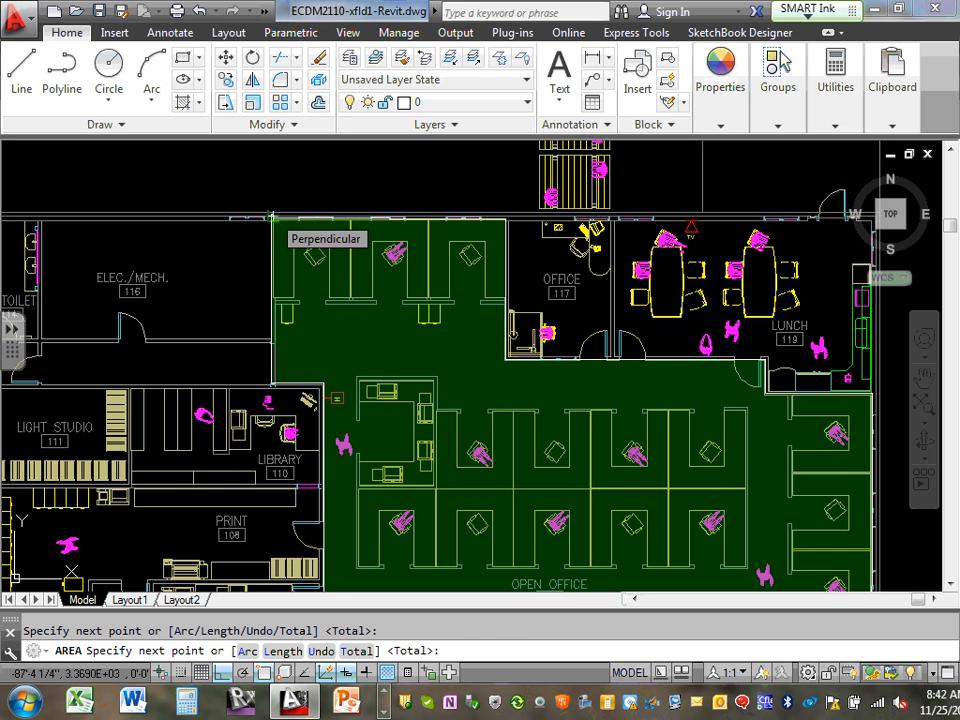
pyautogui.rightClick(272, 214)
pyautogui.click(343, 228)
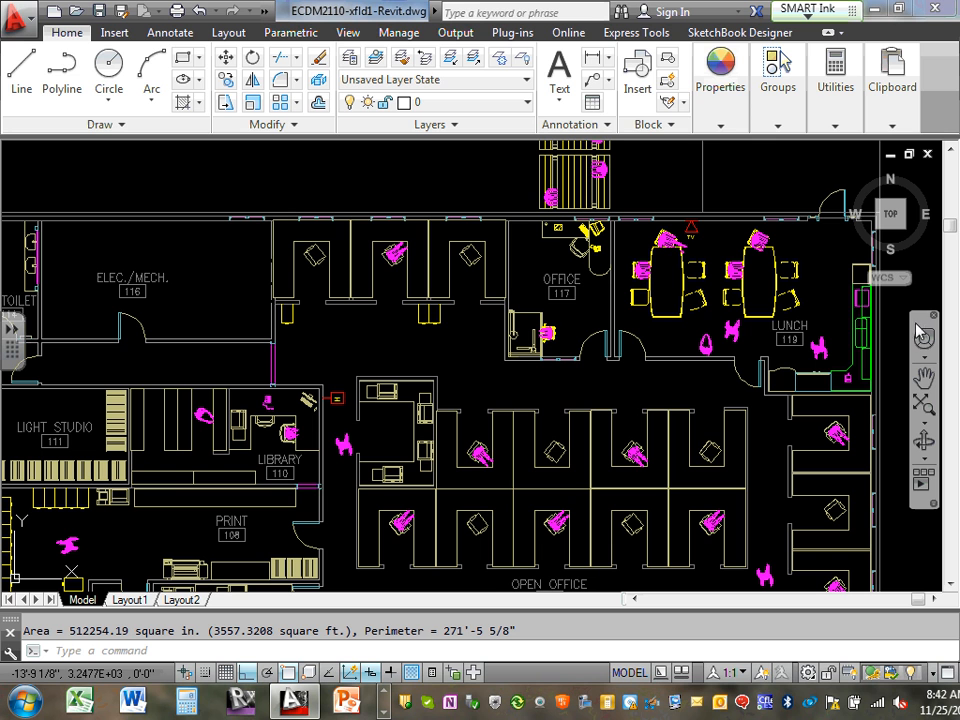
pyautogui.click(869, 10)
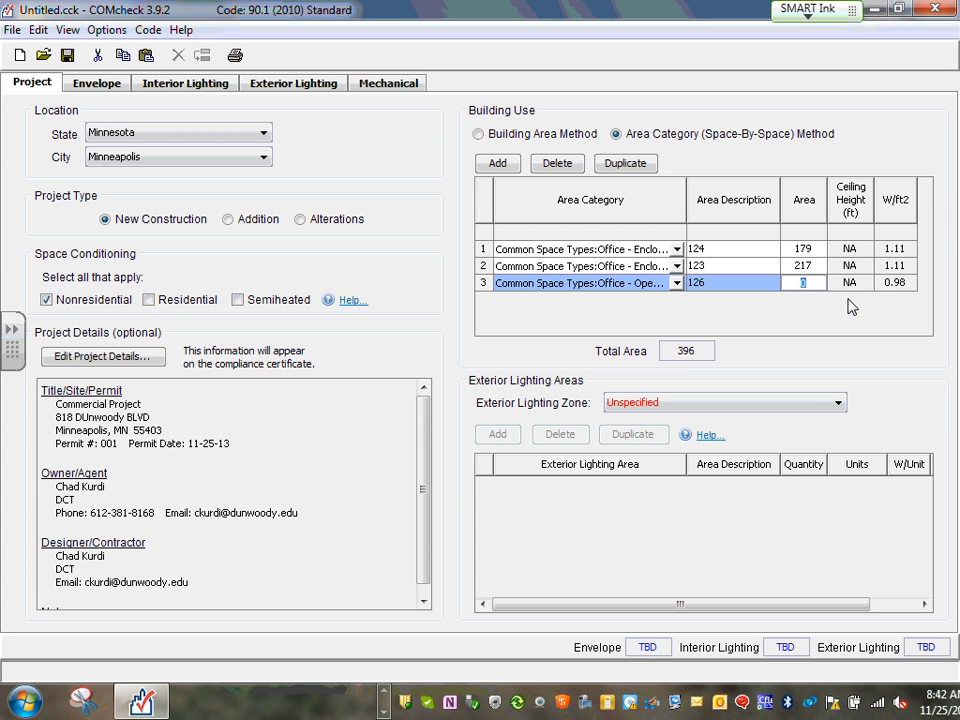
# Complete space 126's area as 3557, raising the total area to 3953
pyautogui.write('57')
pyautogui.click(917, 326)
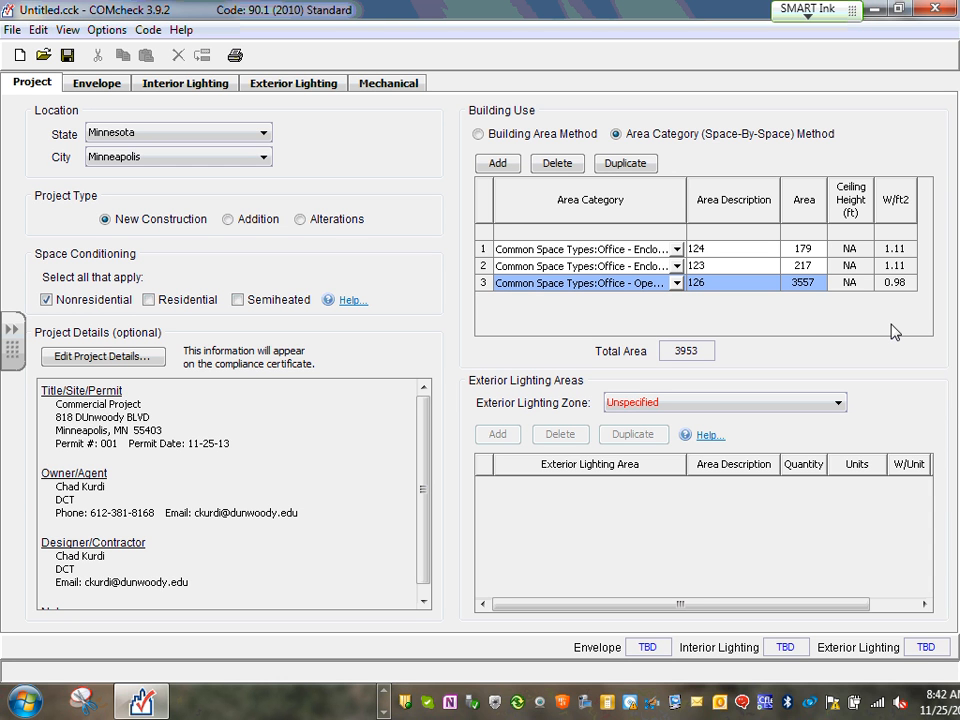
# Set space 126's area category to Common Space Types > Office - Open Plan
pyautogui.click(676, 283)
pyautogui.moveTo(805, 318)
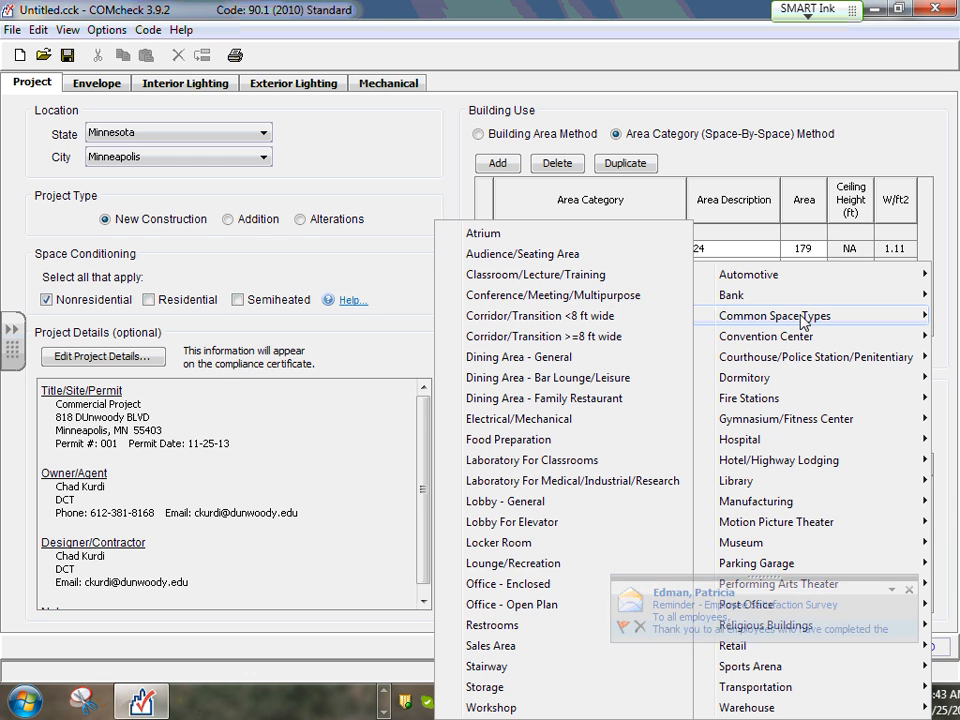
pyautogui.click(911, 592)
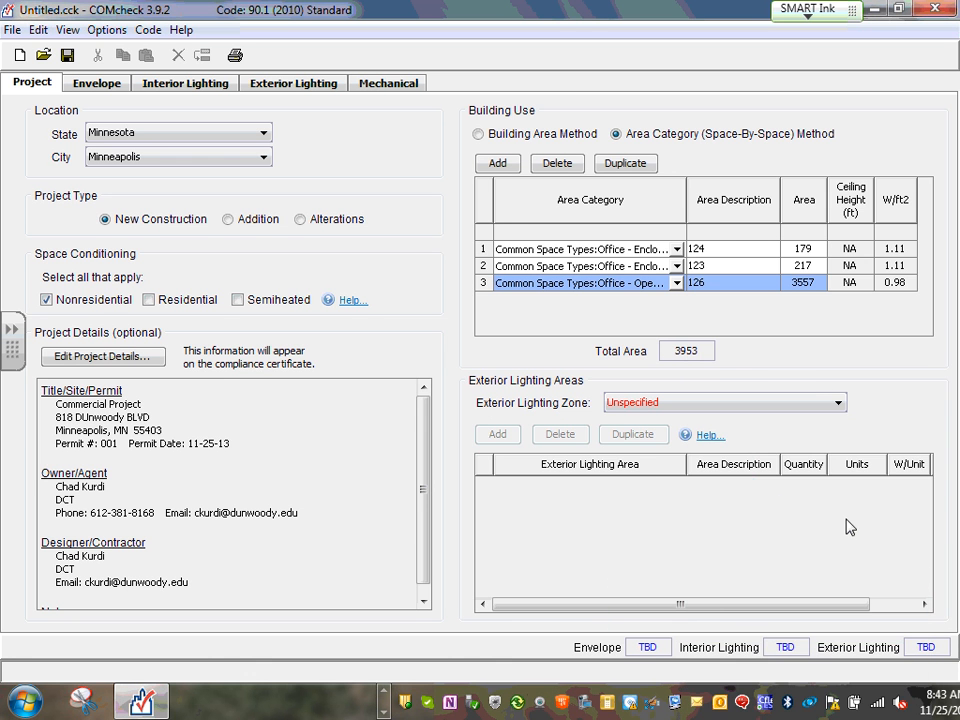
pyautogui.click(677, 283)
pyautogui.moveTo(802, 318)
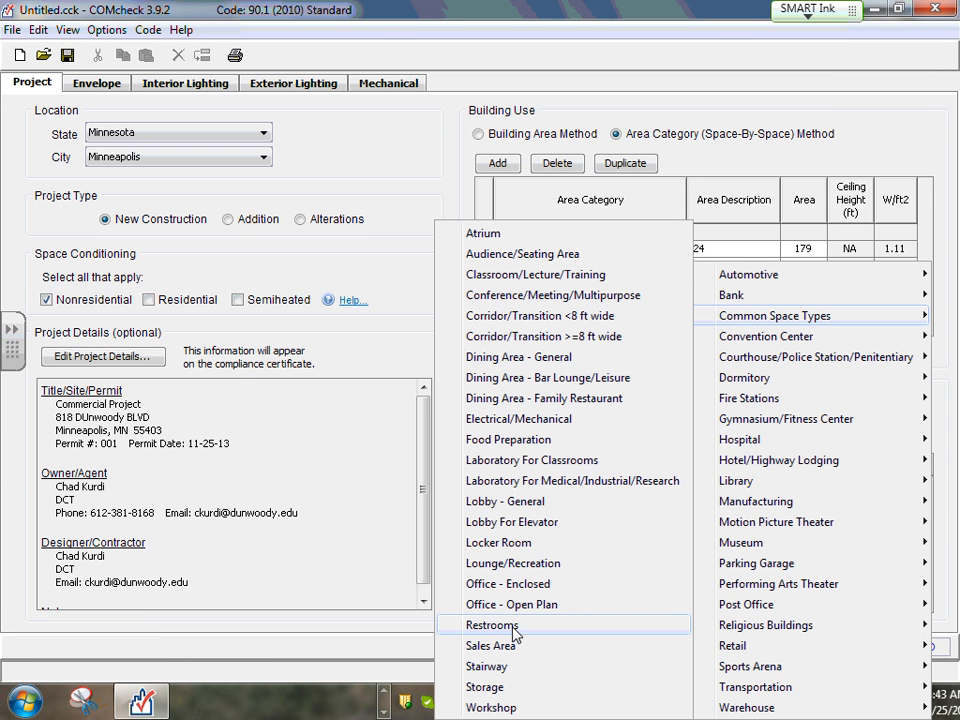
pyautogui.click(808, 92)
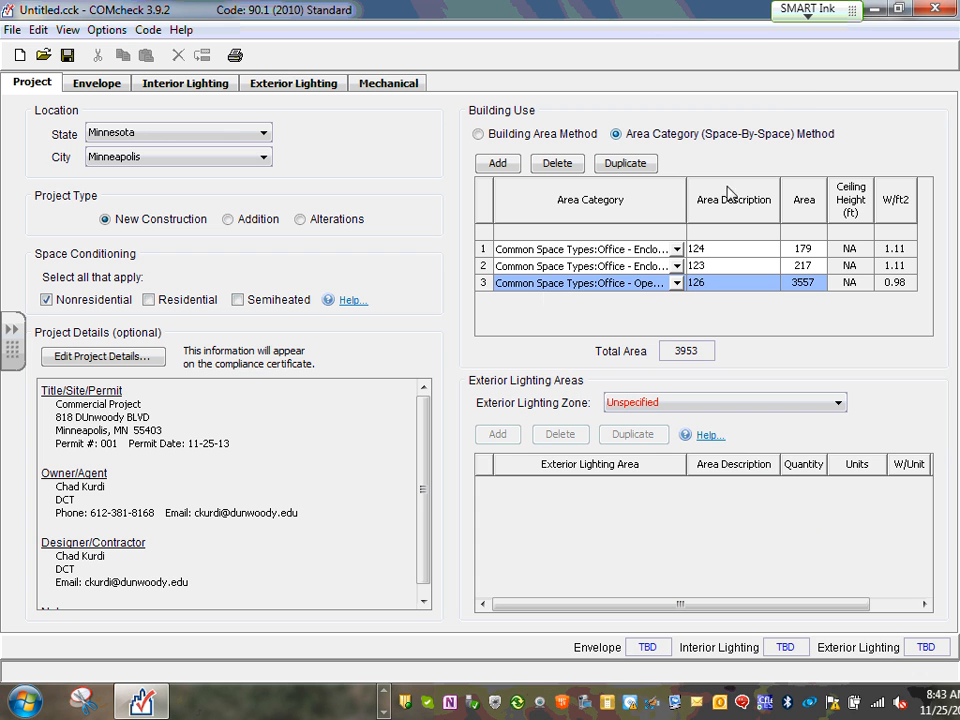
# Duplicate space 126 as a fourth row described 127 and select its area value
pyautogui.click(631, 164)
pyautogui.click(715, 298)
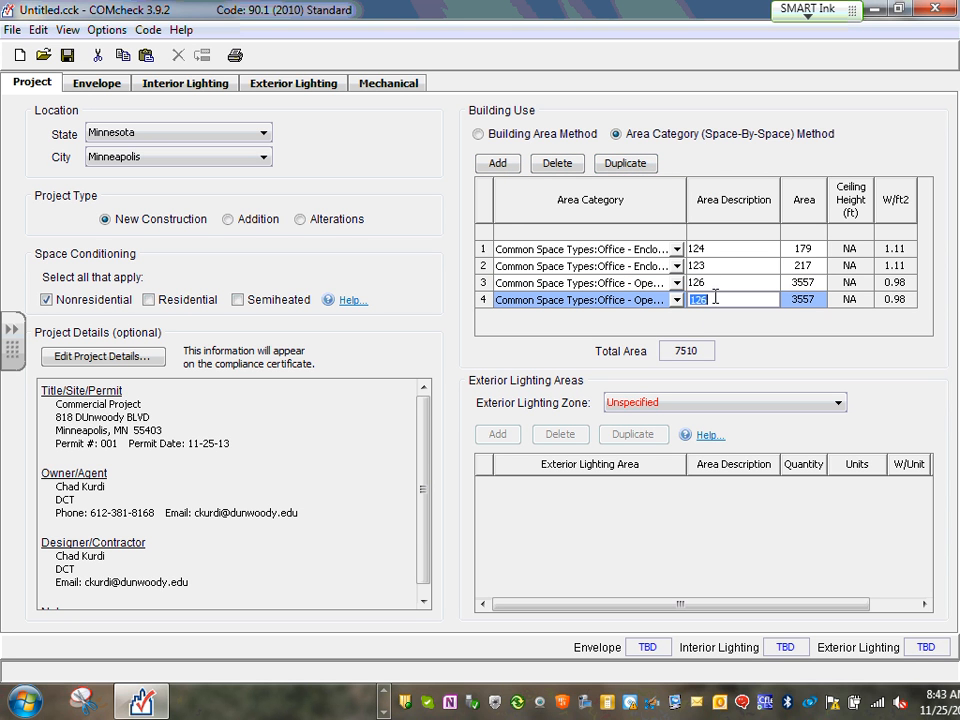
pyautogui.click(715, 298)
pyautogui.click(801, 299)
pyautogui.doubleClick(803, 299)
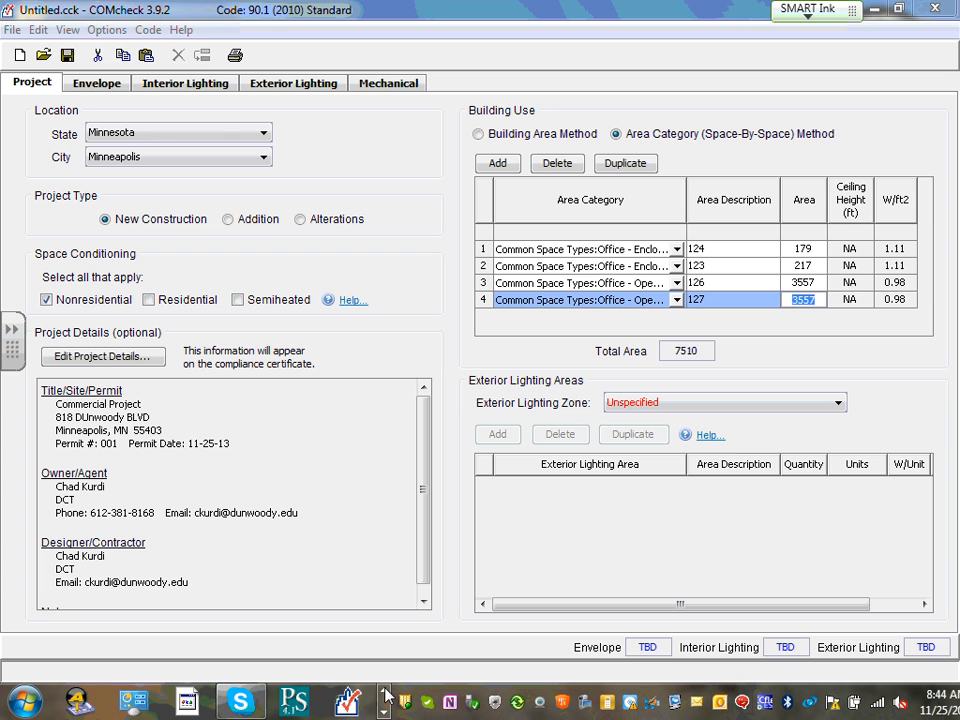
# Bring the ECDM2110-xfld1-Revit.dwg floor plan forward in AutoCAD
pyautogui.moveTo(294, 700)
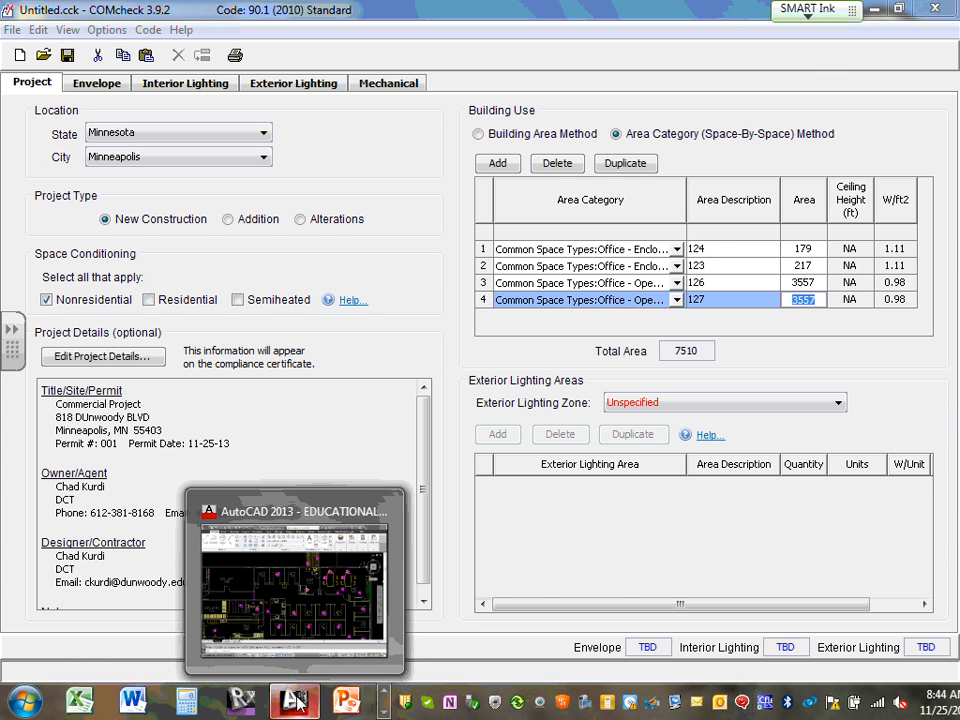
pyautogui.click(299, 596)
pyautogui.scroll(-6, 236, 366)
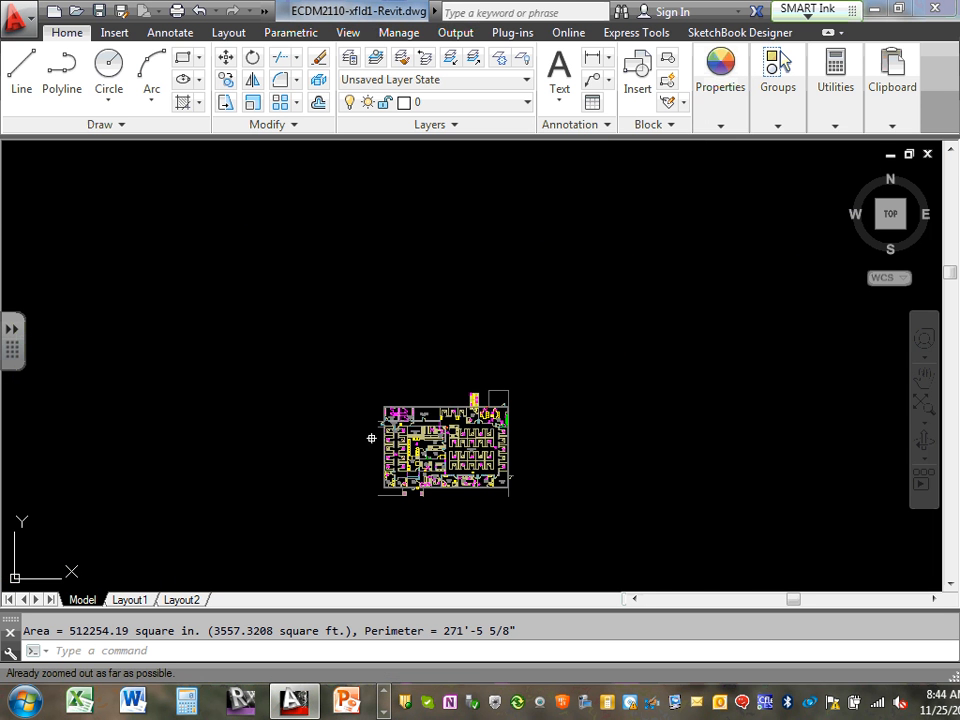
# Trace a first AREA outline around the six corners of Open Office 127
pyautogui.scroll(6, 408, 448)
pyautogui.moveTo(417, 423); pyautogui.dragTo(302, 277, button='middle')
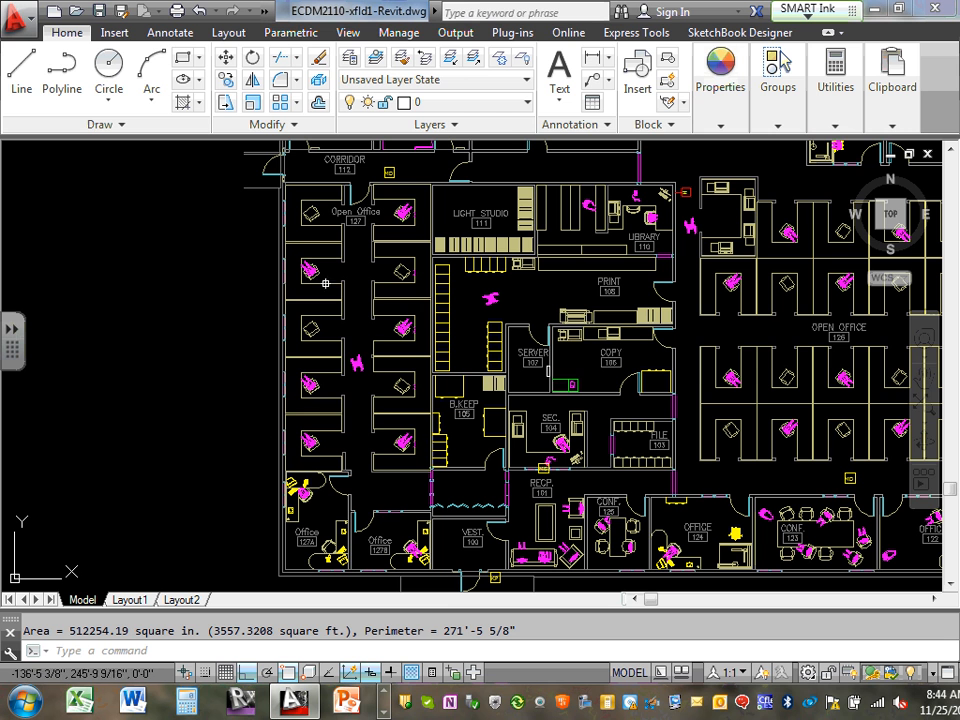
pyautogui.write('area')
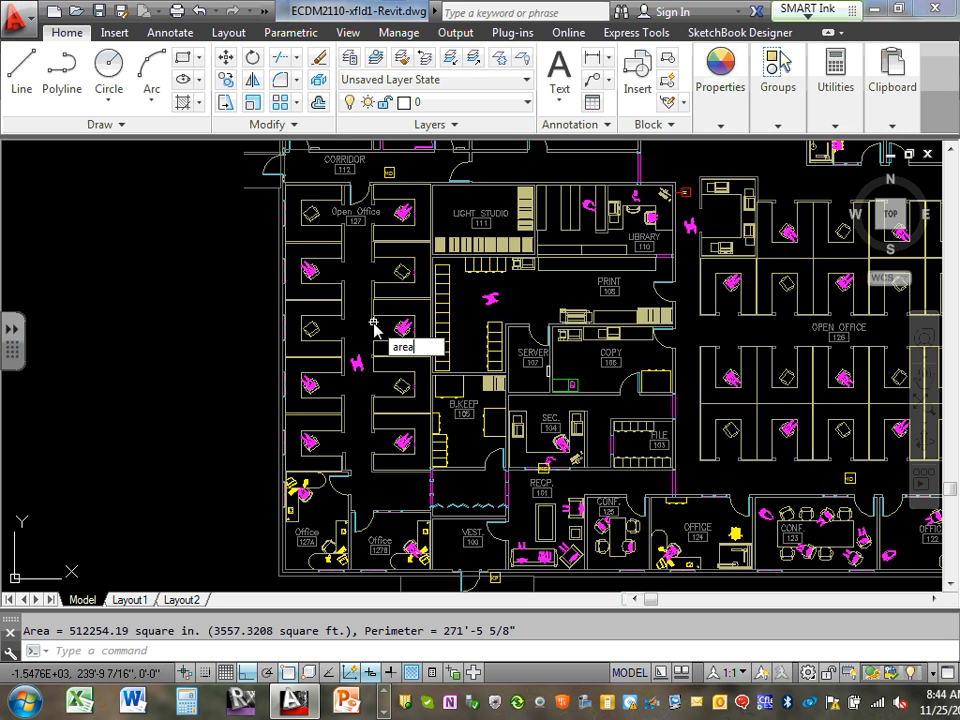
pyautogui.press('Return')
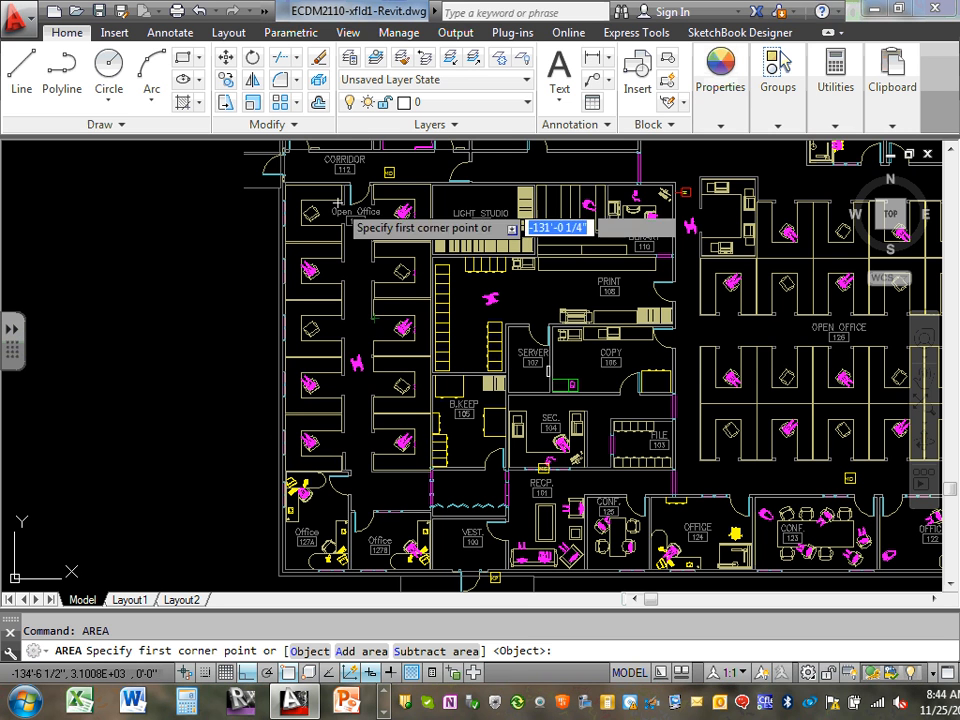
pyautogui.click(281, 181)
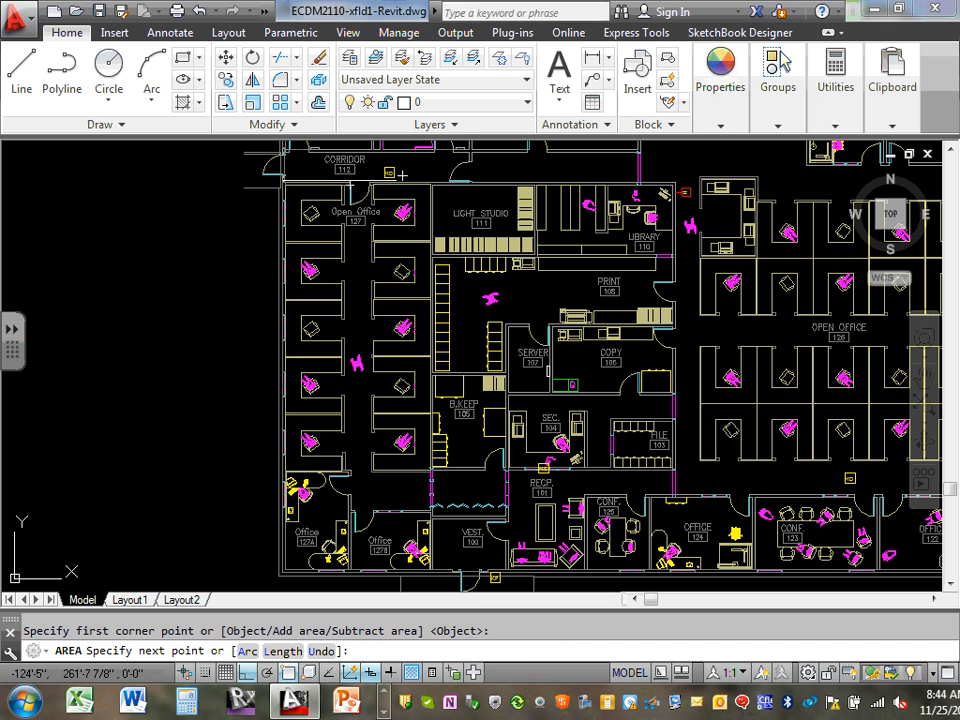
pyautogui.click(430, 183)
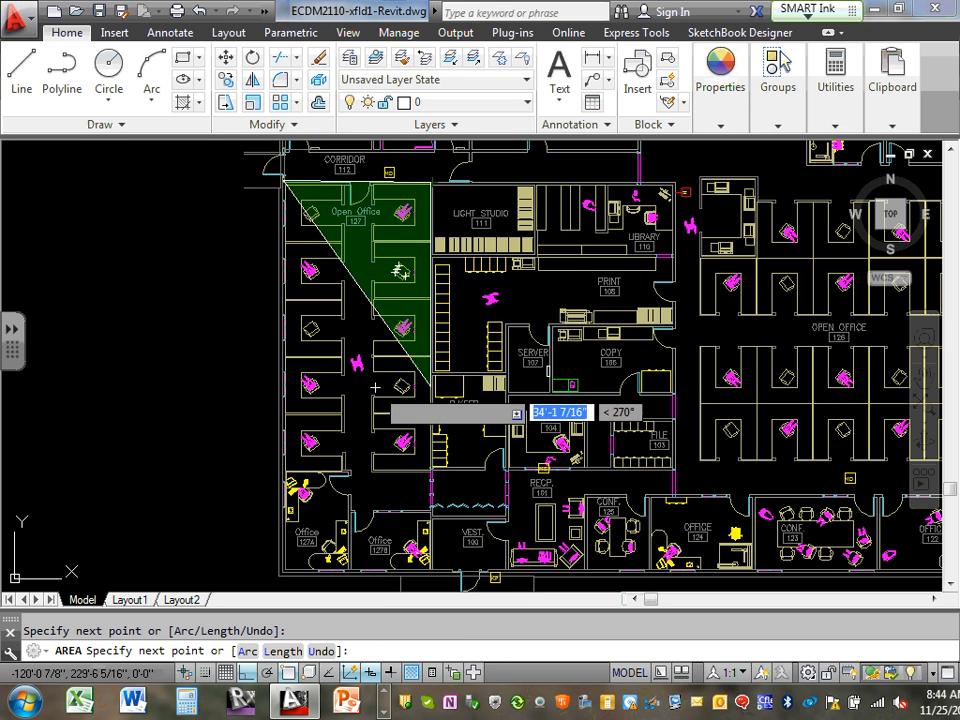
pyautogui.click(431, 509)
pyautogui.click(349, 510)
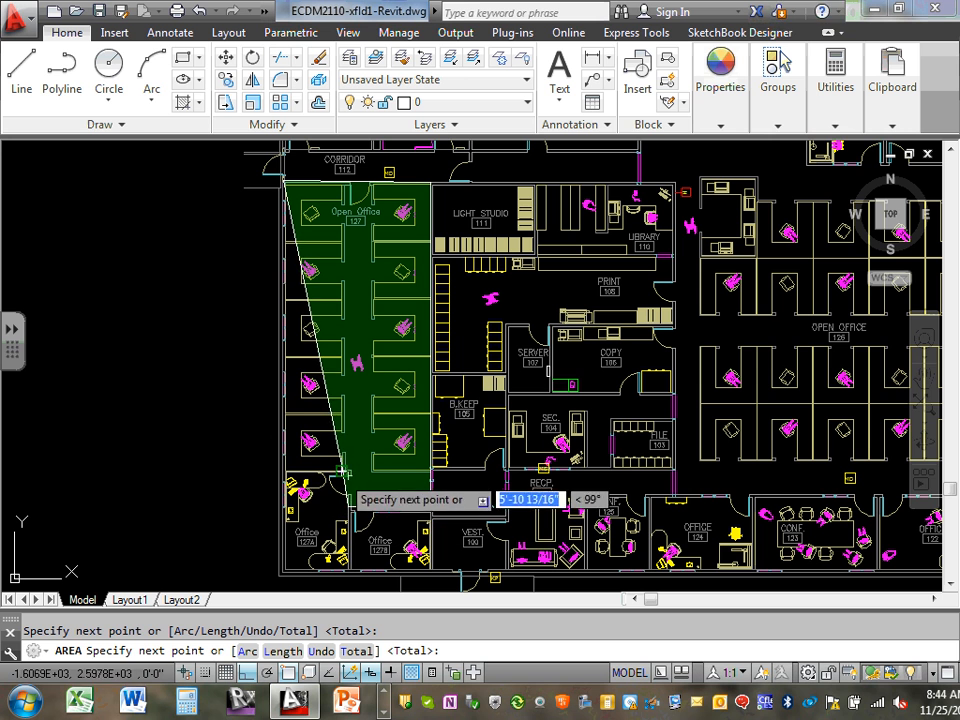
pyautogui.click(286, 476)
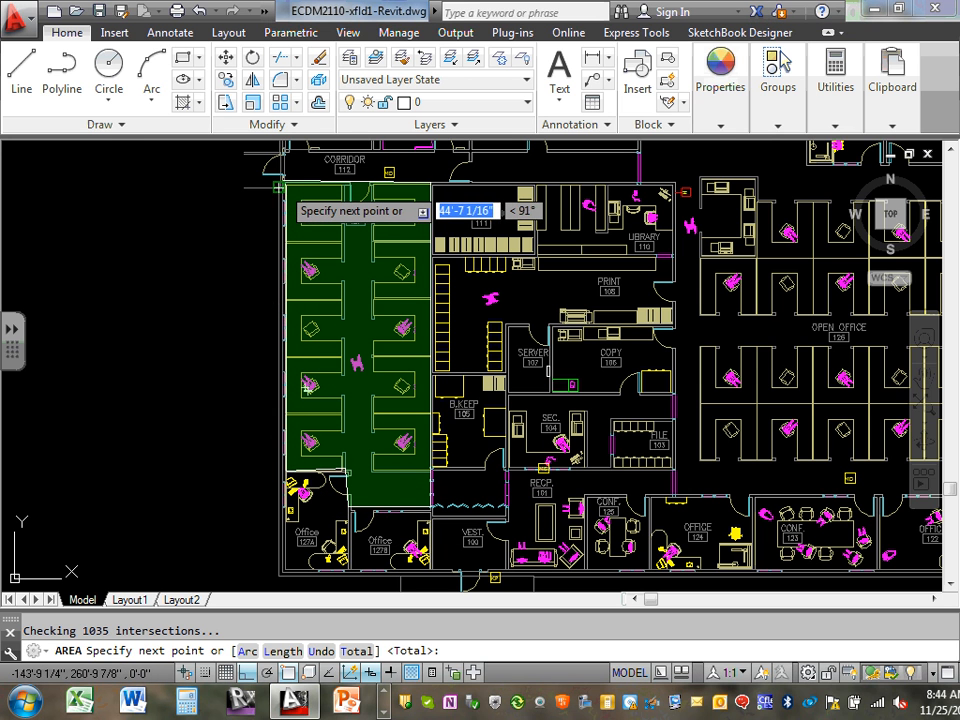
pyautogui.click(281, 187)
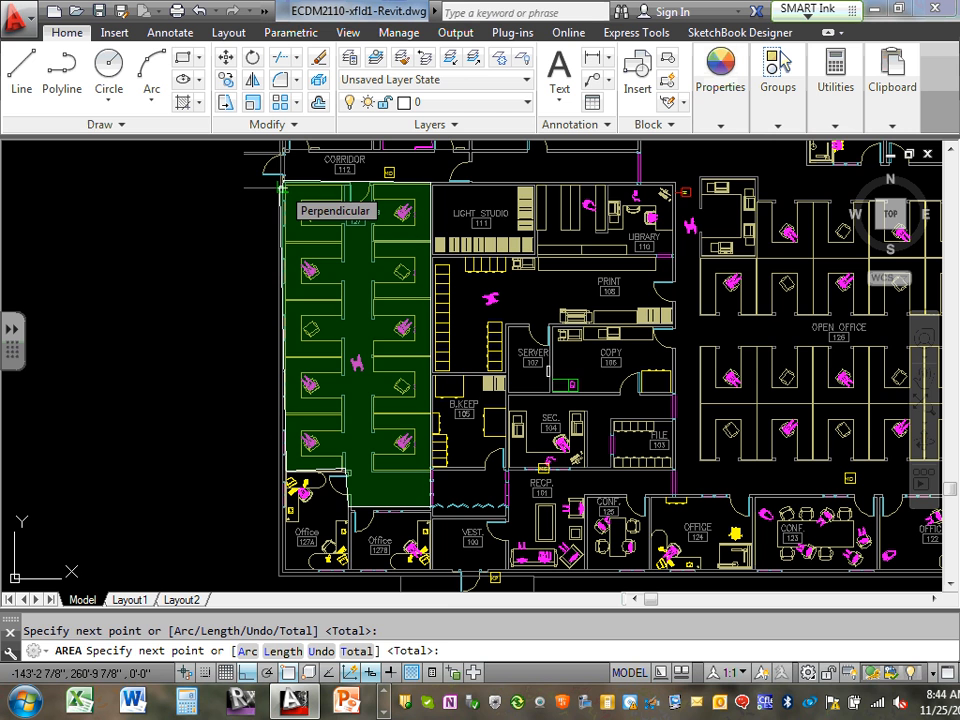
pyautogui.press('Return')
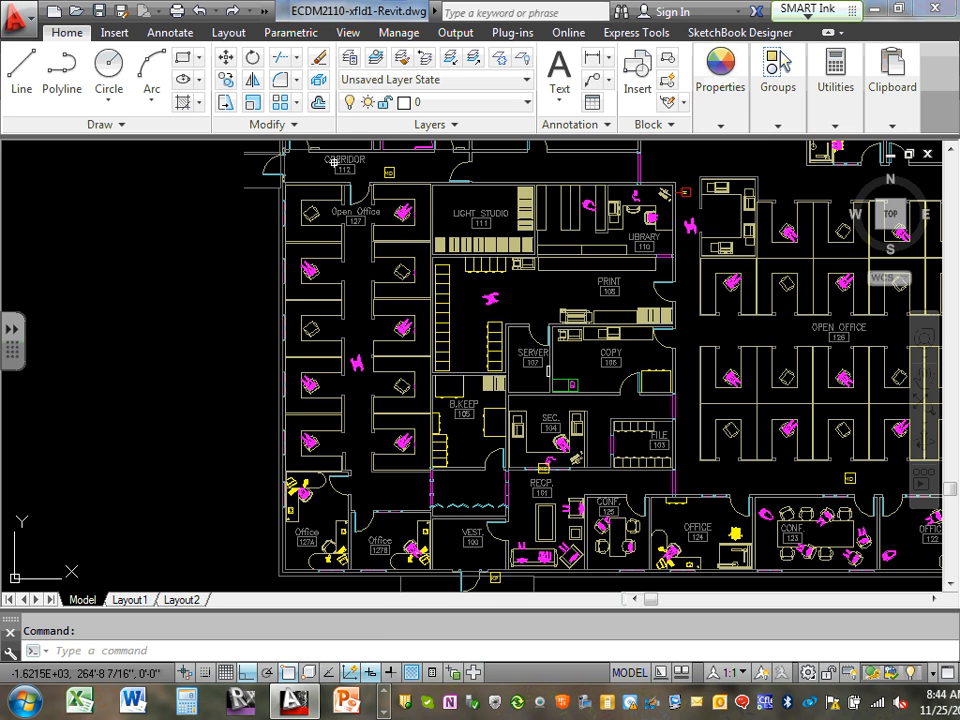
# Remeasure Open Office 127, getting 1119.77 sq ft with a 148'-7 15/16" perimeter
pyautogui.write('are')
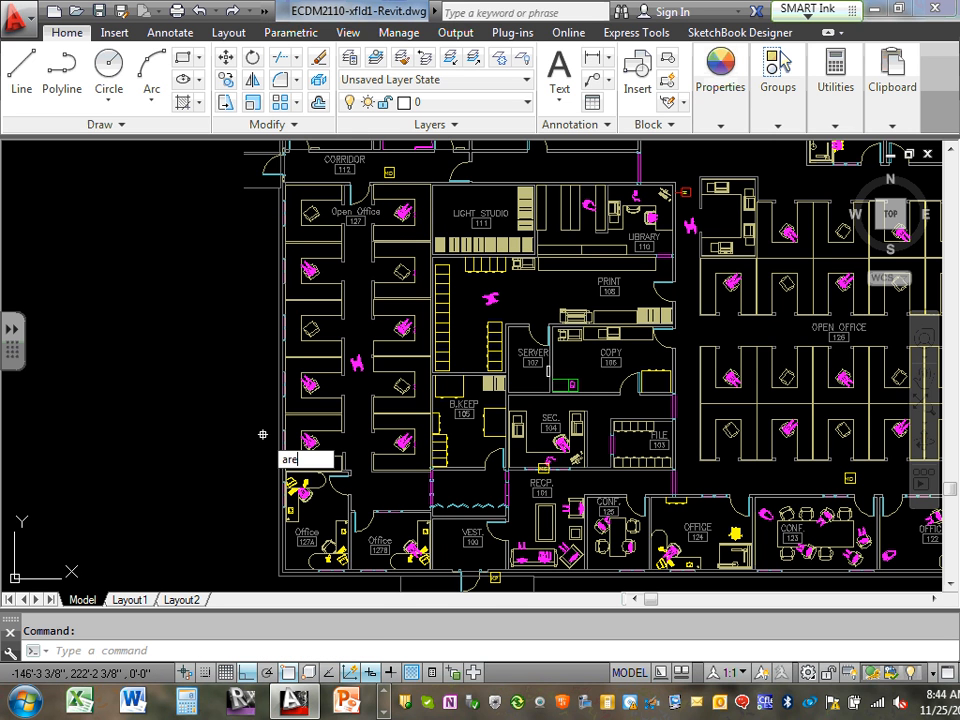
pyautogui.write('a')
pyautogui.press('Return')
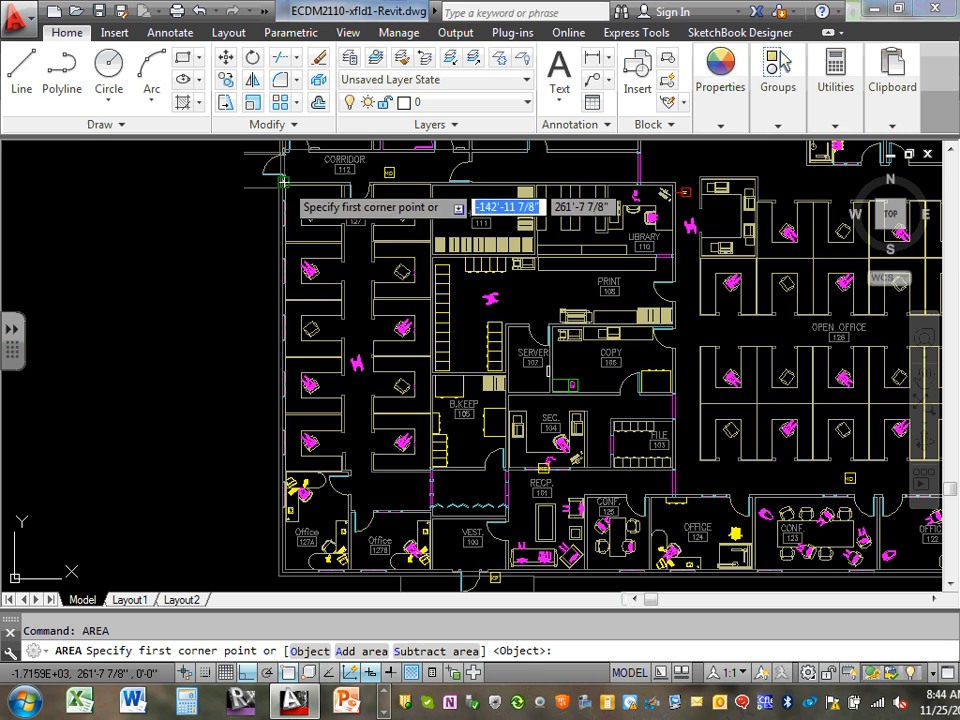
pyautogui.click(283, 180)
pyautogui.click(432, 183)
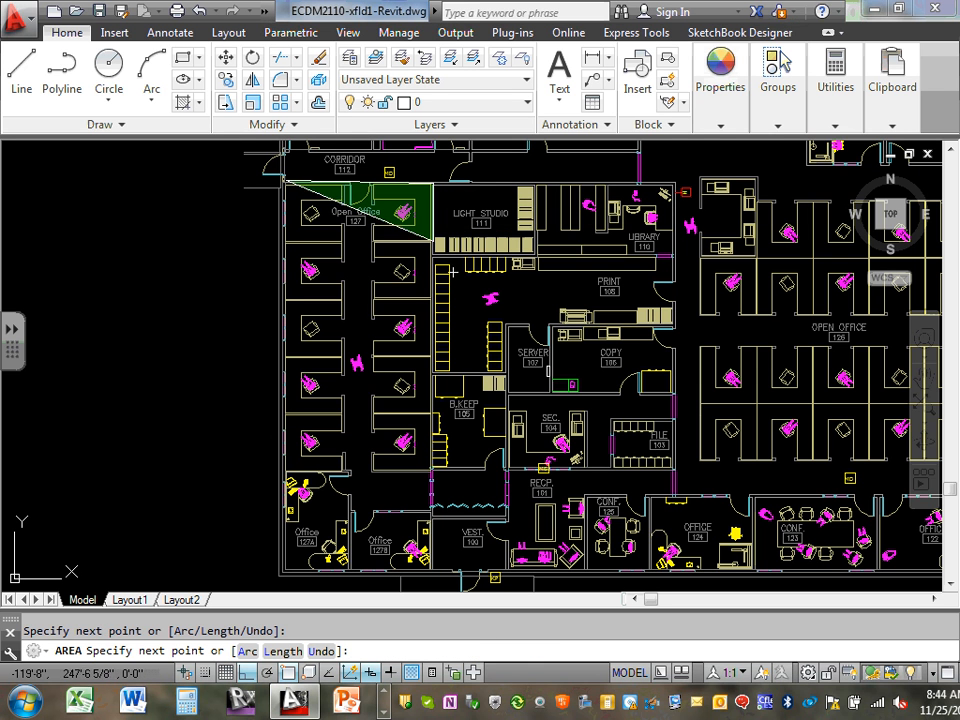
pyautogui.click(432, 507)
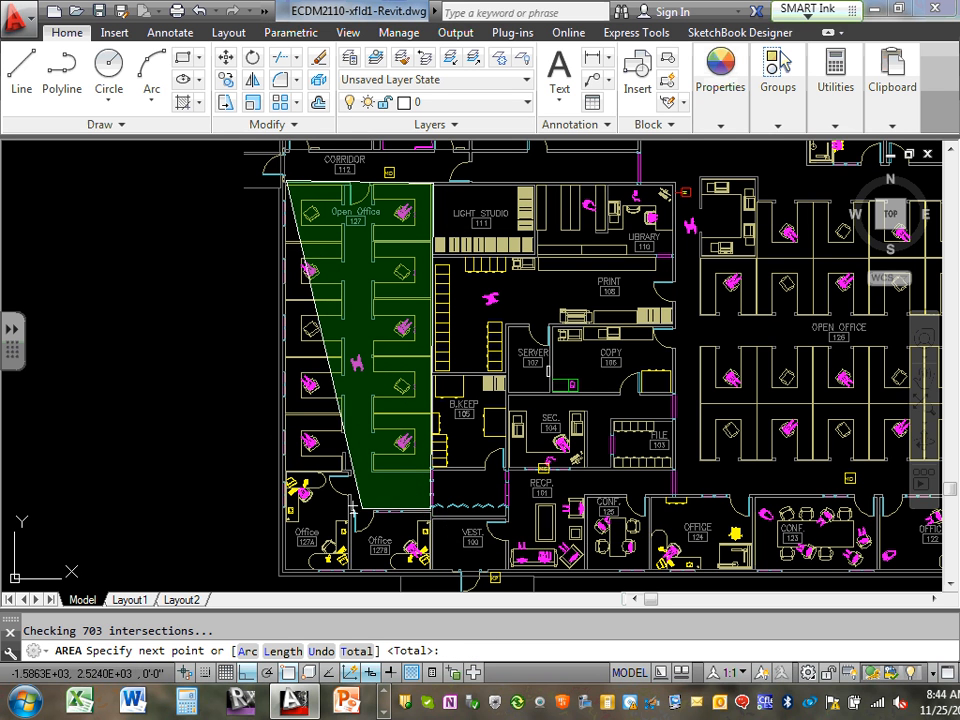
pyautogui.click(355, 477)
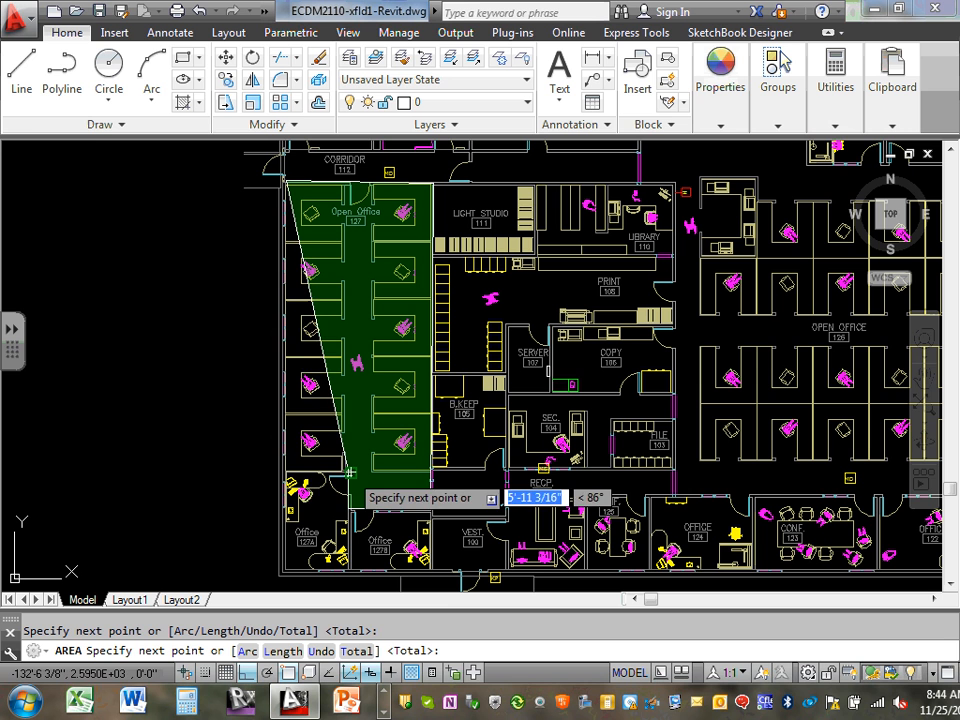
pyautogui.click(290, 478)
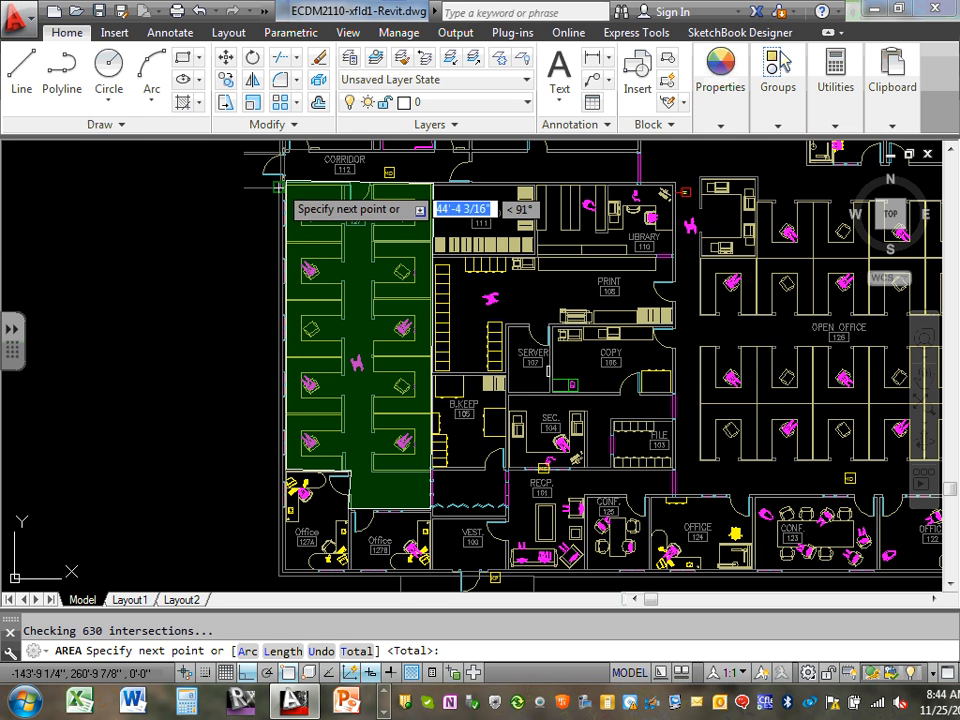
pyautogui.rightClick(289, 189)
pyautogui.click(318, 192)
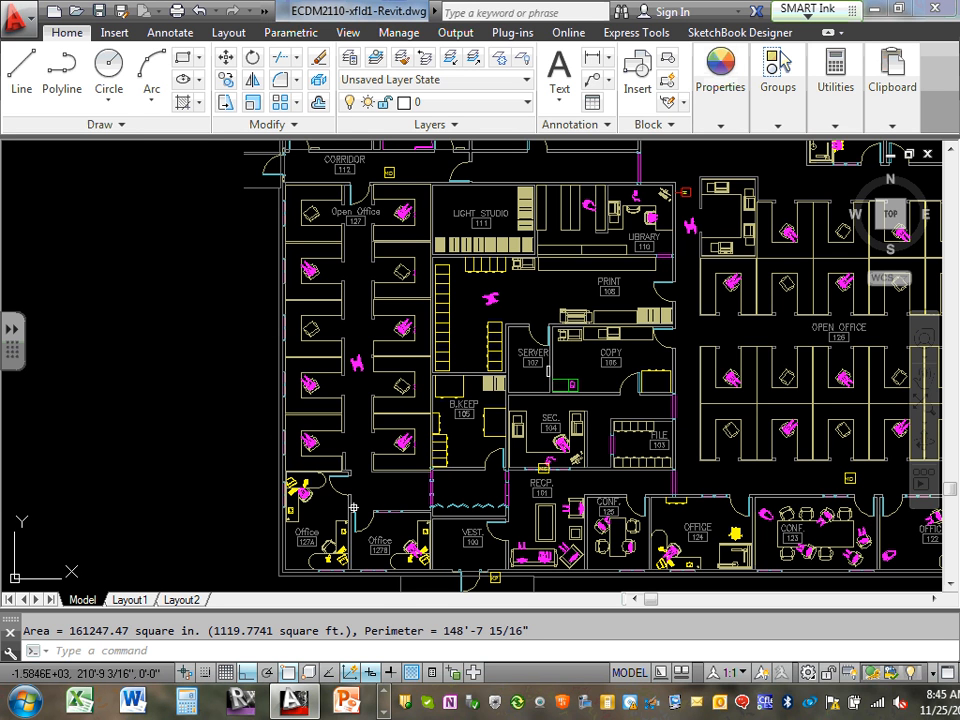
# Switch back to the COMcheck project window
pyautogui.click(385, 694)
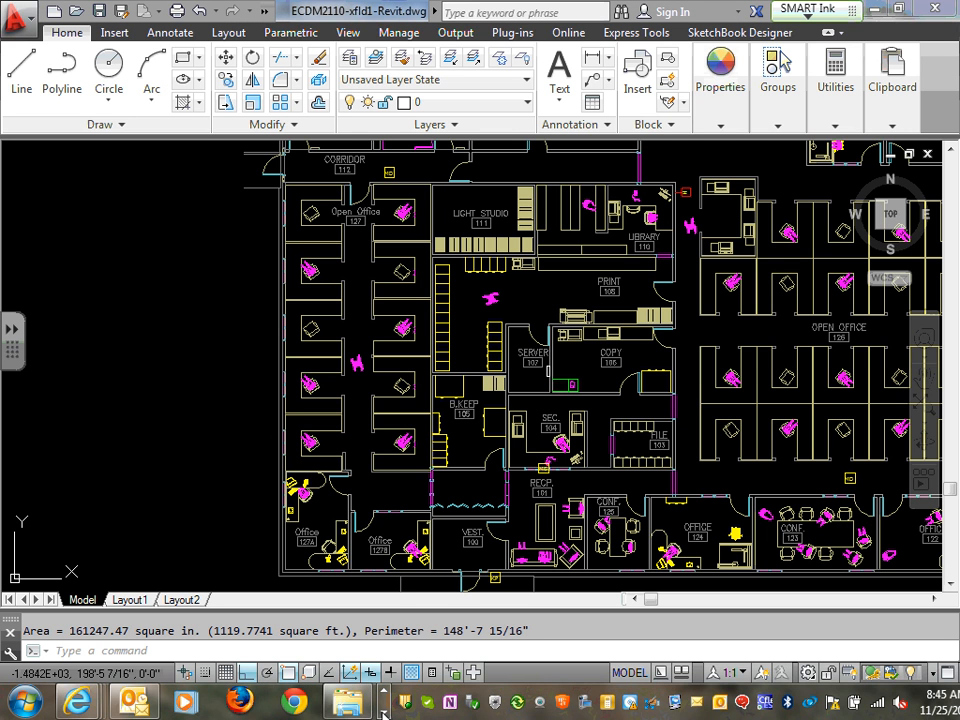
pyautogui.click(384, 712)
pyautogui.click(384, 712)
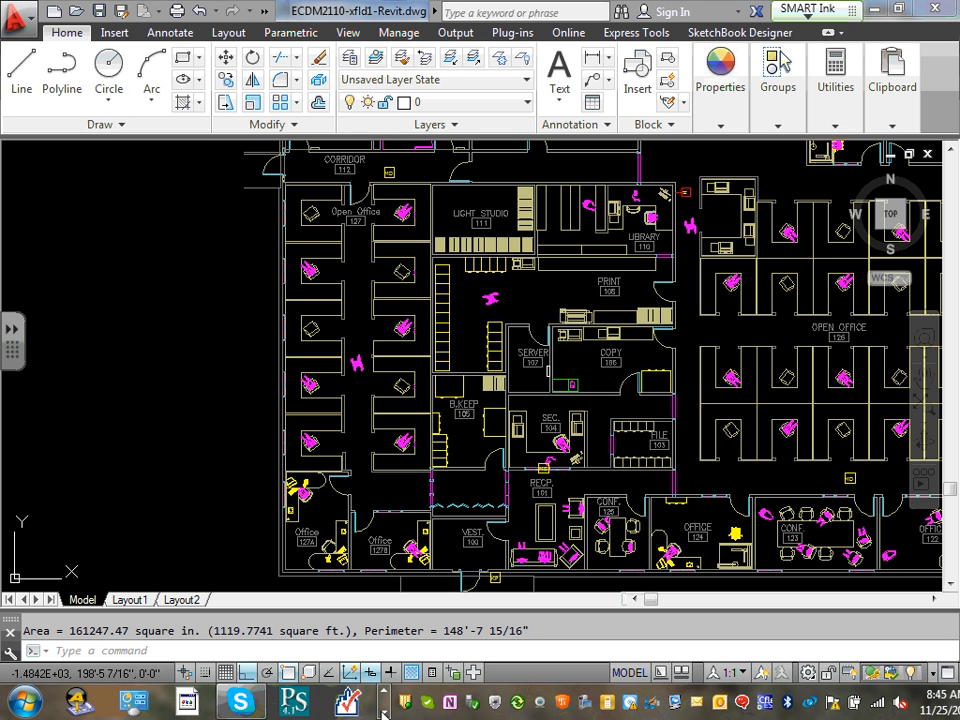
pyautogui.click(384, 712)
pyautogui.click(384, 712)
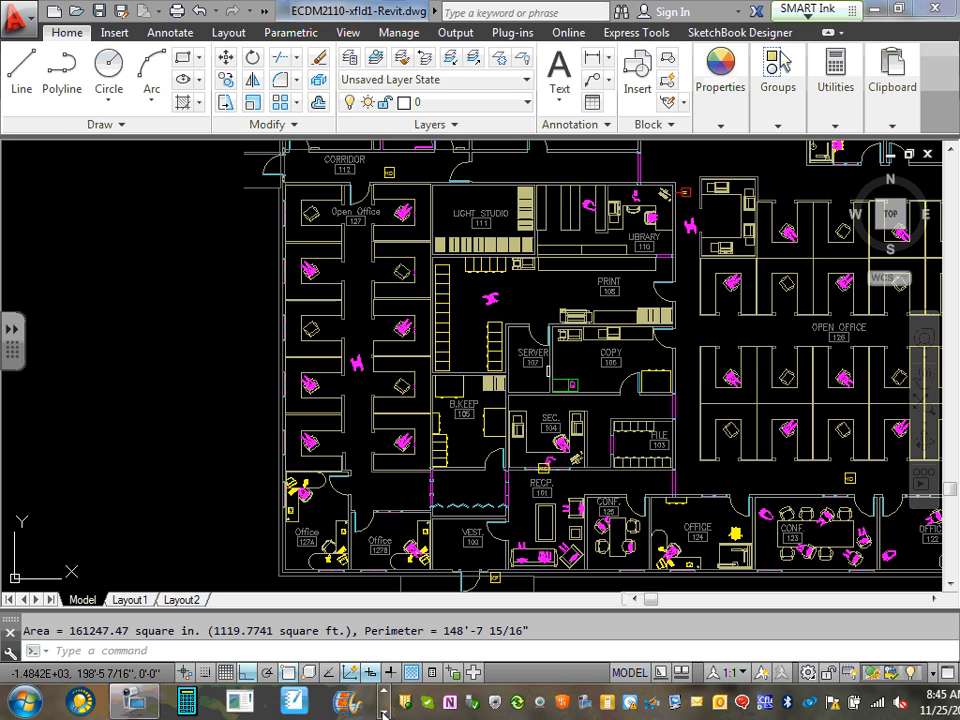
pyautogui.click(384, 712)
pyautogui.click(140, 700)
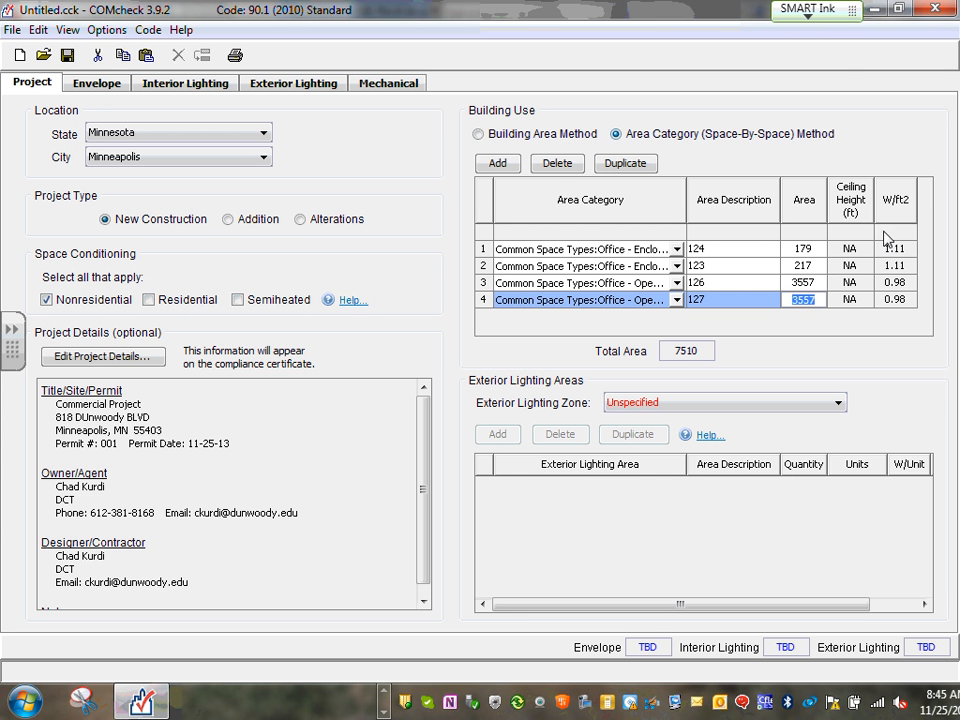
# Set space 127's area to 1013 for a 4966 total, and add a new space row
pyautogui.write('1013')
pyautogui.click(815, 283)
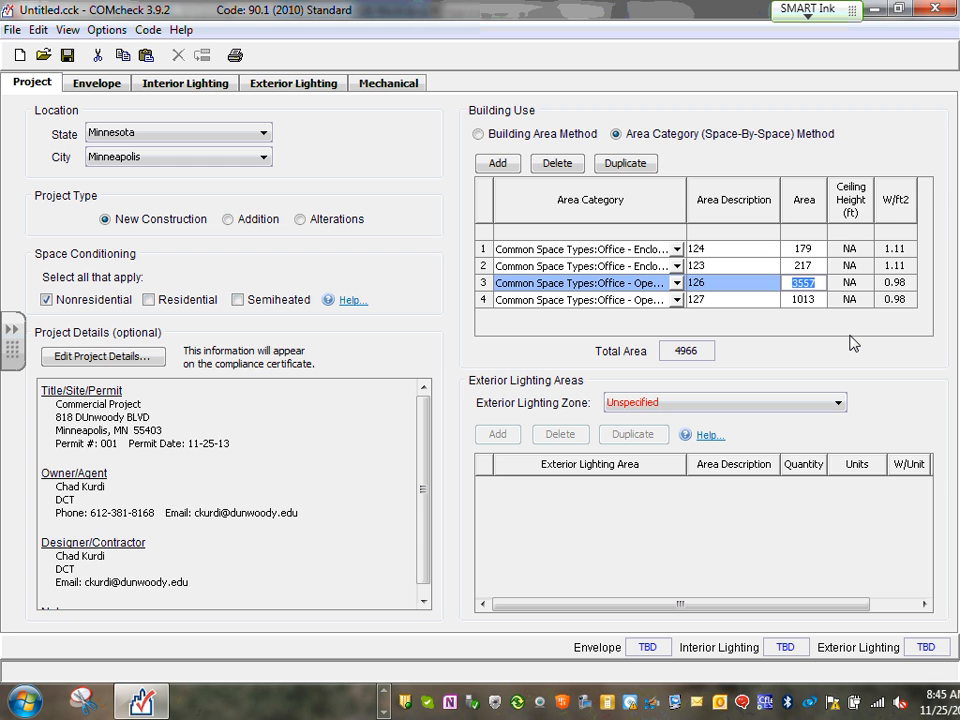
pyautogui.click(497, 165)
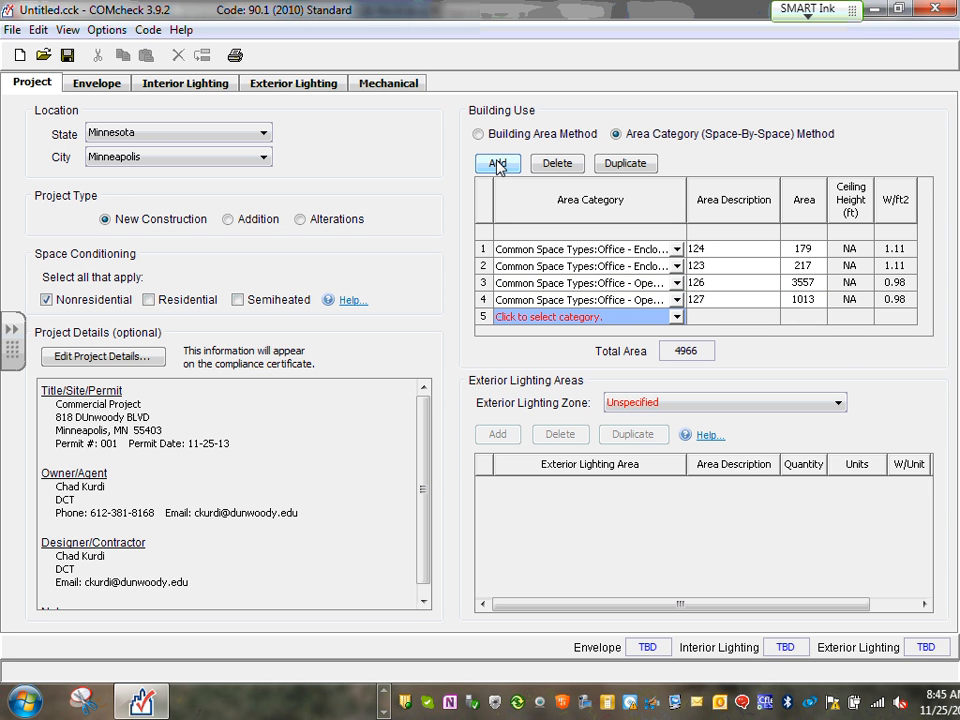
# Make row 5 a Restrooms space described as 113 with area 180, totalling 5146
pyautogui.click(677, 317)
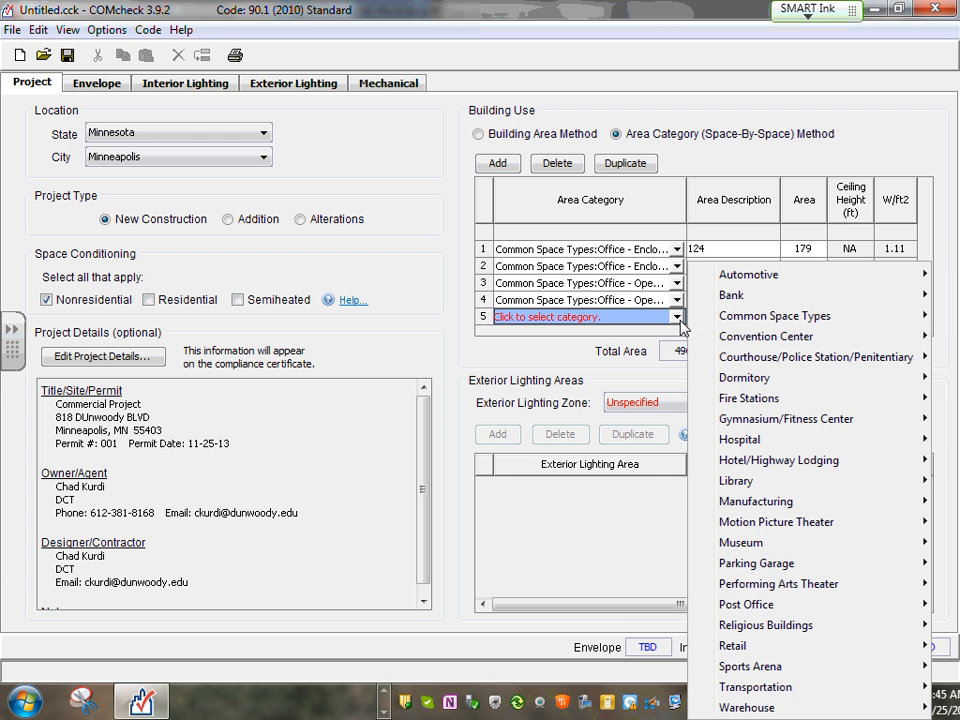
pyautogui.moveTo(845, 316)
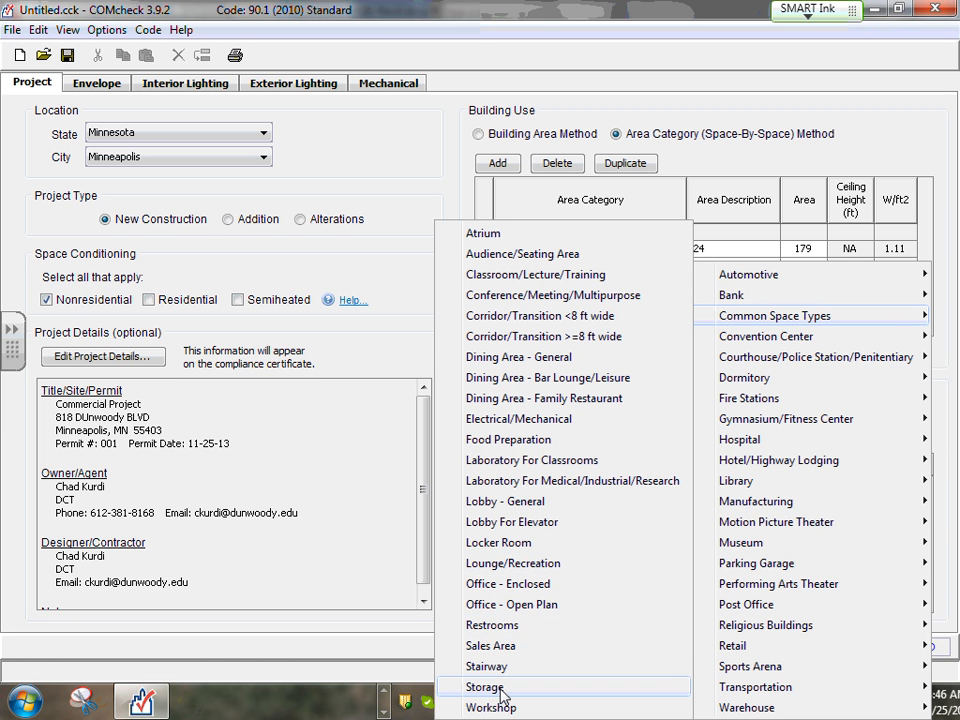
pyautogui.click(493, 626)
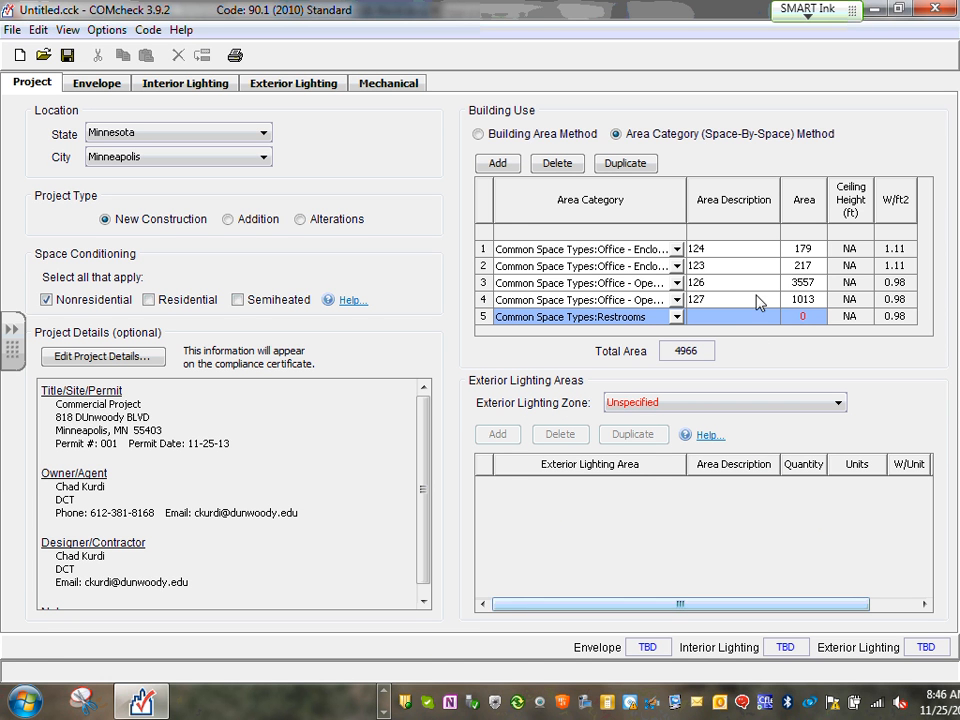
pyautogui.click(728, 316)
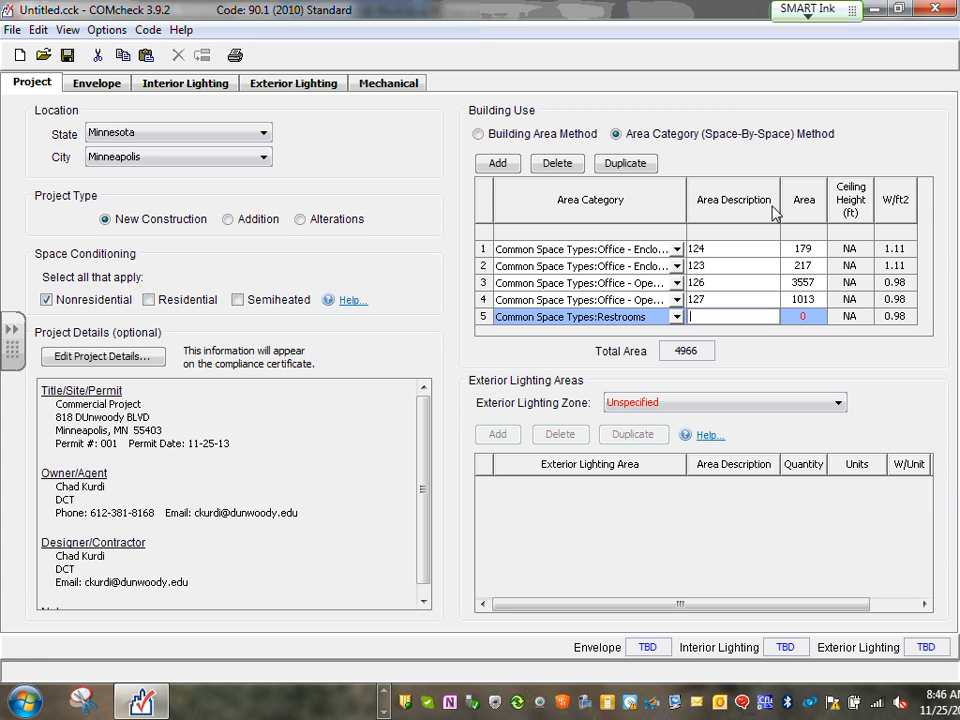
pyautogui.write('113')
pyautogui.click(810, 317)
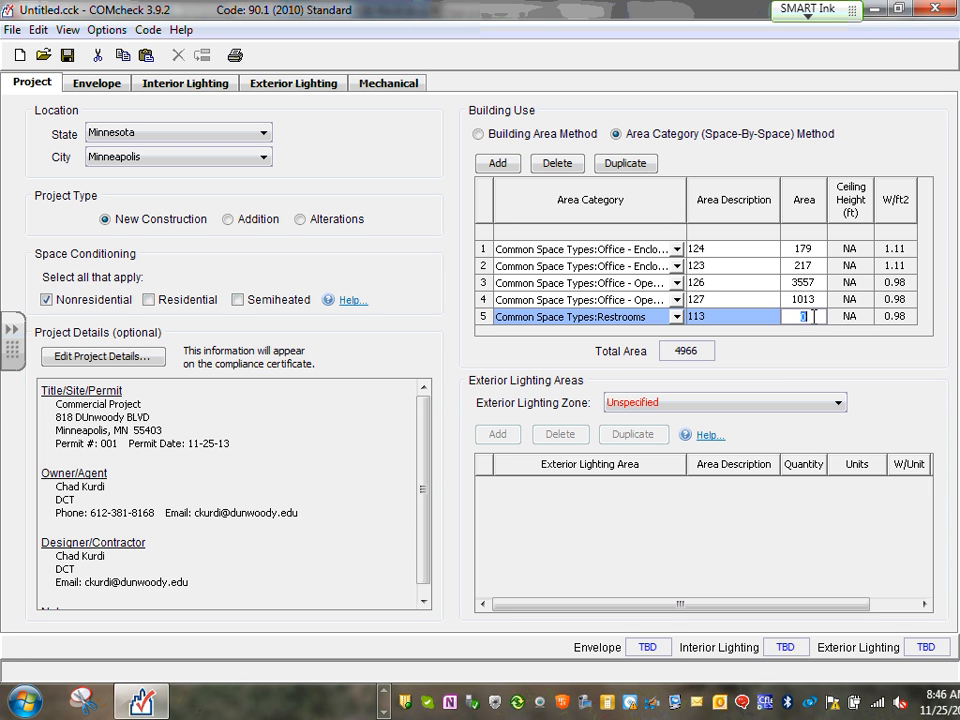
pyautogui.write('180')
pyautogui.click(810, 299)
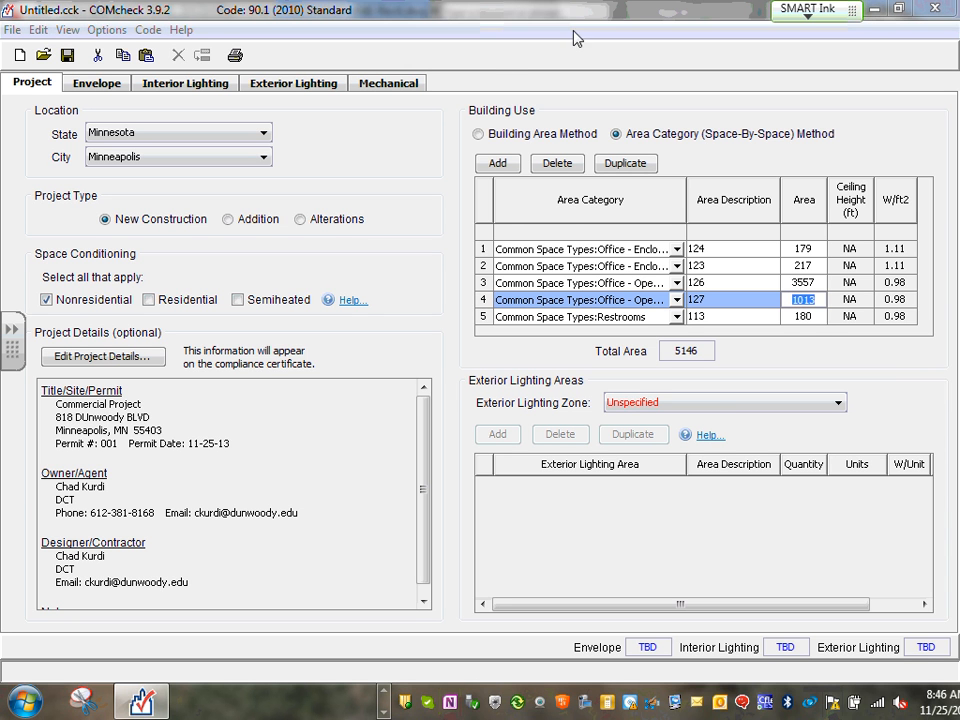
pyautogui.click(677, 318)
pyautogui.moveTo(808, 320)
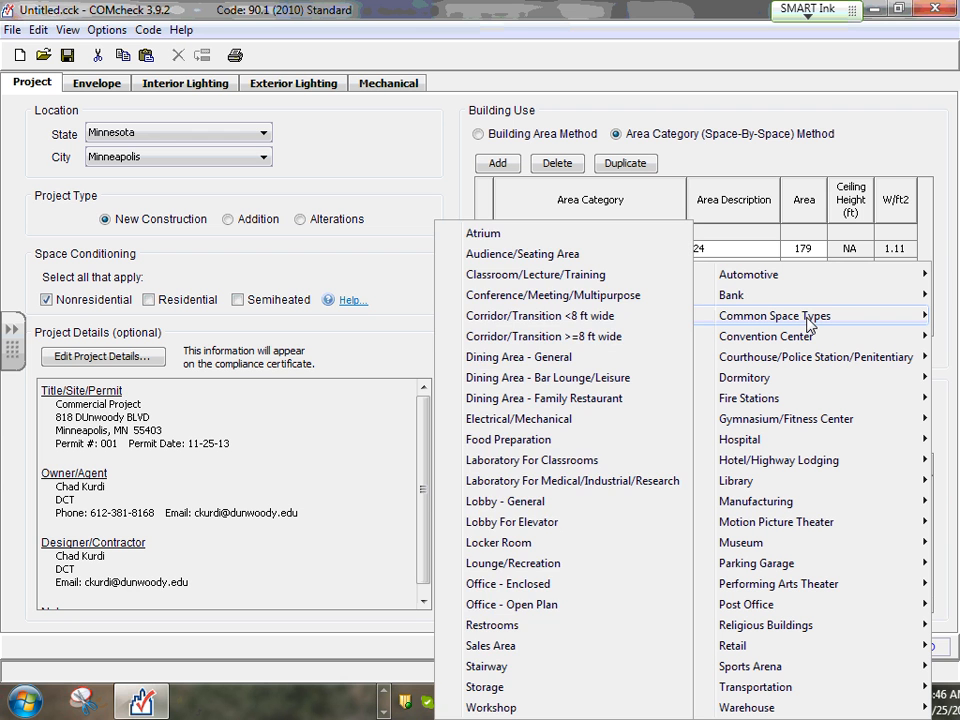
pyautogui.click(492, 625)
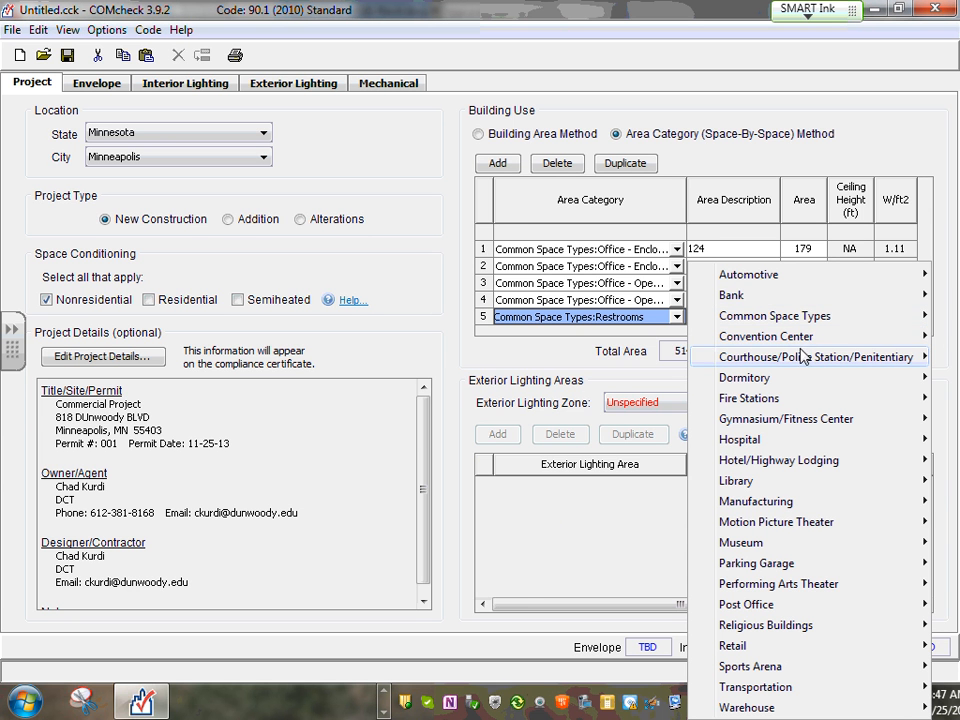
pyautogui.moveTo(805, 365)
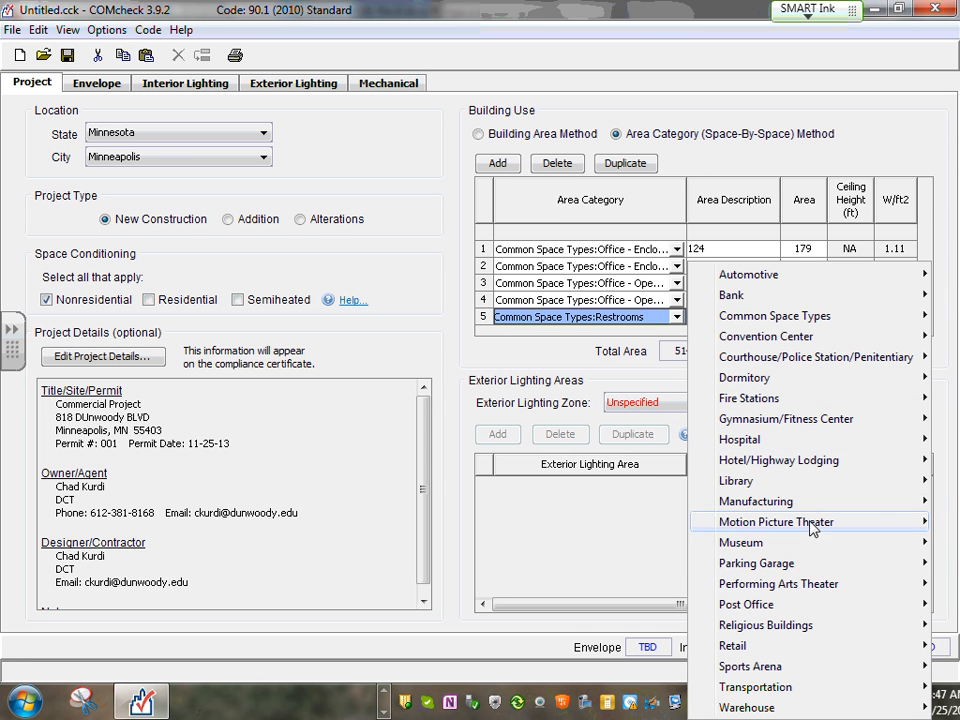
pyautogui.moveTo(786, 551)
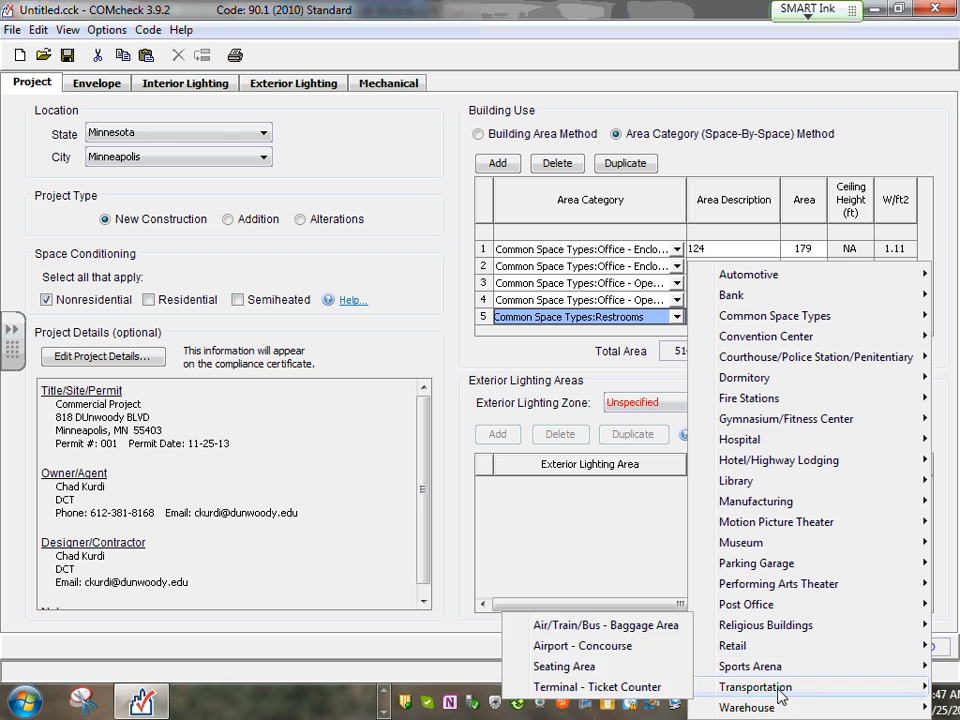
pyautogui.moveTo(761, 710)
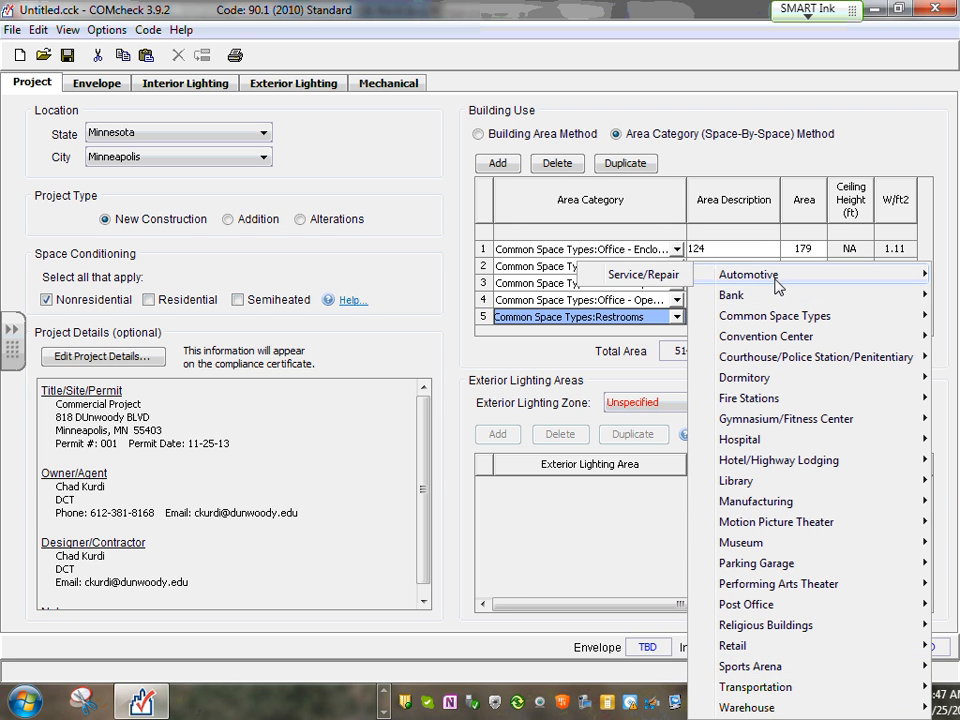
pyautogui.moveTo(798, 323)
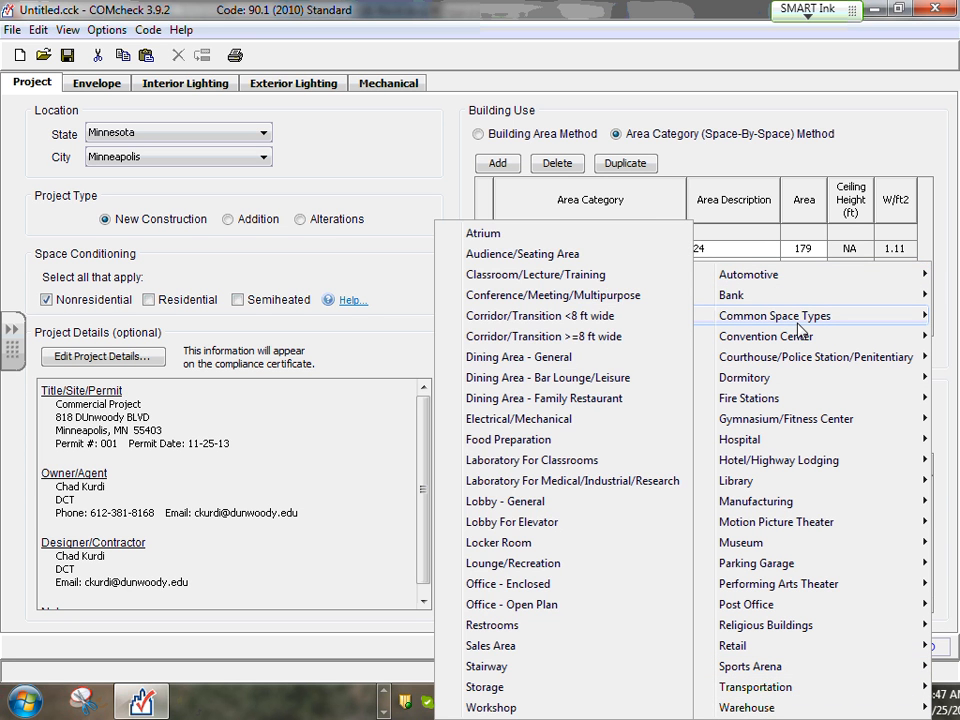
pyautogui.moveTo(735, 335)
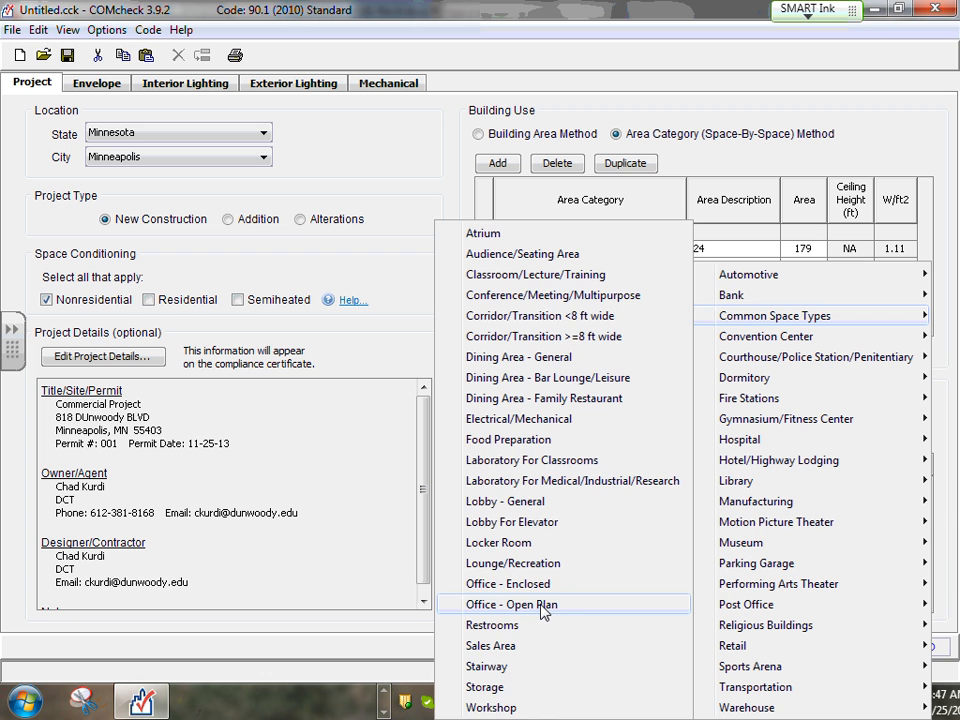
pyautogui.moveTo(737, 486)
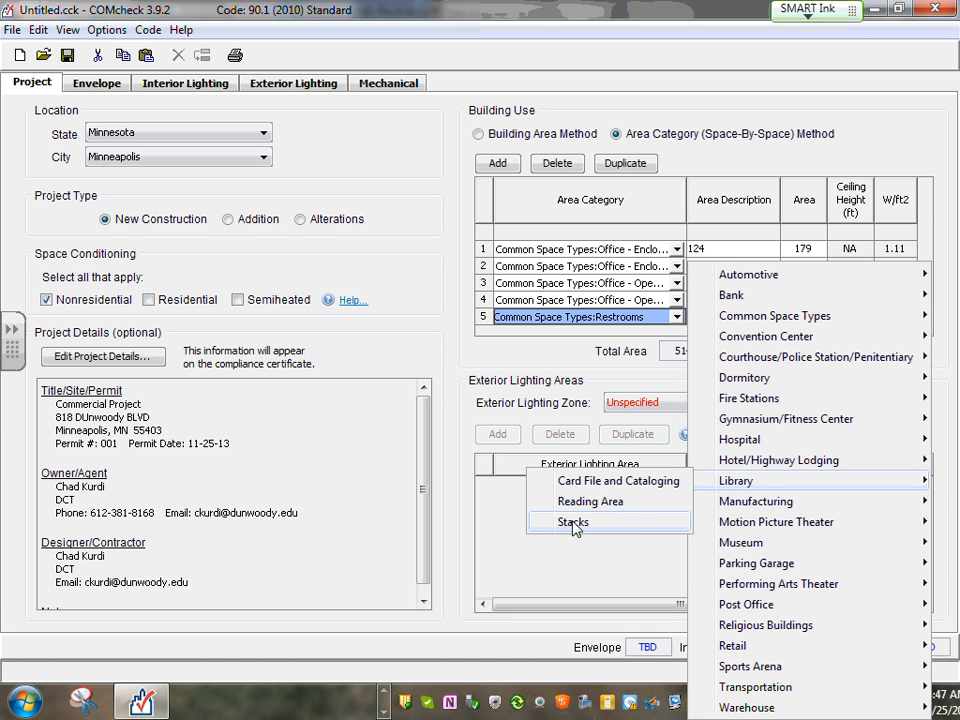
pyautogui.moveTo(815, 468)
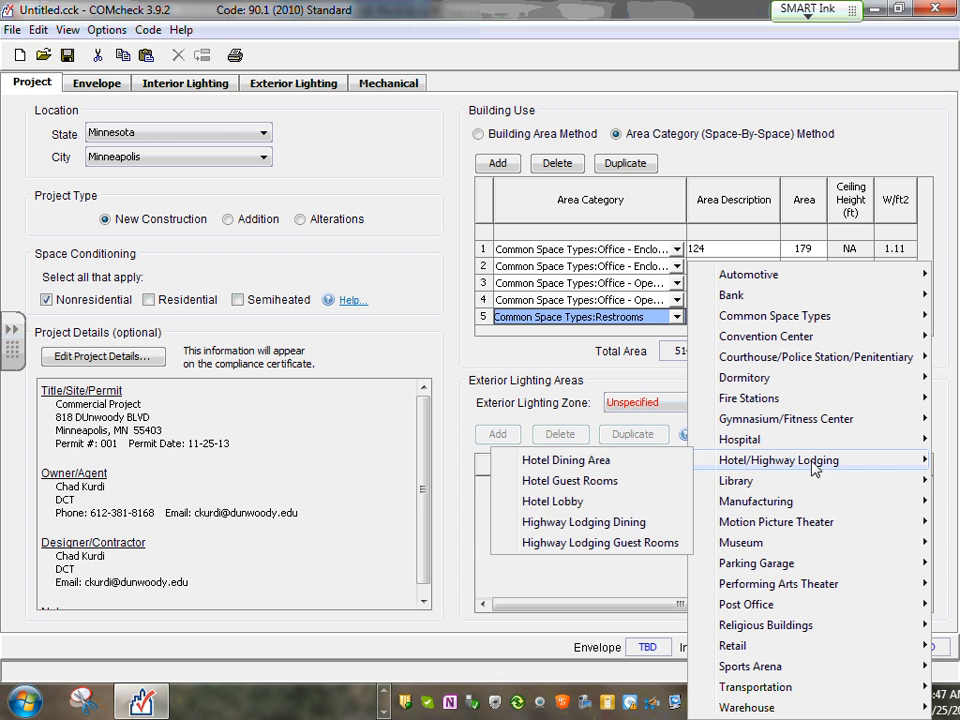
pyautogui.moveTo(785, 480)
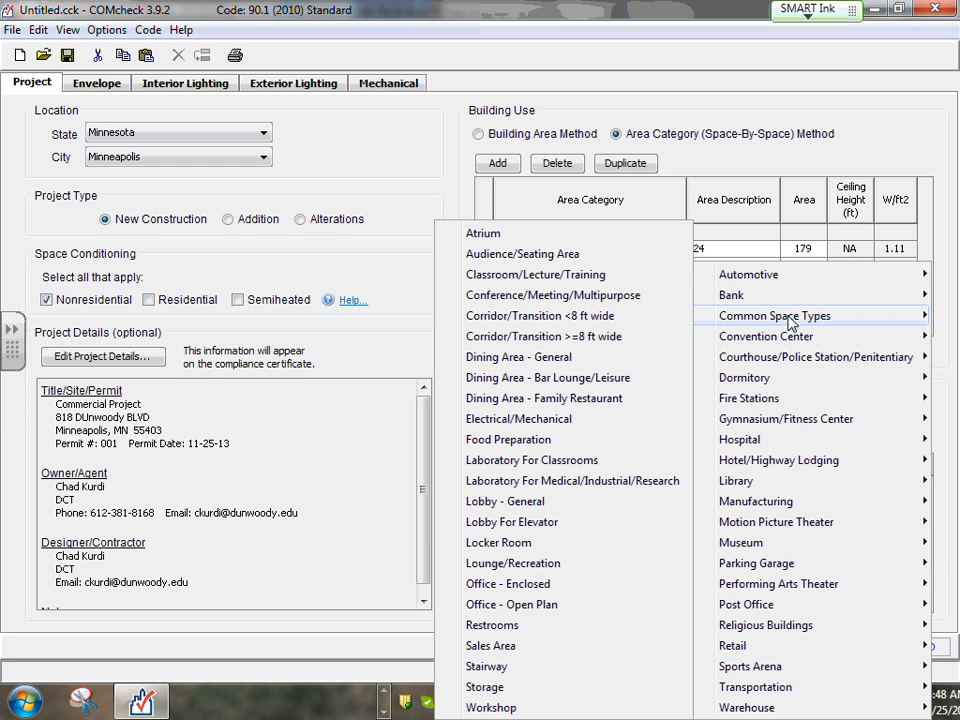
pyautogui.click(492, 625)
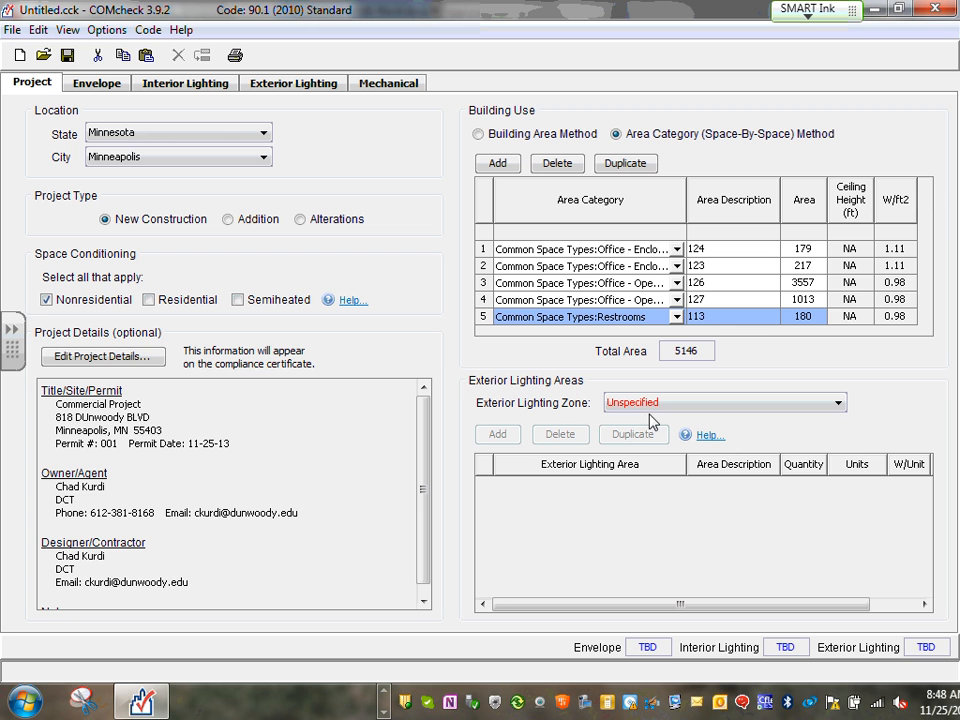
# Leave the exterior lighting zone Unspecified and show the Interior Lighting table, 5095 W allowed
pyautogui.click(838, 404)
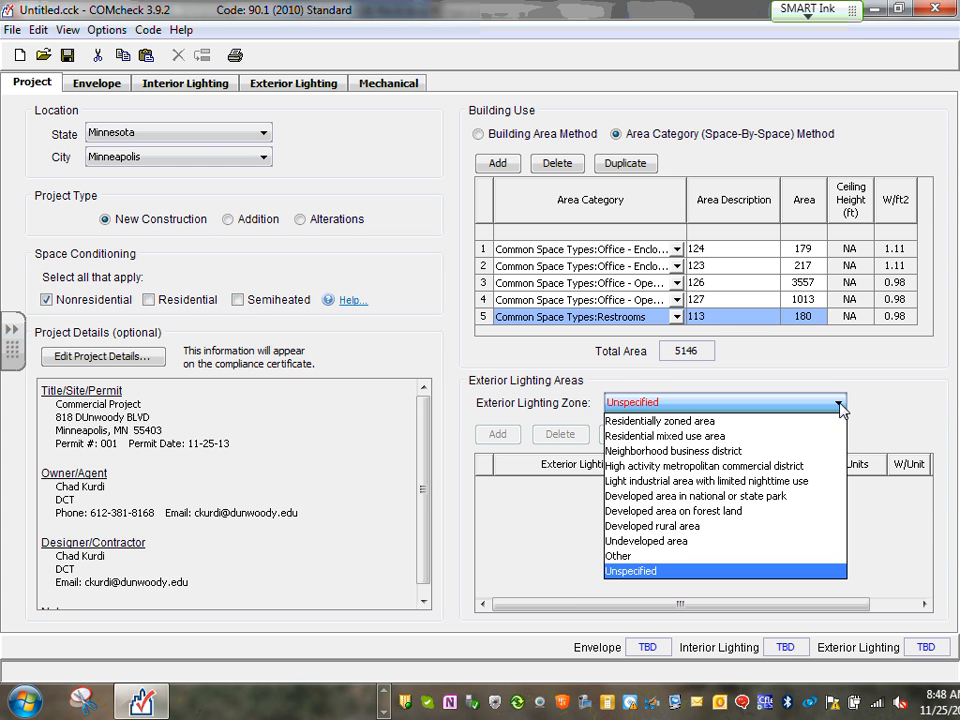
pyautogui.click(876, 391)
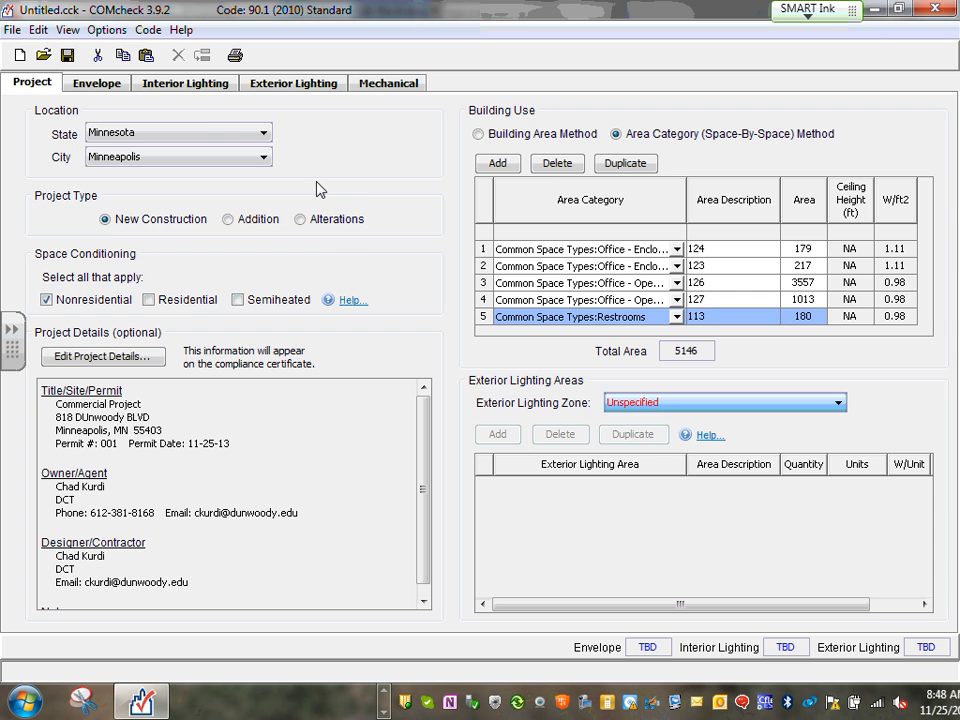
pyautogui.click(195, 86)
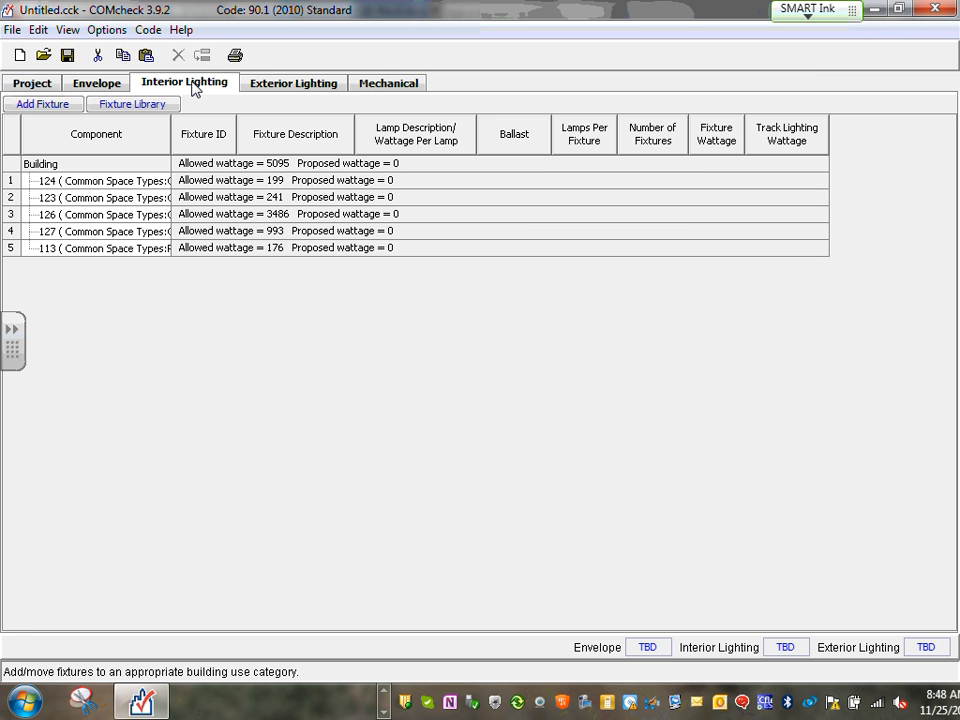
# Select room 124's row, then bring the Visual 2012 floor plan window to the front
pyautogui.click(13, 182)
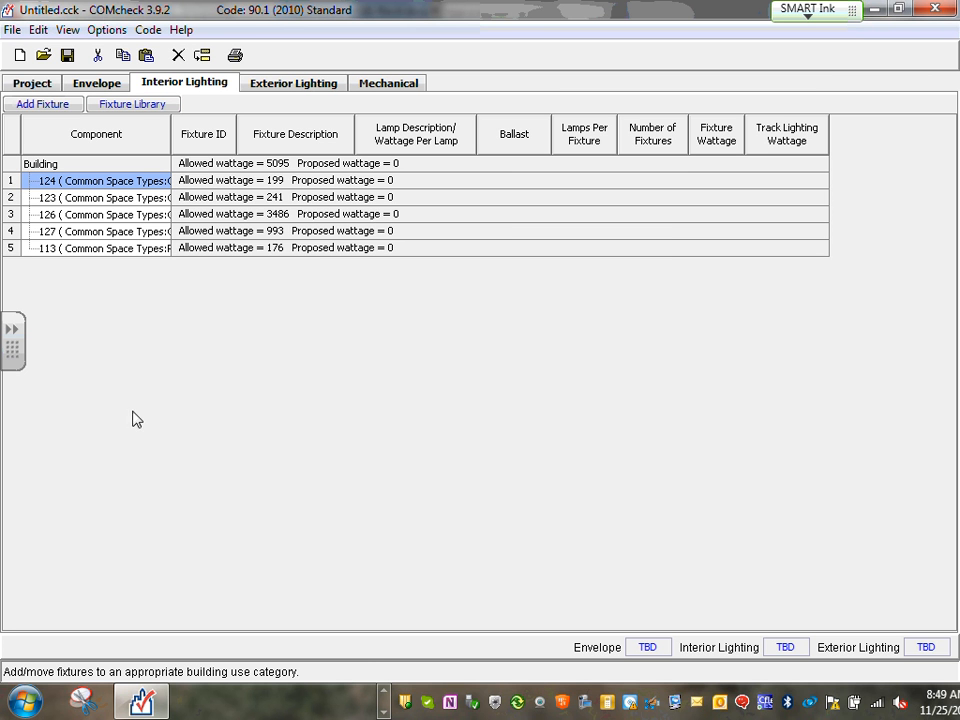
pyautogui.click(385, 692)
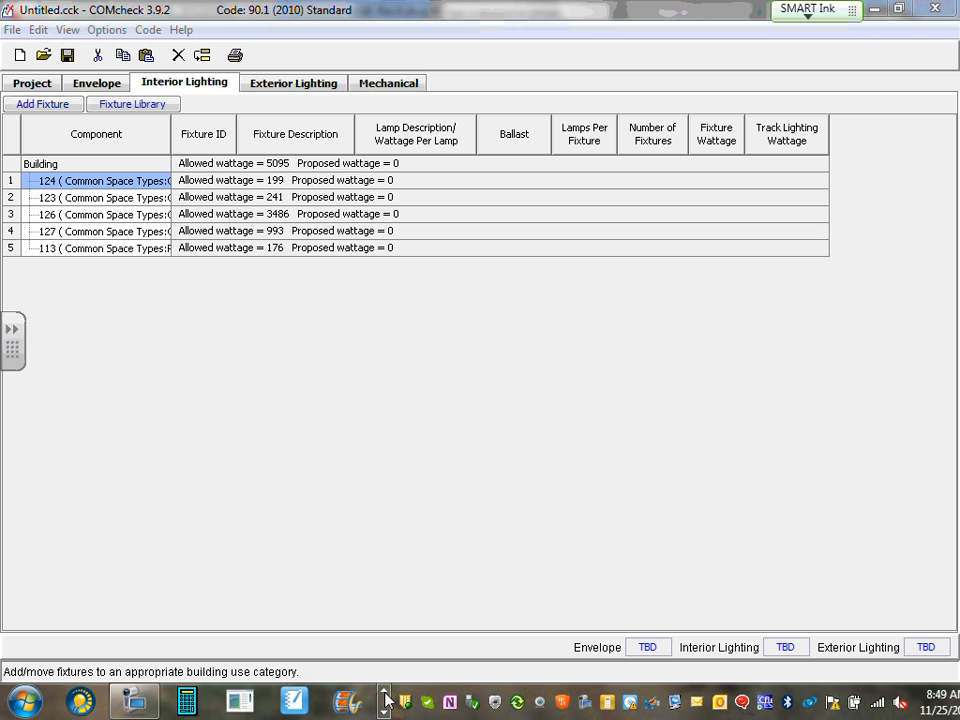
pyautogui.click(385, 692)
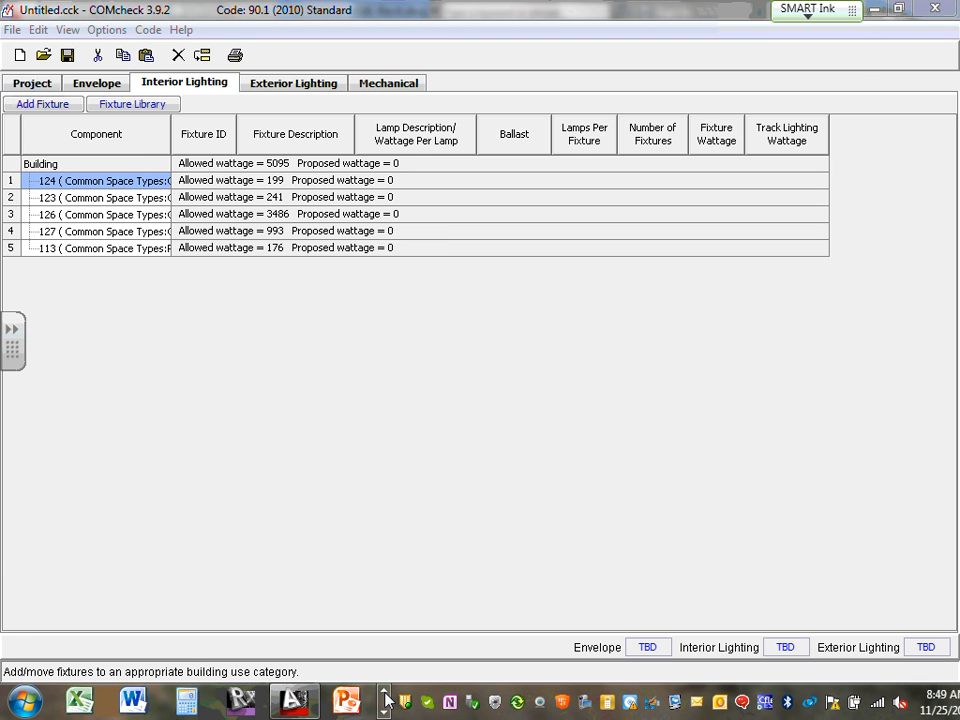
pyautogui.click(385, 691)
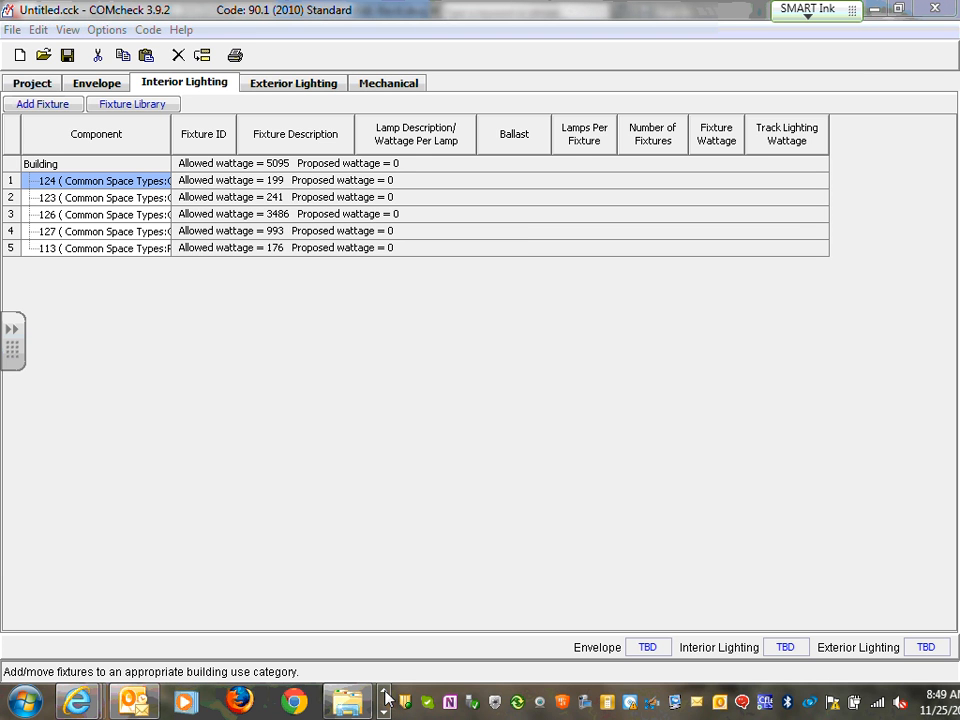
pyautogui.click(385, 711)
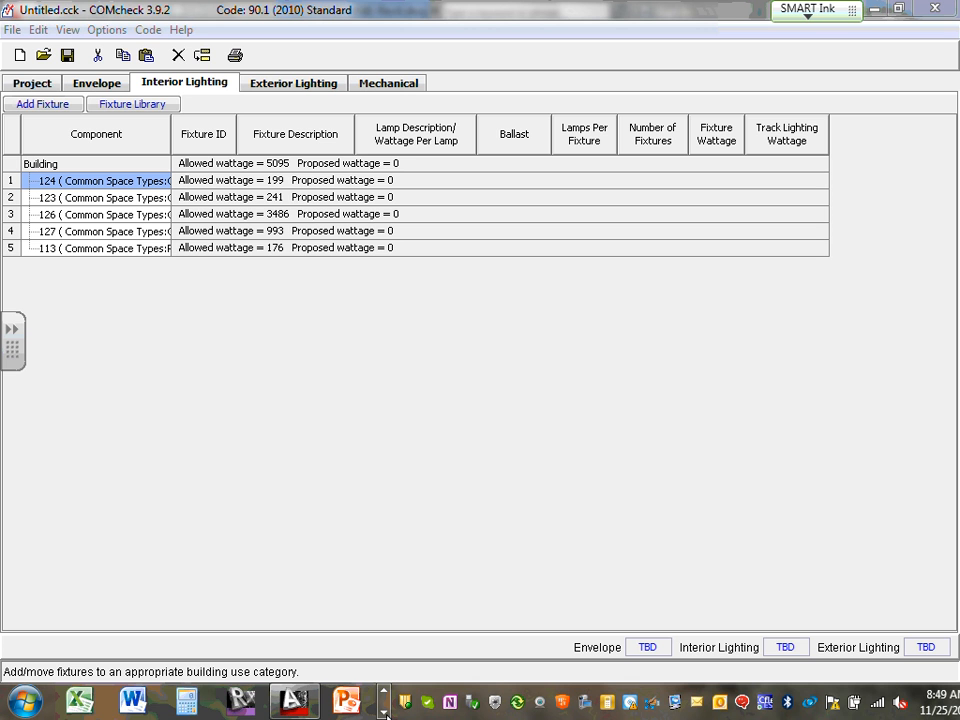
pyautogui.click(385, 713)
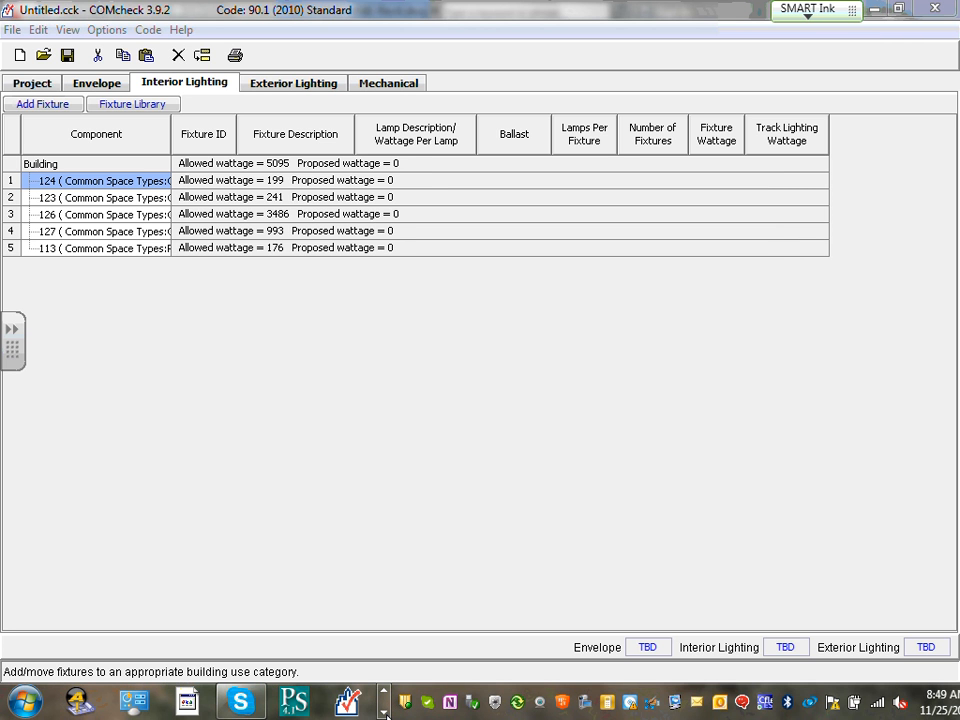
pyautogui.click(385, 713)
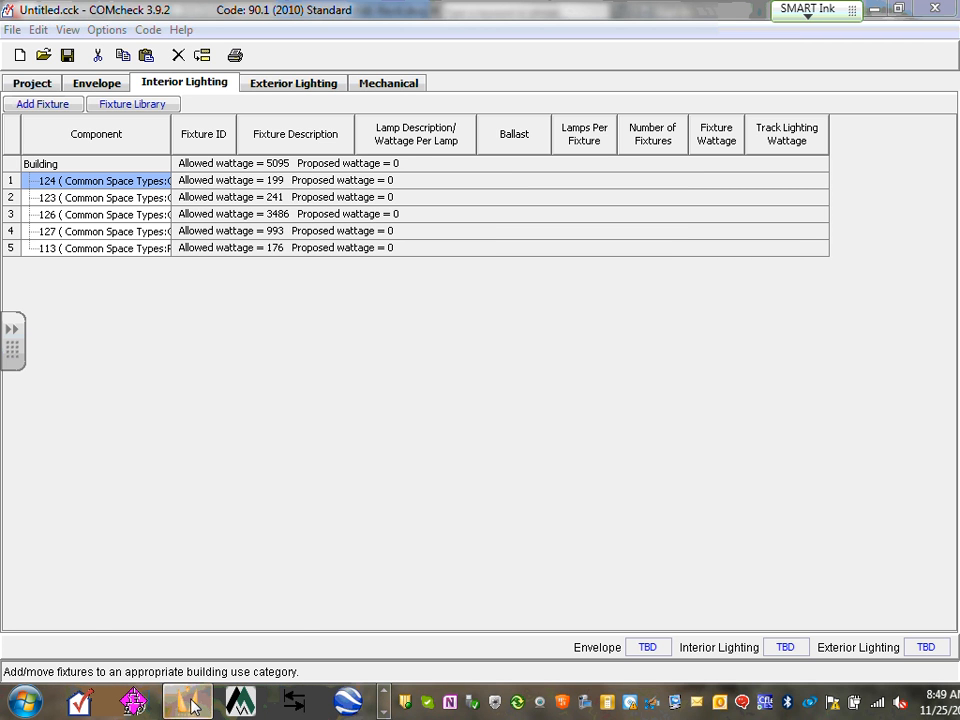
pyautogui.moveTo(193, 705)
pyautogui.click(204, 621)
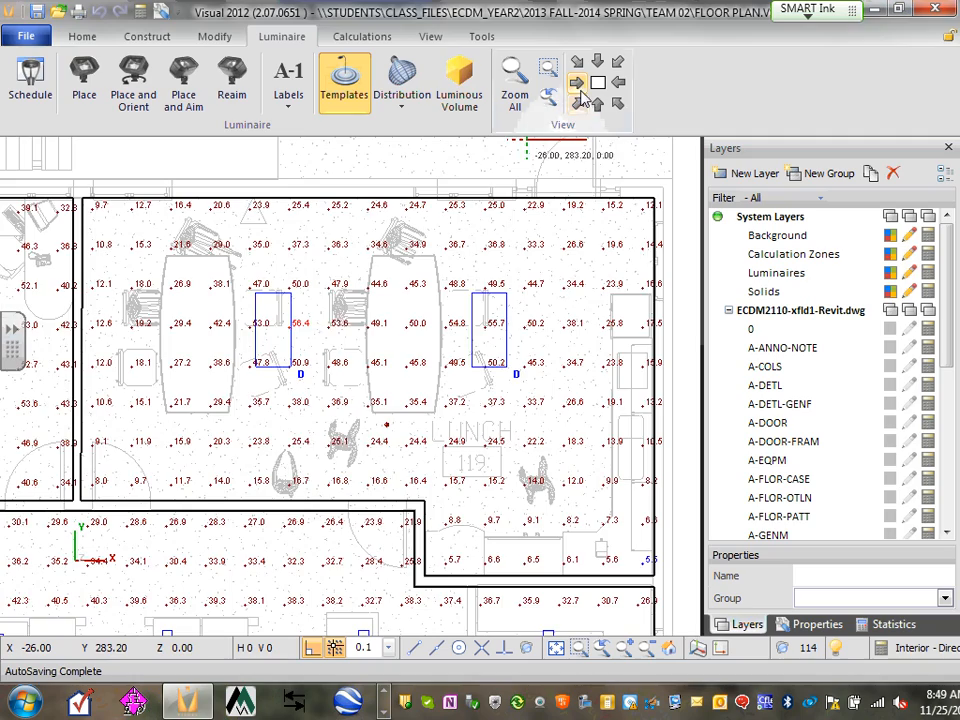
# Pan and zoom the floor plan to frame Office 124's light levels, about 34 to 59
pyautogui.moveTo(266, 454); pyautogui.dragTo(444, 220, button='middle')
pyautogui.scroll(-3, 444, 222)
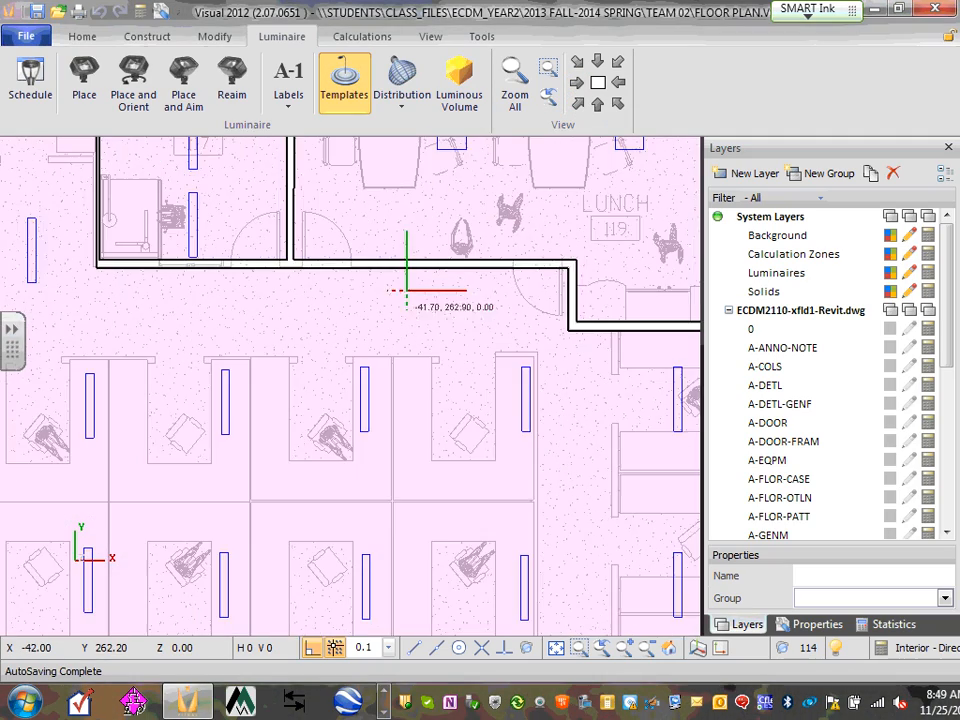
pyautogui.moveTo(343, 516); pyautogui.dragTo(435, 197, button='middle')
pyautogui.scroll(-1, 401, 248)
pyautogui.scroll(-2, 311, 454)
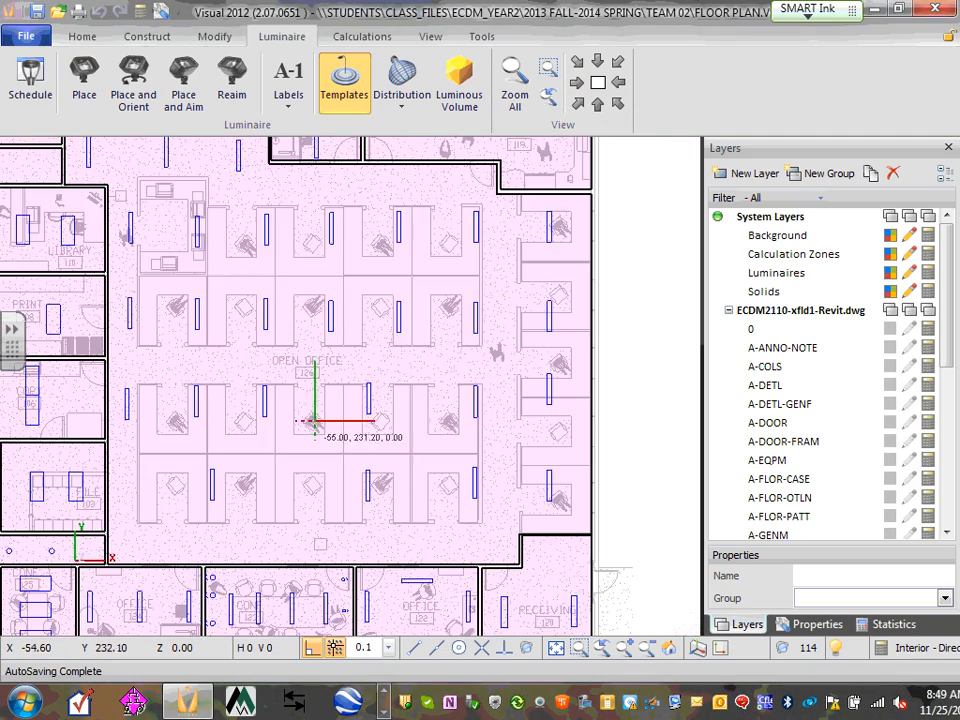
pyautogui.scroll(-1, 264, 455)
pyautogui.moveTo(248, 492); pyautogui.dragTo(439, 222, button='middle')
pyautogui.scroll(1, 436, 226)
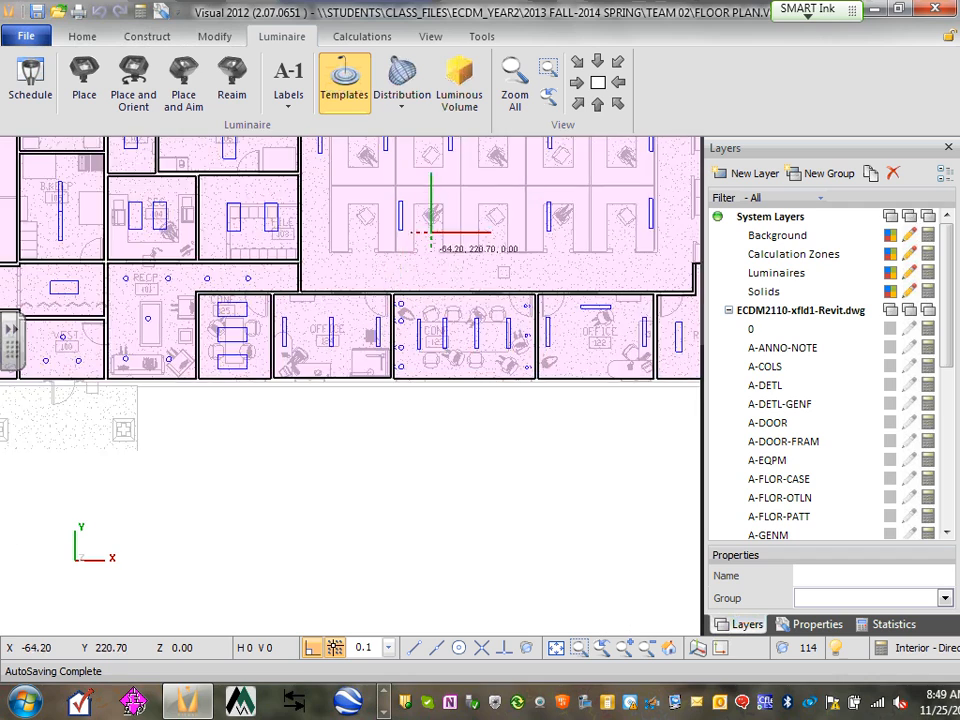
pyautogui.scroll(2, 381, 332)
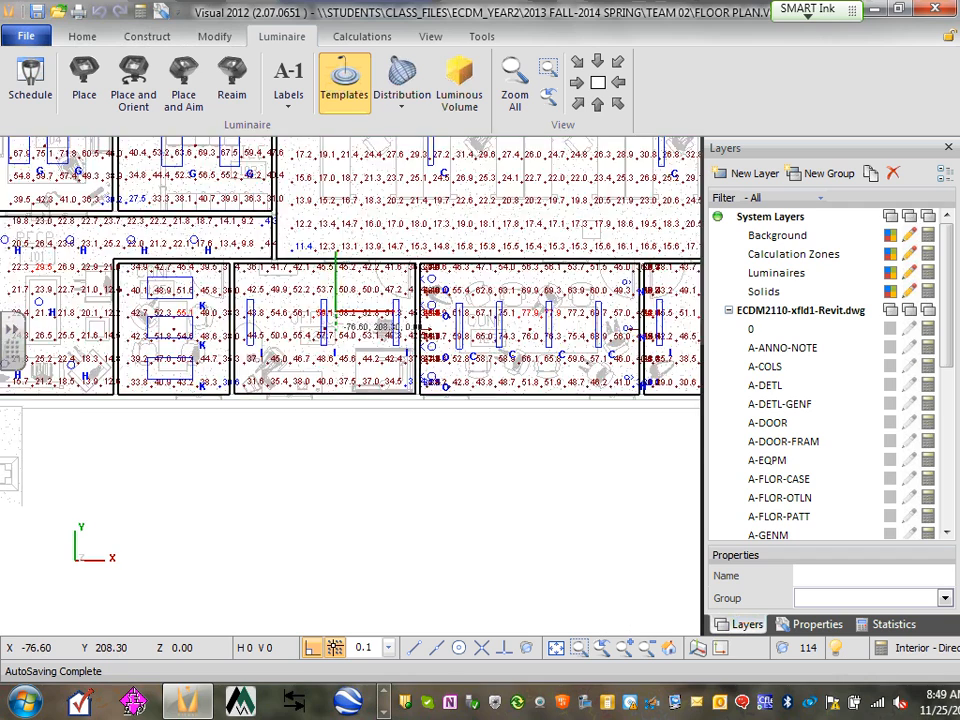
pyautogui.moveTo(343, 300); pyautogui.dragTo(334, 310, button='middle')
pyautogui.scroll(1, 332, 312)
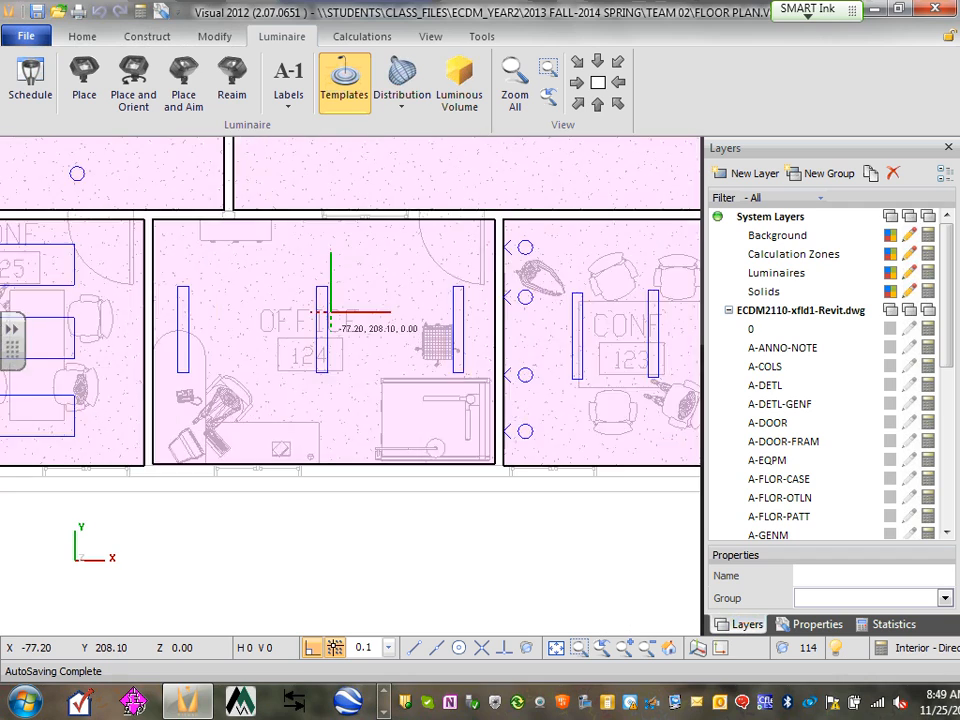
pyautogui.scroll(1, 330, 310)
pyautogui.scroll(1, 390, 423)
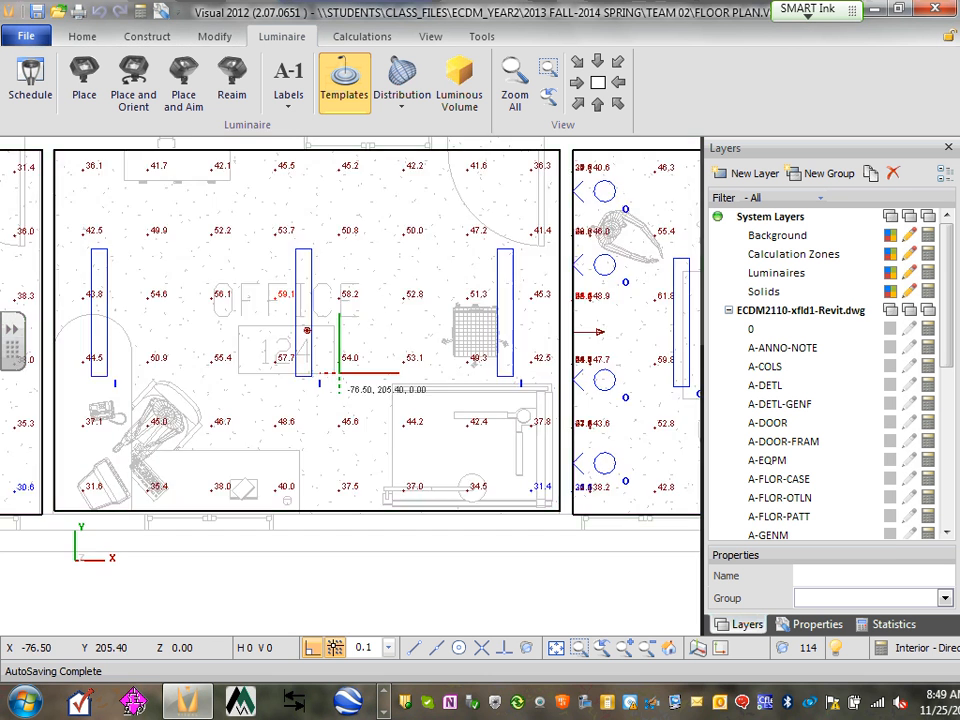
pyautogui.scroll(2, 347, 366)
pyautogui.scroll(1, 332, 368)
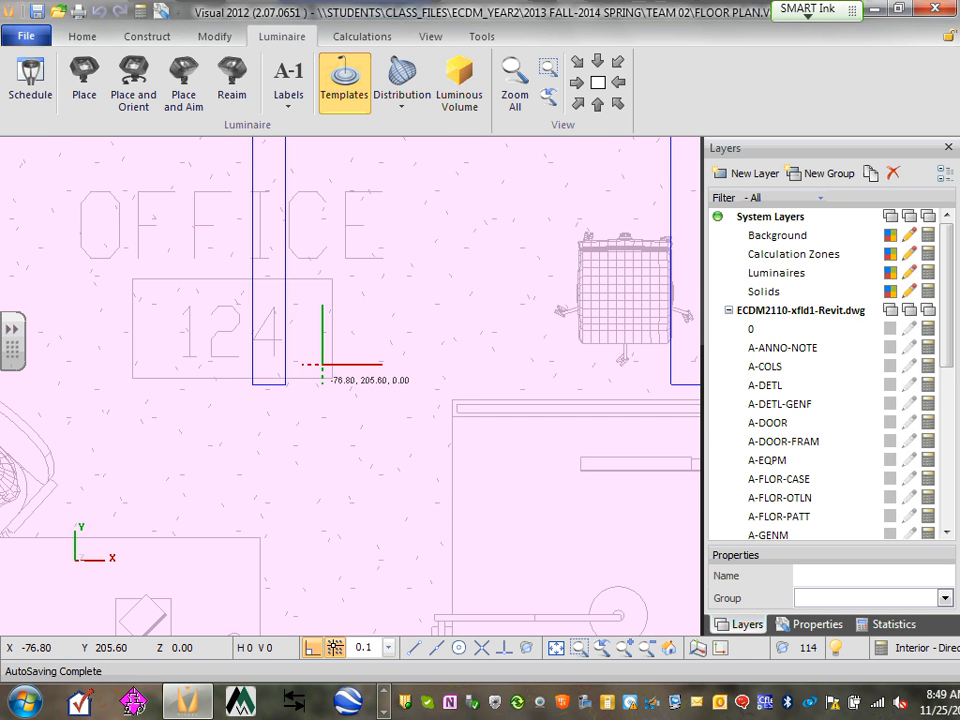
pyautogui.scroll(1, 322, 364)
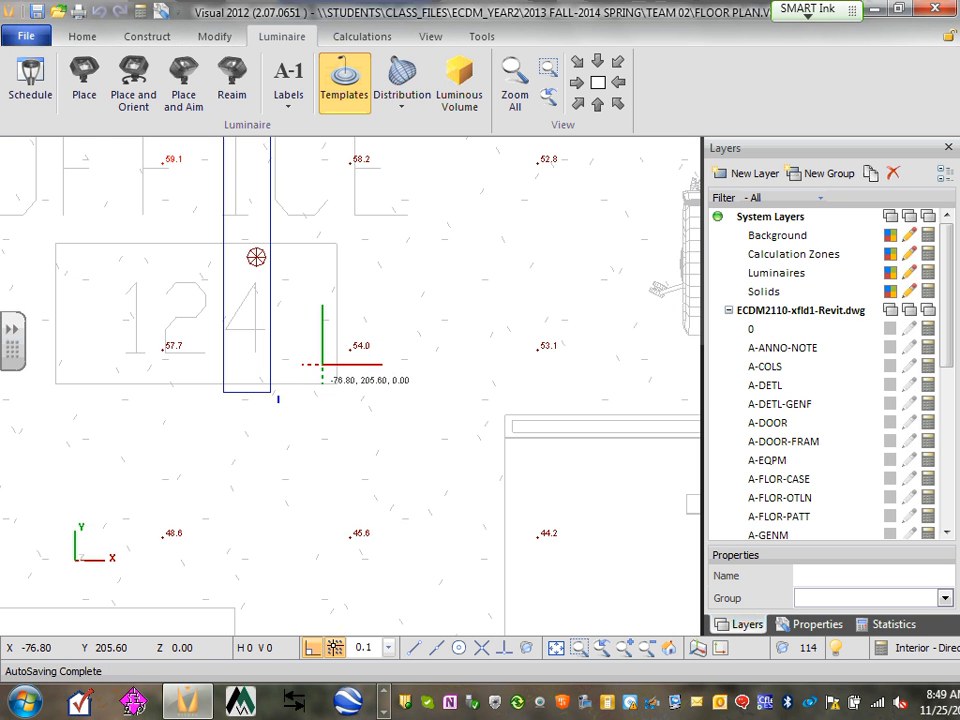
pyautogui.scroll(1, 322, 364)
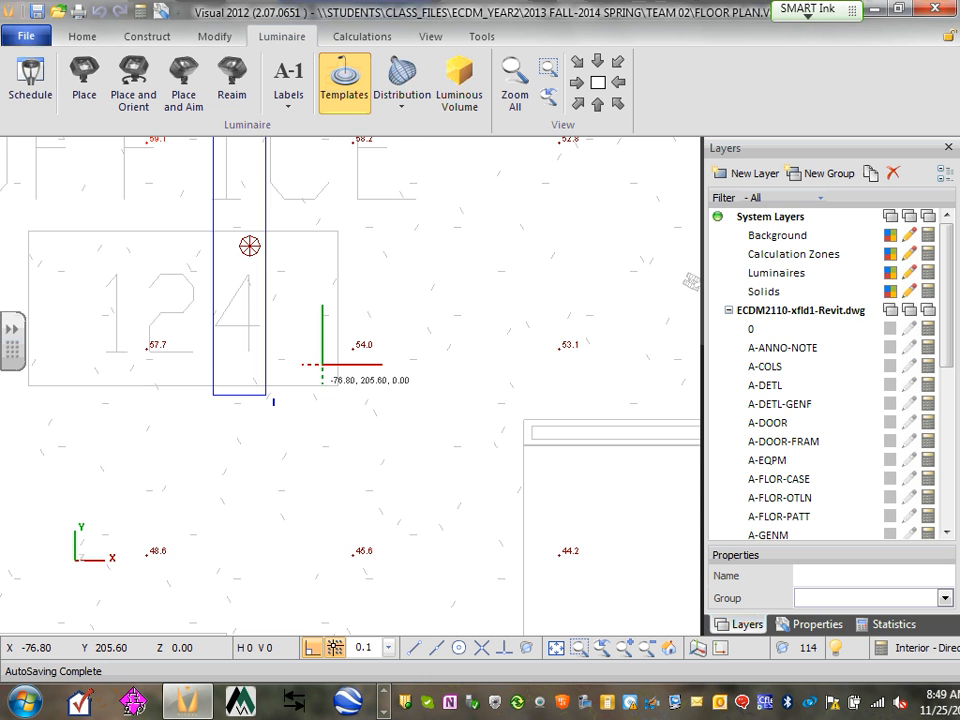
pyautogui.scroll(-1, 322, 364)
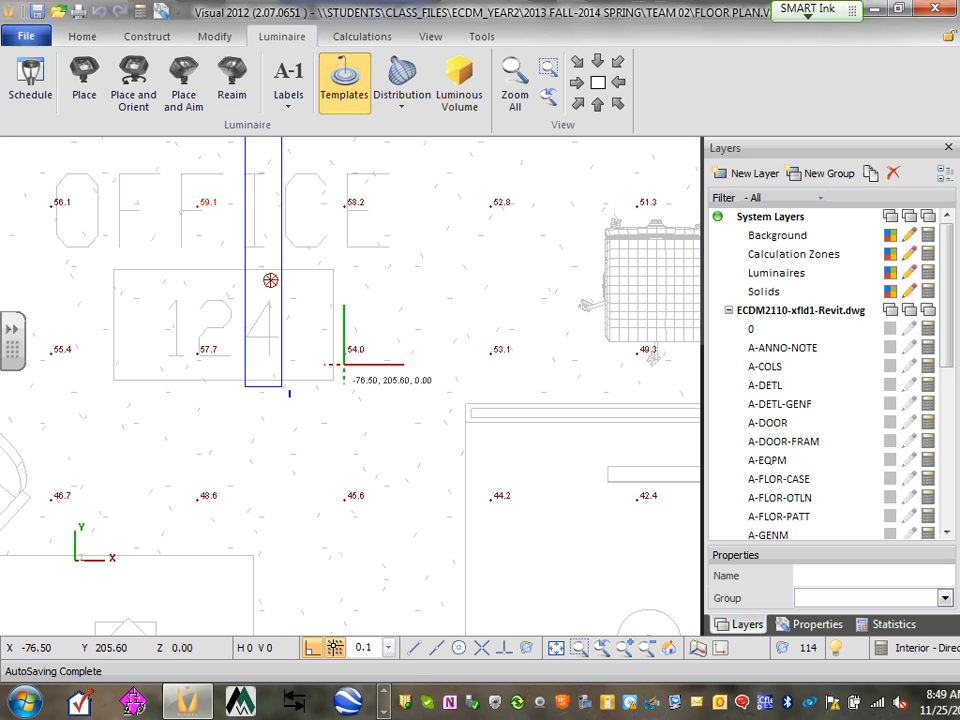
pyautogui.scroll(-3, 349, 371)
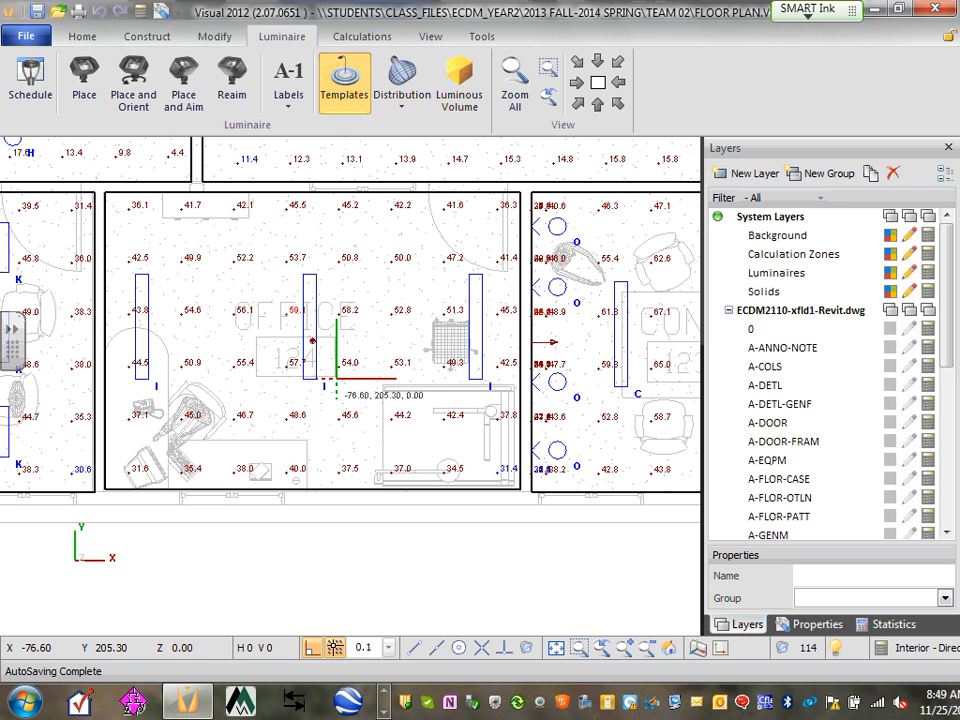
# Open the Luminaire Schedule and inspect the photometric files of fixture types G and I
pyautogui.click(28, 90)
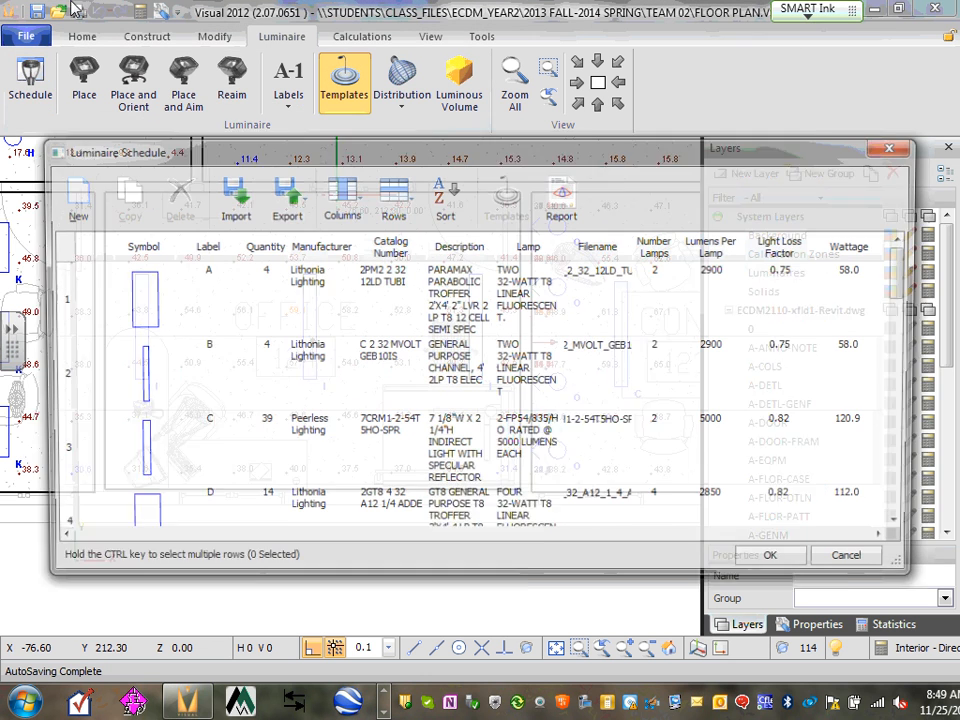
pyautogui.moveTo(906, 275); pyautogui.dragTo(912, 397)
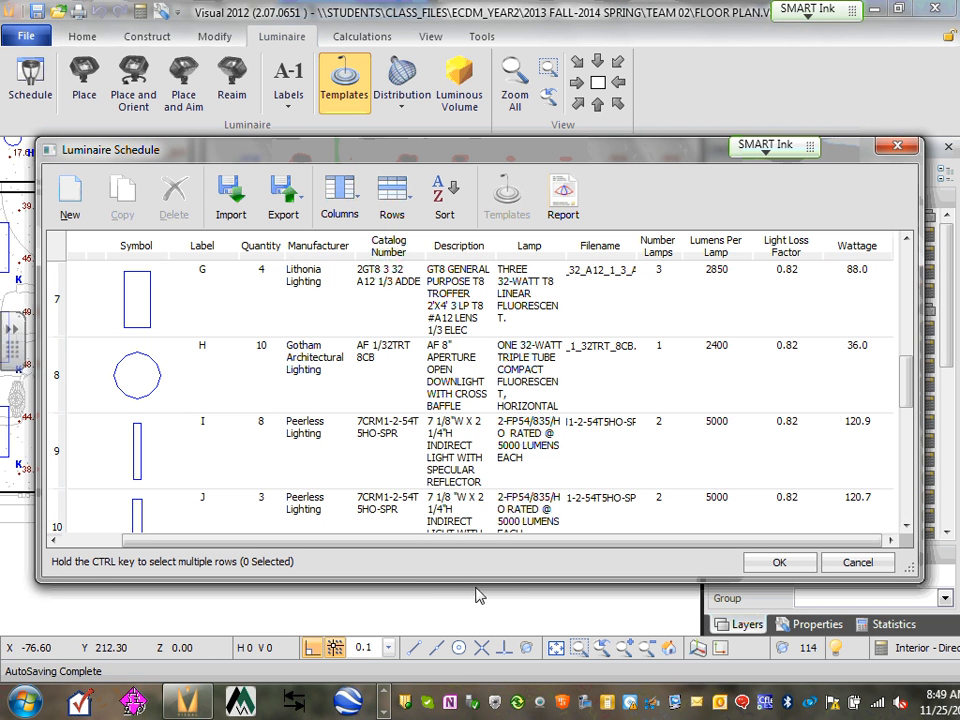
pyautogui.click(585, 331)
pyautogui.click(600, 425)
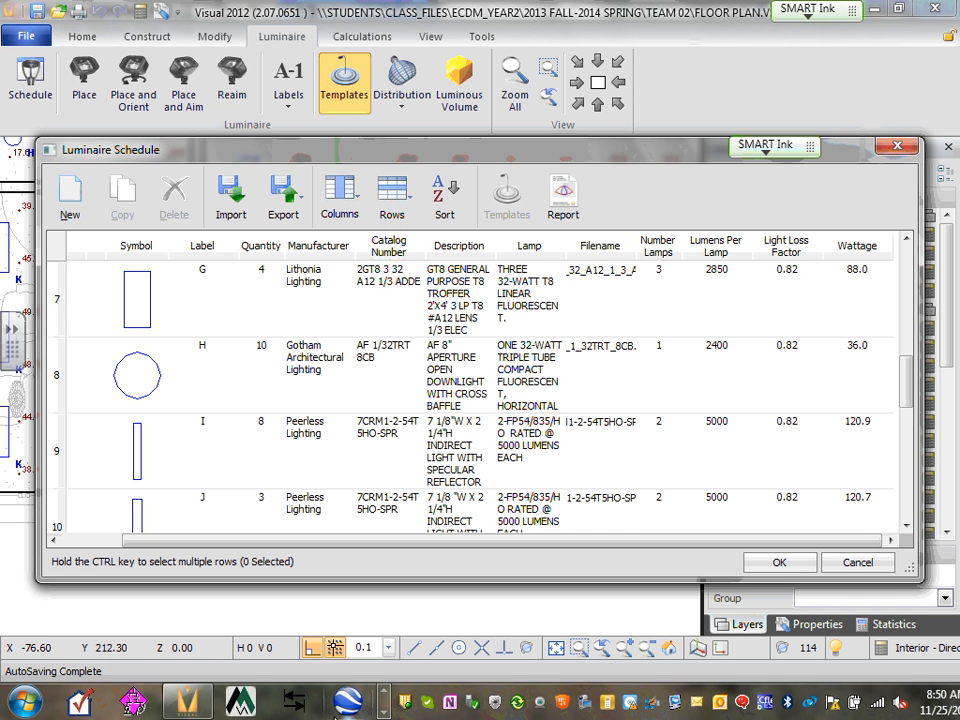
pyautogui.click(383, 712)
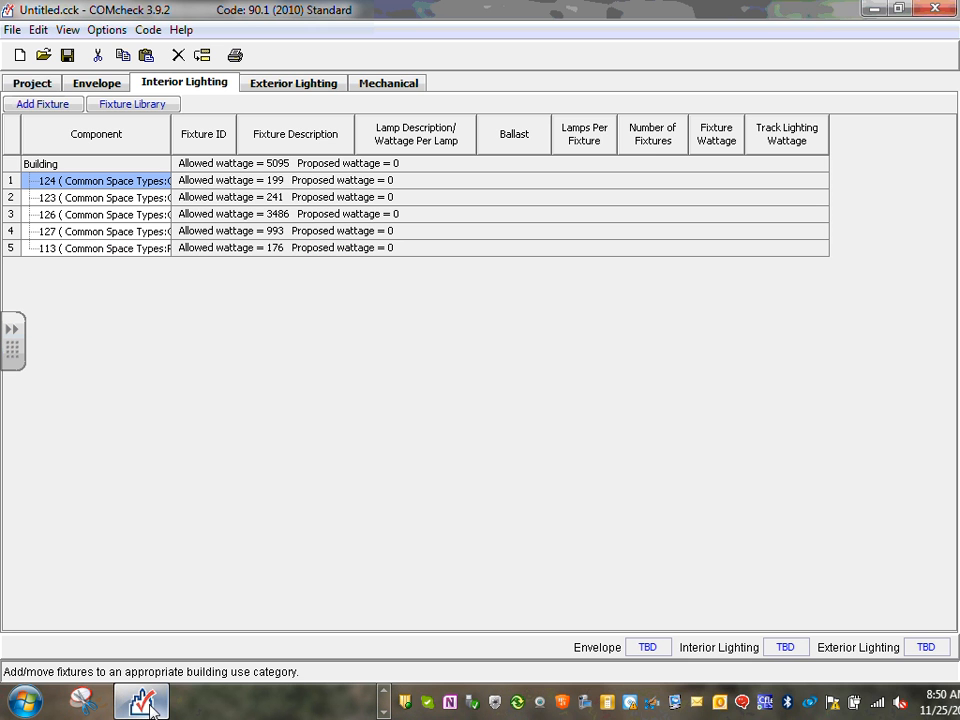
# Back in COMcheck, add a Linear Fluorescent fixture under space 124, starting at 0 fixtures, 0.0 W
pyautogui.click(141, 701)
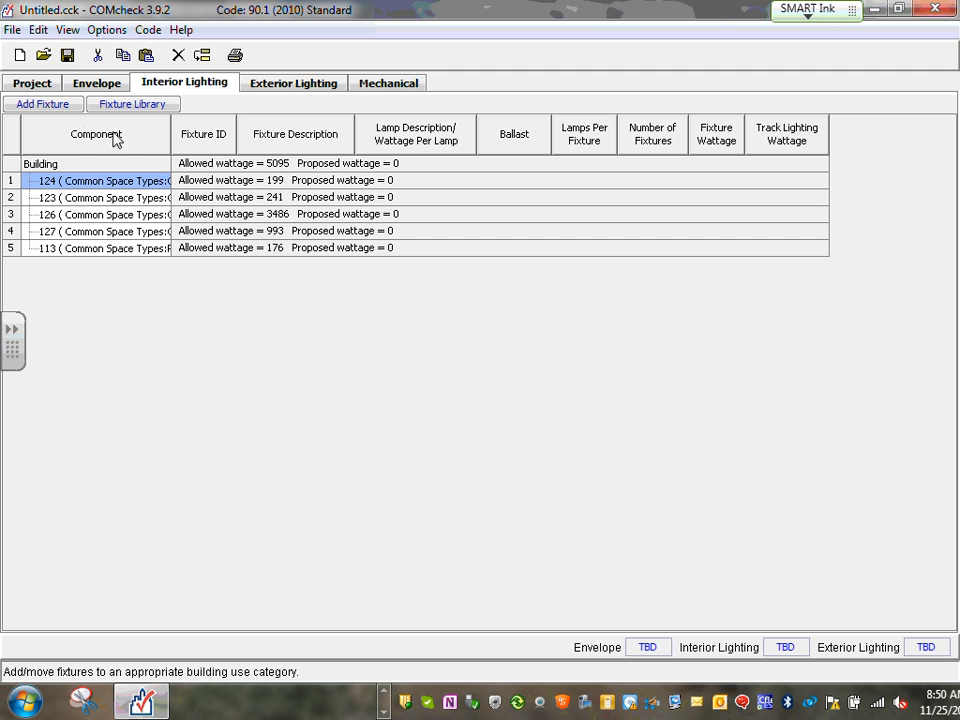
pyautogui.click(48, 104)
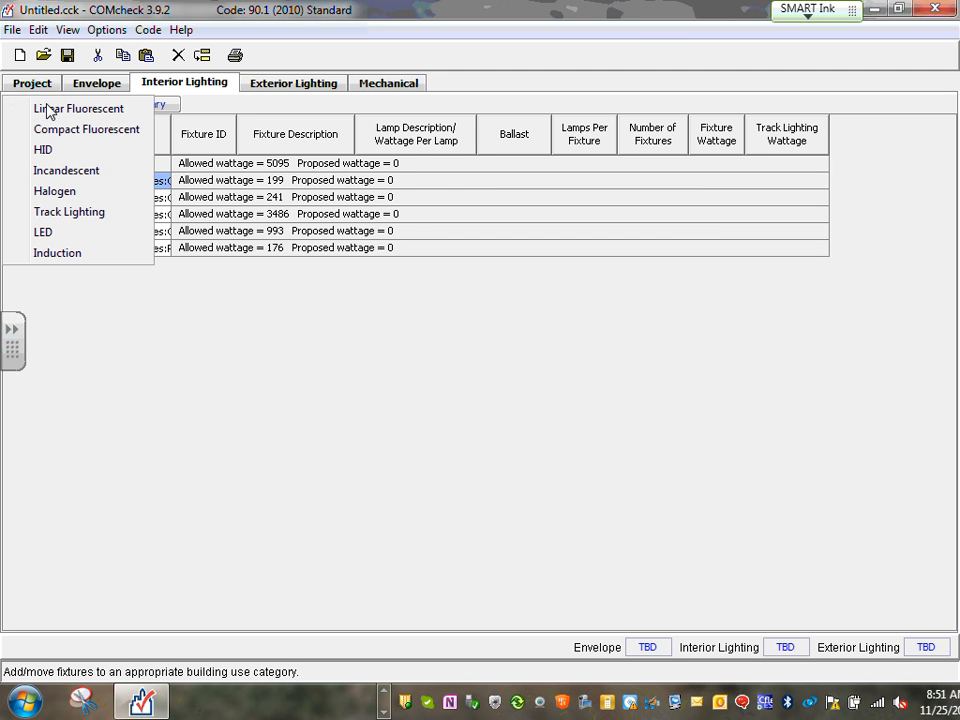
pyautogui.click(99, 116)
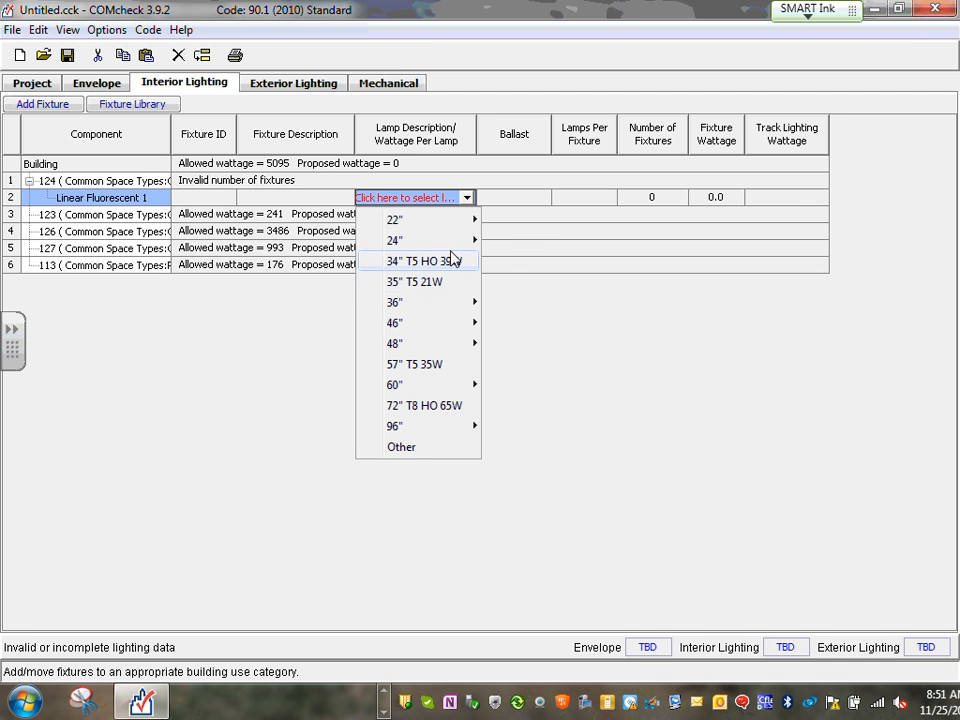
pyautogui.moveTo(454, 241)
pyautogui.moveTo(467, 310)
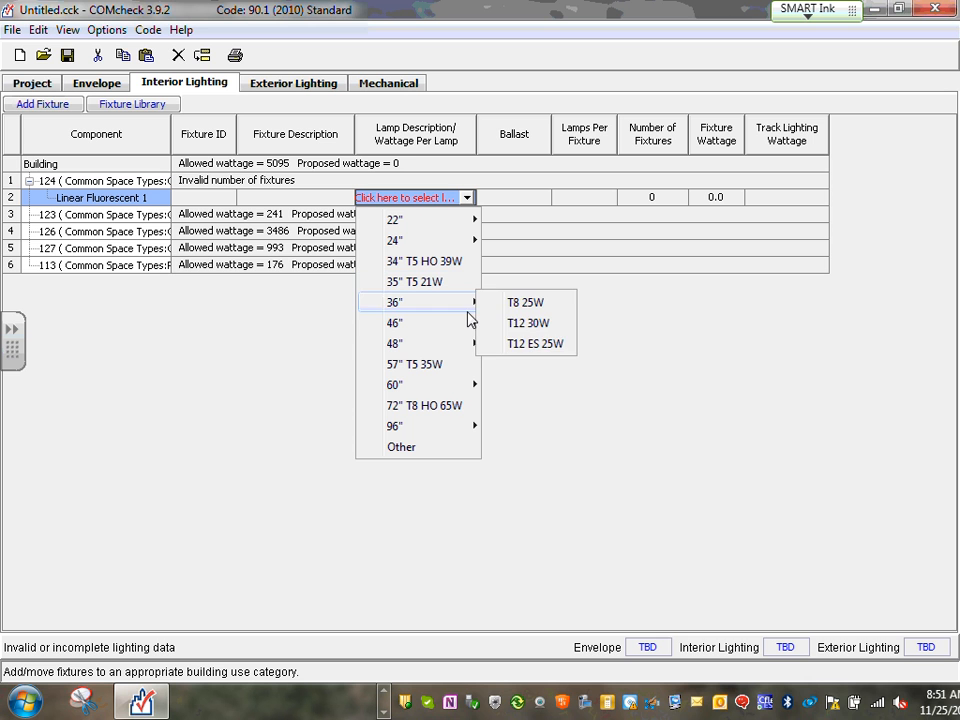
pyautogui.moveTo(473, 341)
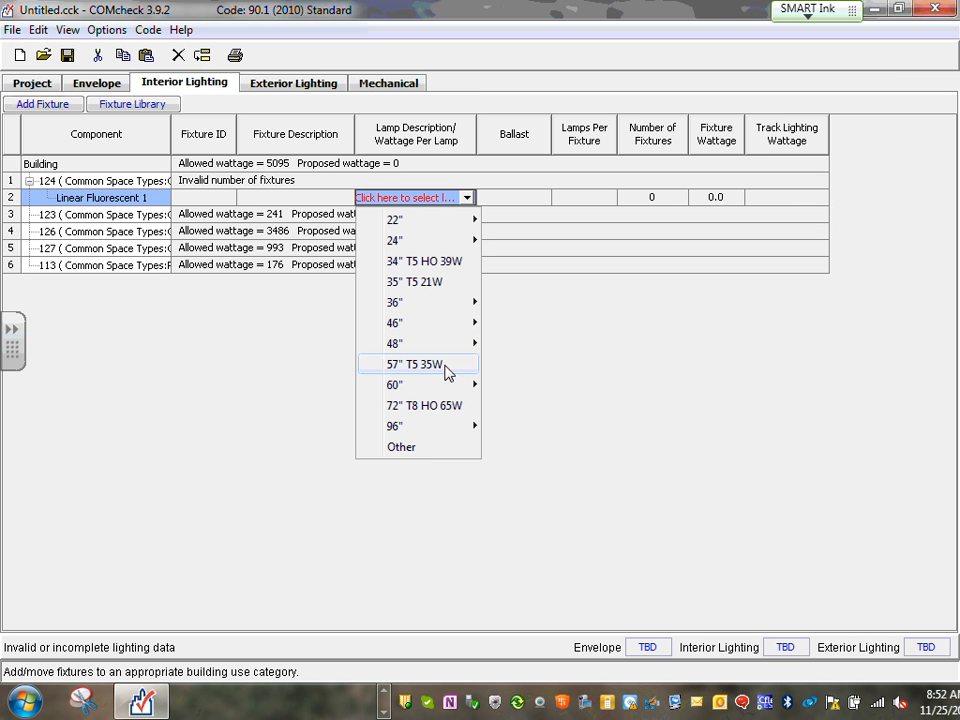
pyautogui.moveTo(444, 386)
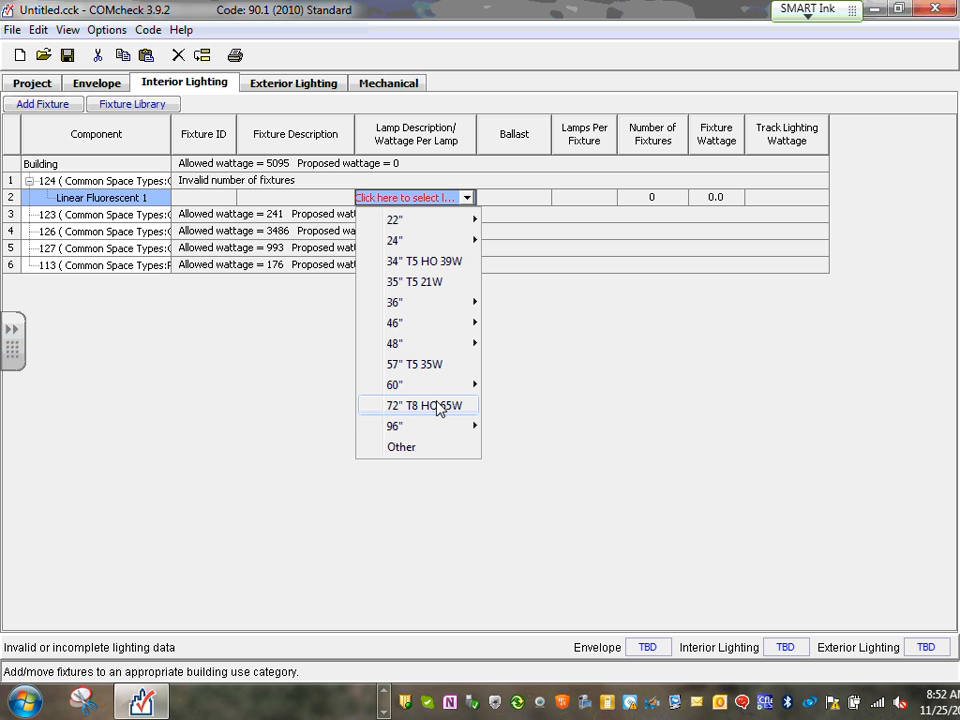
pyautogui.moveTo(430, 427)
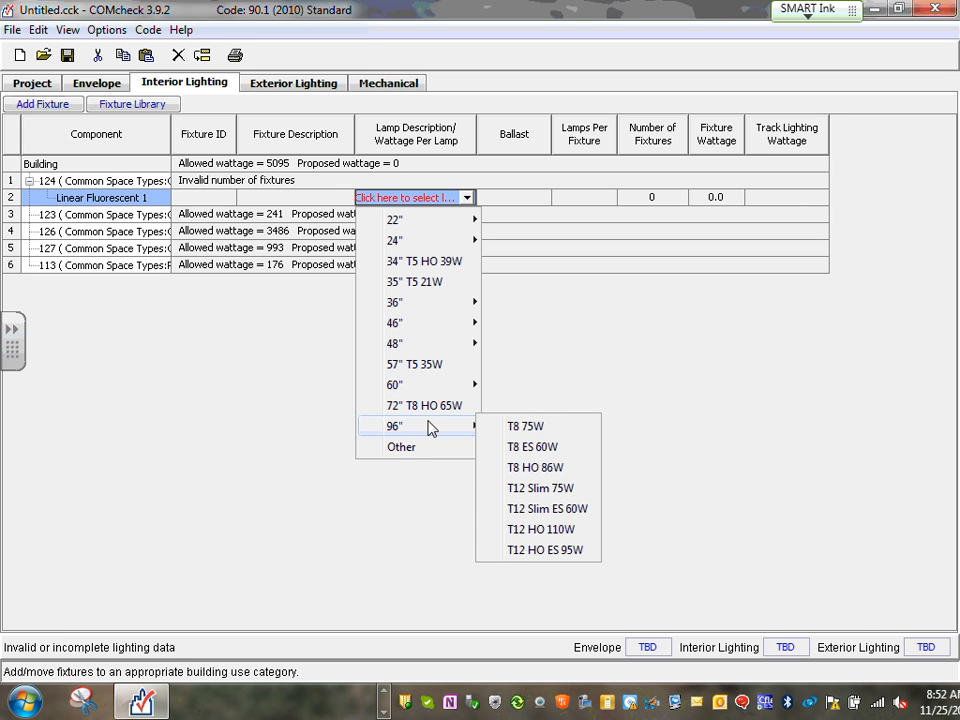
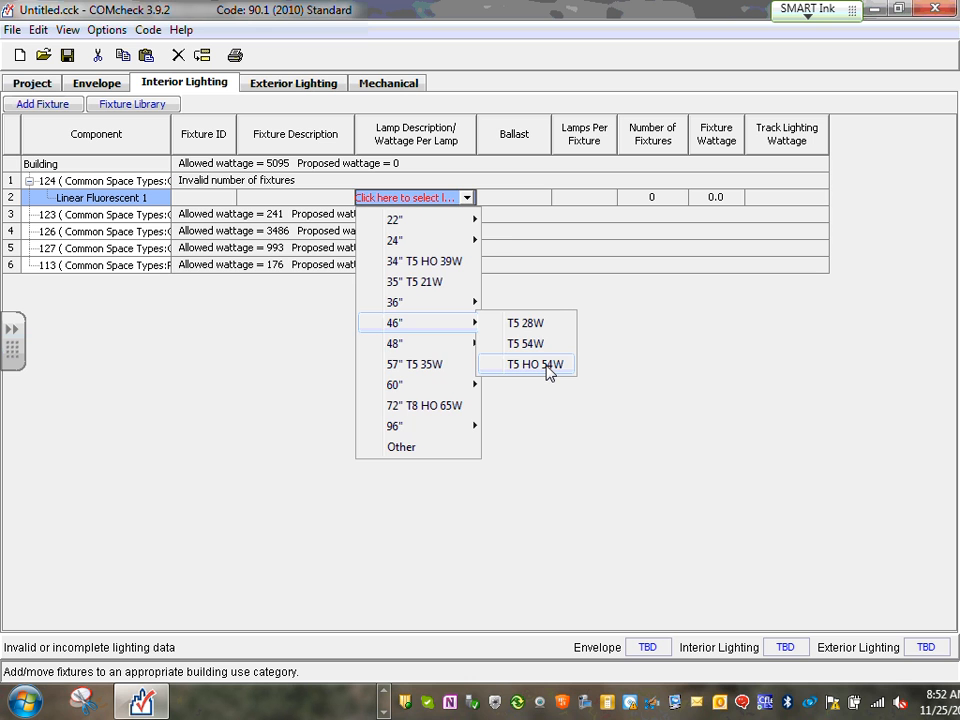
# Set space 124's fixture to a 46" T5 HO 54W lamp, electronic ballast, 2 lamps, 3 fixtures at 121 W
pyautogui.click(548, 366)
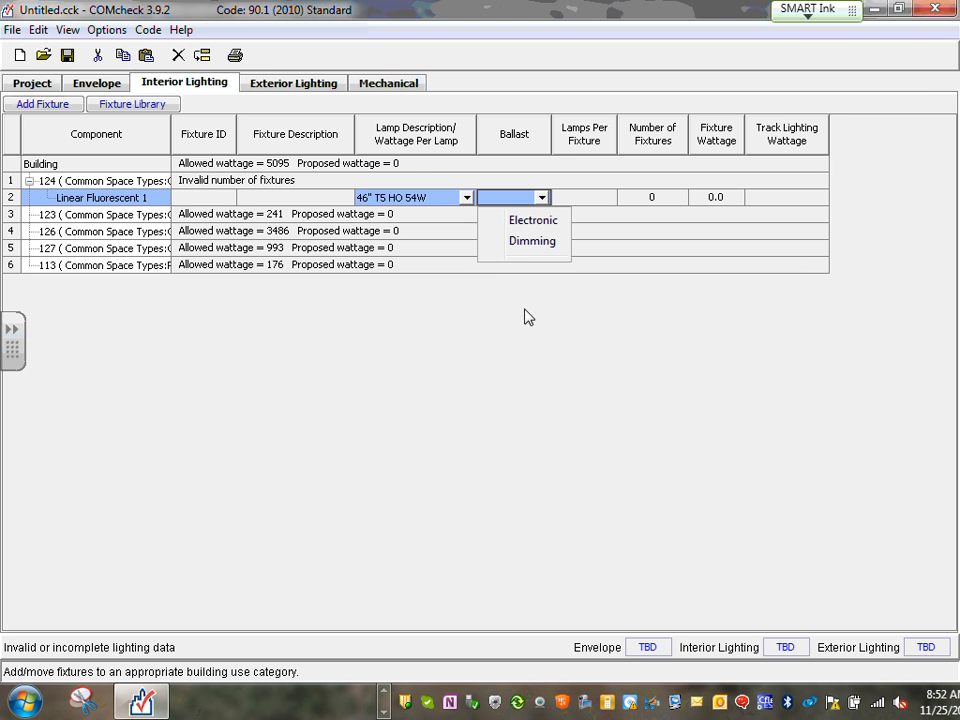
pyautogui.click(541, 222)
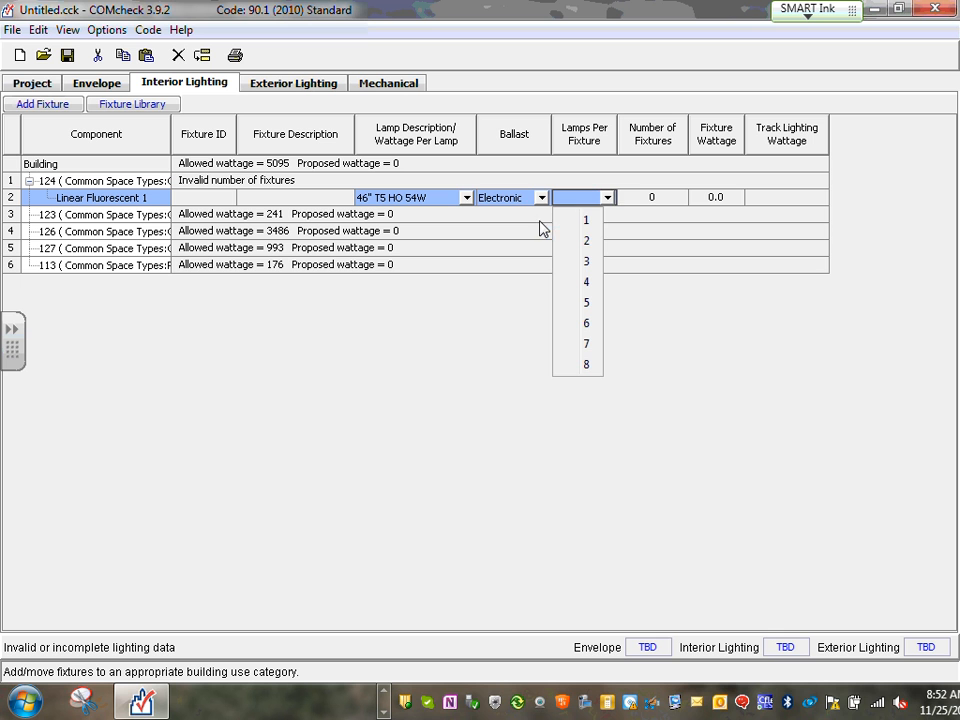
pyautogui.click(587, 241)
pyautogui.click(665, 198)
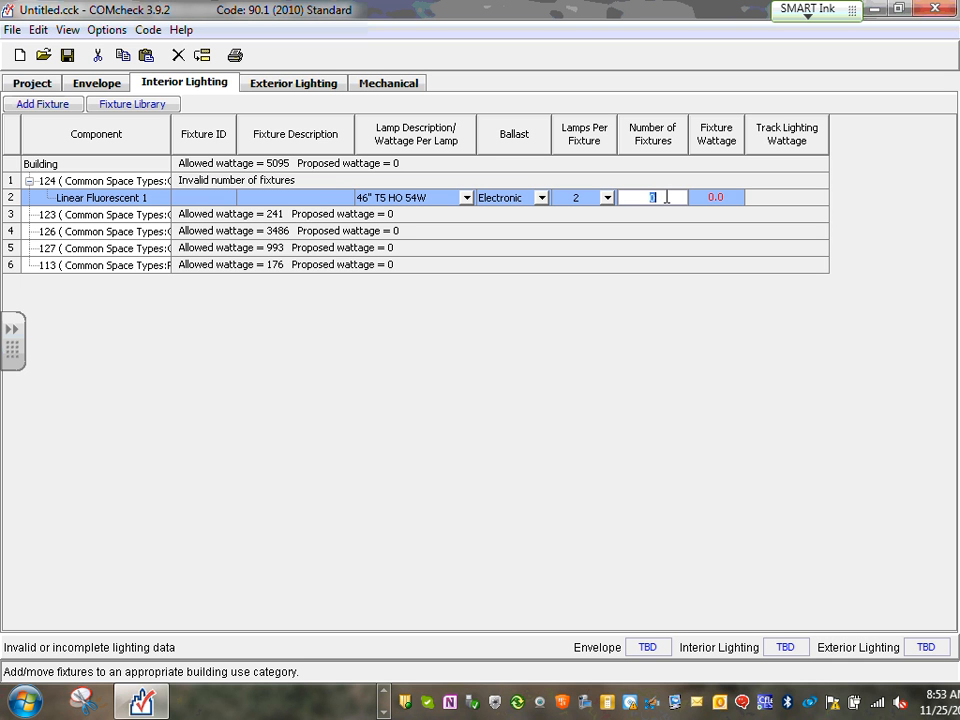
pyautogui.write('3')
pyautogui.click(735, 194)
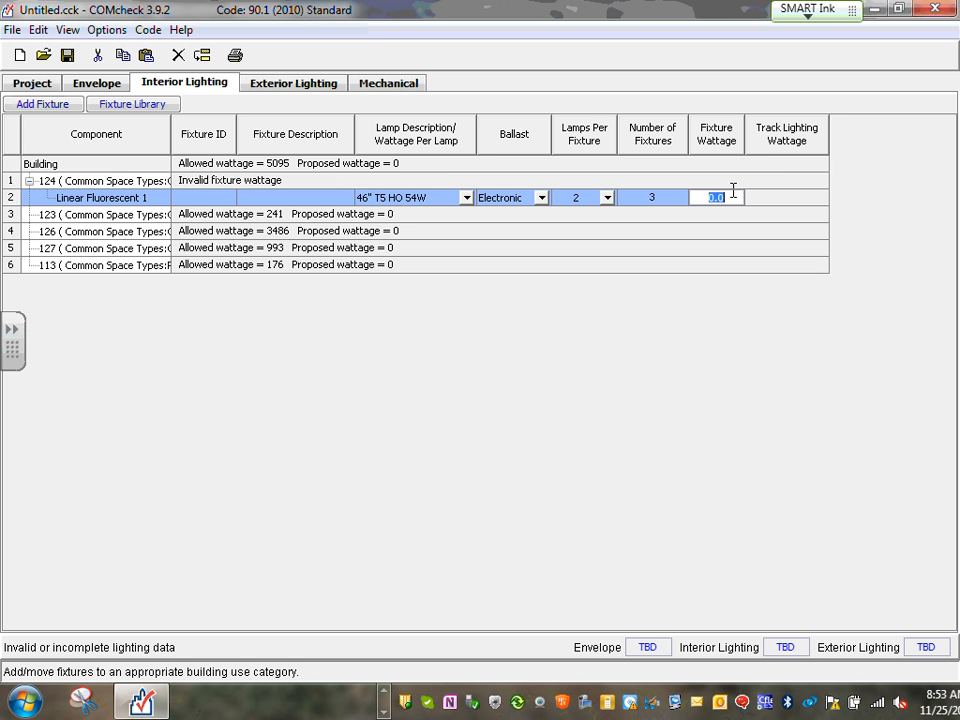
pyautogui.write('121')
pyautogui.click(616, 237)
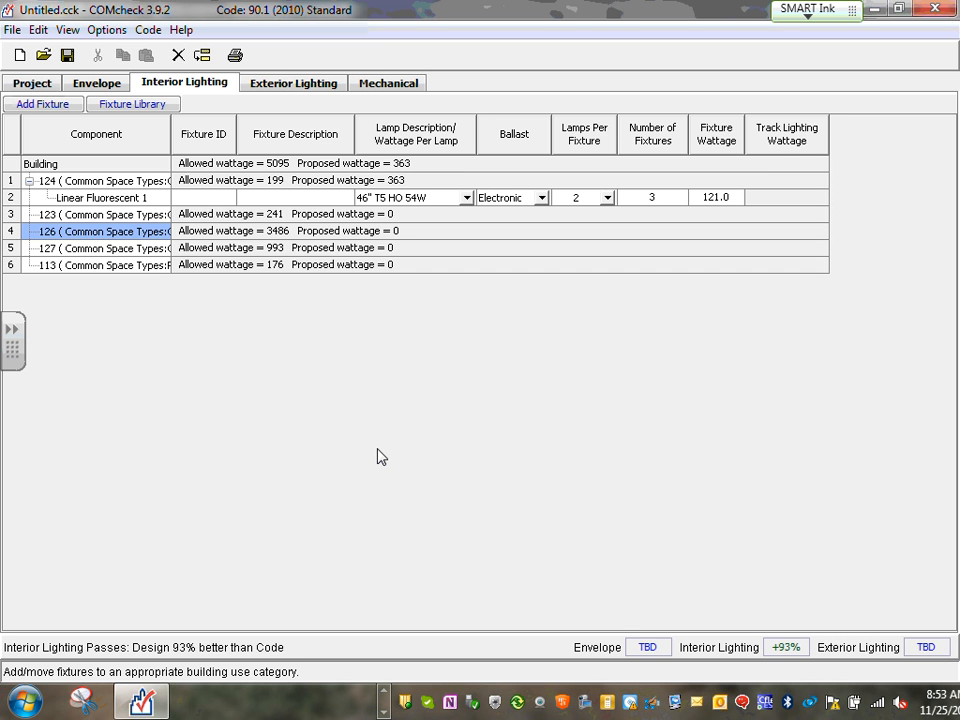
pyautogui.click(10, 216)
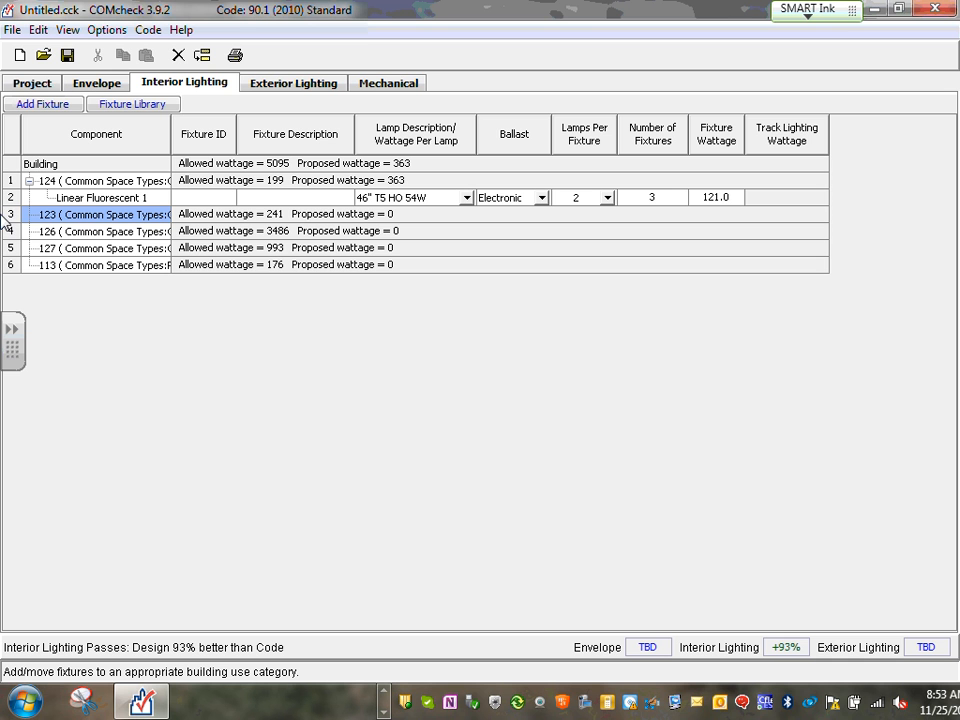
# Switch to Visual 2012 and frame conference room 123 with its four luminaires and illuminance values of about 41–78
pyautogui.click(384, 711)
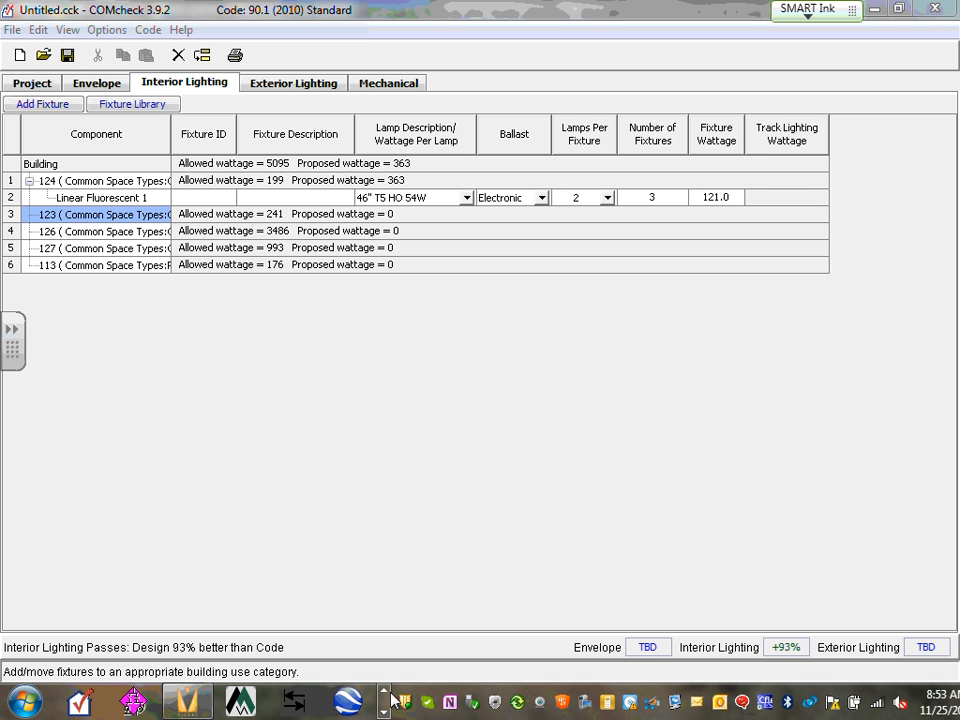
pyautogui.click(187, 700)
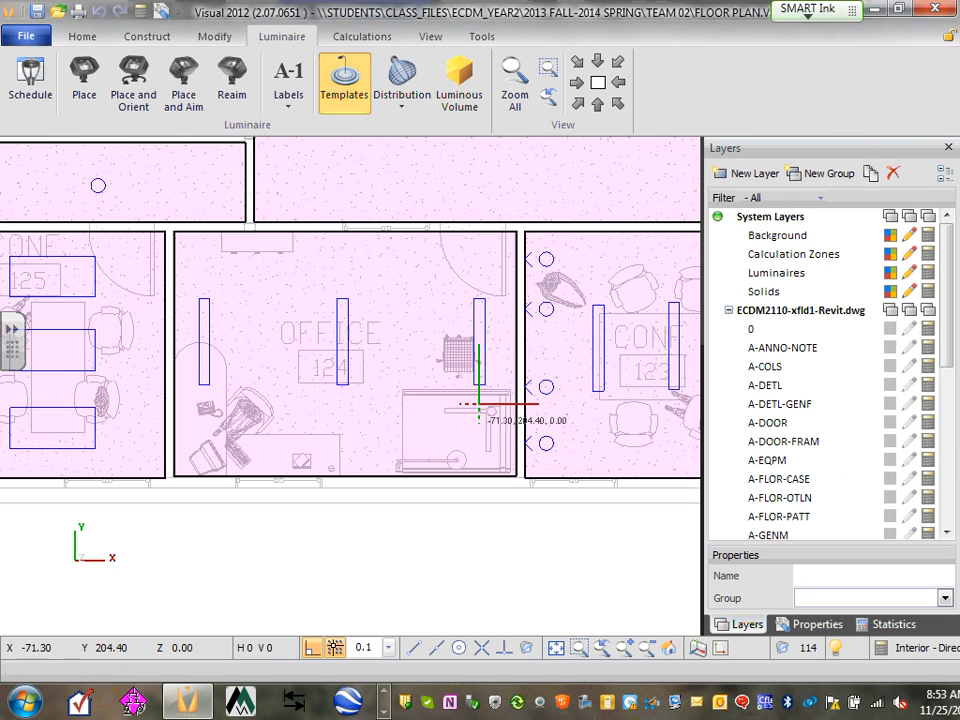
pyautogui.moveTo(598, 401); pyautogui.dragTo(313, 379, button='middle')
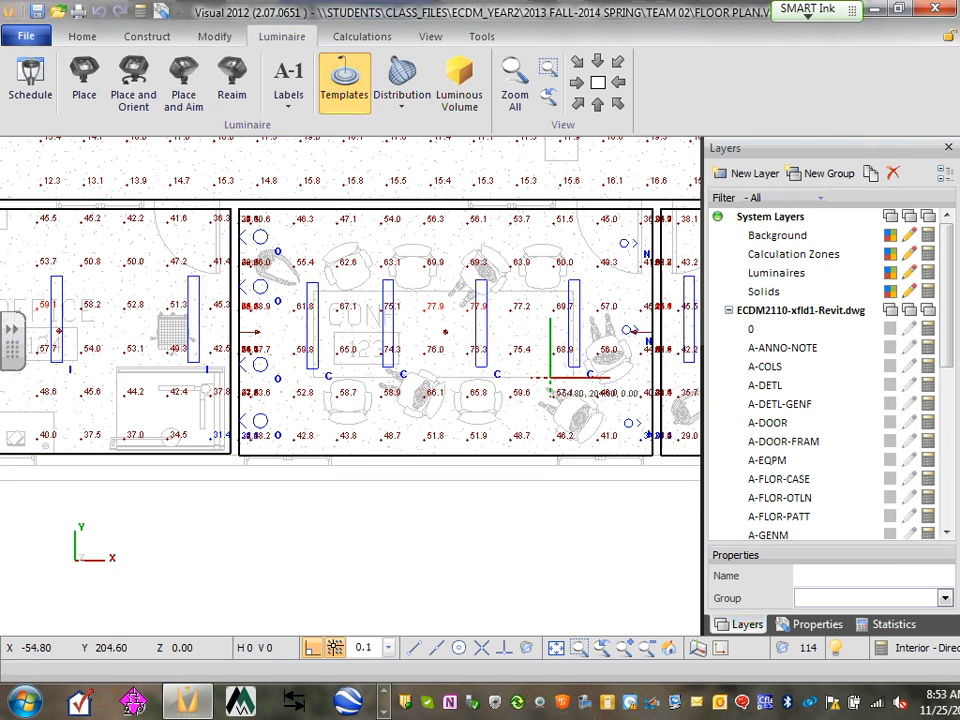
pyautogui.moveTo(550, 378); pyautogui.dragTo(297, 388, button='middle')
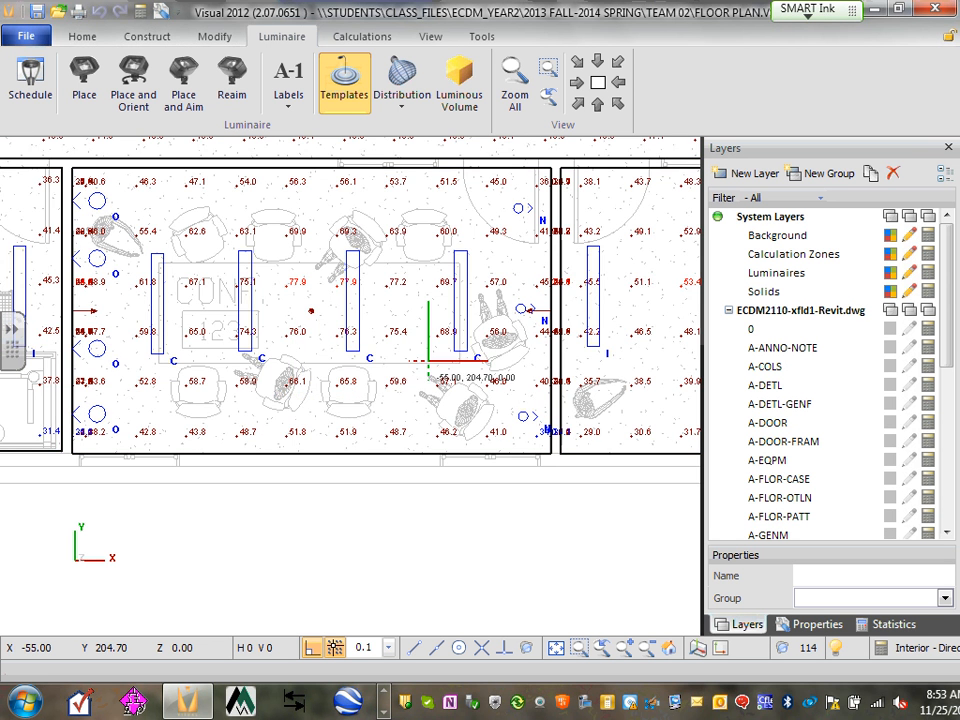
pyautogui.scroll(1, 428, 360)
pyautogui.scroll(1, 428, 358)
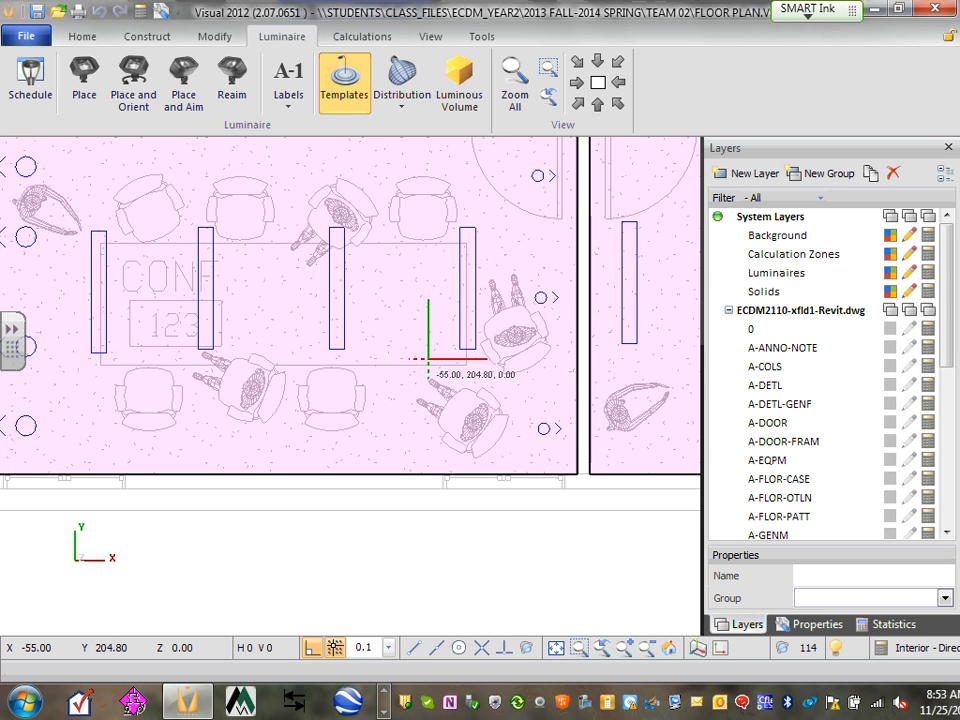
pyautogui.scroll(-2, 428, 358)
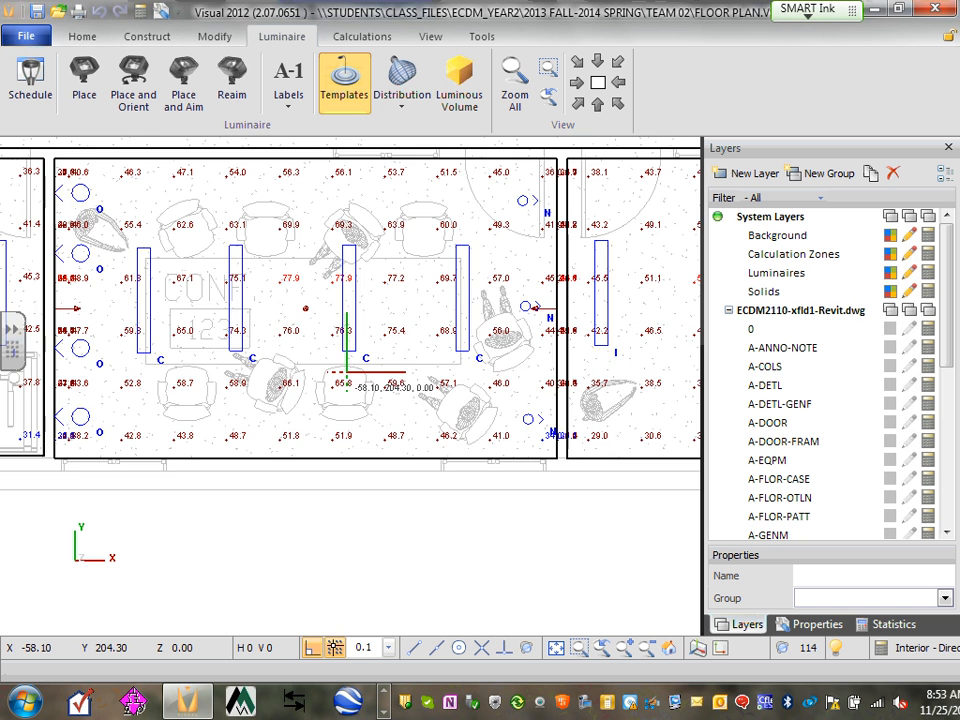
pyautogui.scroll(-1, 343, 372)
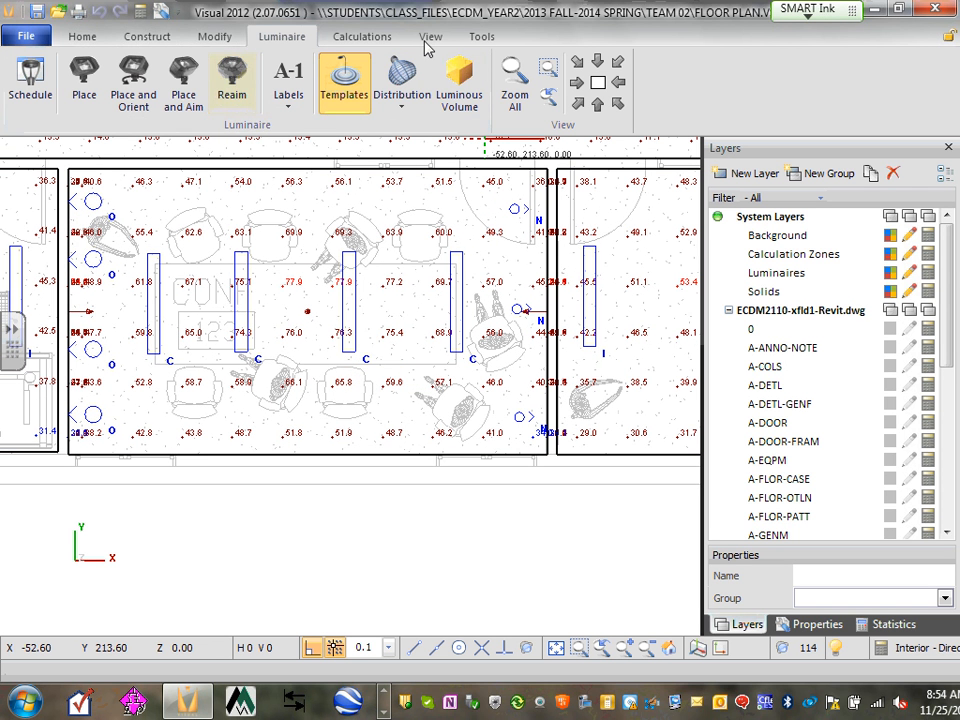
pyautogui.click(31, 88)
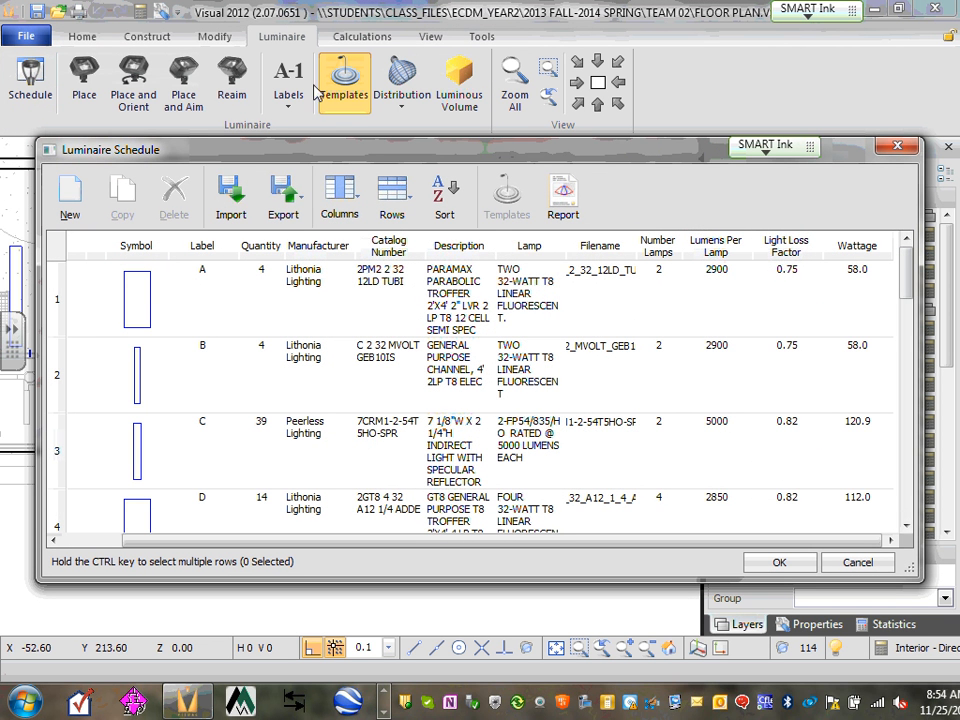
pyautogui.click(598, 430)
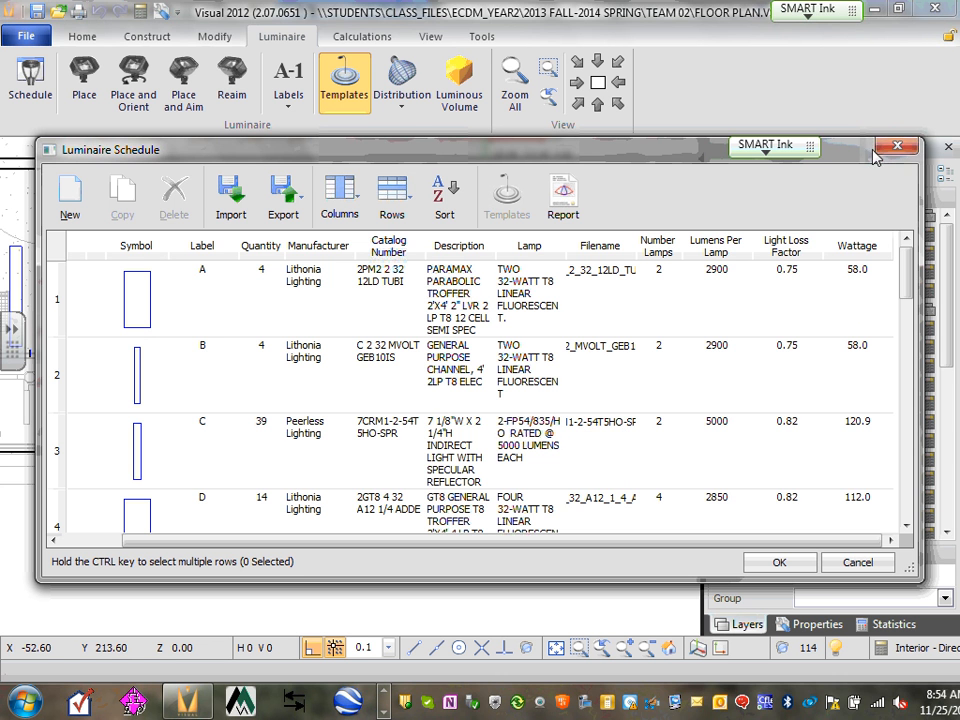
pyautogui.click(912, 147)
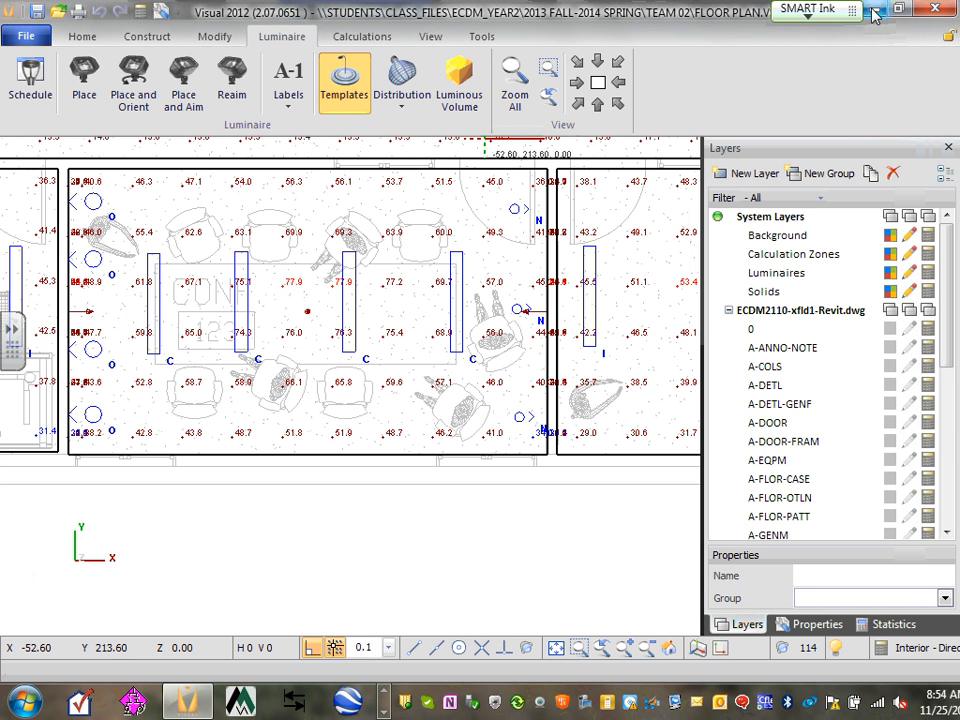
pyautogui.click(386, 712)
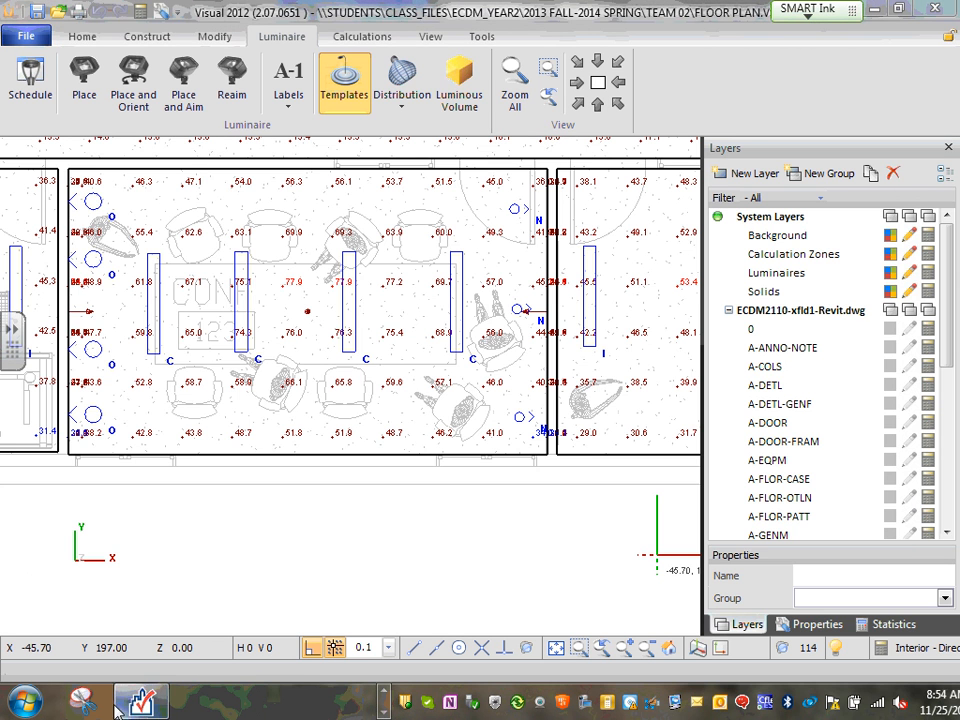
# Back in COMcheck, add a Linear Fluorescent fixture to space 123
pyautogui.click(141, 703)
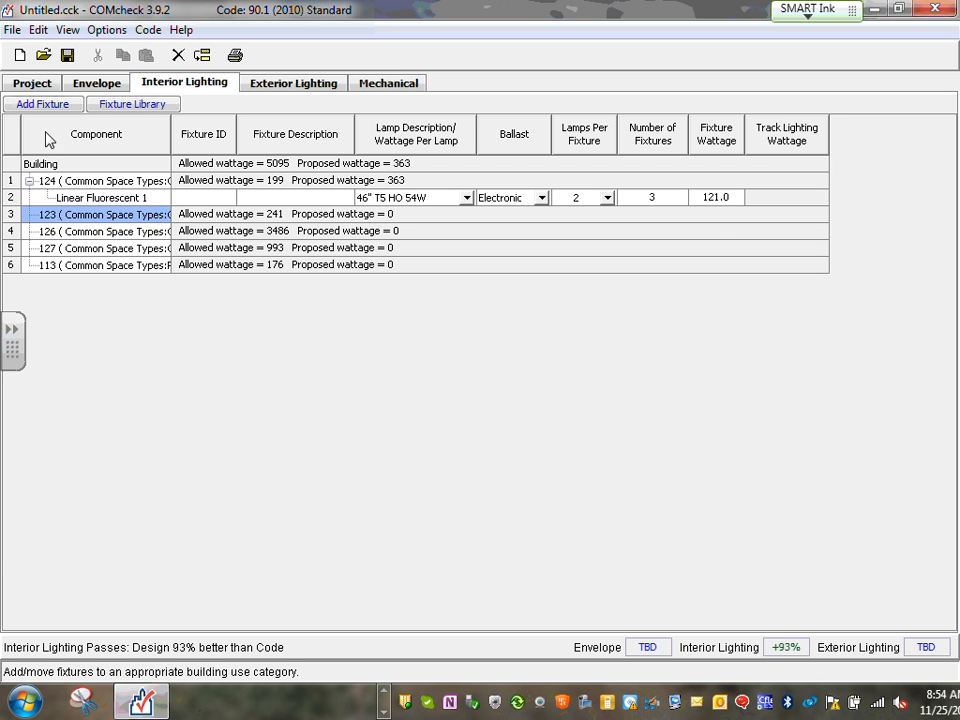
pyautogui.click(45, 104)
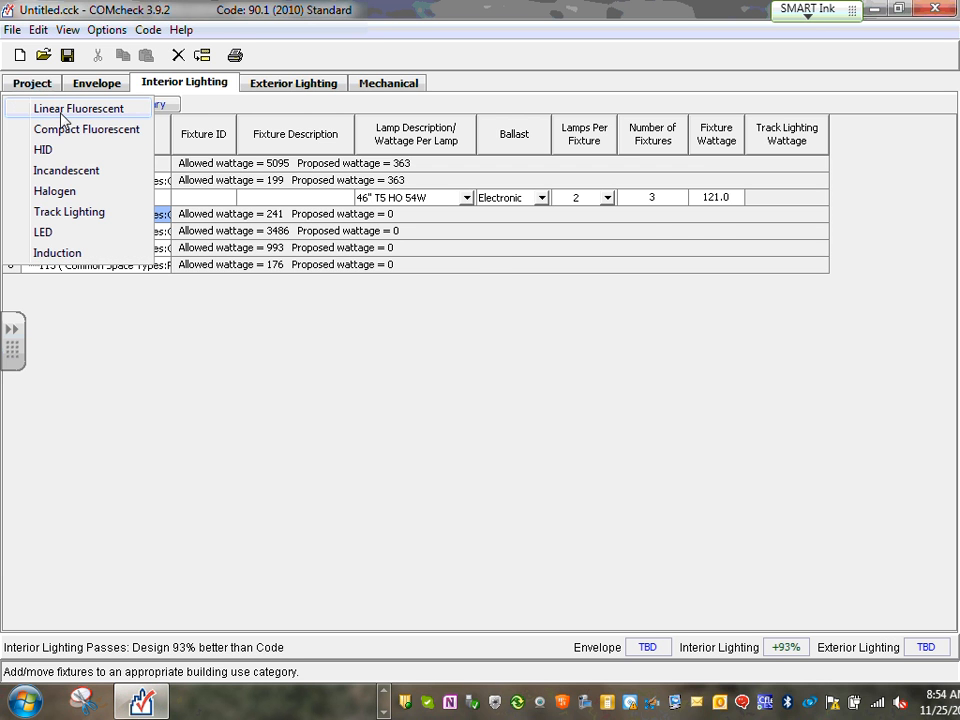
pyautogui.click(62, 112)
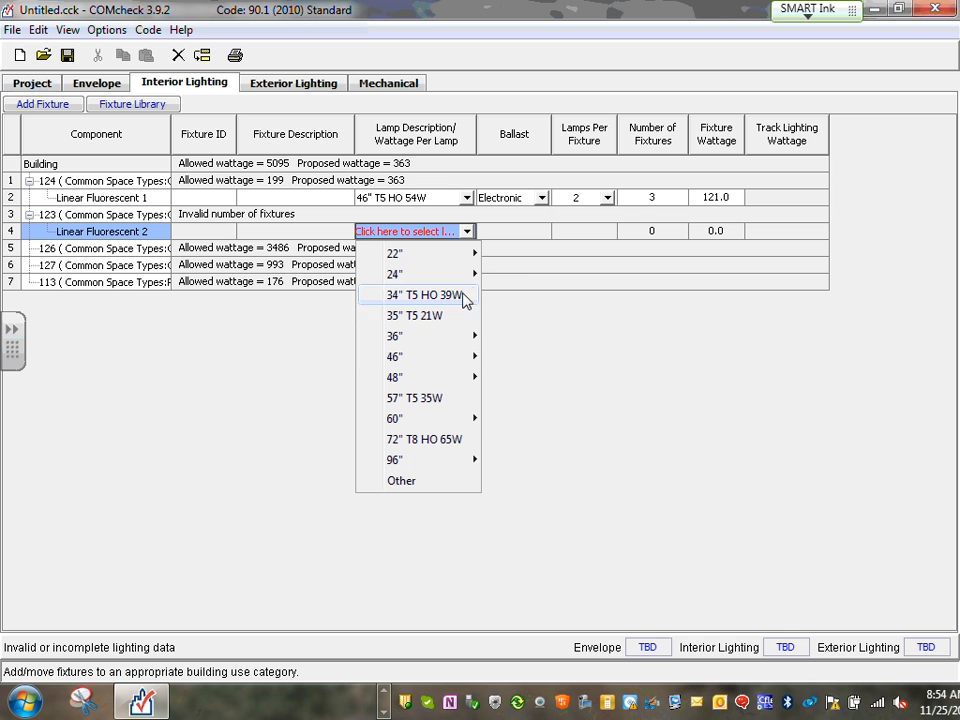
pyautogui.moveTo(462, 362)
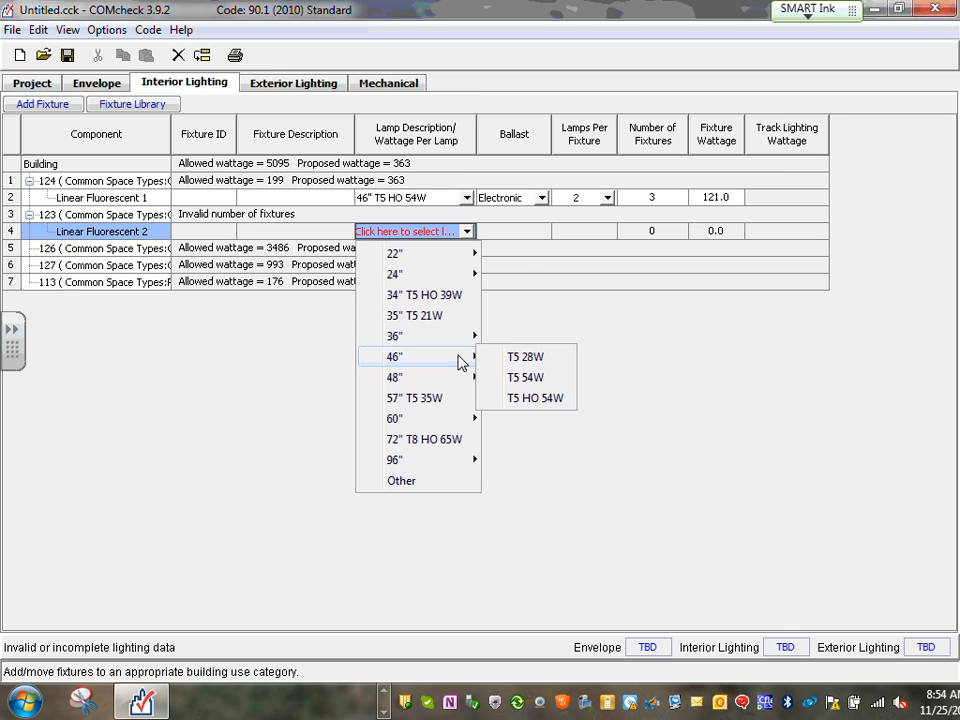
# Make it four two-lamp 46" T5 HO 54W electronic-ballast fixtures at 121 W
pyautogui.click(537, 398)
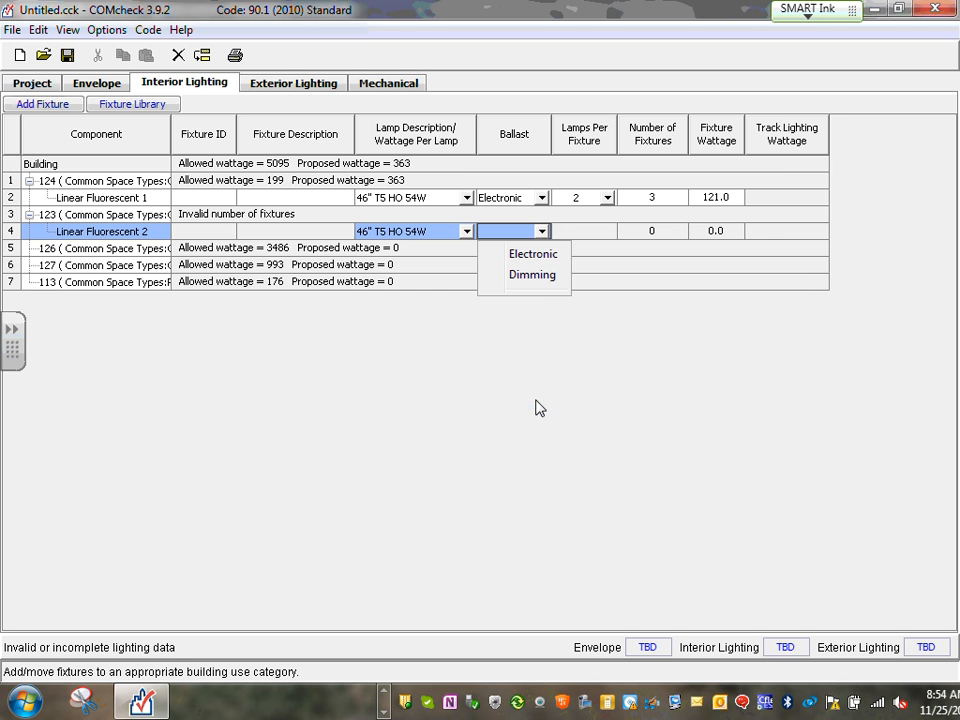
pyautogui.click(546, 256)
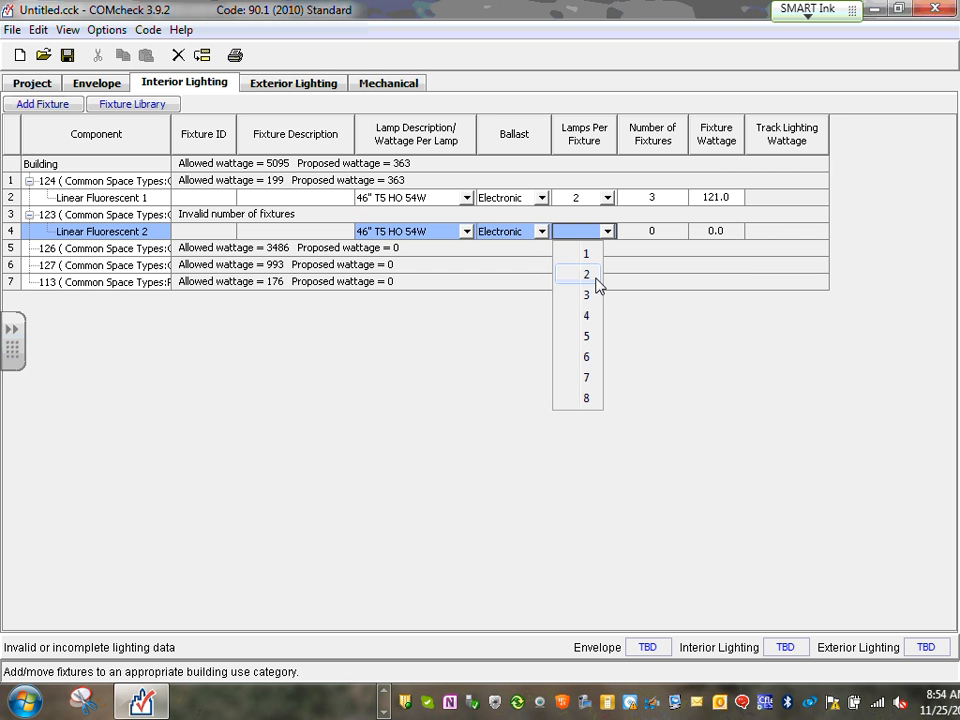
pyautogui.click(587, 274)
pyautogui.click(659, 232)
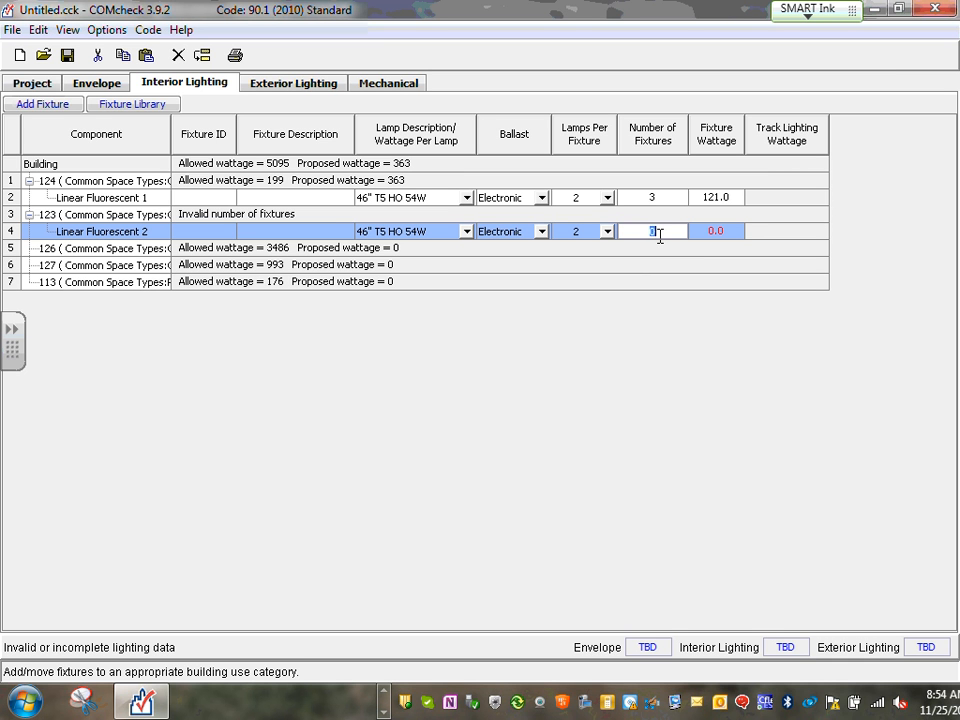
pyautogui.write('4')
pyautogui.click(743, 235)
pyautogui.write('121')
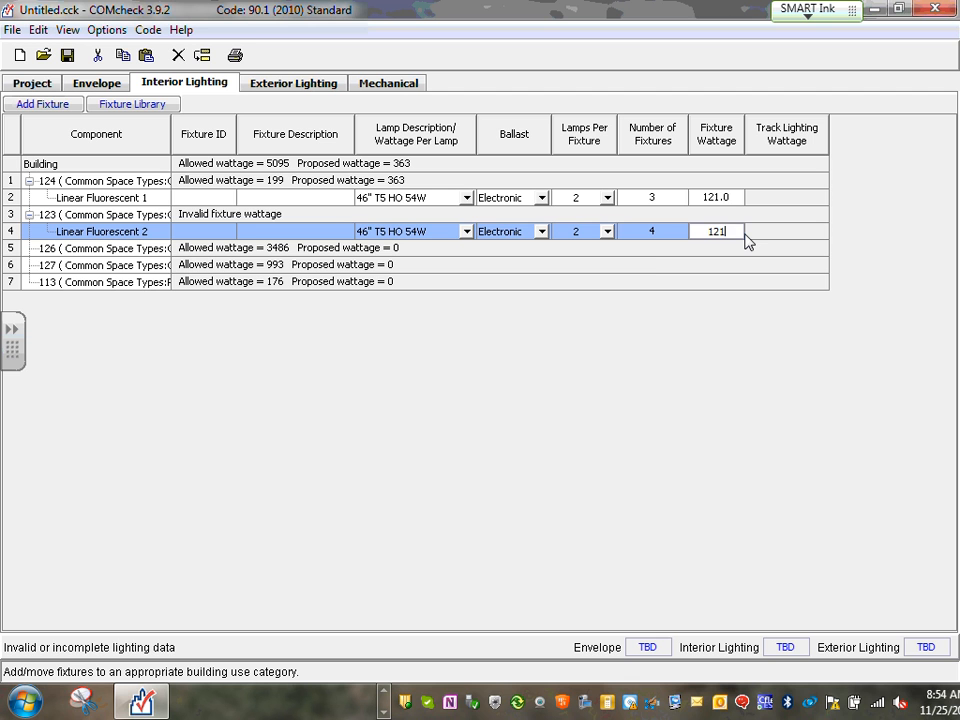
pyautogui.click(652, 270)
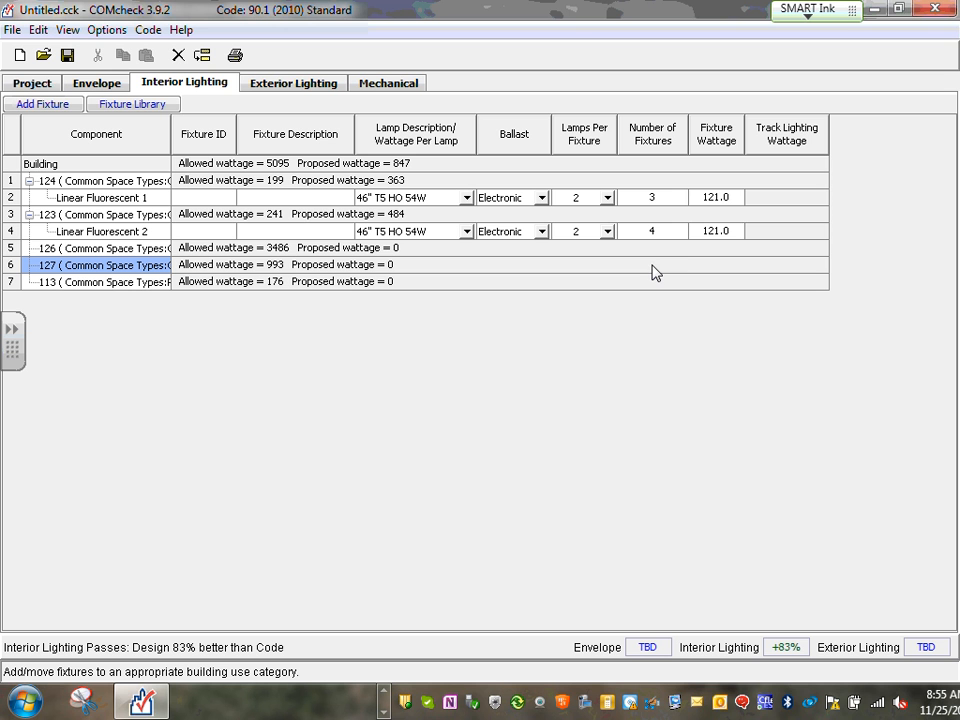
pyautogui.click(384, 692)
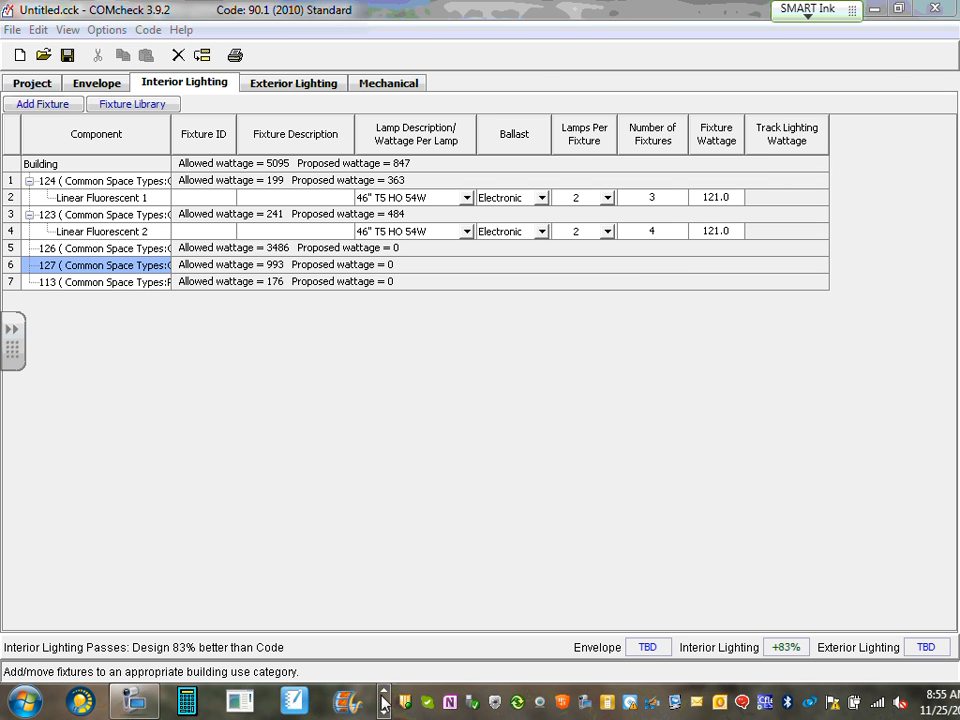
# In Visual 2012, scroll the Luminaire Schedule to rows 13–15, read downlight O's 36 W CFL details, and close it
pyautogui.click(384, 692)
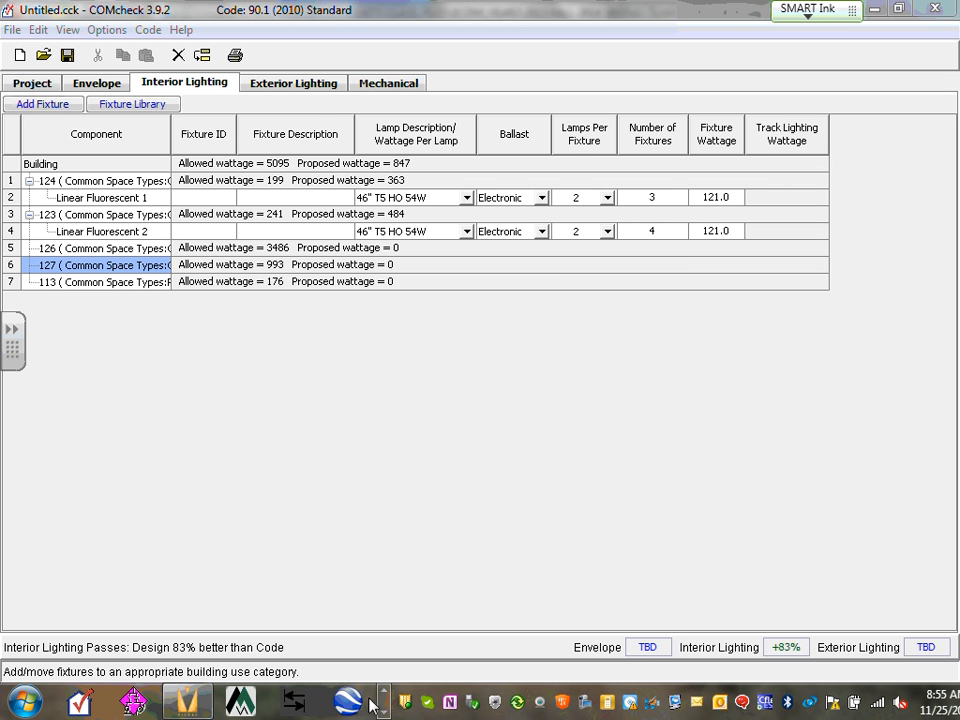
pyautogui.click(186, 700)
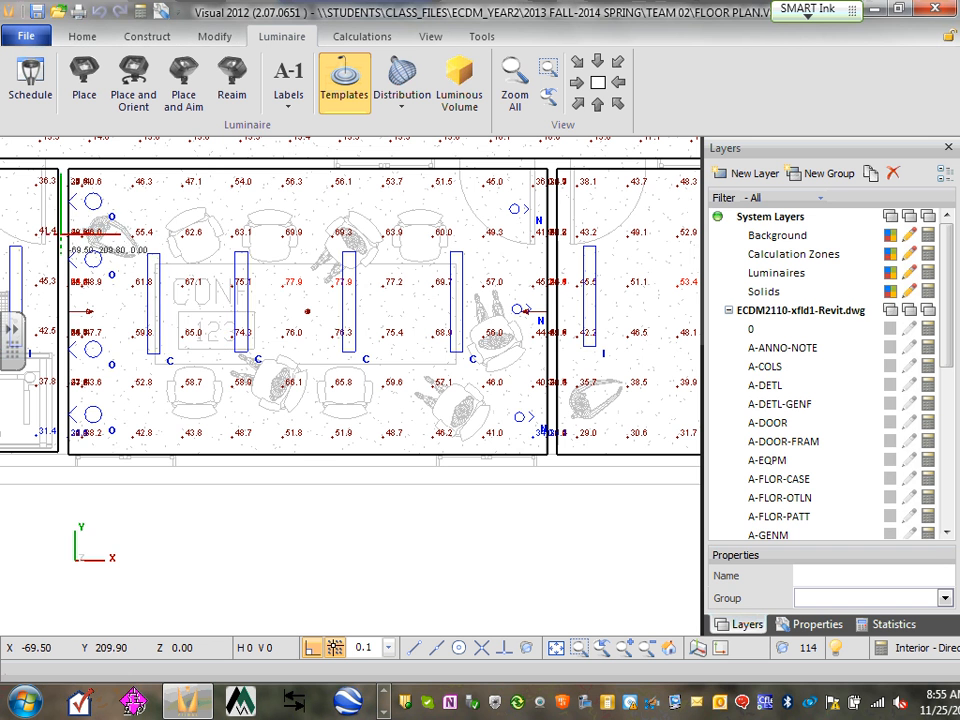
pyautogui.click(30, 88)
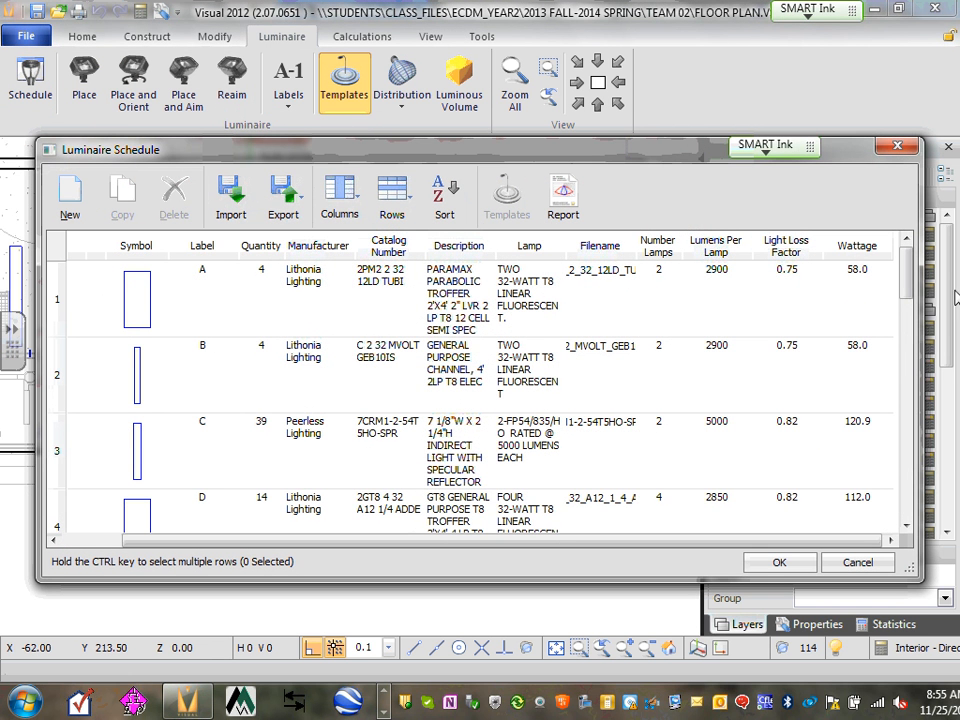
pyautogui.moveTo(905, 277); pyautogui.dragTo(923, 468)
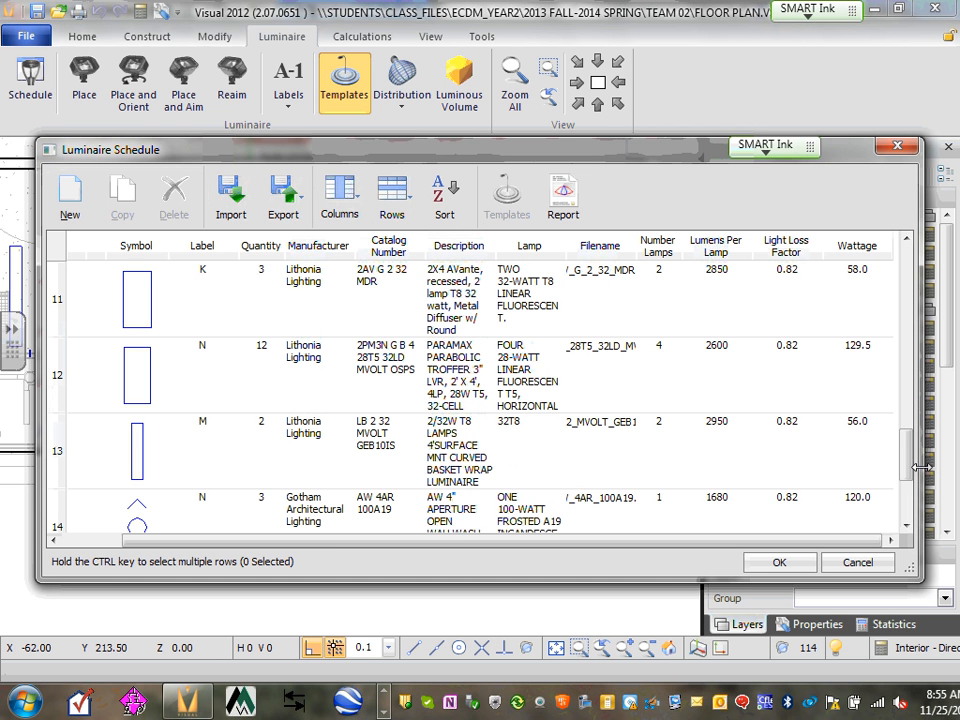
pyautogui.scroll(-1, 680, 350)
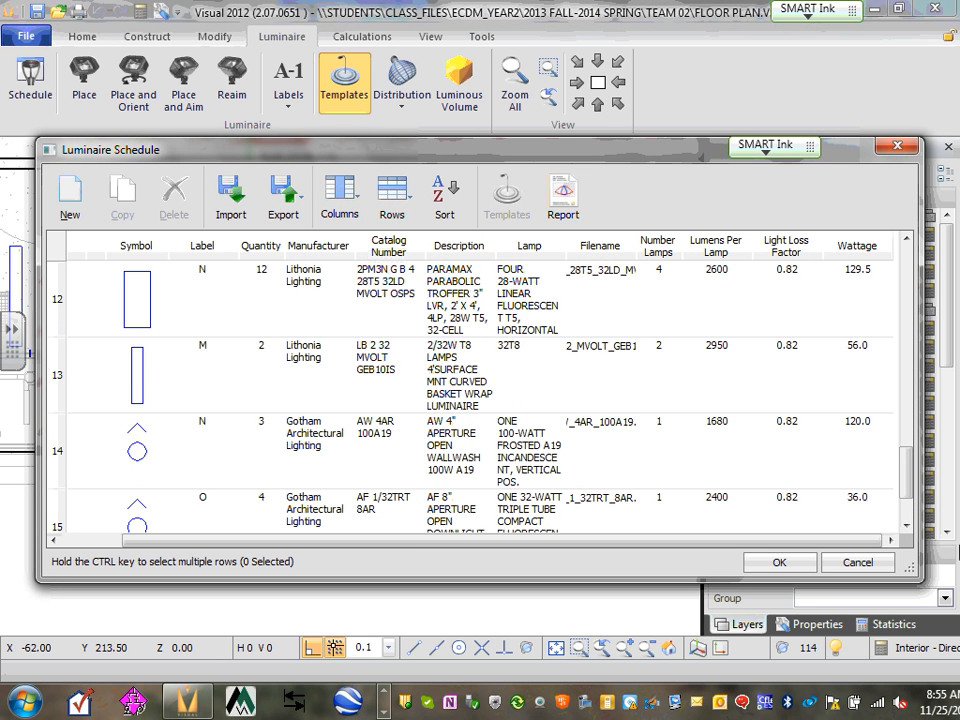
pyautogui.scroll(-1, 680, 400)
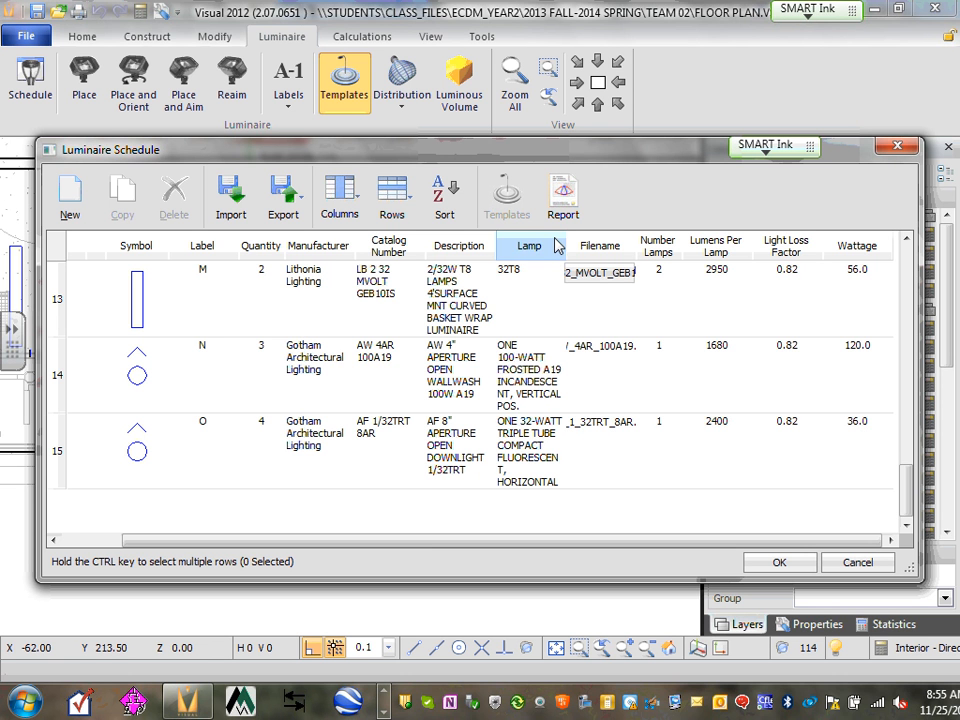
pyautogui.click(895, 148)
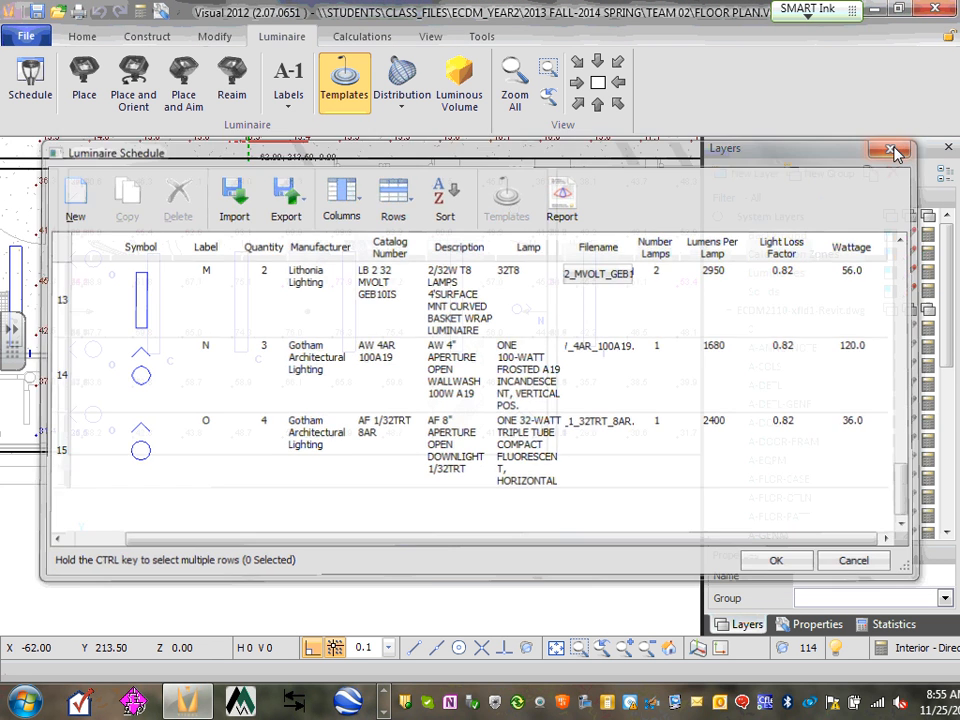
# Back in COMcheck, add a Compact Fluorescent fixture to space 123
pyautogui.click(384, 712)
pyautogui.click(138, 700)
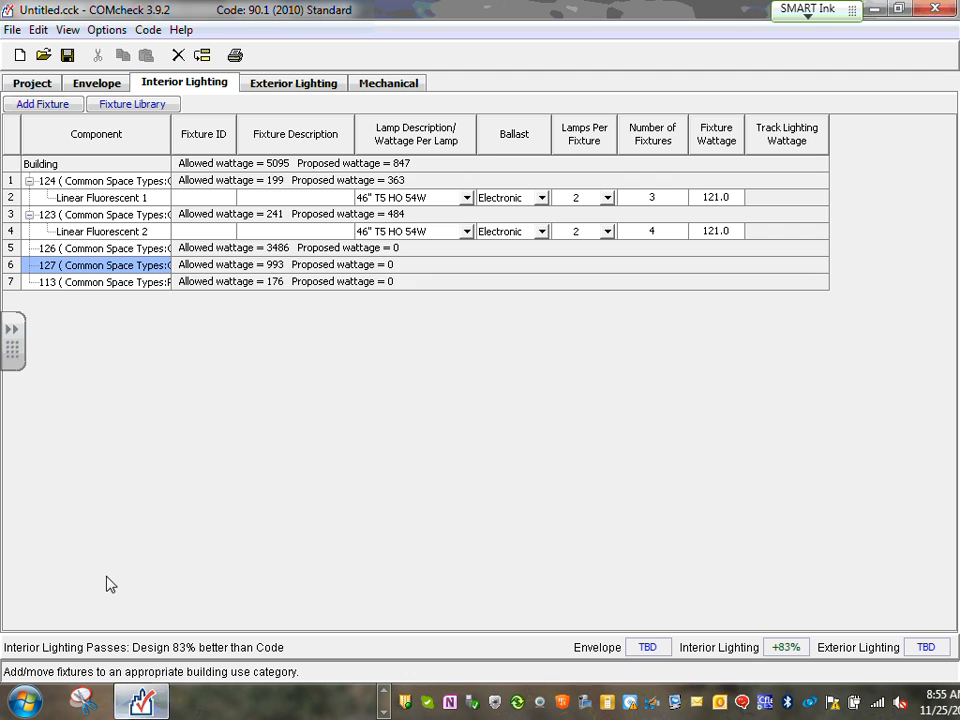
pyautogui.click(12, 216)
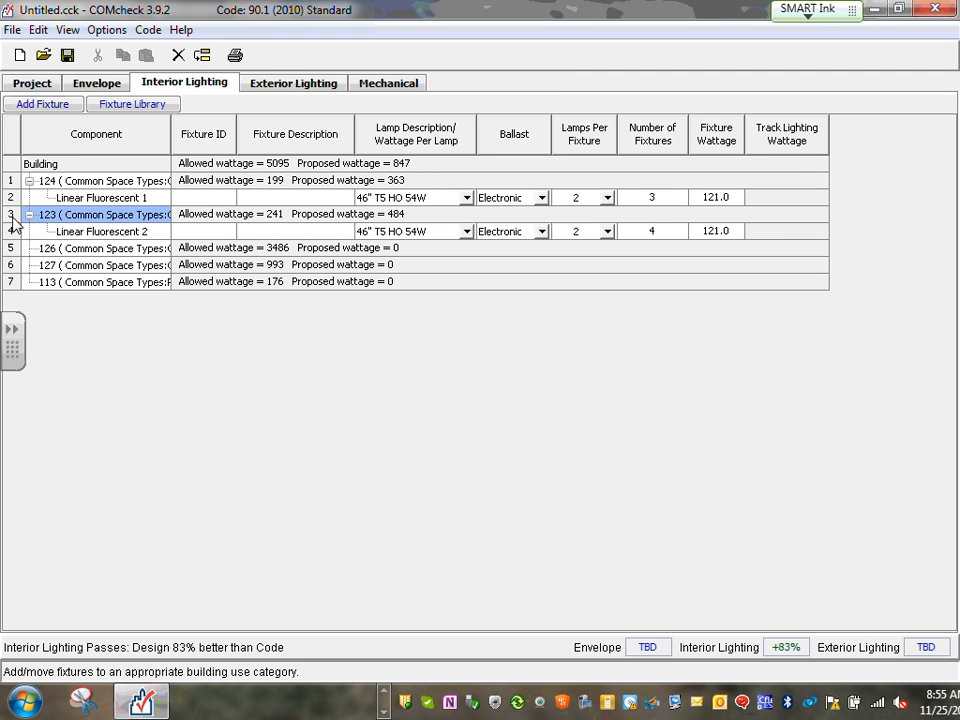
pyautogui.click(33, 106)
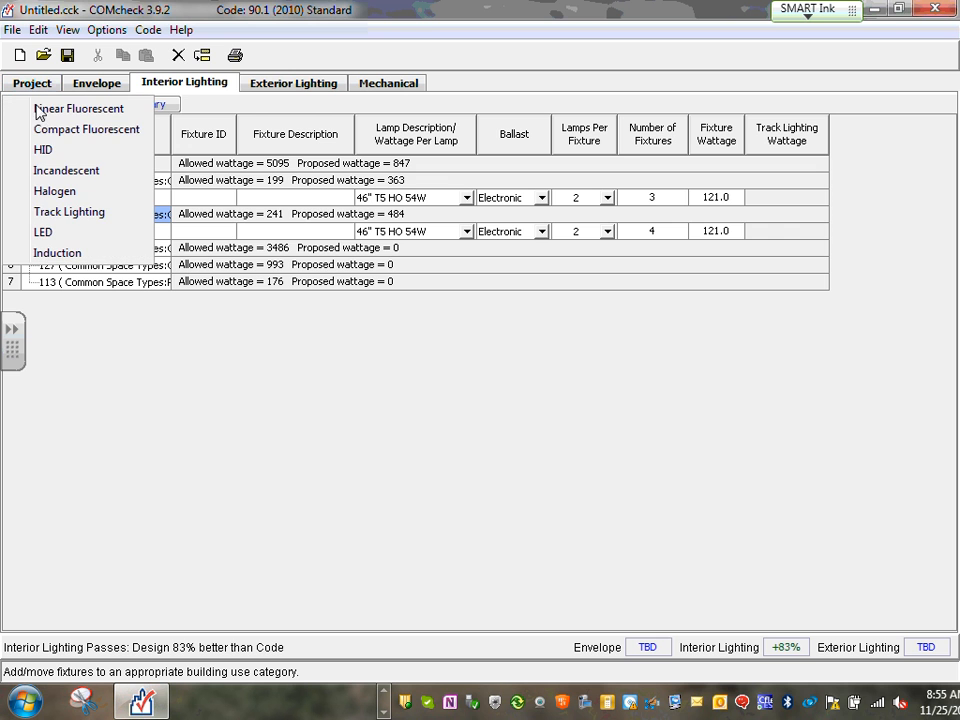
pyautogui.click(99, 131)
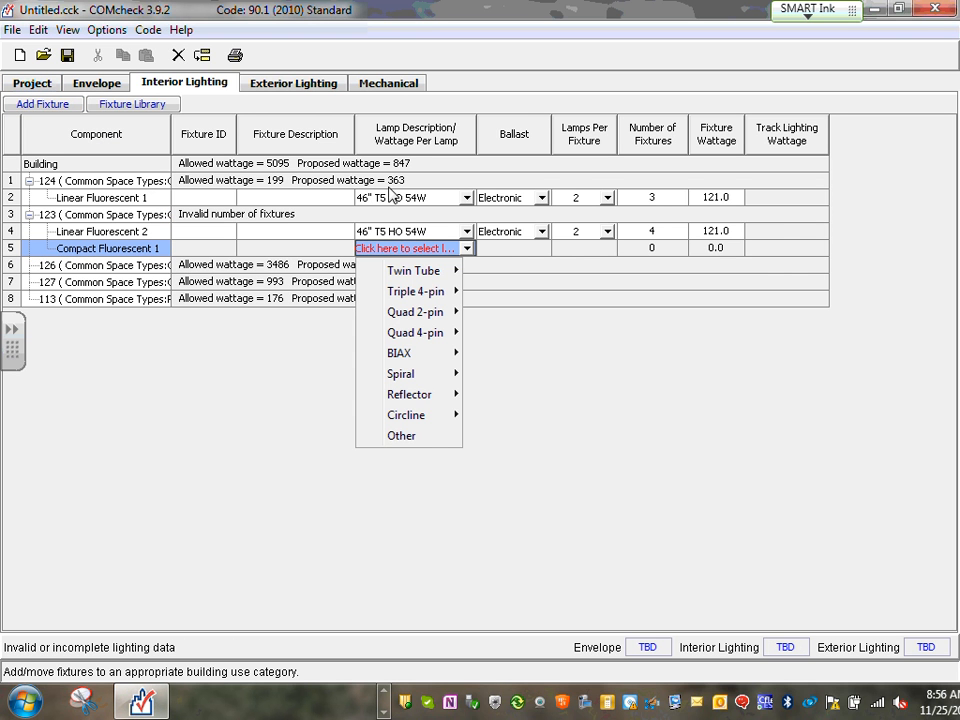
# Choose the Triple 4-pin 32W lamp with one lamp per fixture and a Dimming ballast
pyautogui.moveTo(452, 272)
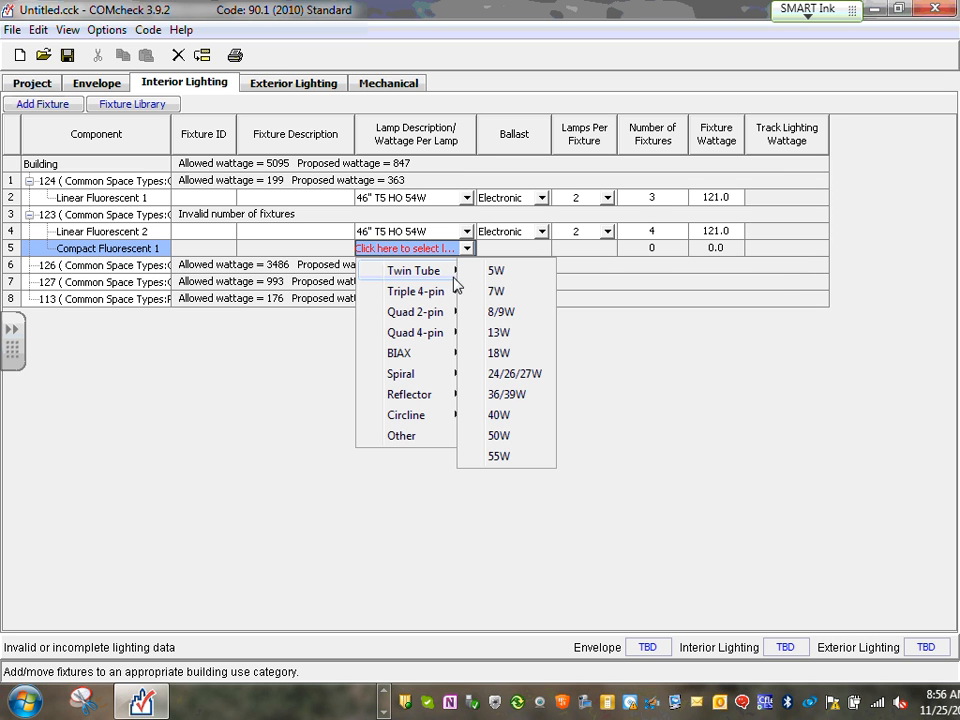
pyautogui.moveTo(448, 297)
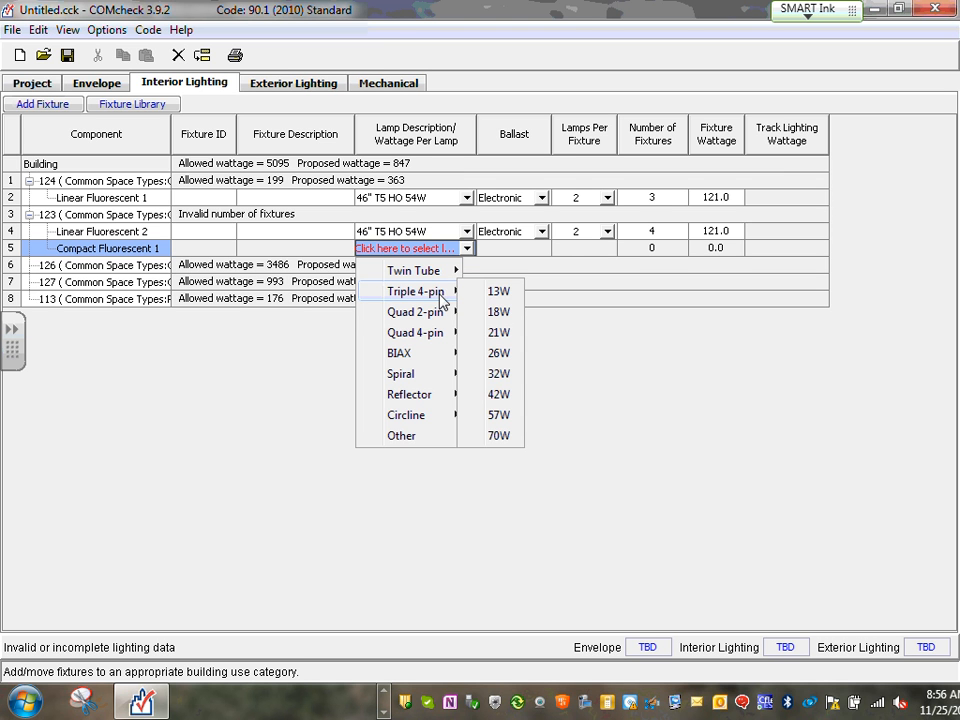
pyautogui.moveTo(442, 320)
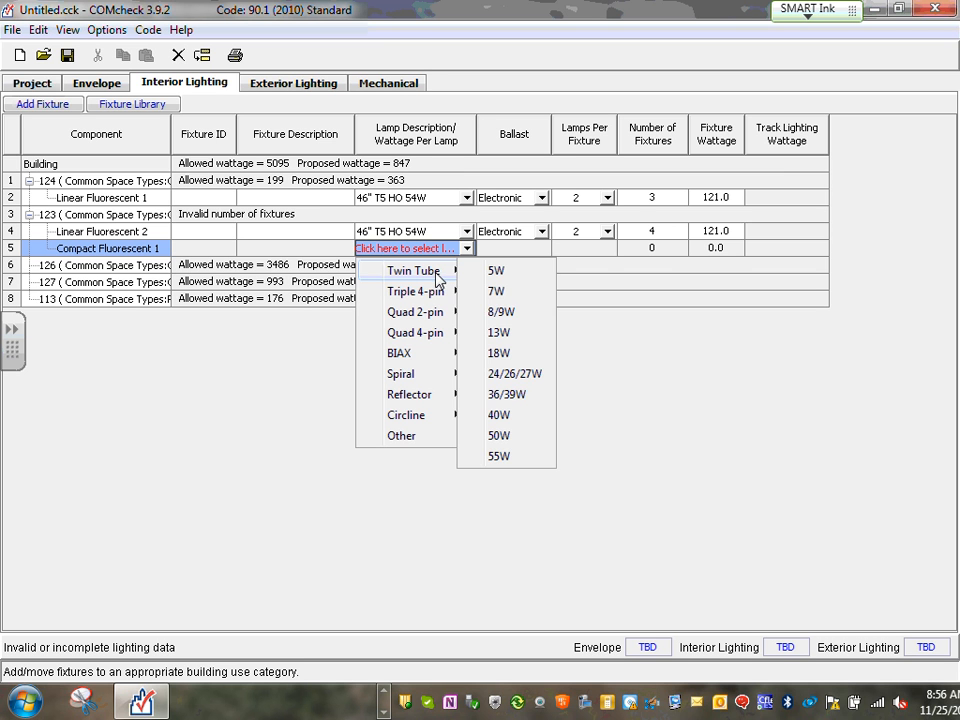
pyautogui.moveTo(432, 293)
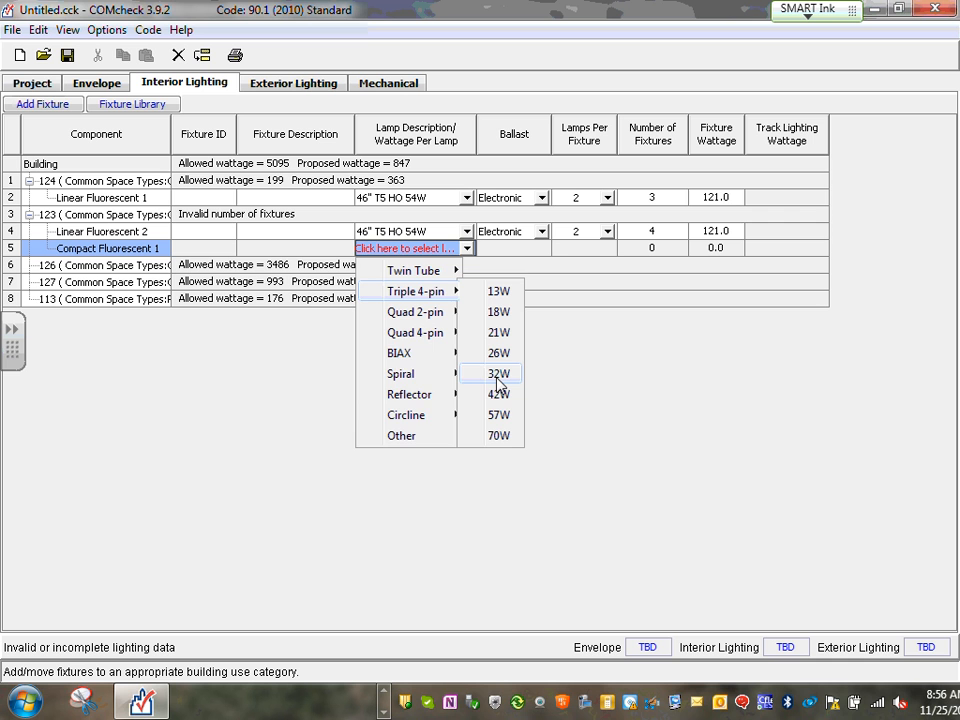
pyautogui.click(498, 374)
pyautogui.click(541, 248)
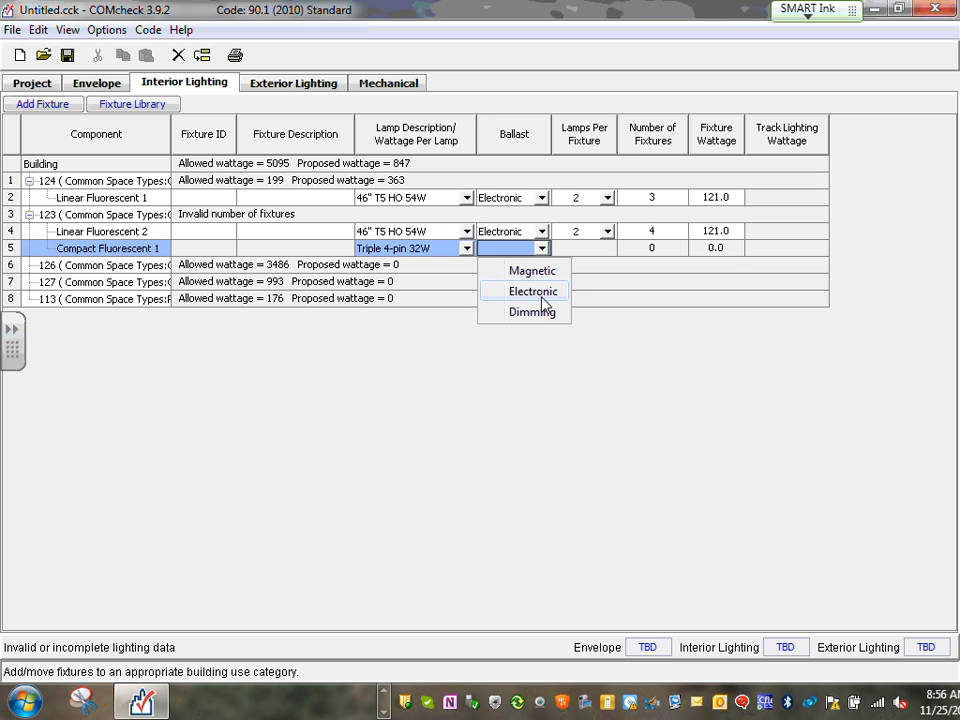
pyautogui.click(533, 290)
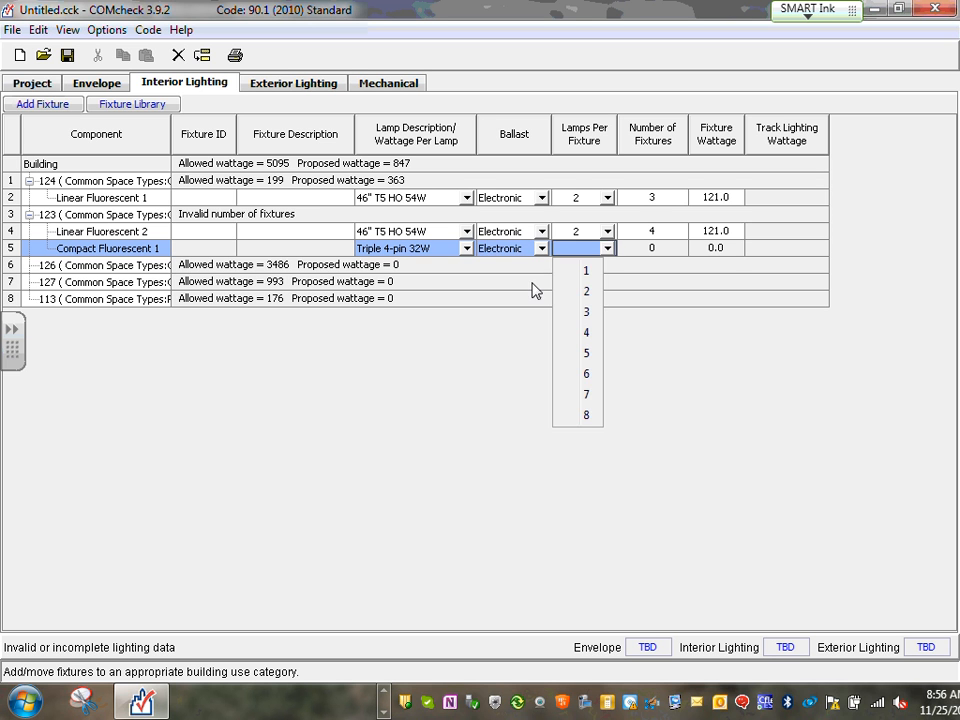
pyautogui.click(589, 272)
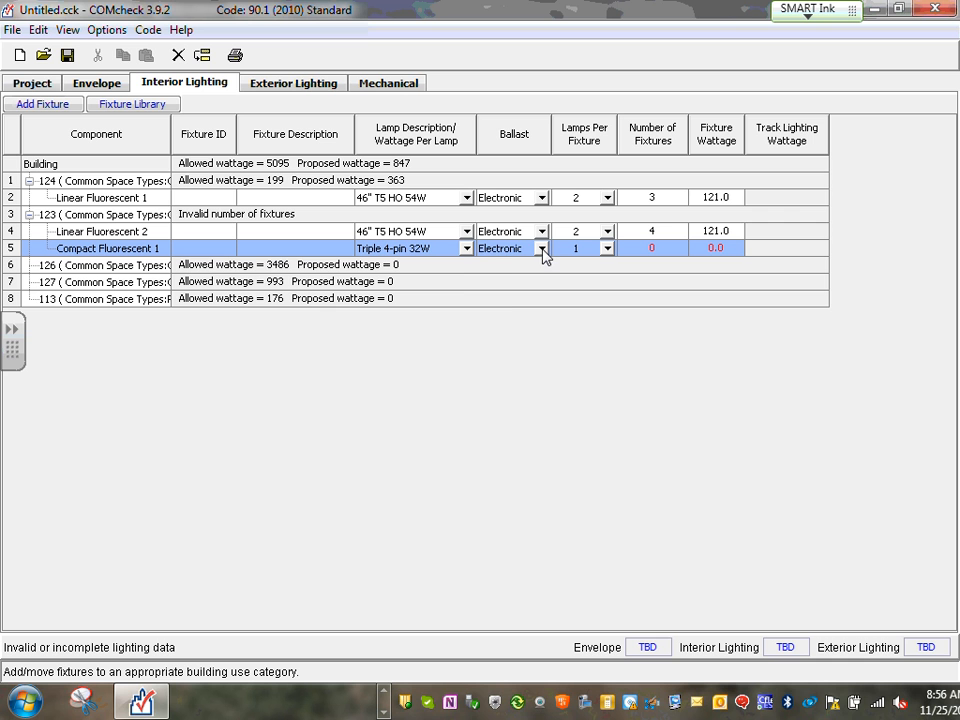
pyautogui.click(543, 250)
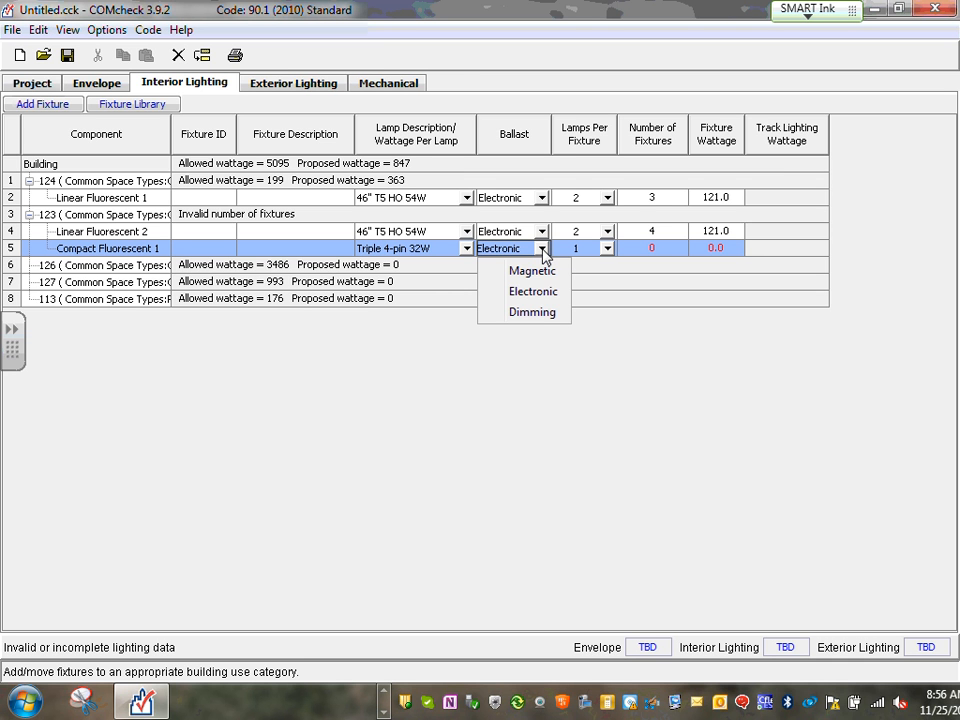
pyautogui.click(535, 313)
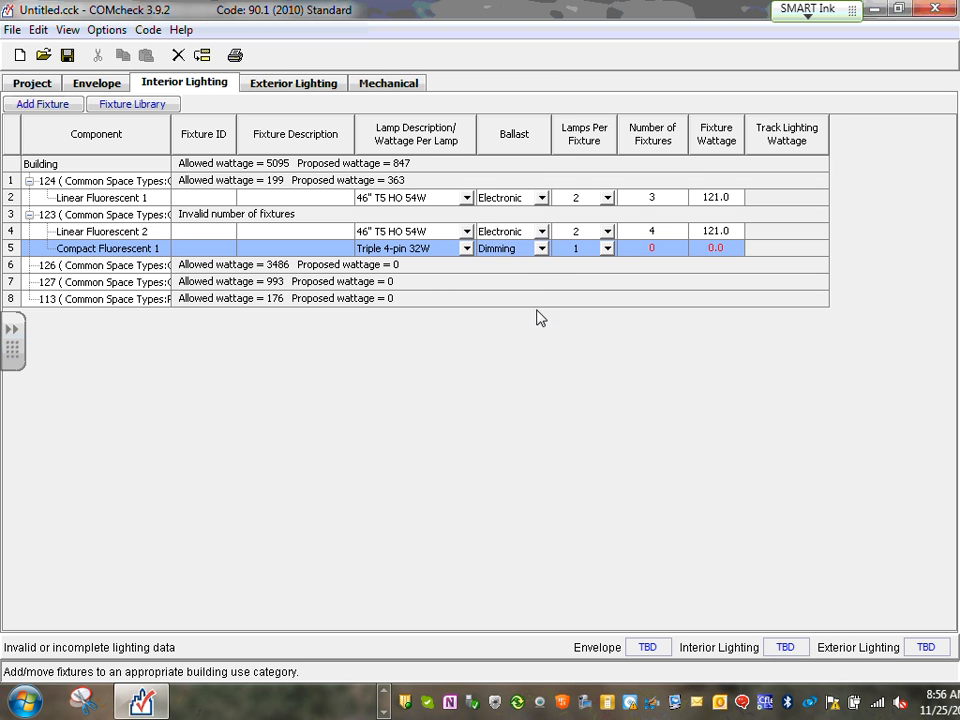
# Enter 4 fixtures at 36 W for the compact fluorescent fixture
pyautogui.doubleClick(658, 248)
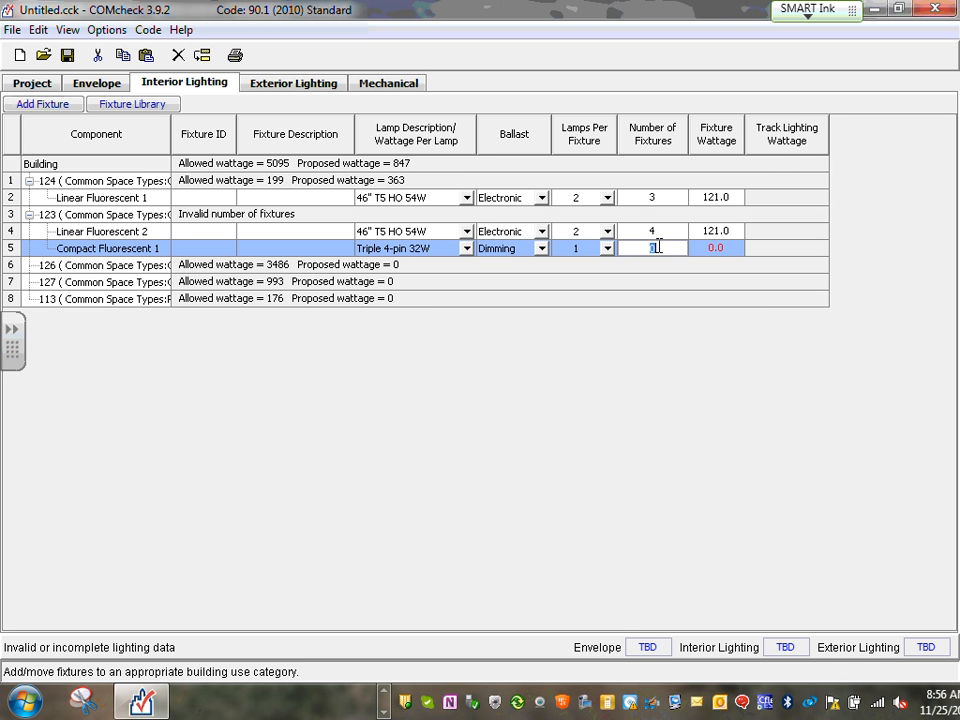
pyautogui.write('4')
pyautogui.doubleClick(722, 248)
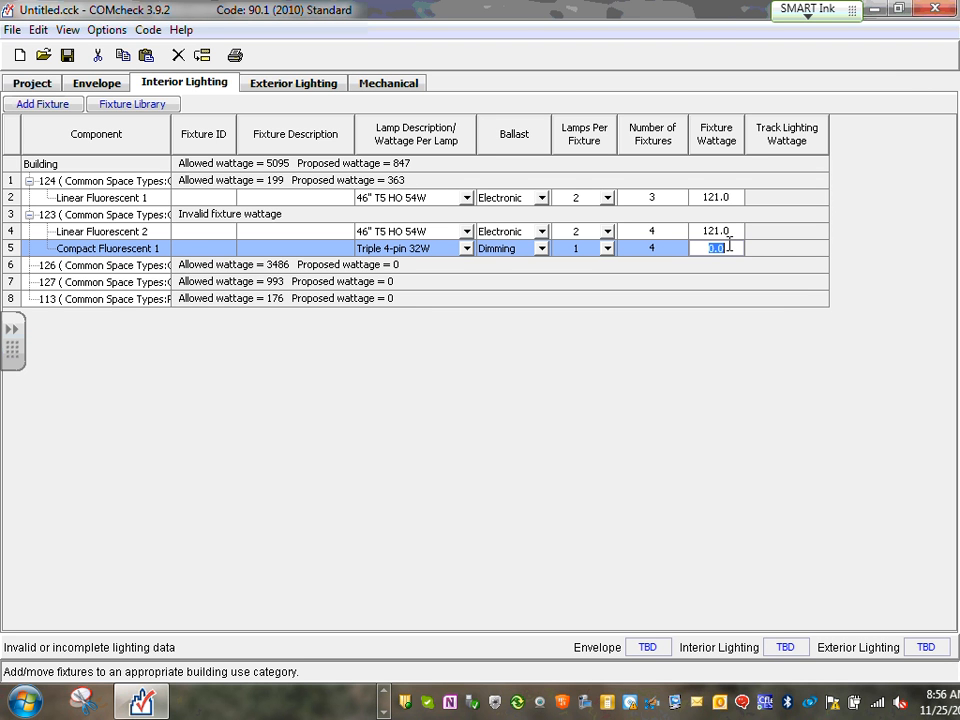
pyautogui.write('36')
pyautogui.click(386, 694)
pyautogui.click(386, 694)
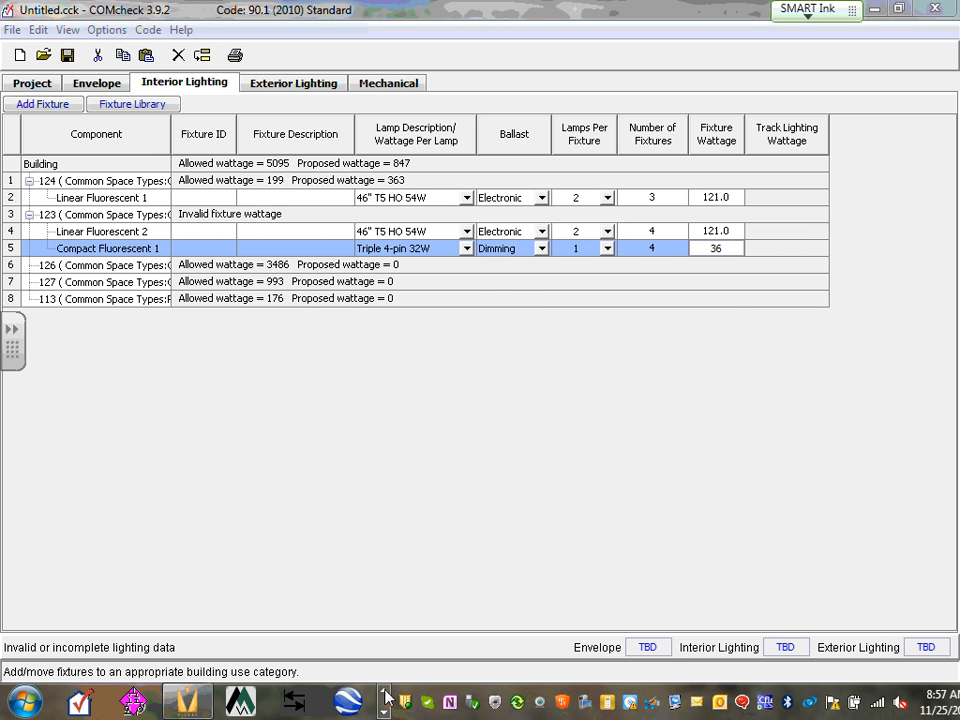
# In Visual 2012, review schedule rows 13–15, including wallwasher N (three 120 W units), then close the schedule
pyautogui.click(188, 700)
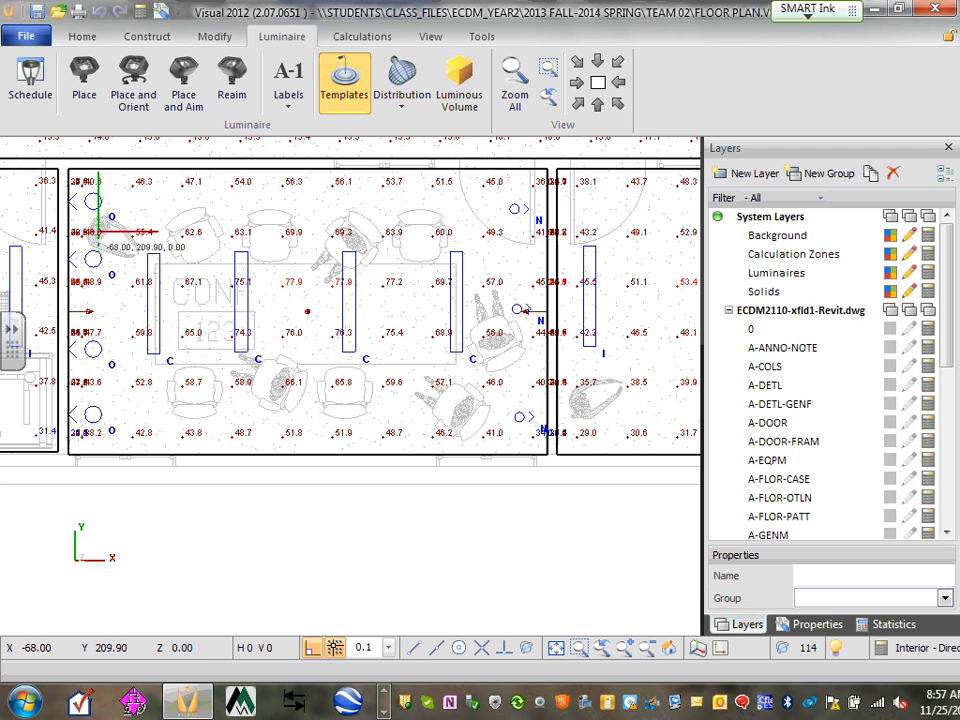
pyautogui.click(30, 82)
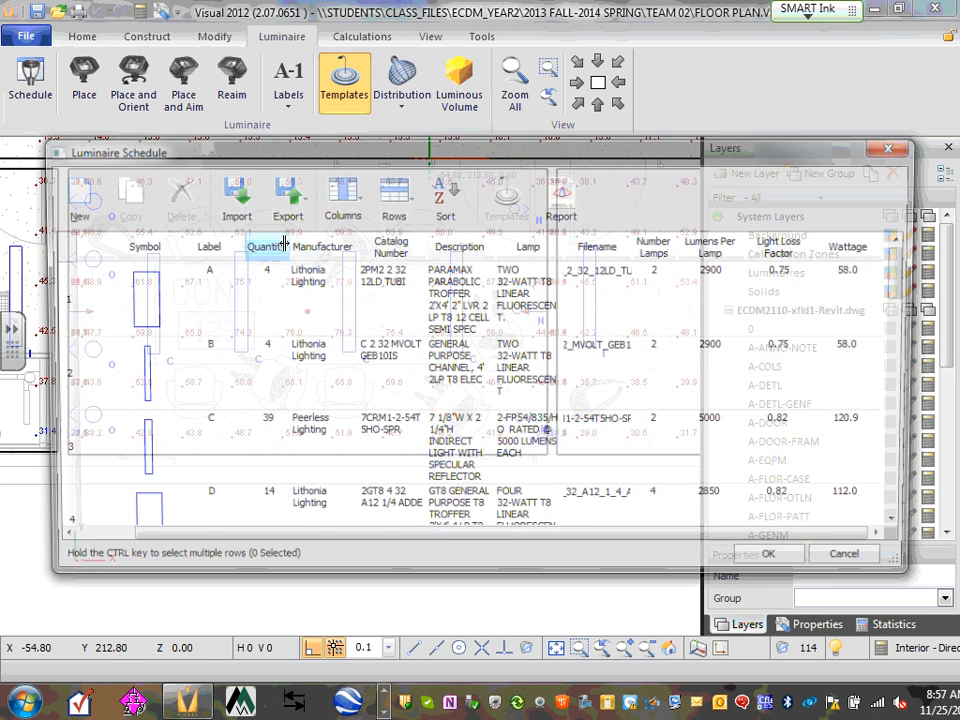
pyautogui.moveTo(910, 290); pyautogui.dragTo(908, 500)
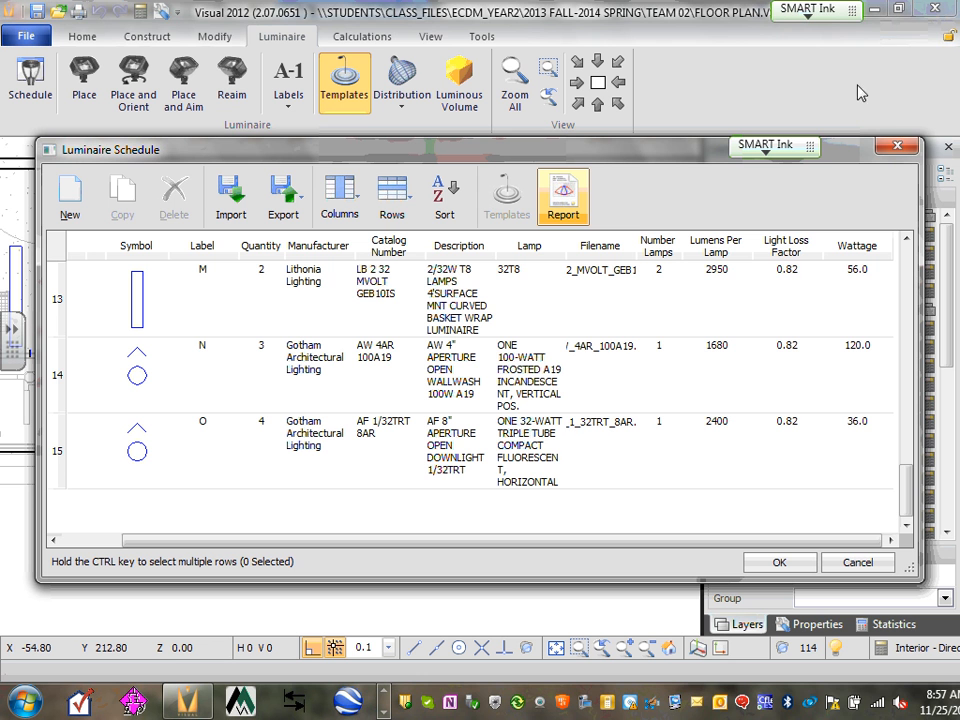
pyautogui.click(897, 148)
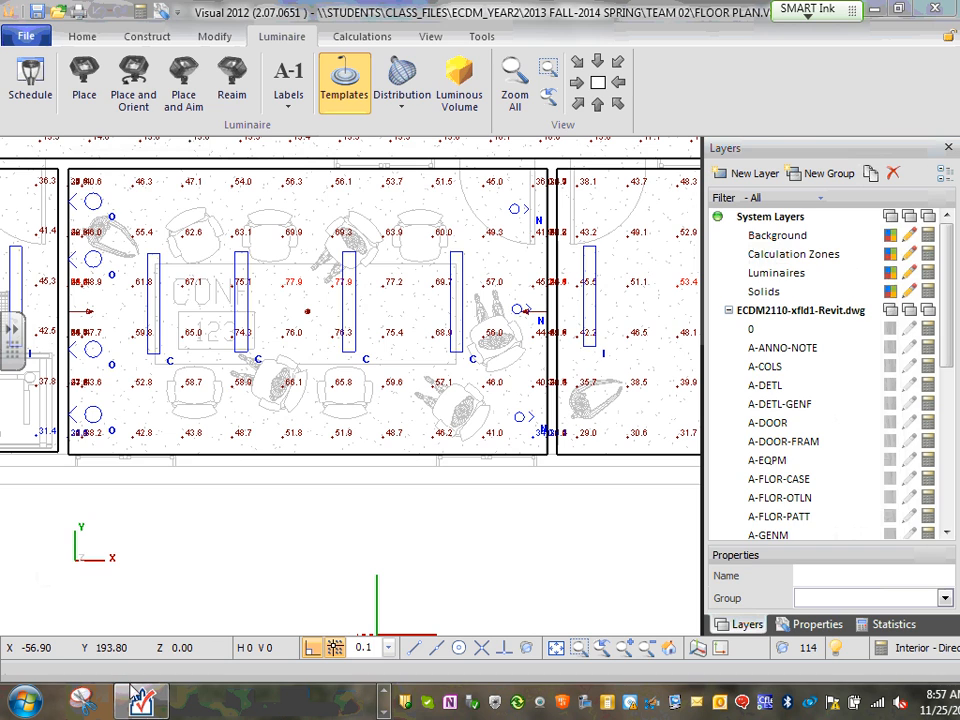
# Back in COMcheck, add an Incandescent fixture to space 123
pyautogui.click(140, 700)
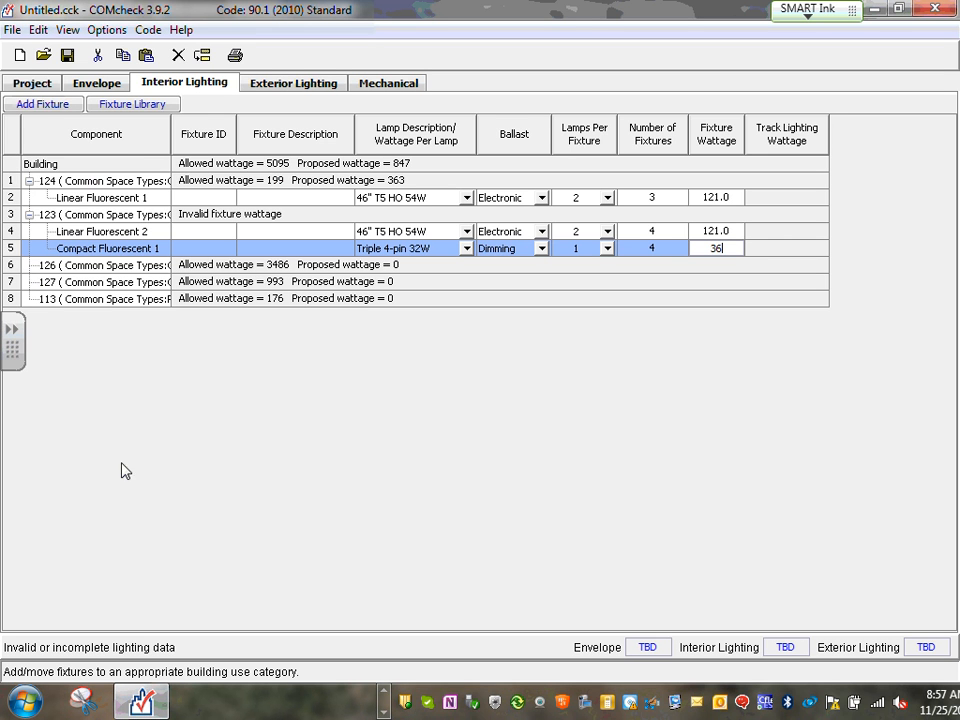
pyautogui.click(37, 104)
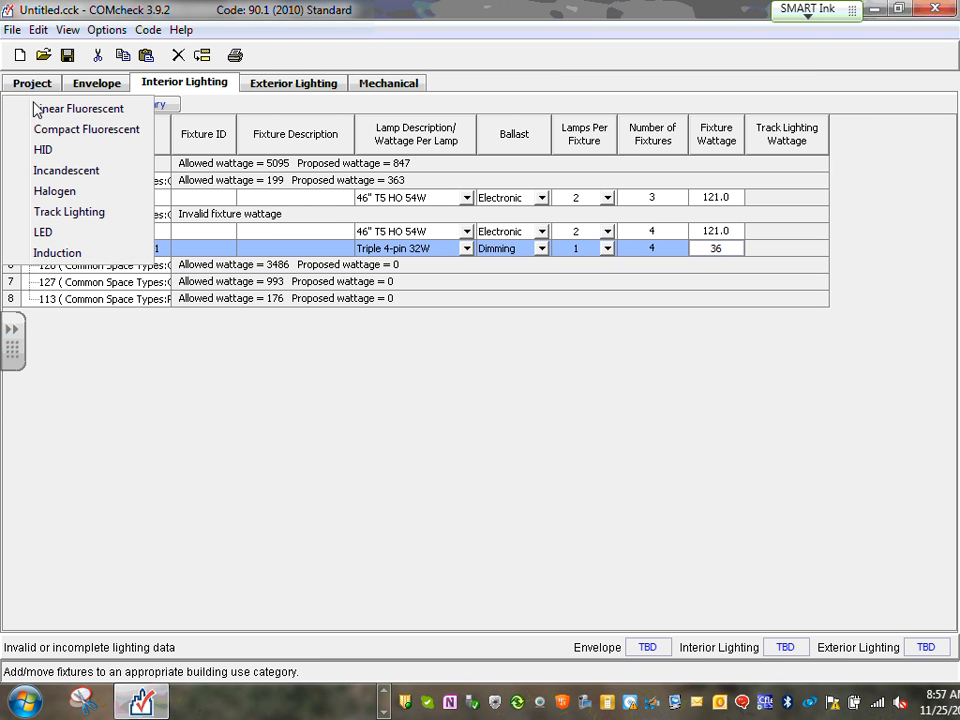
pyautogui.click(84, 172)
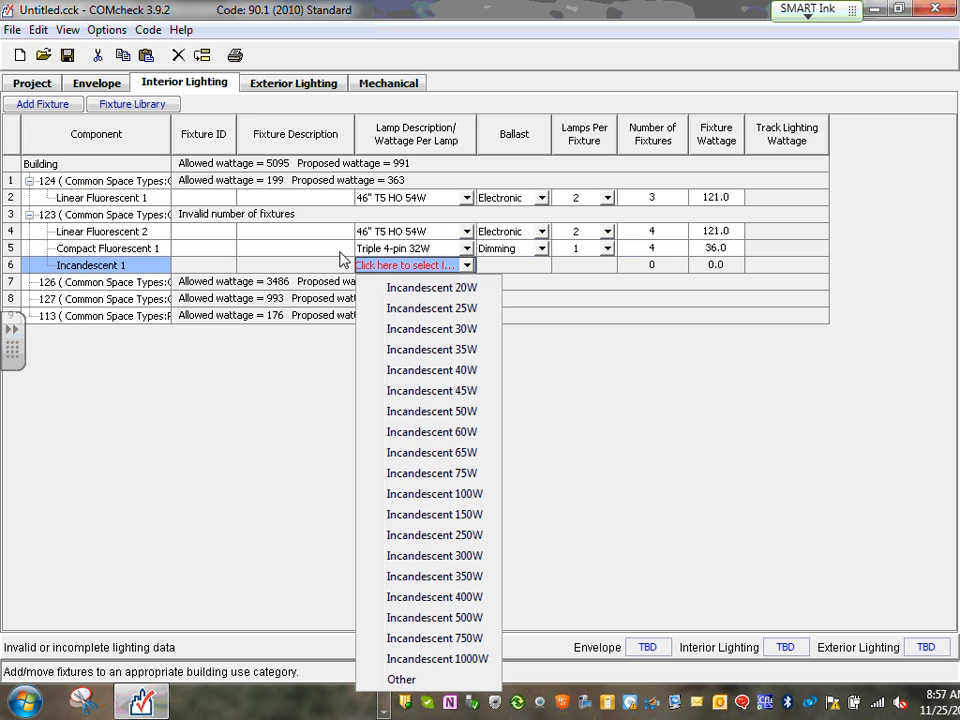
# Set it to an Incandescent 100W lamp, one lamp per fixture, 3 fixtures at 120 W each
pyautogui.click(471, 496)
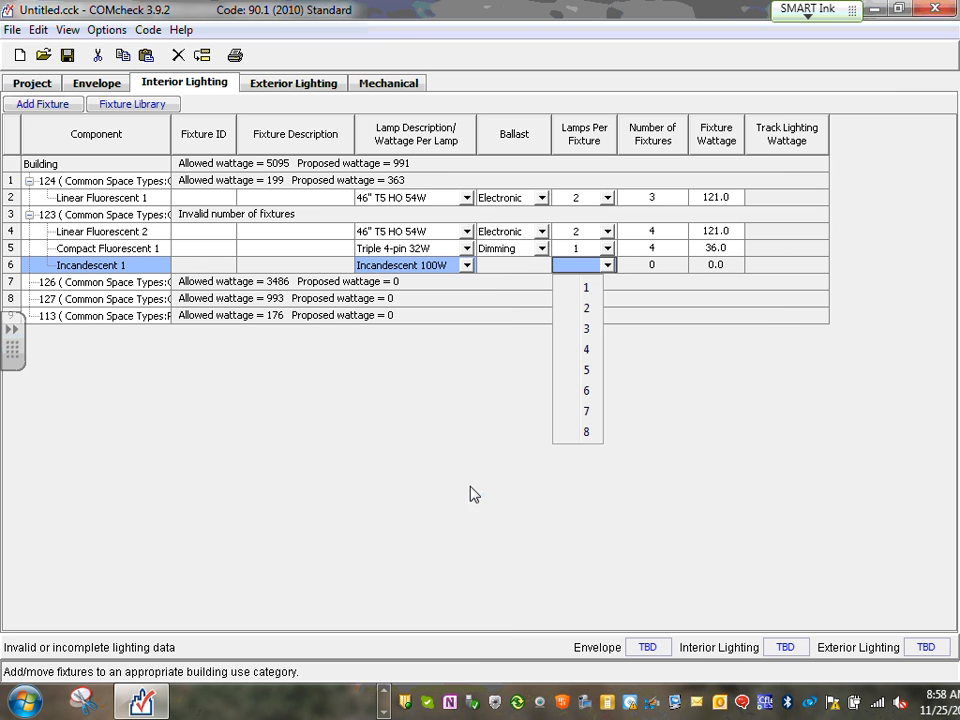
pyautogui.click(587, 290)
pyautogui.click(672, 265)
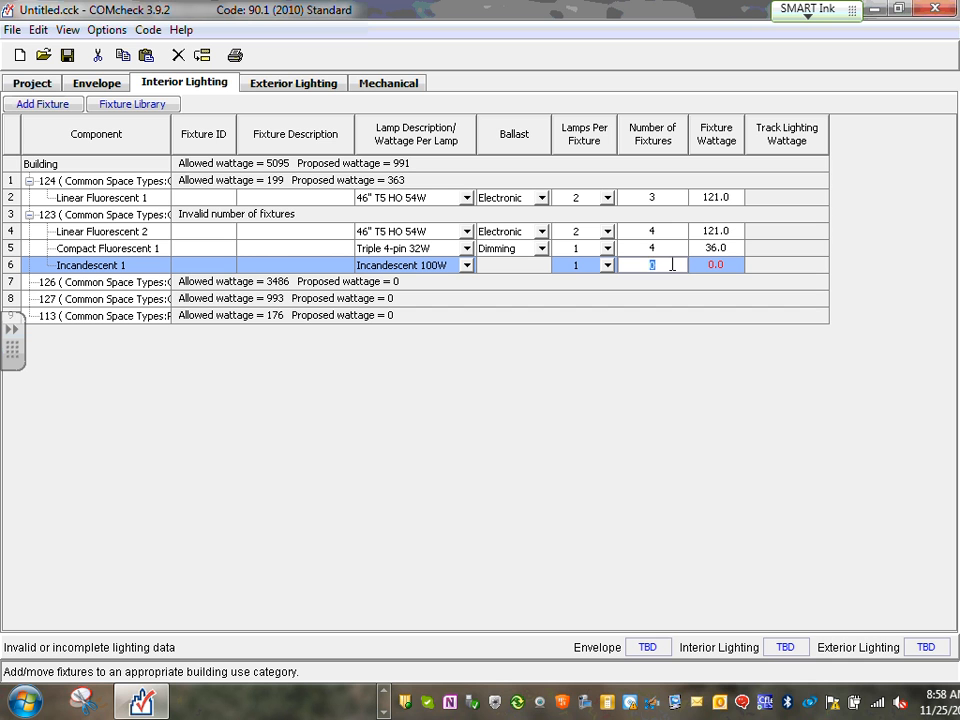
pyautogui.write('3')
pyautogui.click(718, 265)
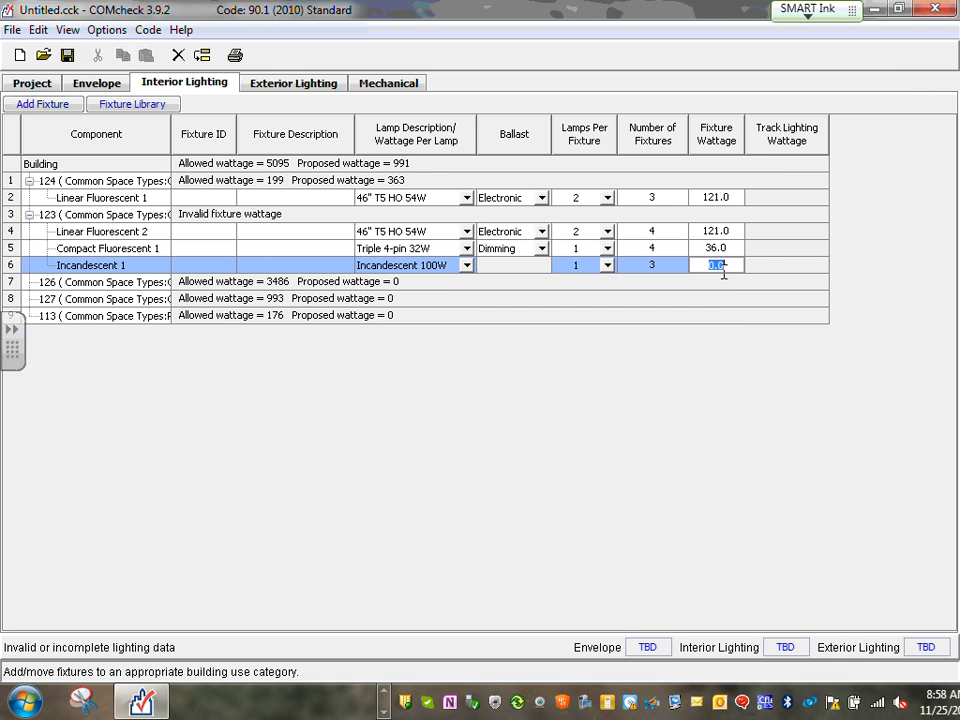
pyautogui.write('120')
pyautogui.click(14, 284)
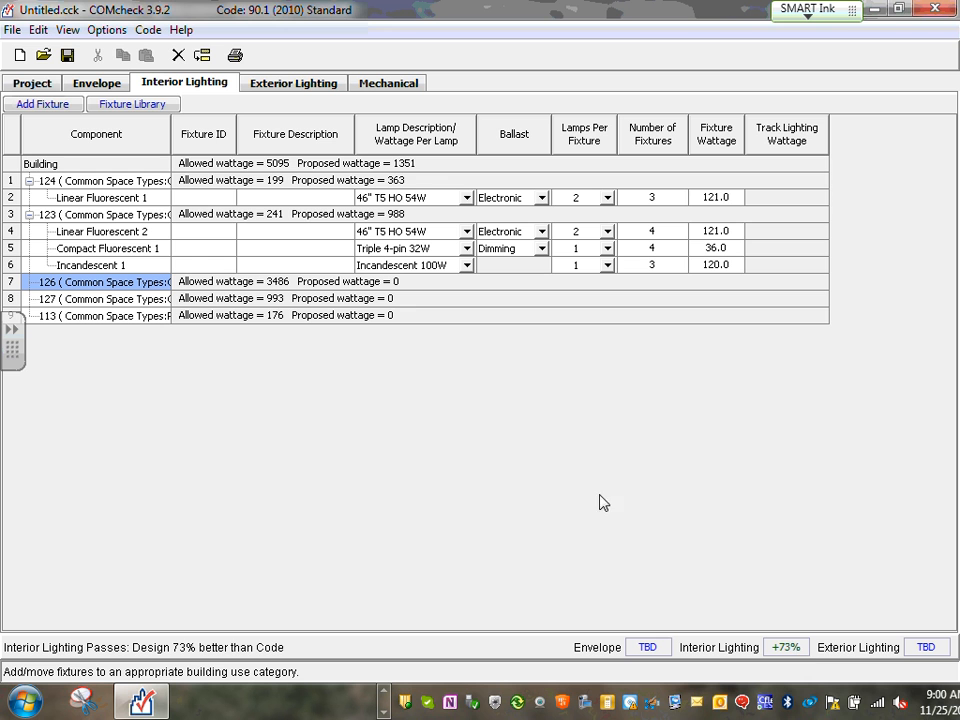
# Find the View / Print Report option under the File menu, then cancel its dialog
pyautogui.click(36, 29)
pyautogui.moveTo(63, 30)
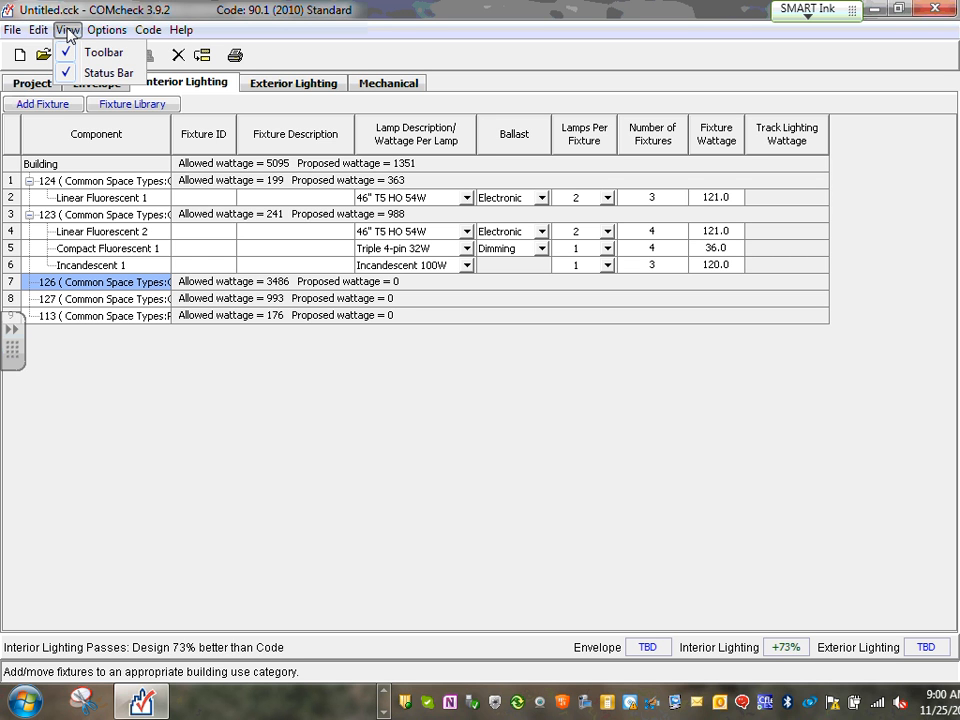
pyautogui.moveTo(107, 33)
pyautogui.moveTo(156, 31)
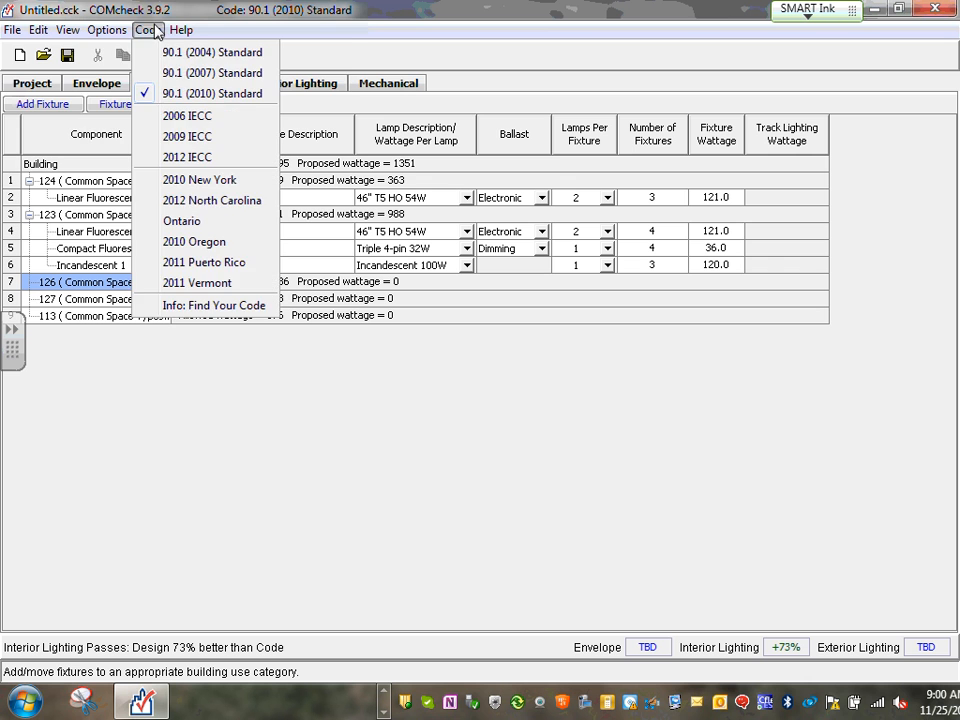
pyautogui.moveTo(12, 30)
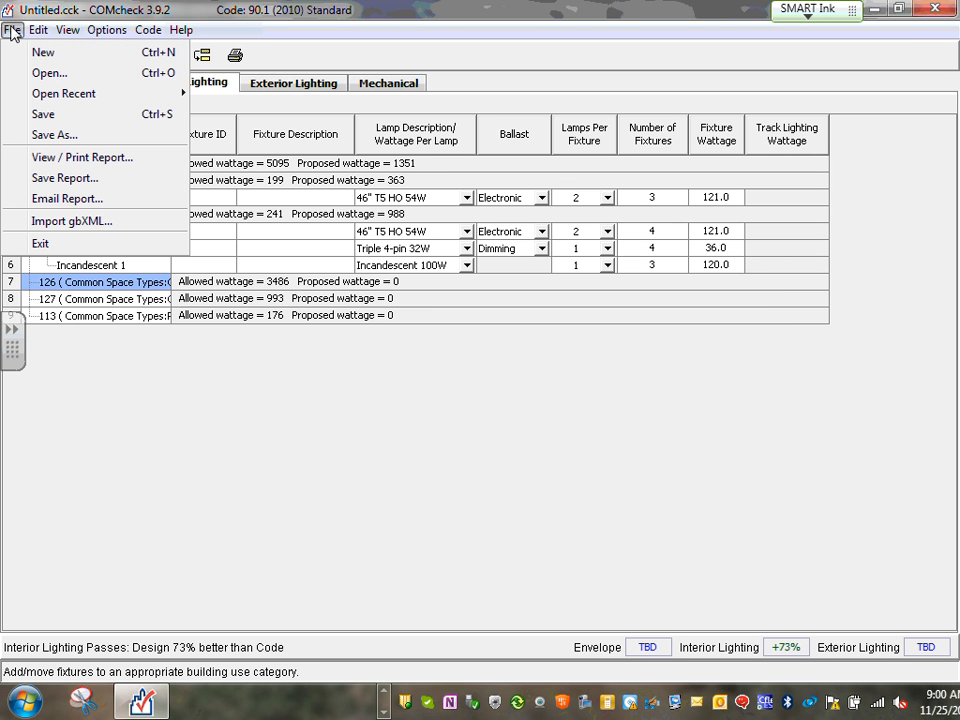
pyautogui.click(108, 160)
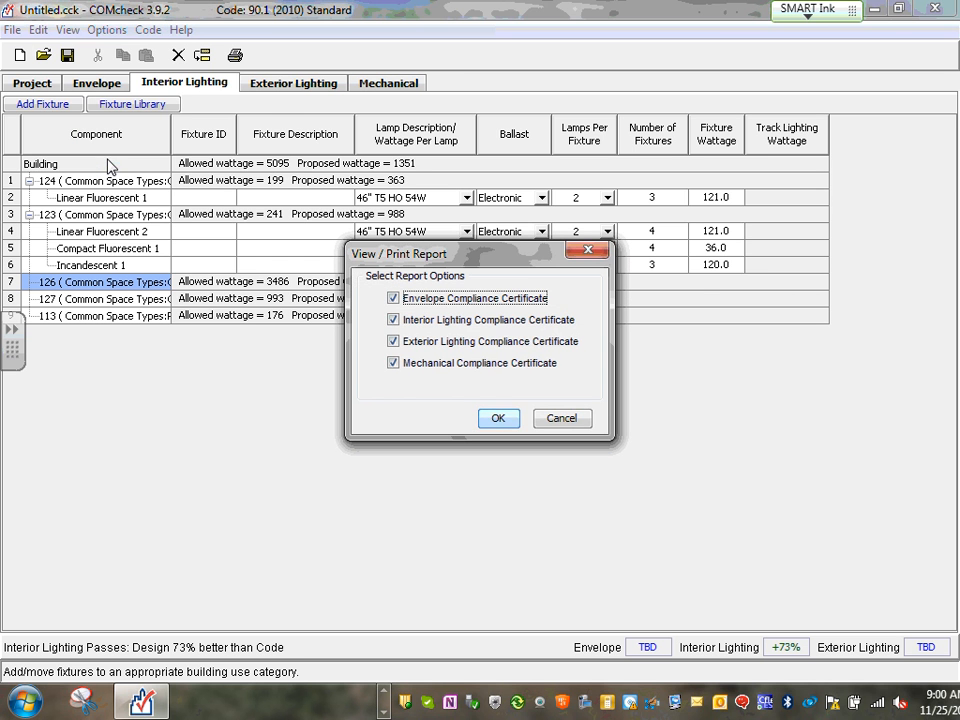
pyautogui.click(572, 422)
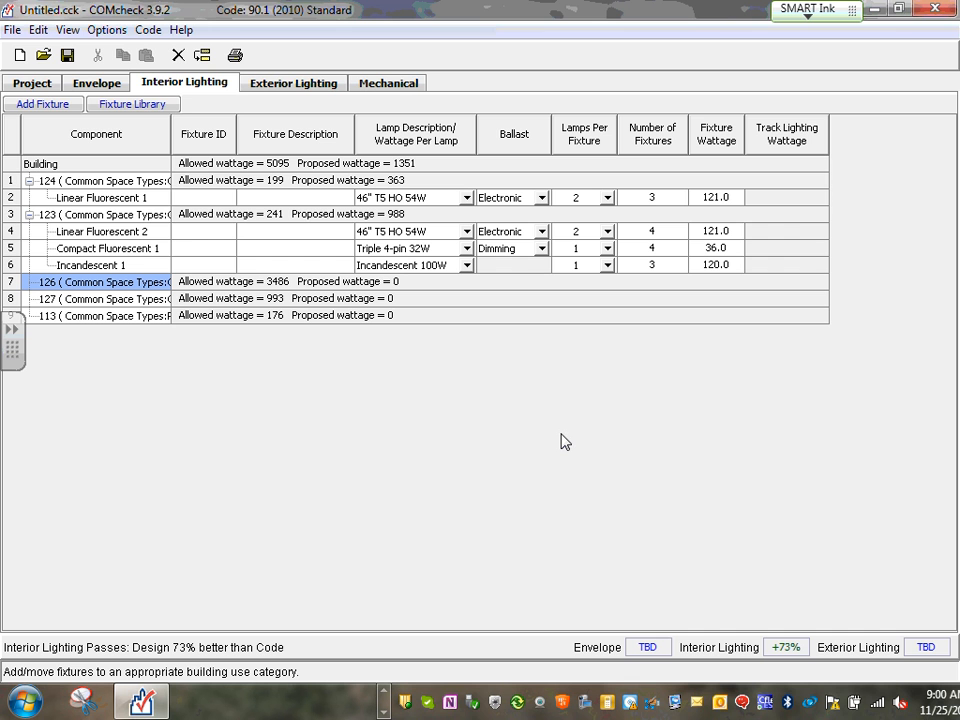
# Generate the report without the Mechanical and Envelope compliance certificates
pyautogui.click(12, 30)
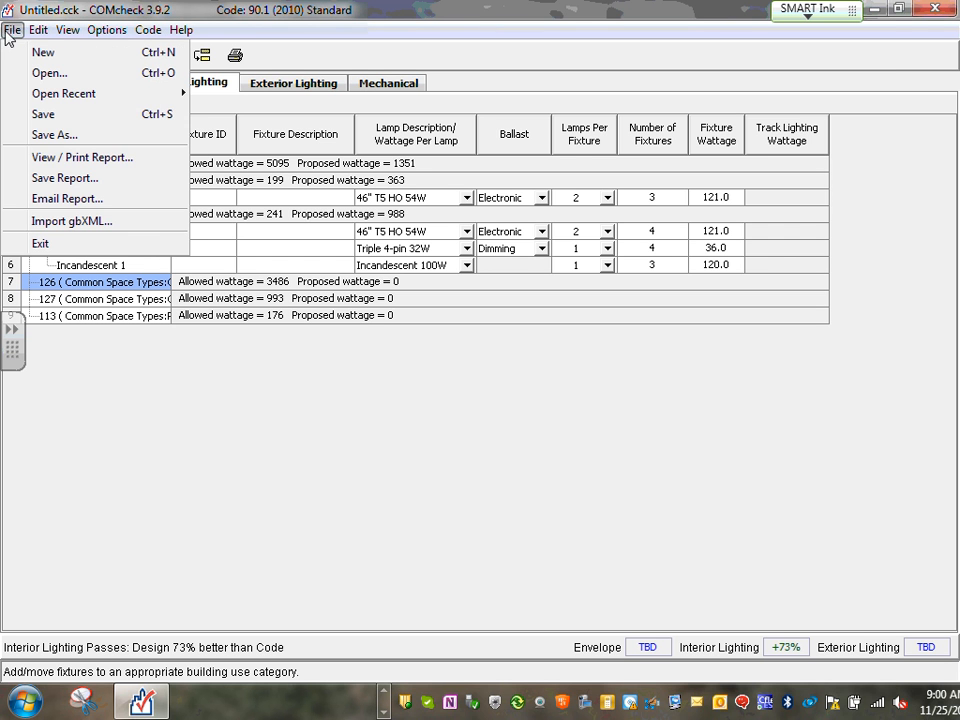
pyautogui.click(112, 168)
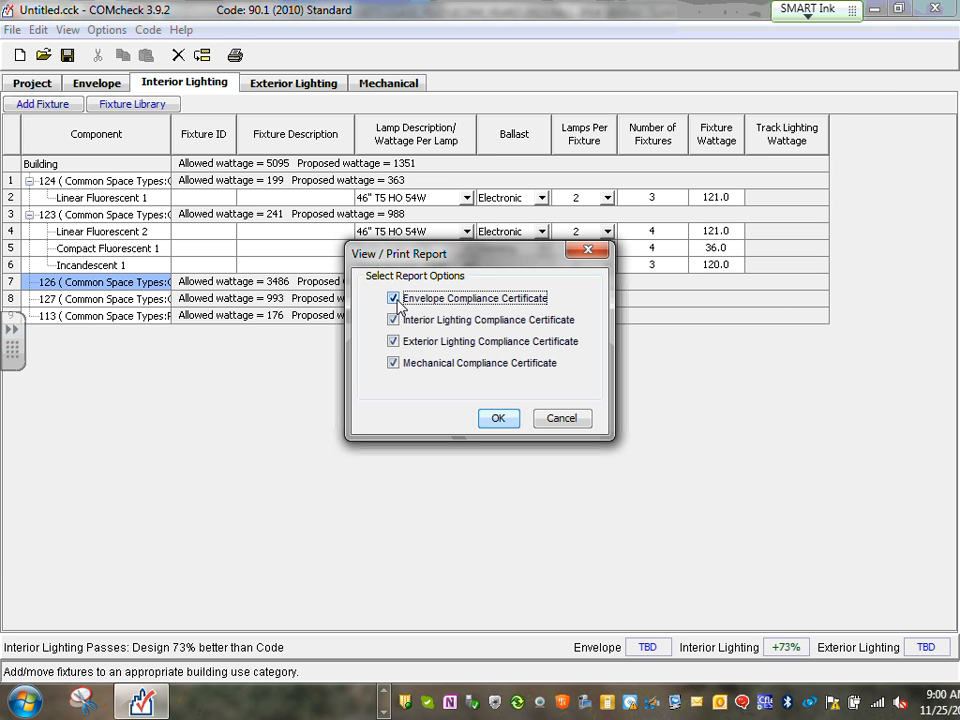
pyautogui.click(396, 366)
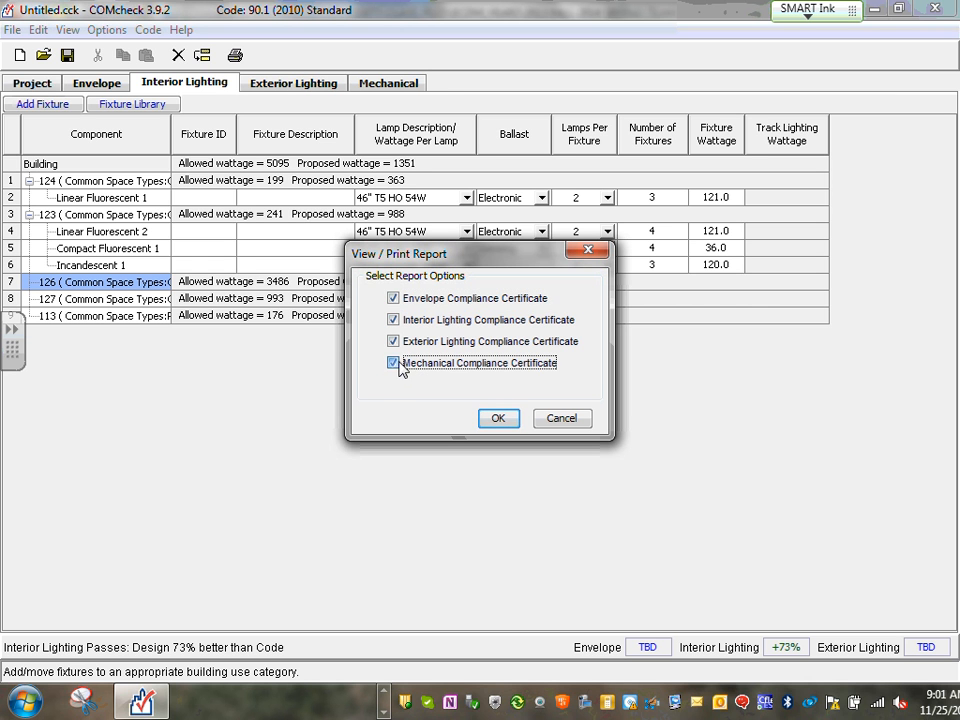
pyautogui.click(393, 298)
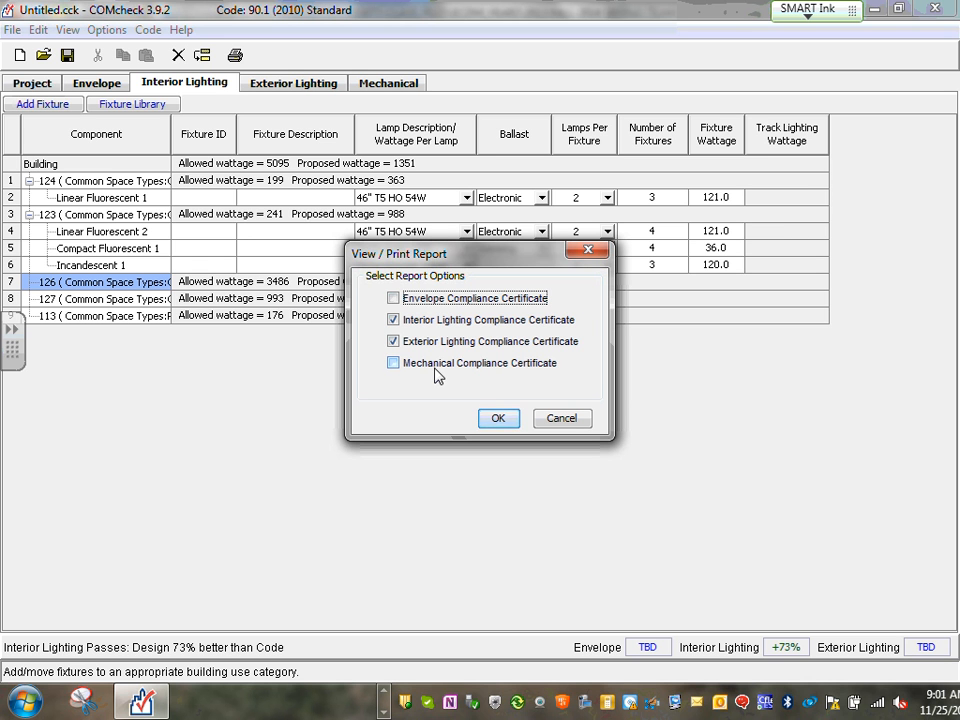
pyautogui.click(499, 419)
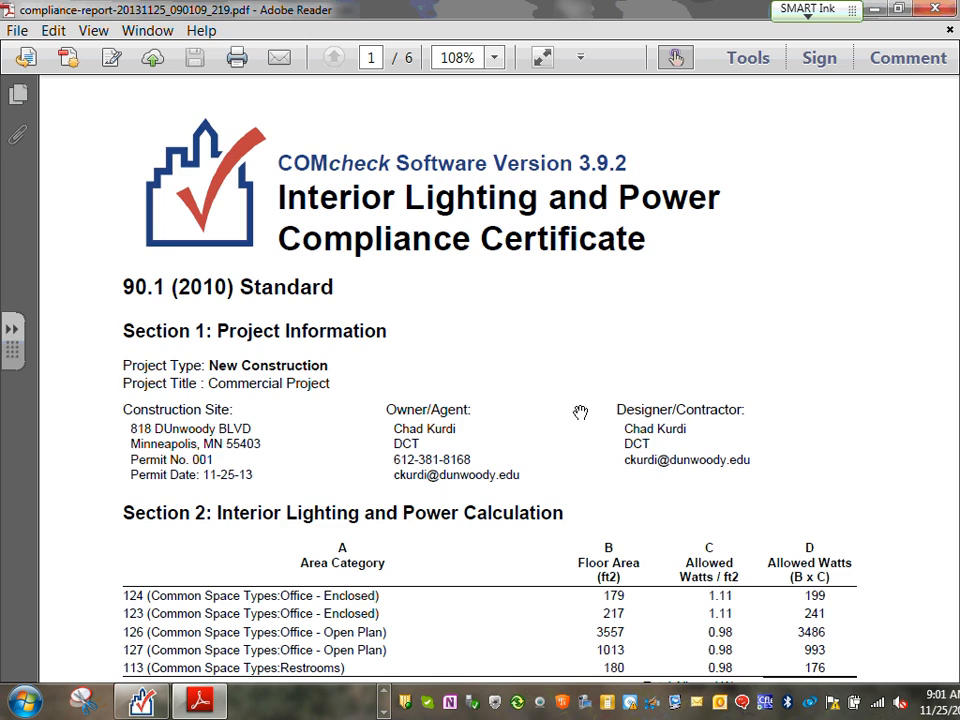
# Scroll through the six-page PDF, reviewing Sections 3–5 and the exterior lighting certificate on page 5
pyautogui.scroll(-15, 581, 411)
pyautogui.scroll(-10, 638, 306)
pyautogui.scroll(13, 638, 317)
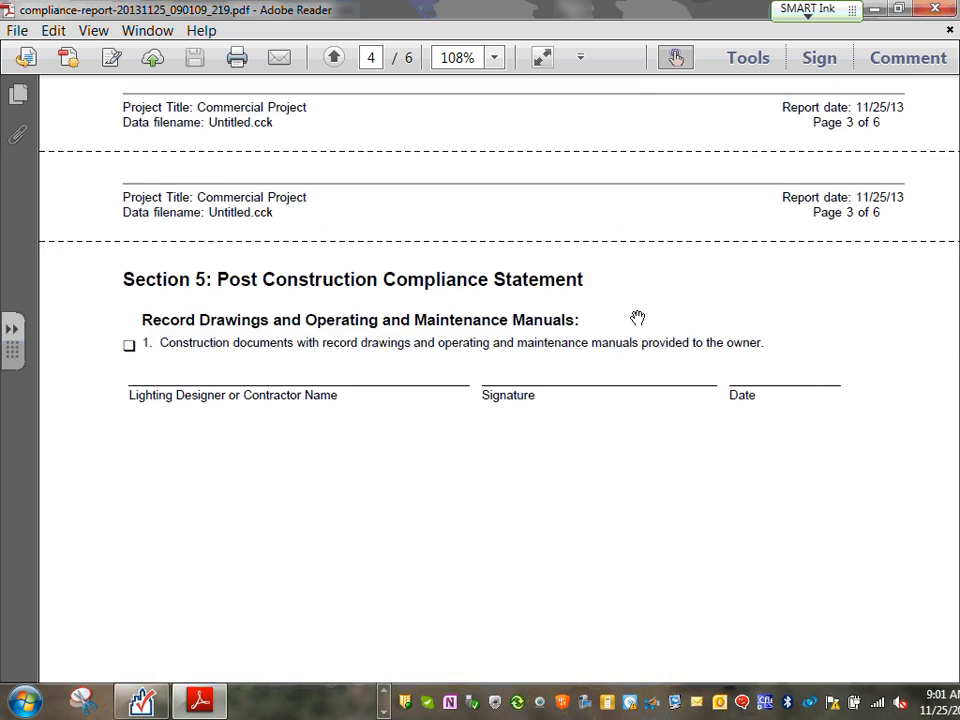
pyautogui.scroll(20, 635, 315)
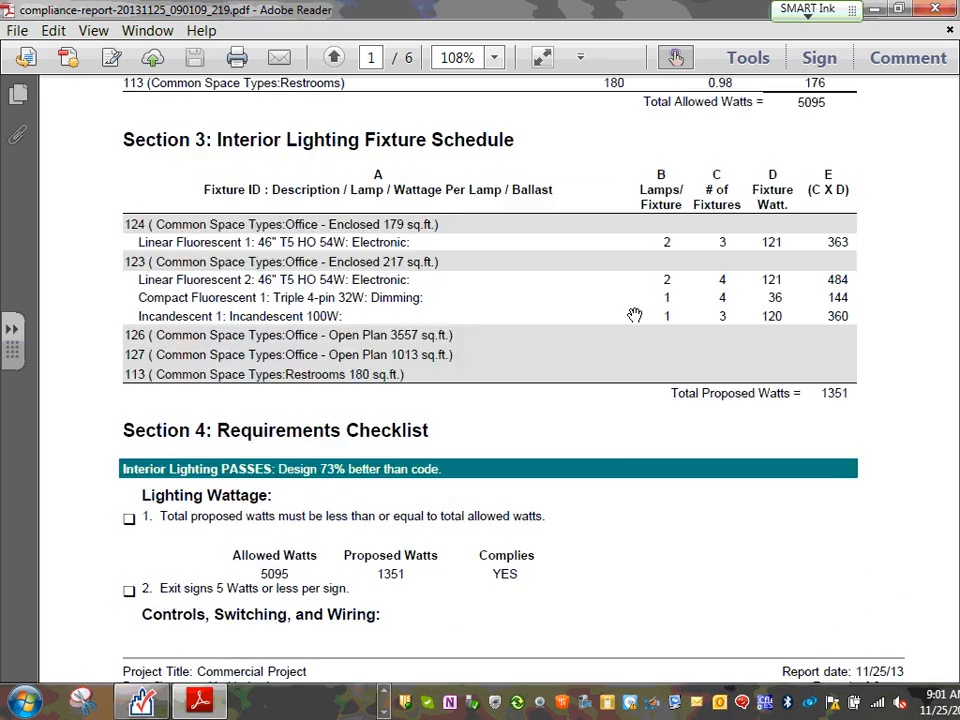
pyautogui.scroll(-10, 635, 313)
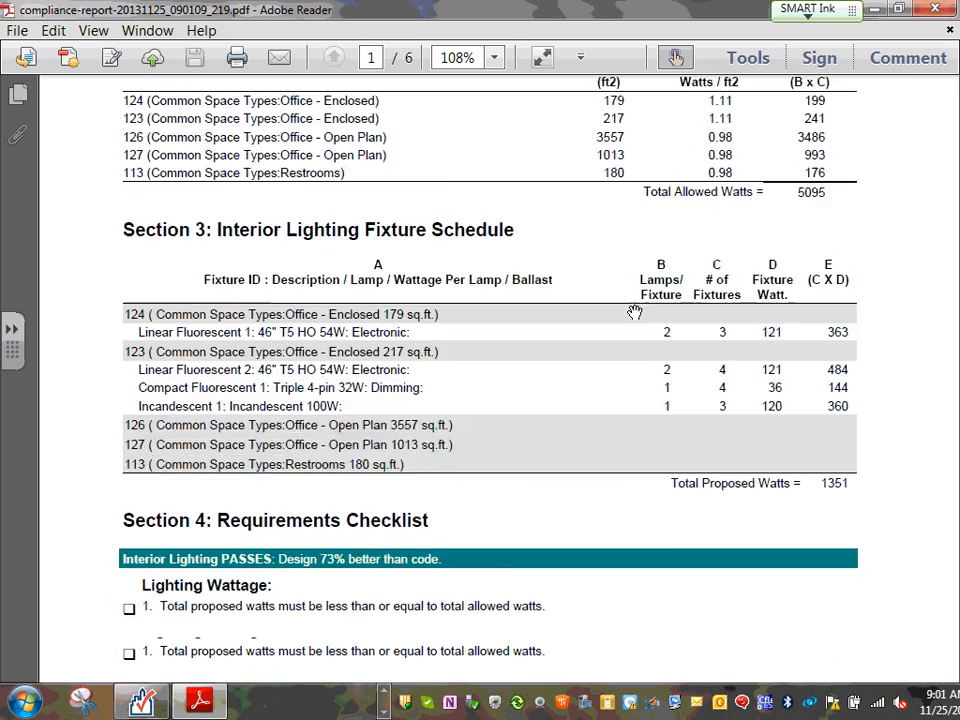
pyautogui.scroll(-15, 495, 265)
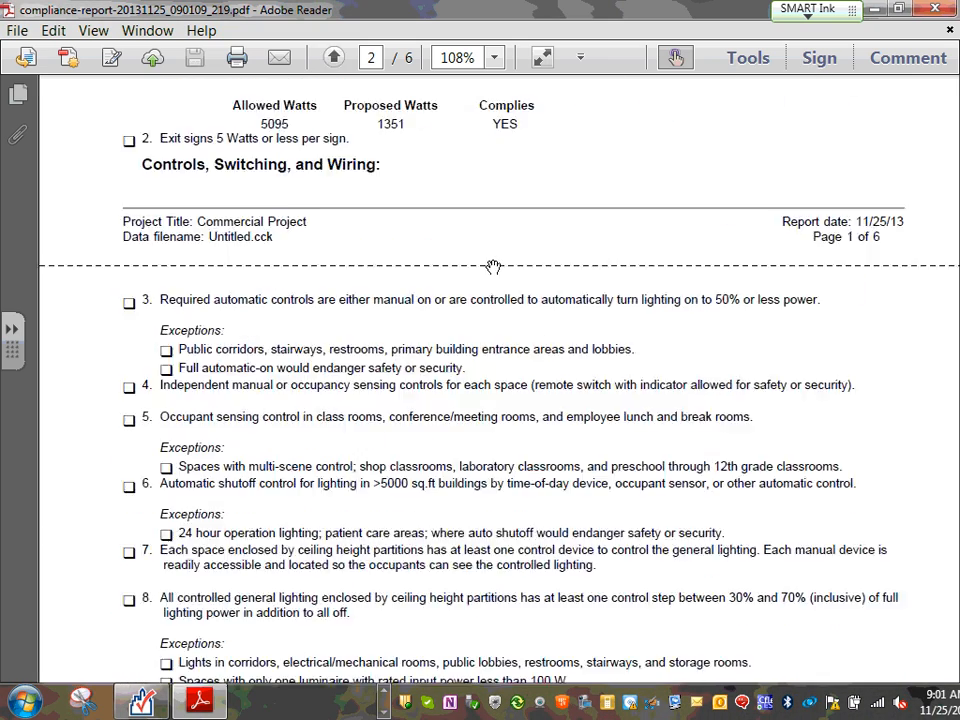
pyautogui.scroll(-20, 497, 267)
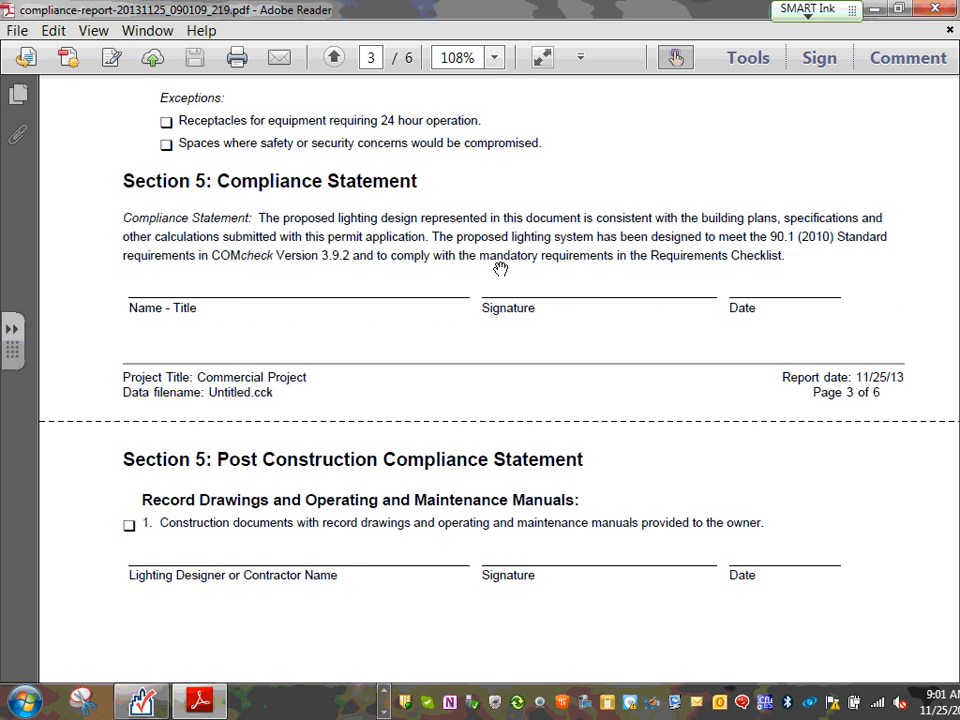
pyautogui.scroll(-10, 503, 268)
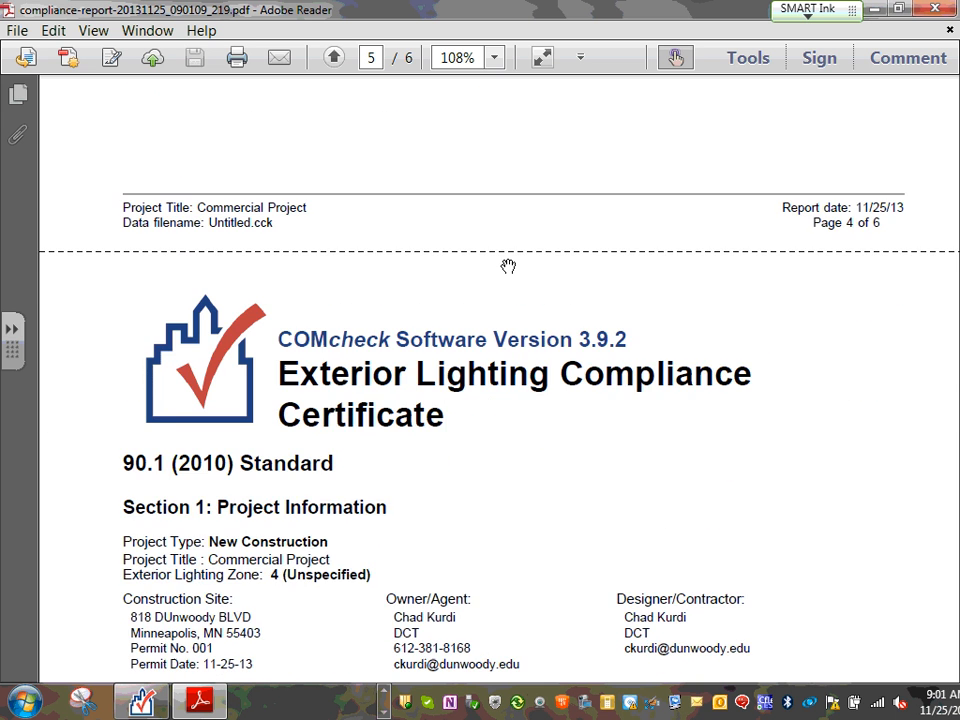
pyautogui.scroll(10, 508, 266)
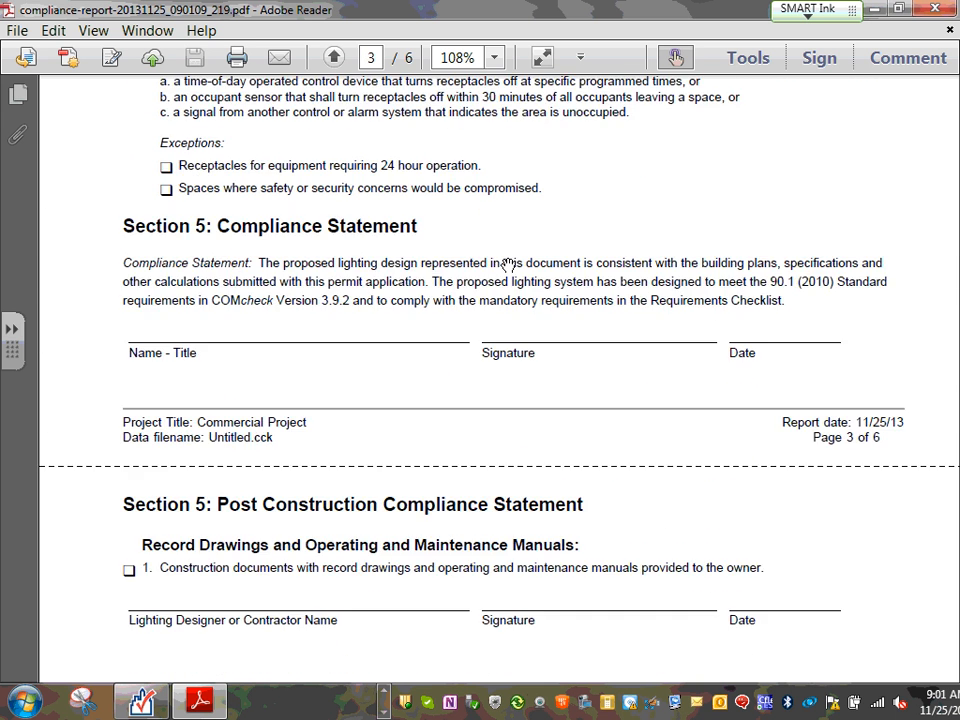
pyautogui.scroll(-1, 508, 263)
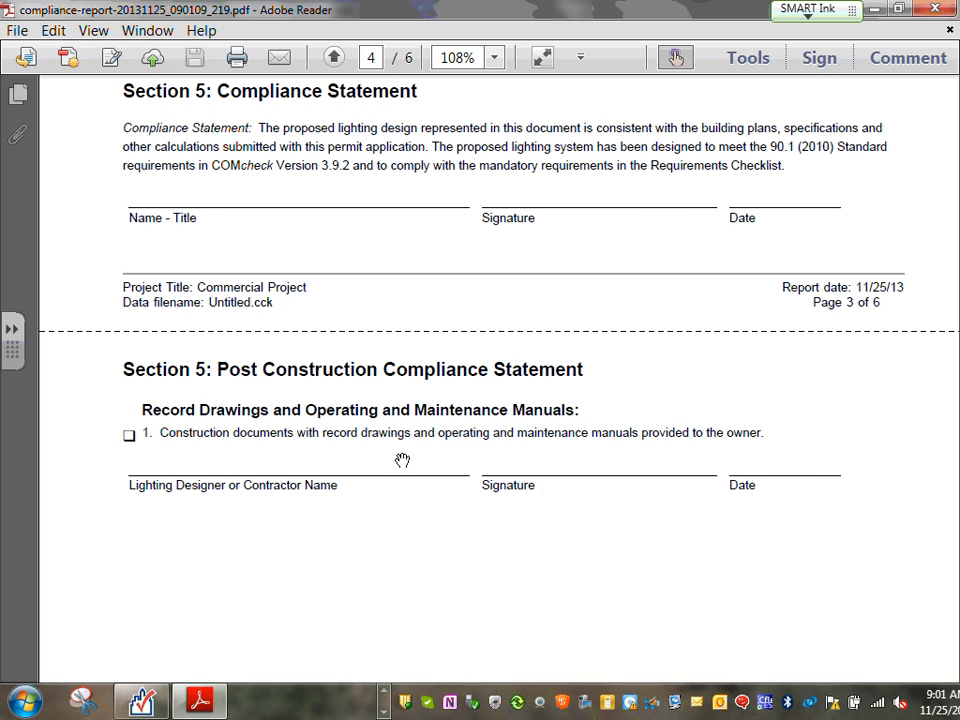
pyautogui.scroll(1, 401, 457)
pyautogui.scroll(20, 401, 457)
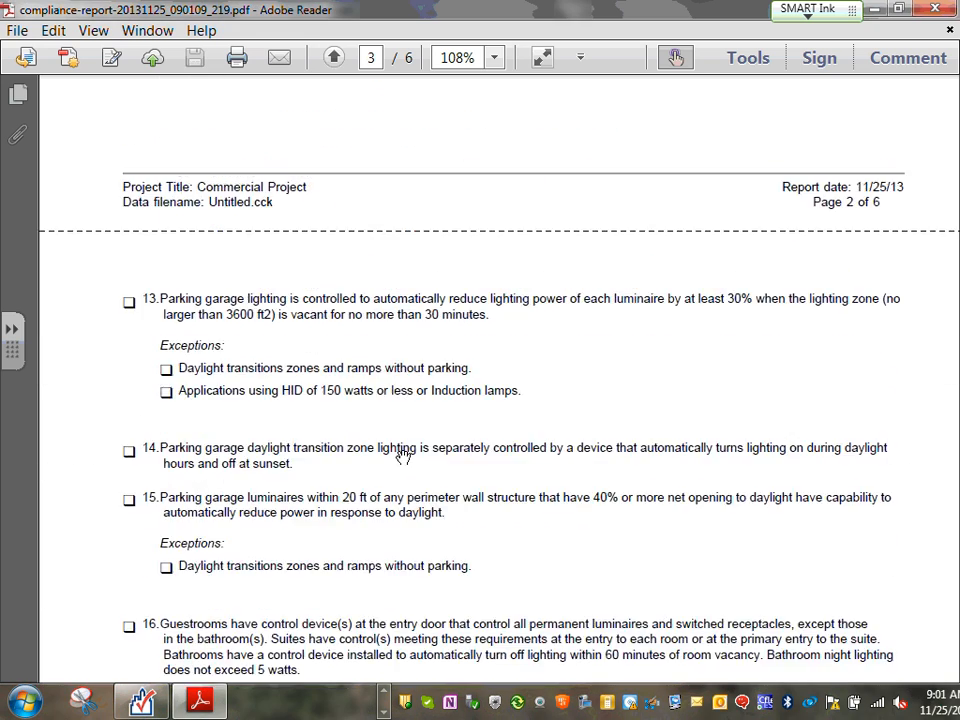
pyautogui.scroll(20, 403, 456)
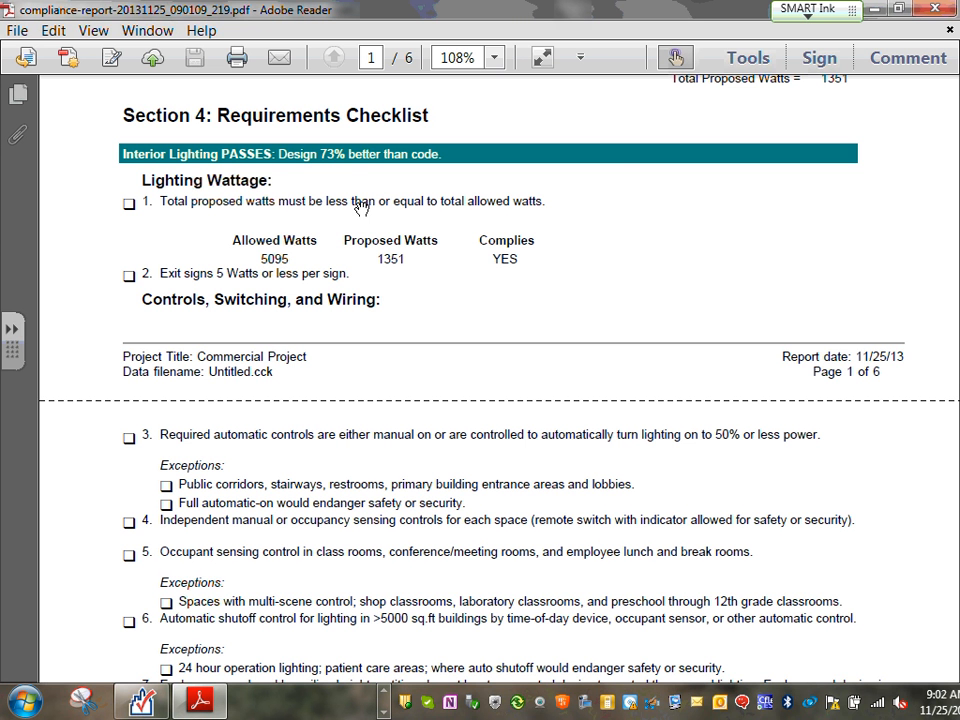
pyautogui.scroll(-20, 362, 210)
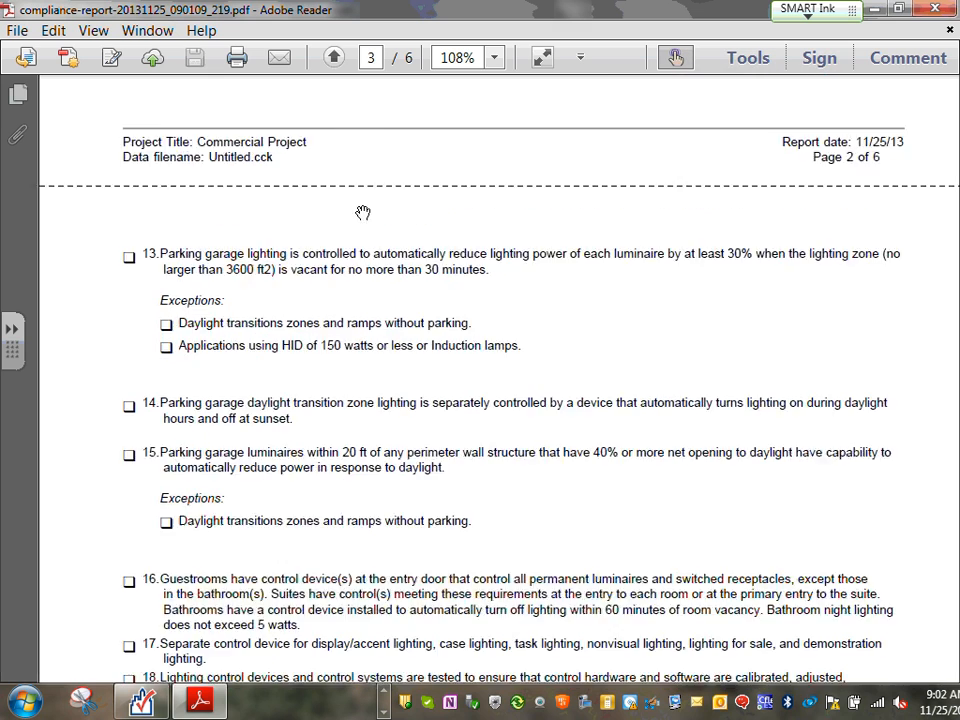
pyautogui.scroll(-20, 362, 220)
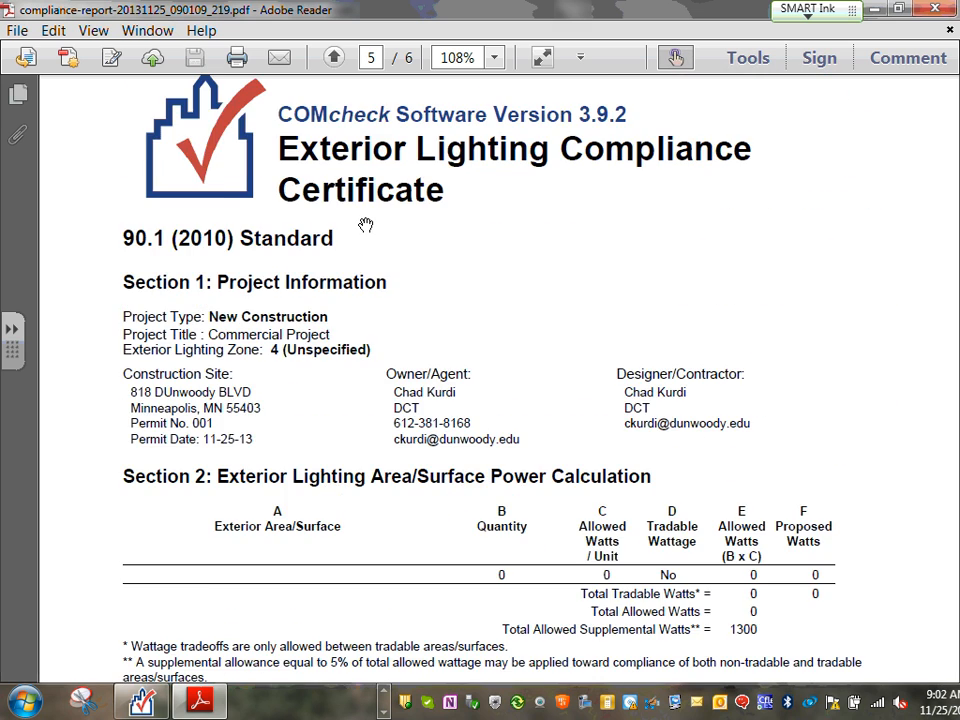
pyautogui.scroll(-5, 366, 225)
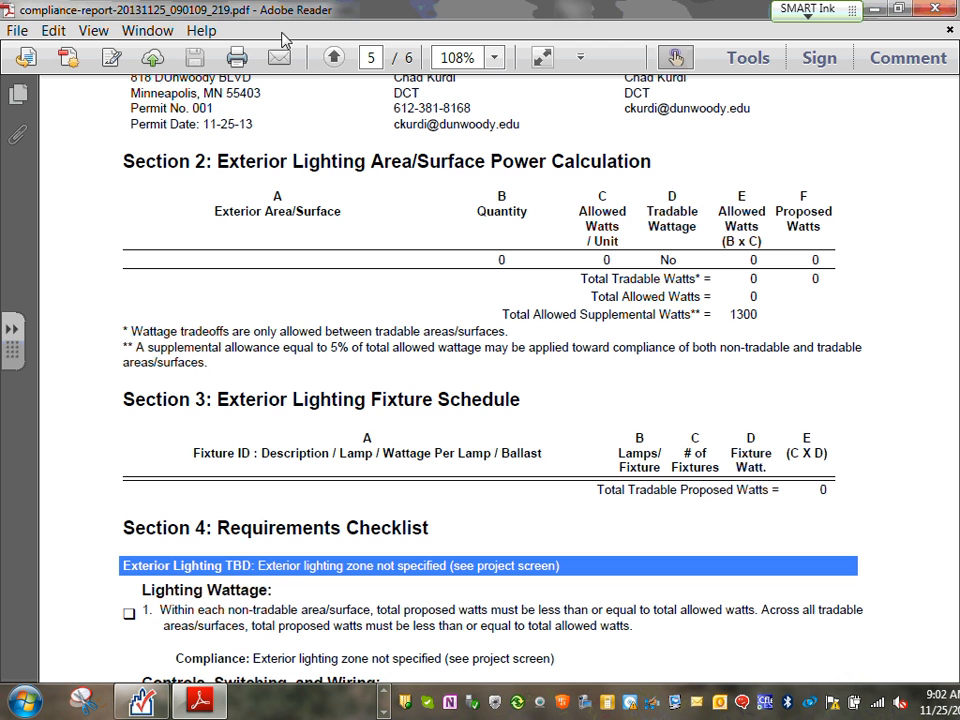
# Close the report PDF and show COMcheck's Project page listing the five Minneapolis spaces
pyautogui.click(936, 10)
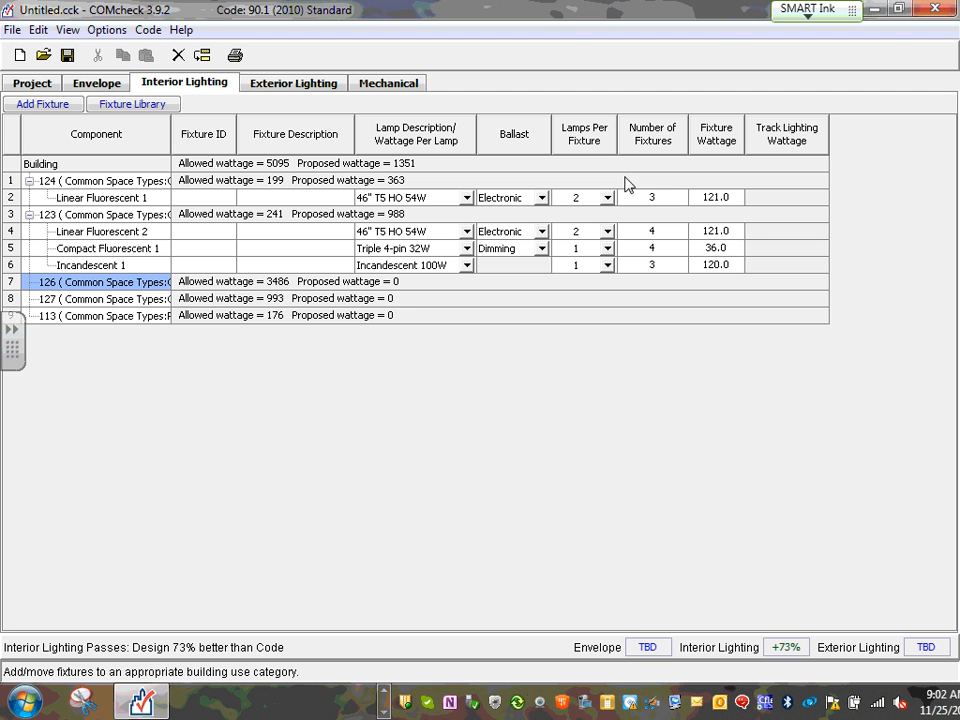
pyautogui.click(31, 88)
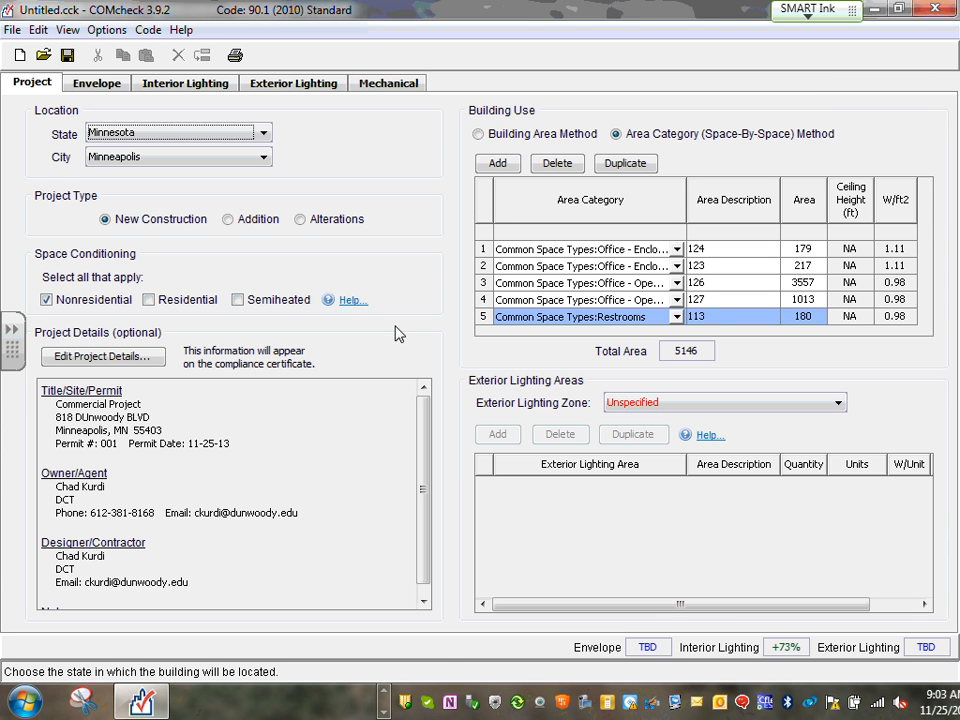
pyautogui.click(382, 703)
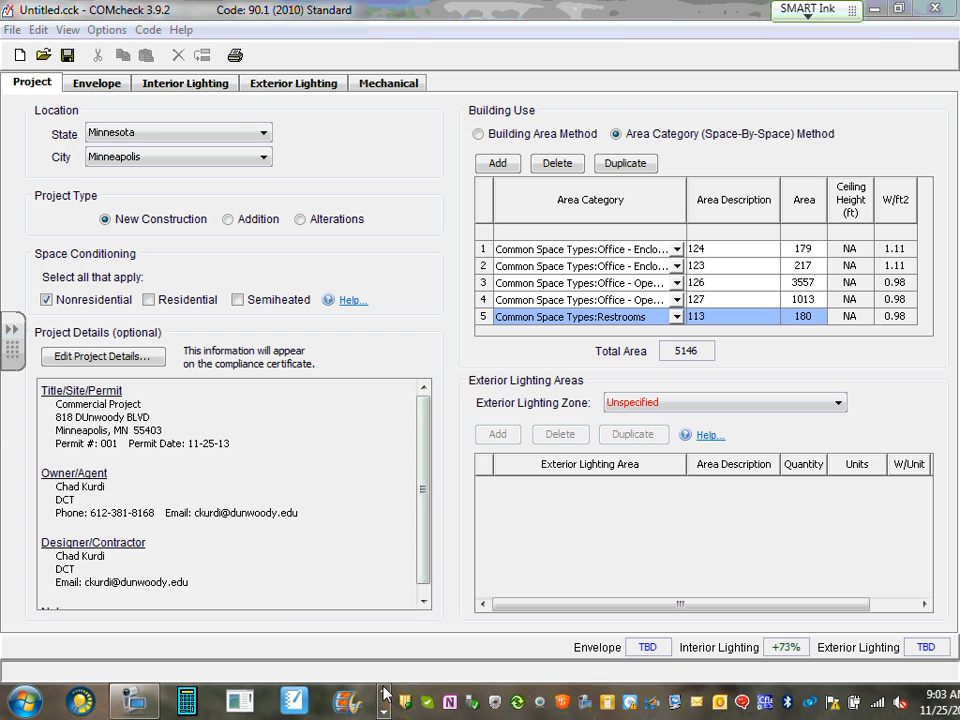
pyautogui.click(133, 700)
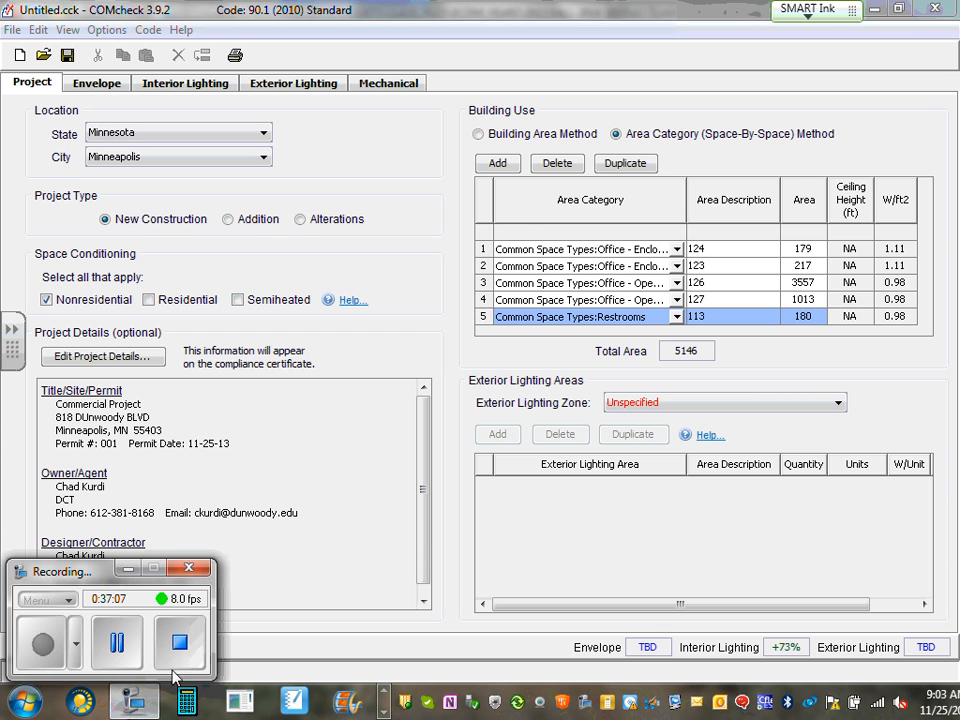